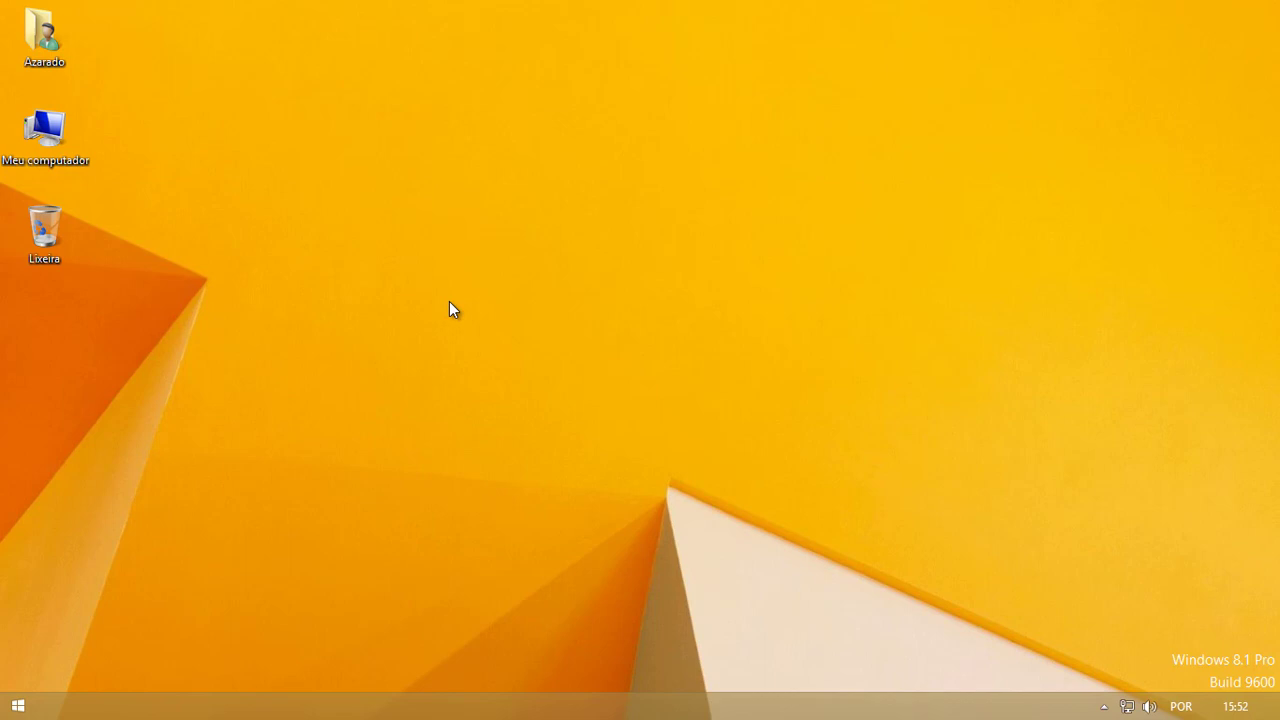
Open the Azarado folder on drive C: and install WinRAR from WinRAR.4.00.x64.en to the C:\Program Files\WinRAR folder.
double_click(45, 135)
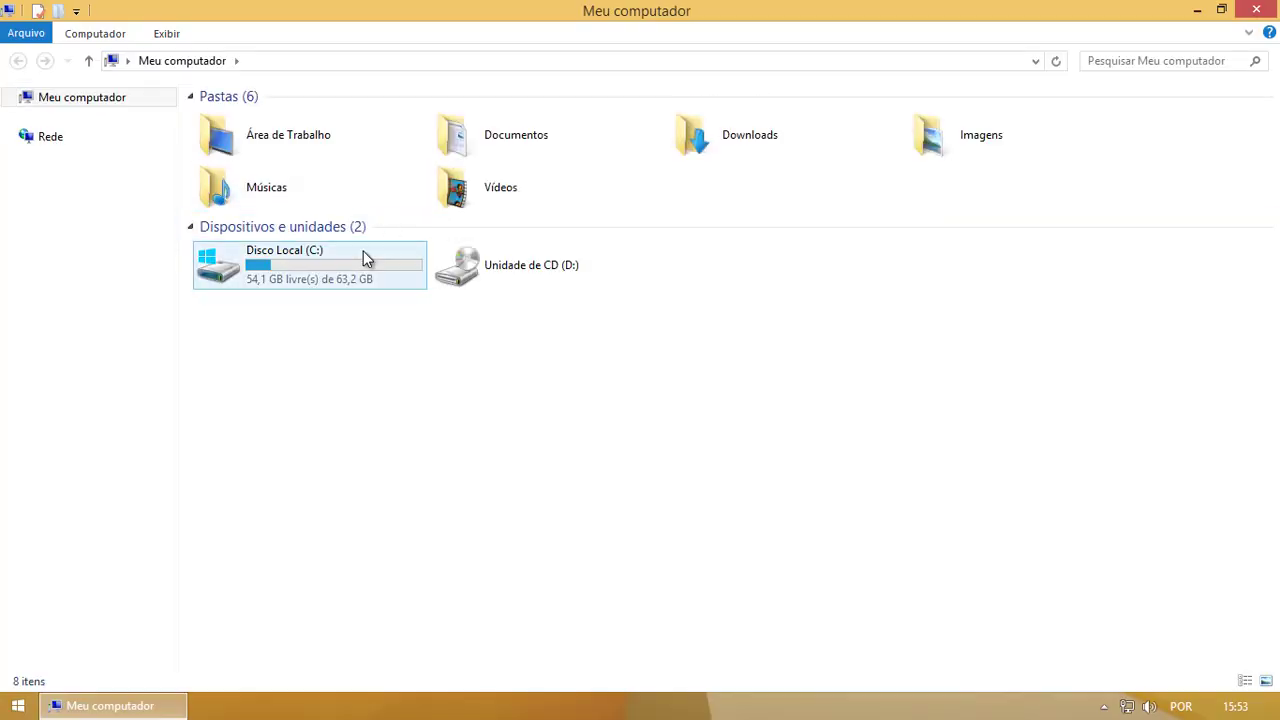
double_click(363, 251)
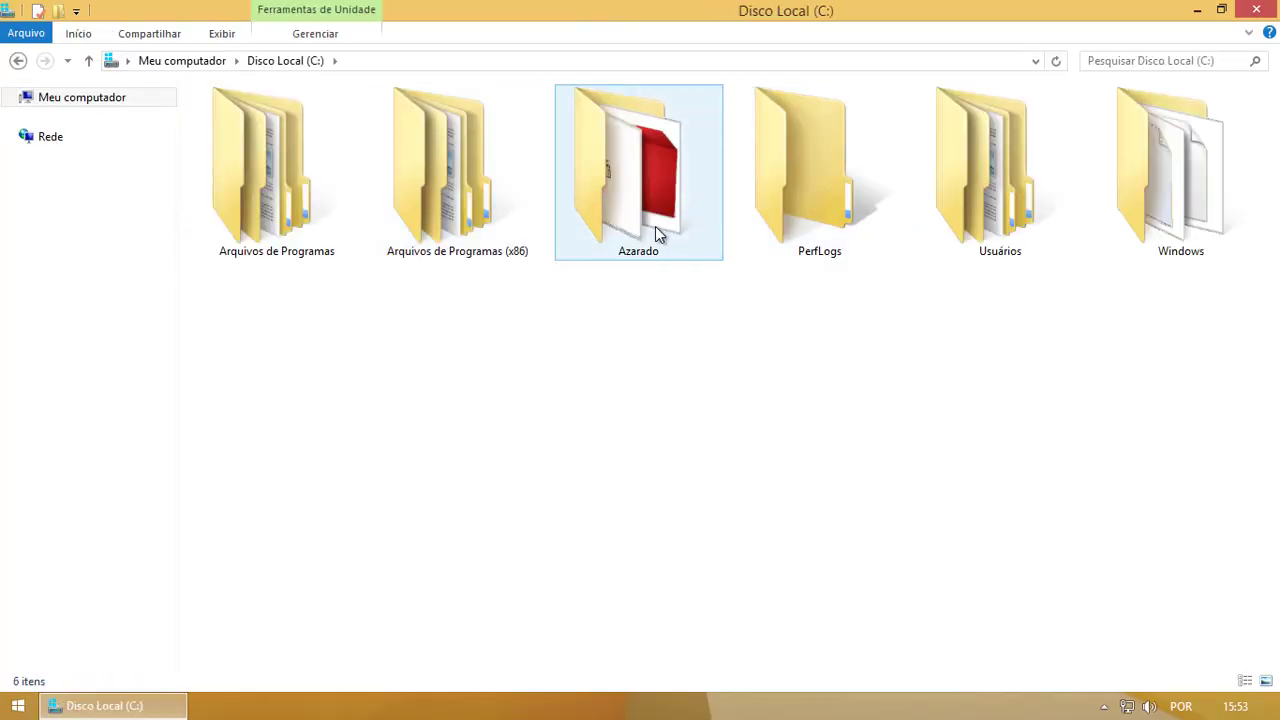
double_click(656, 236)
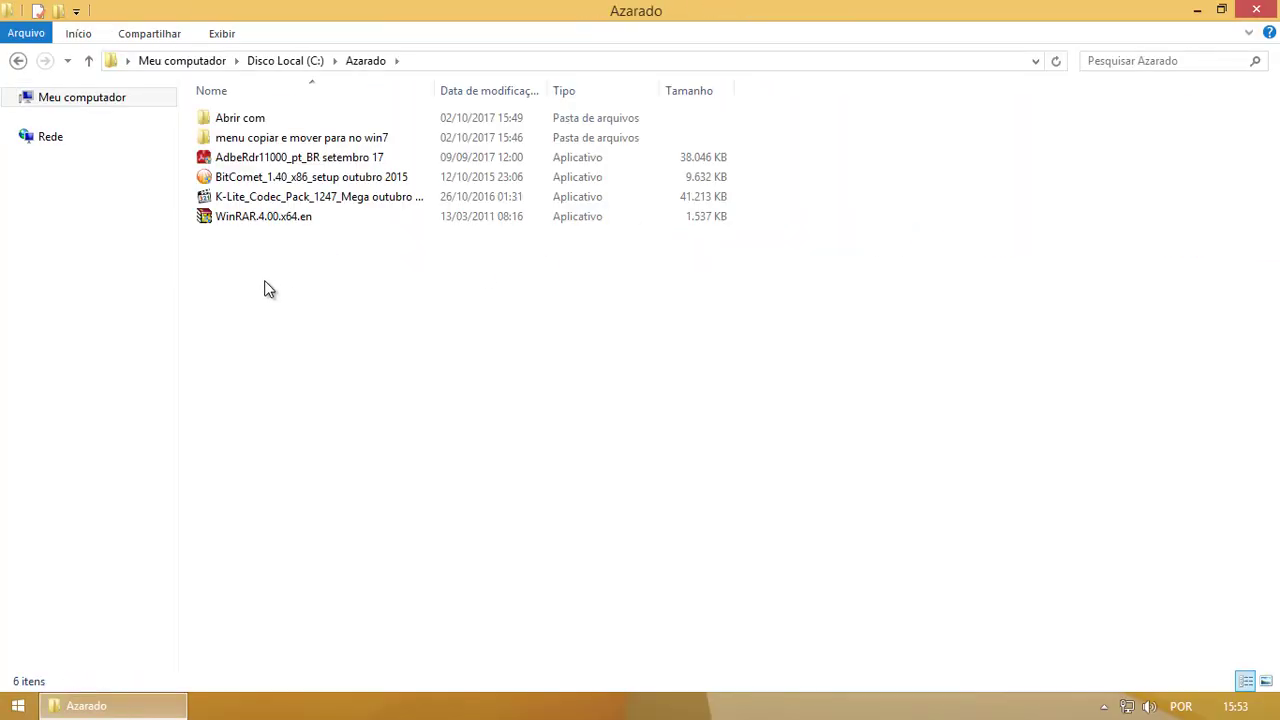
click(249, 217)
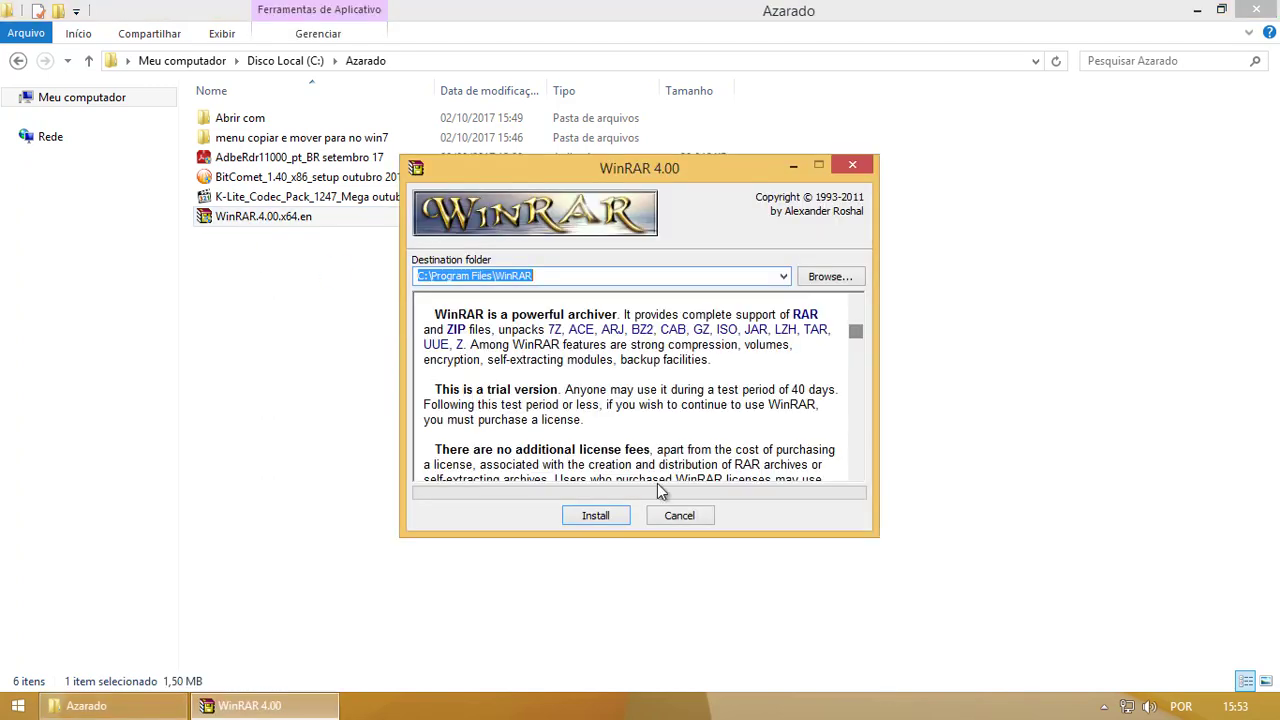
click(596, 516)
Remove the archive-name, e-mail, SFX-opening, separate-folder, Extract Here and Extract files entries from WinRAR's context menu, and finish its setup.
click(751, 374)
click(499, 455)
click(499, 472)
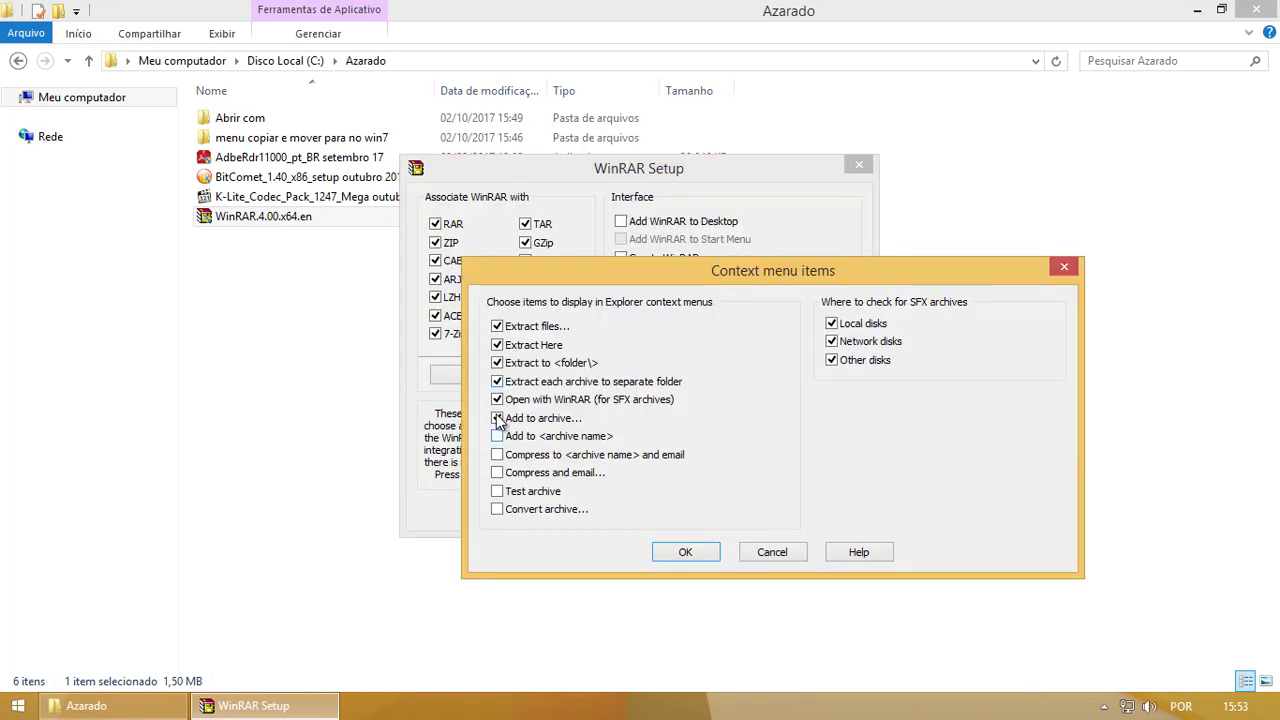
click(499, 436)
click(499, 399)
click(499, 381)
click(498, 345)
click(498, 326)
click(690, 553)
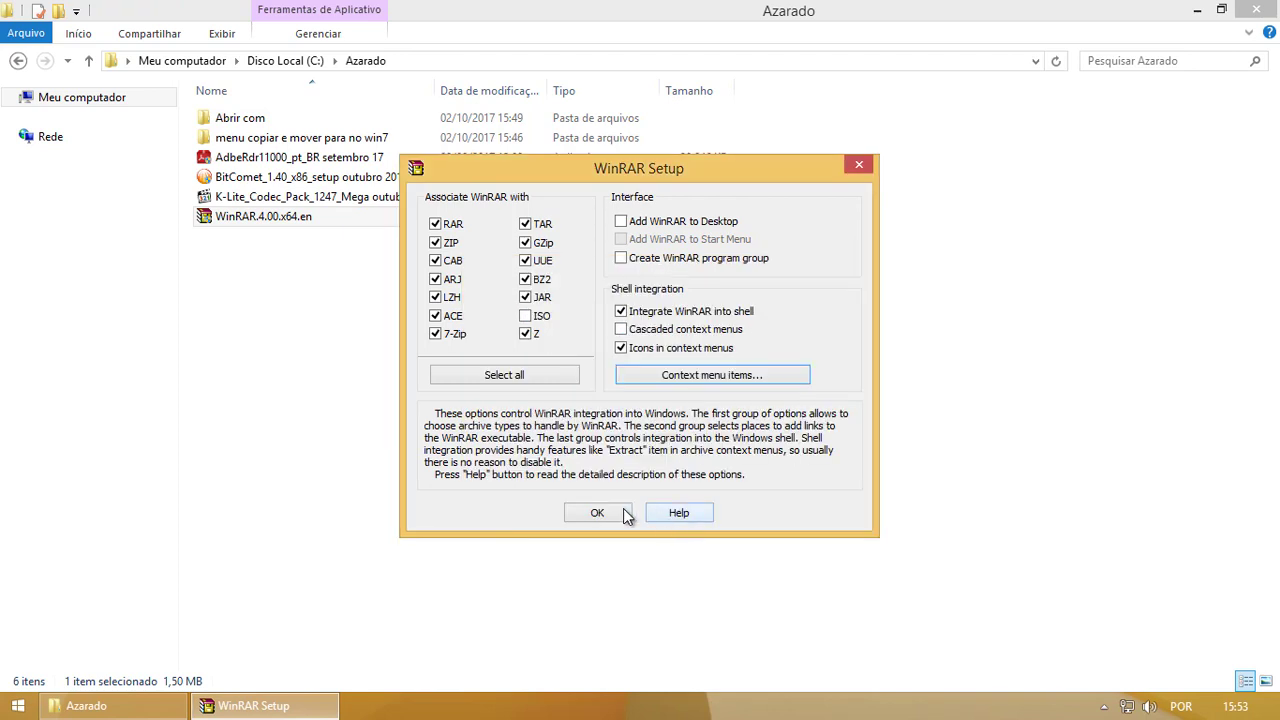
click(585, 514)
click(660, 517)
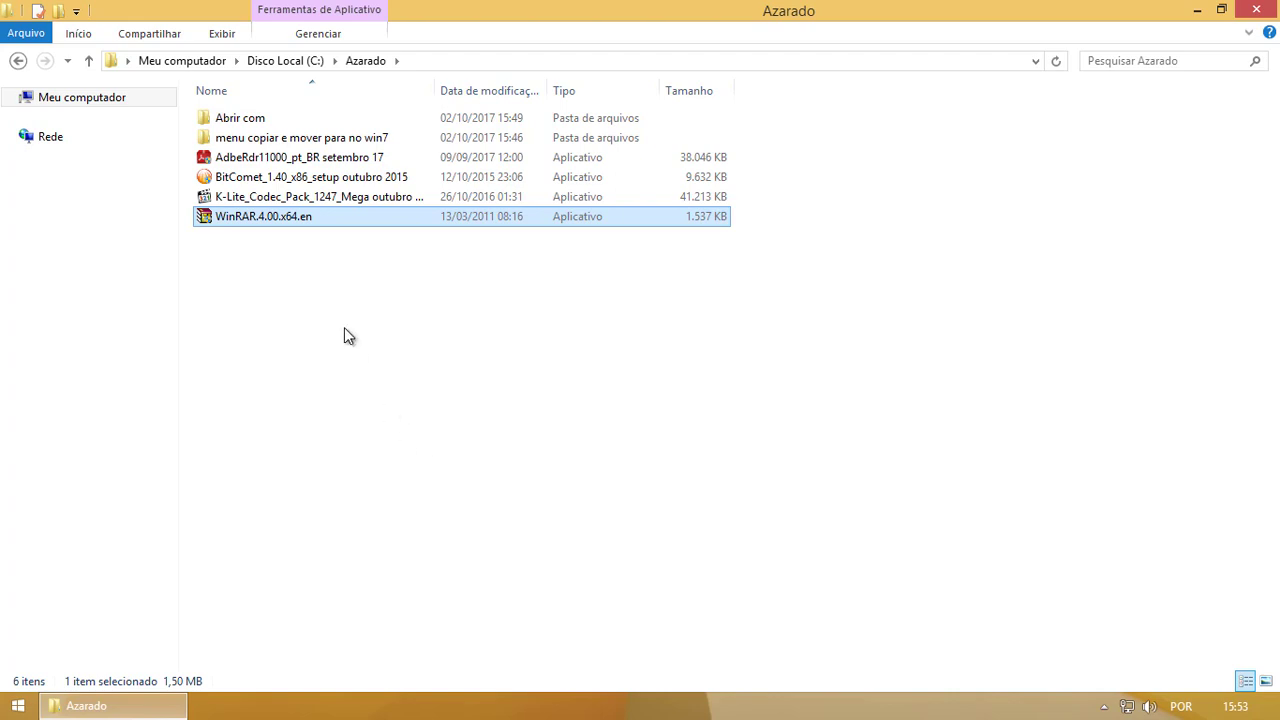
Install Adobe Reader XI from AdbeRdr11000_pt_BR setembro 17 and finish its setup.
click(304, 163)
double_click(306, 165)
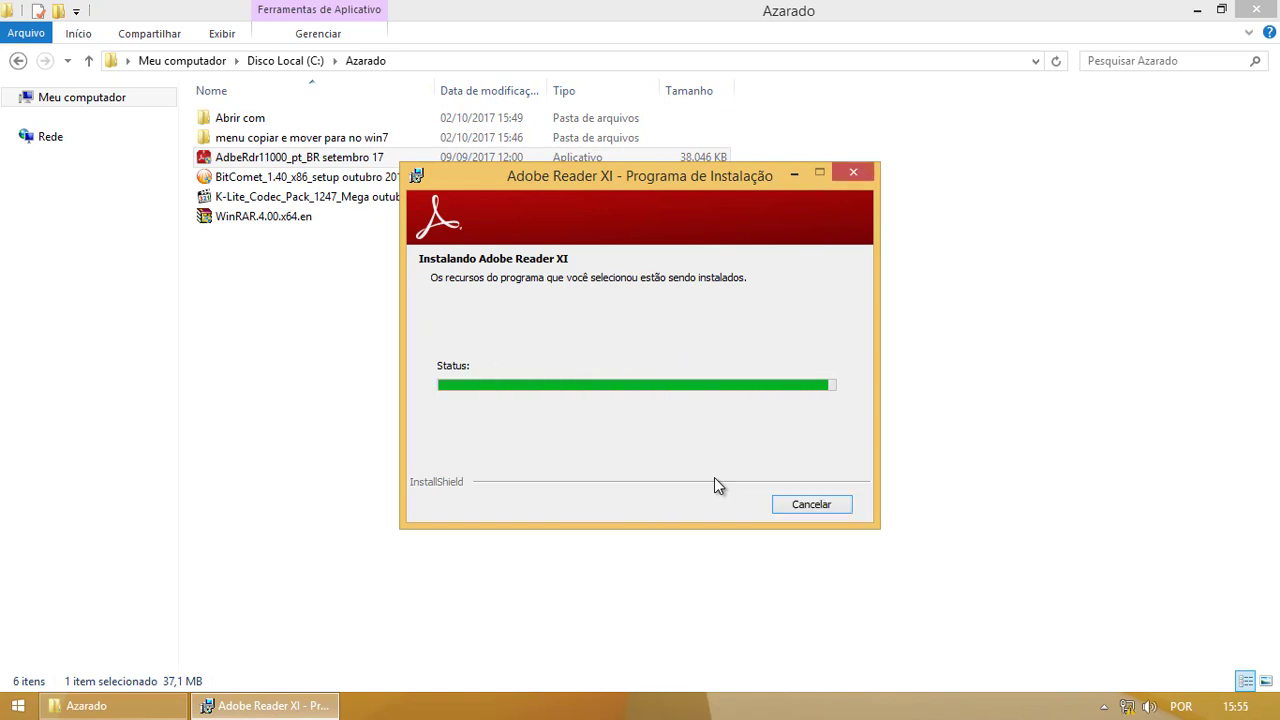
click(808, 505)
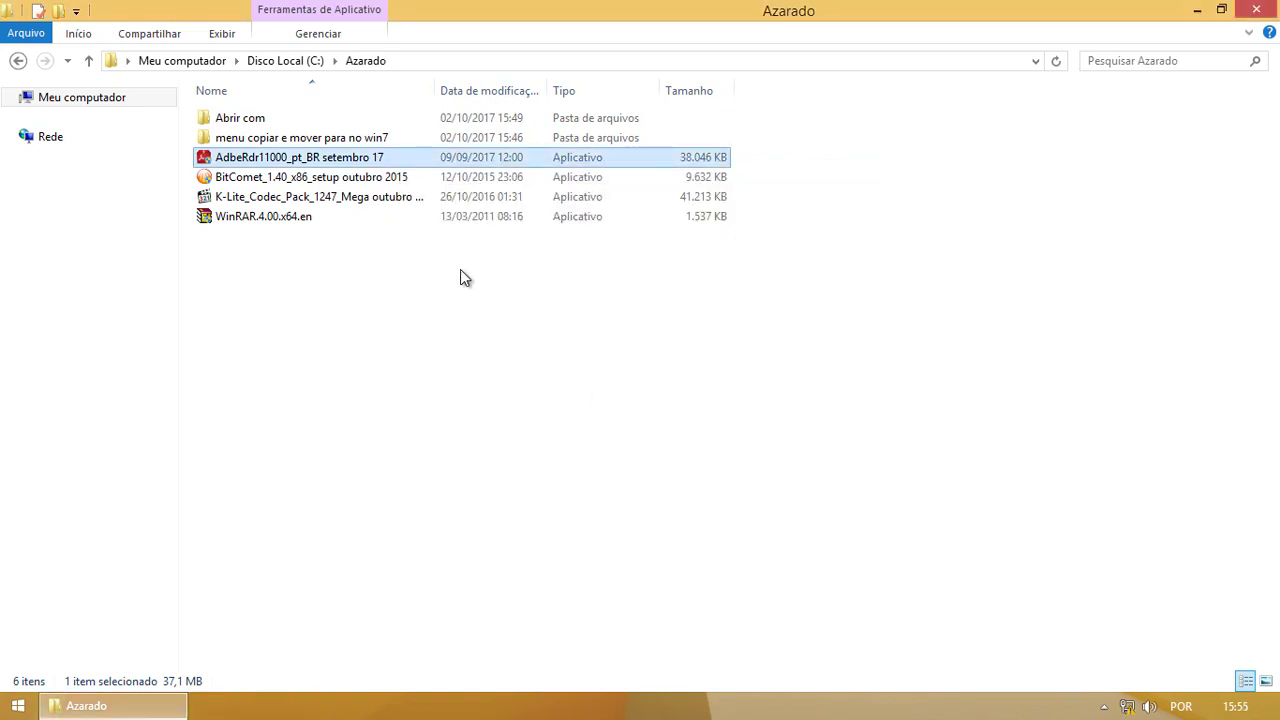
Start the BitComet_1.40_x86_setup outubro 2015 installer in Português and accept the licence agreement.
double_click(330, 177)
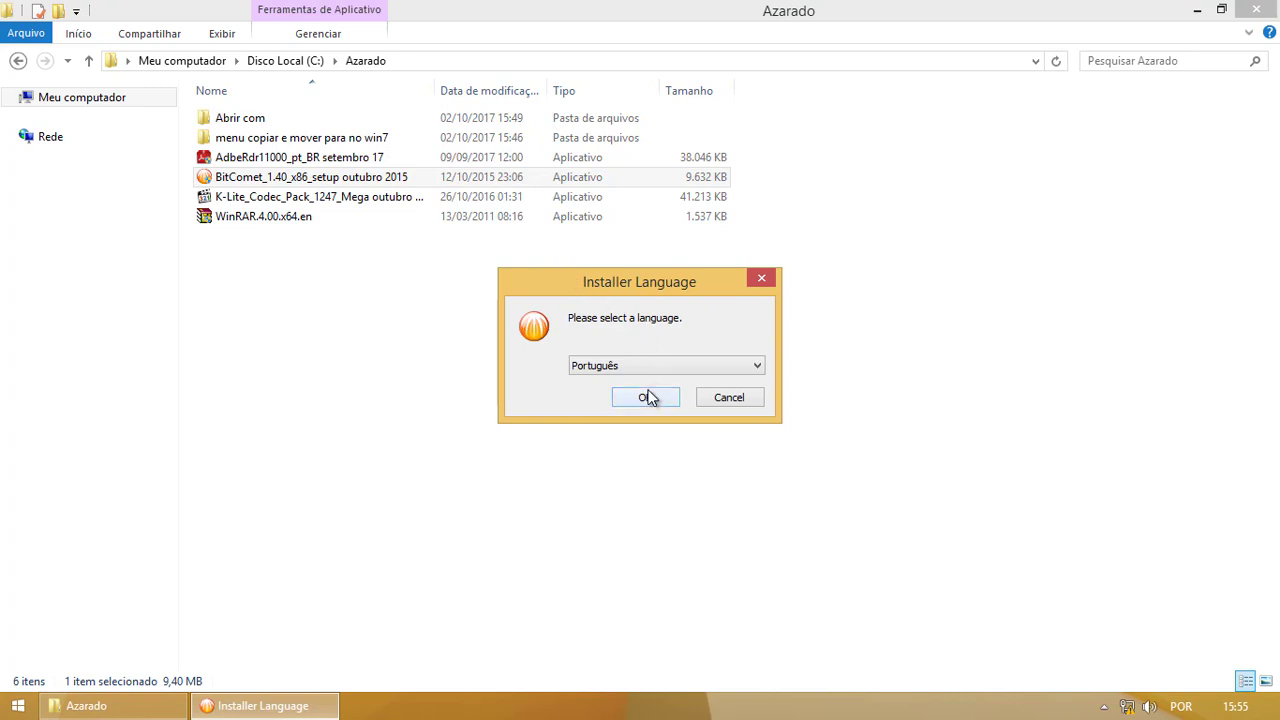
click(646, 398)
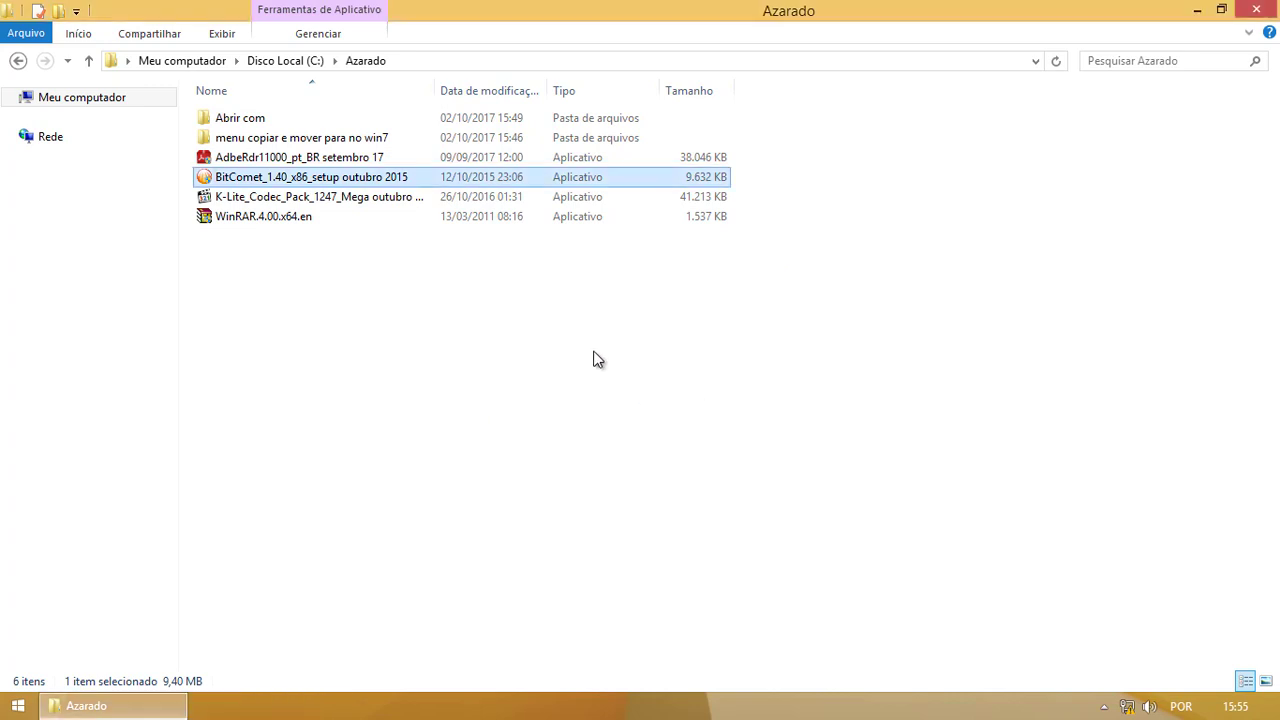
click(763, 505)
scroll(763, 505, down, 5)
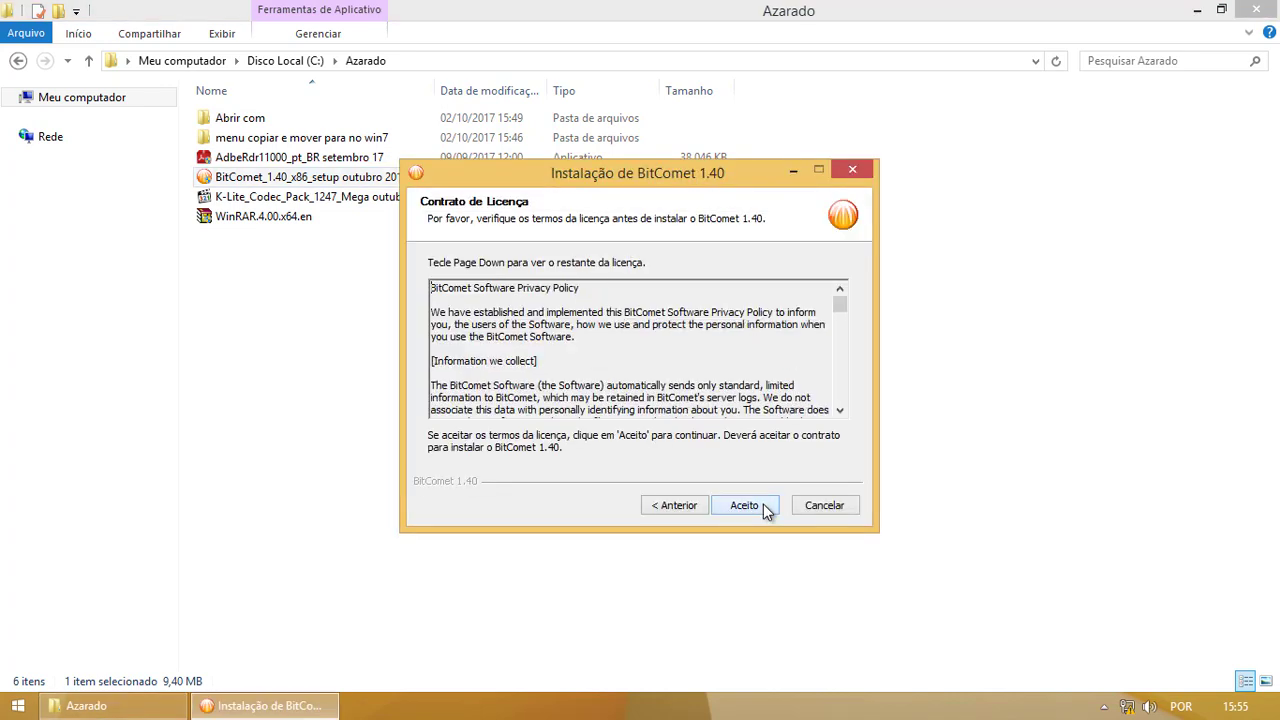
click(763, 505)
Install BitComet 1.40 without the Desktop Shortcut and Browser Integration components, and finish the setup.
click(602, 356)
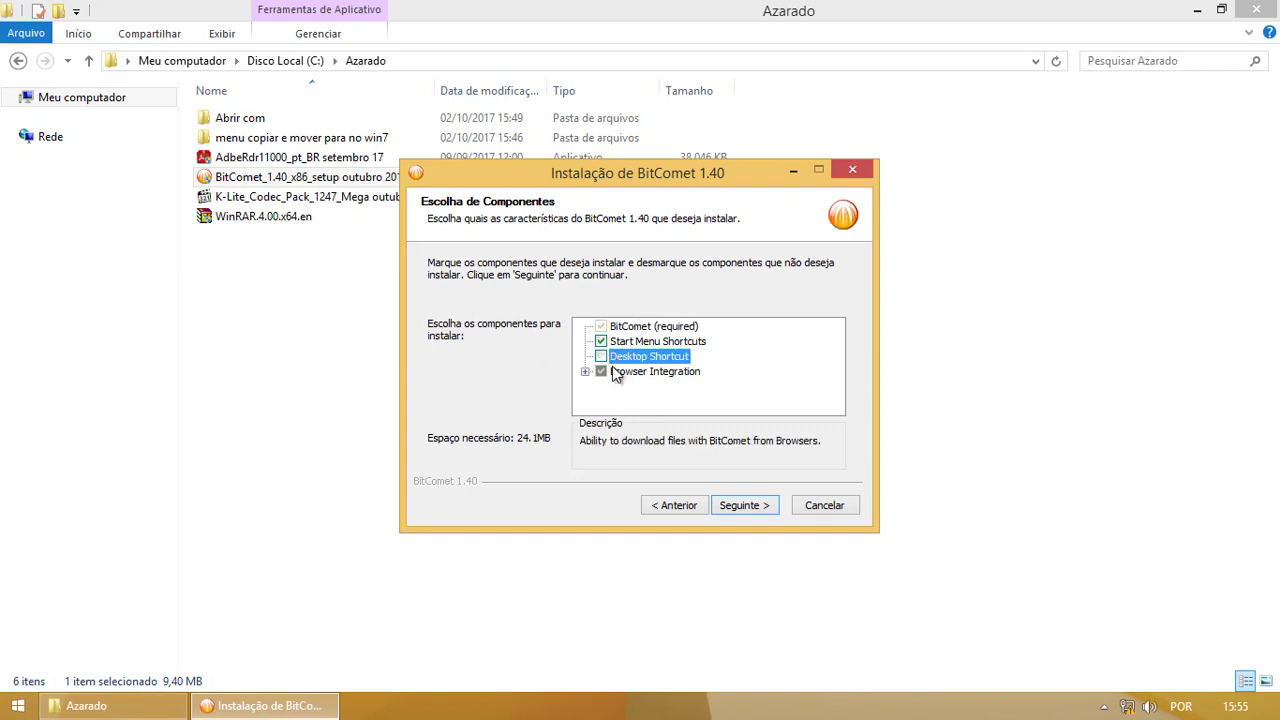
click(602, 371)
click(745, 502)
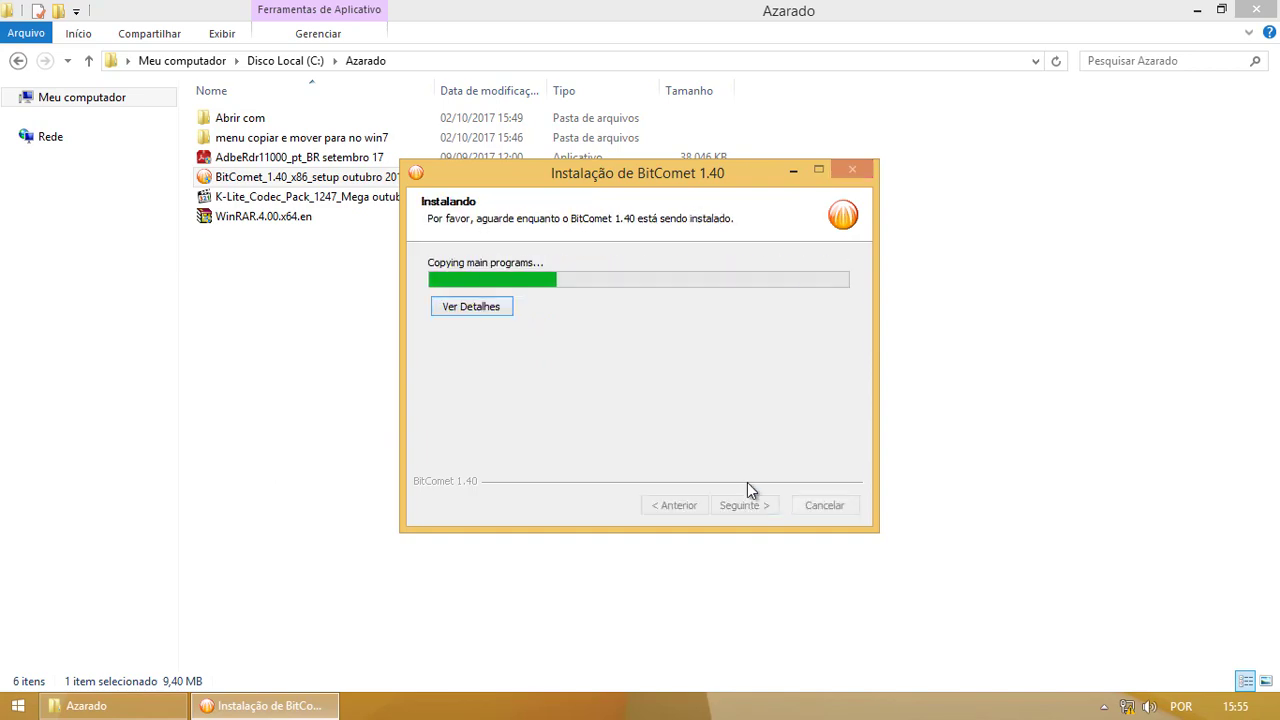
key(Return)
click(744, 503)
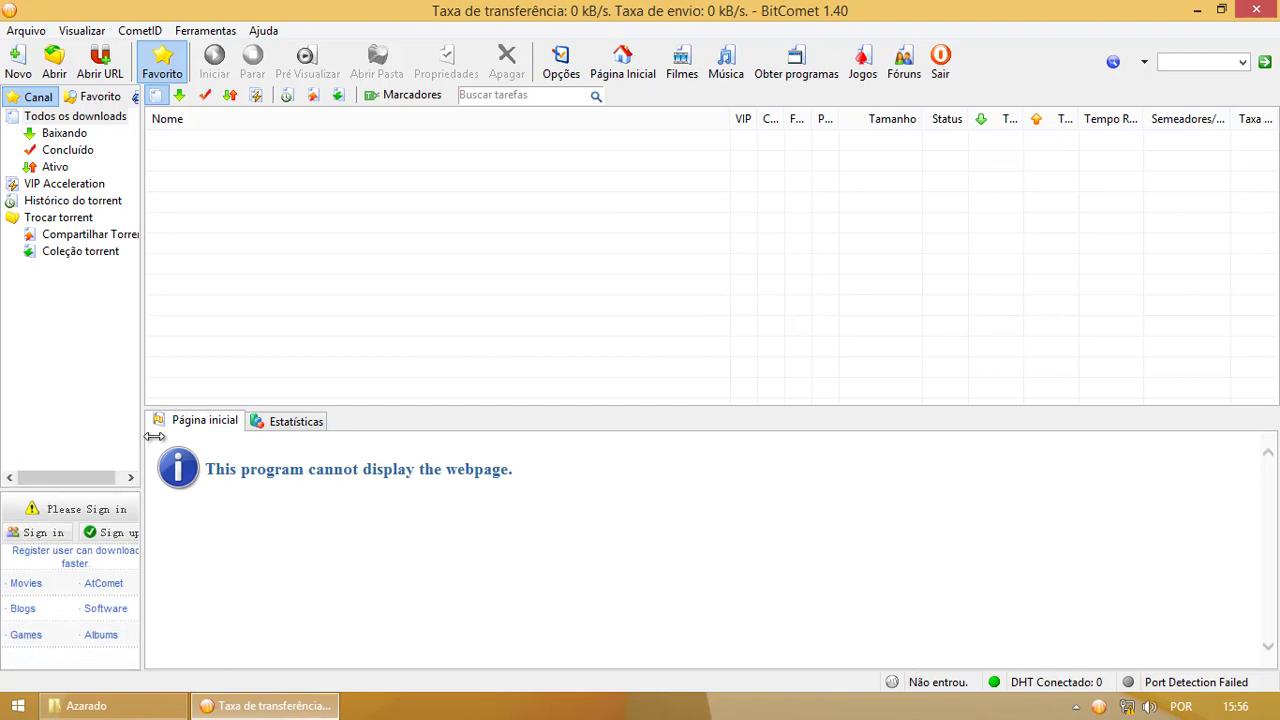
Widen BitComet's channel pane slightly and set the global maximum upload speed in the preferences to 10 kB/s.
drag(144, 435, 185, 435)
click(557, 76)
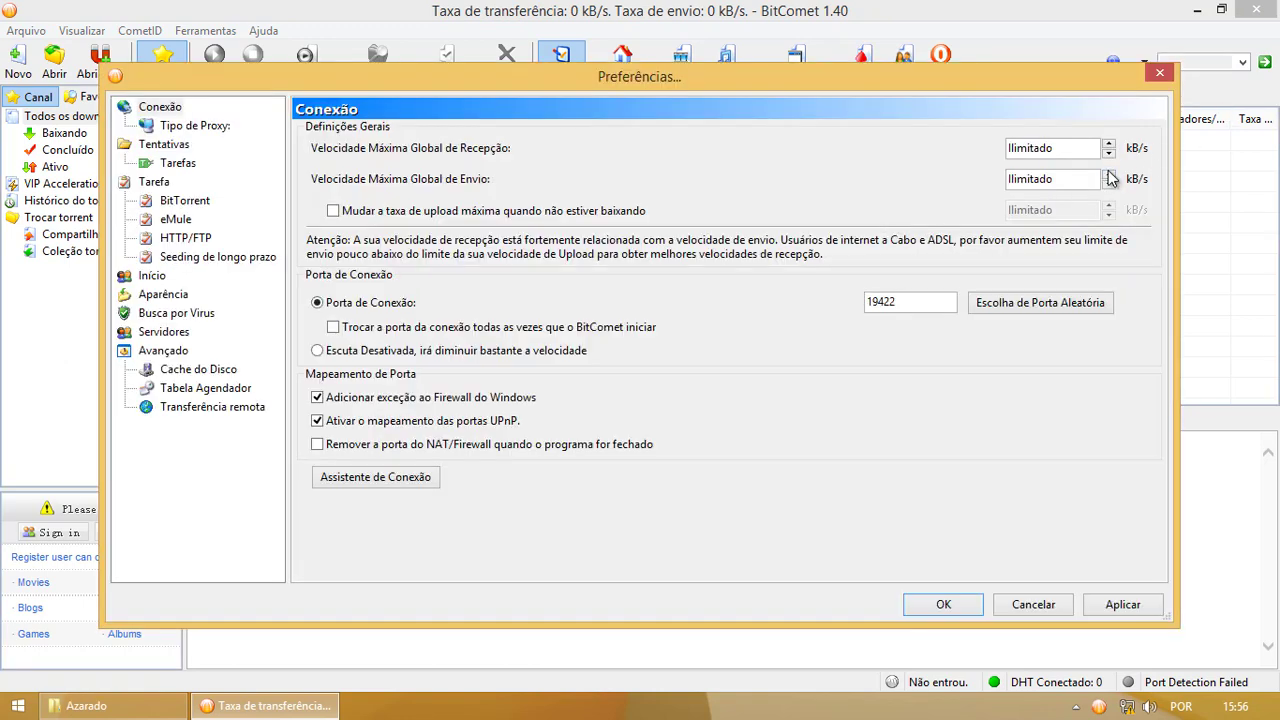
click(1109, 174)
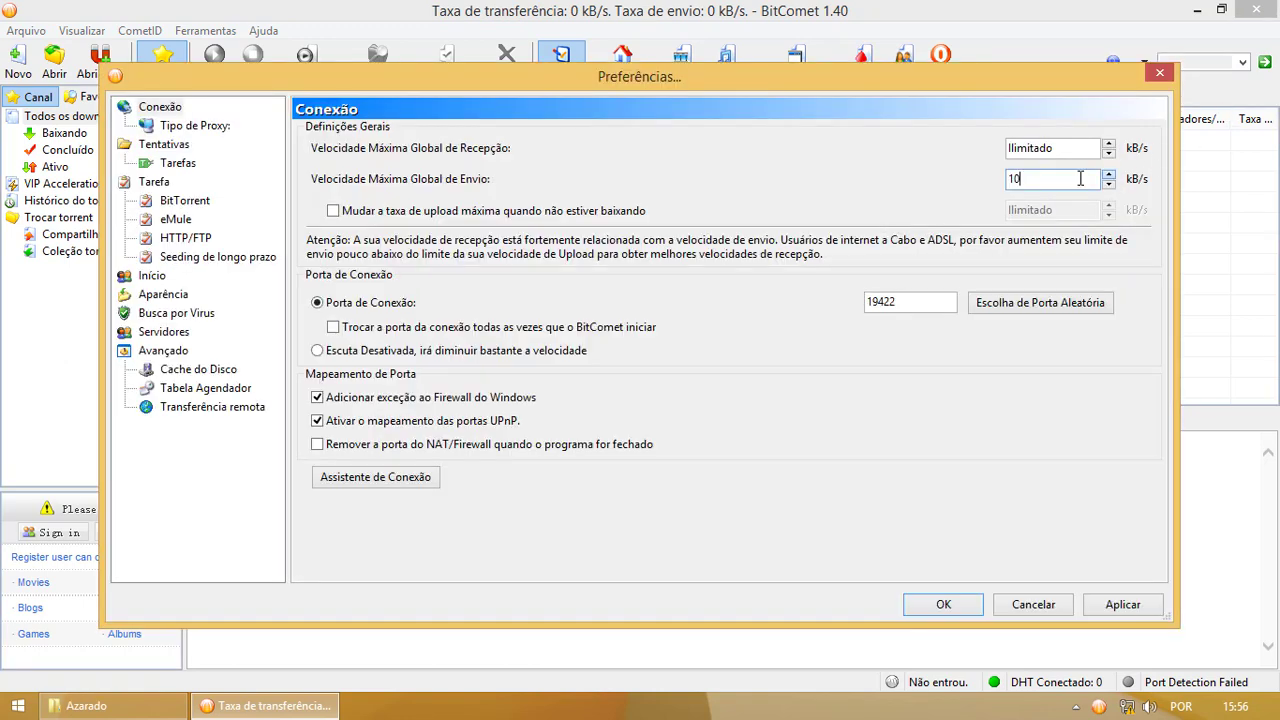
Set BitComet's default download directory to the user's Downloads folder.
click(164, 144)
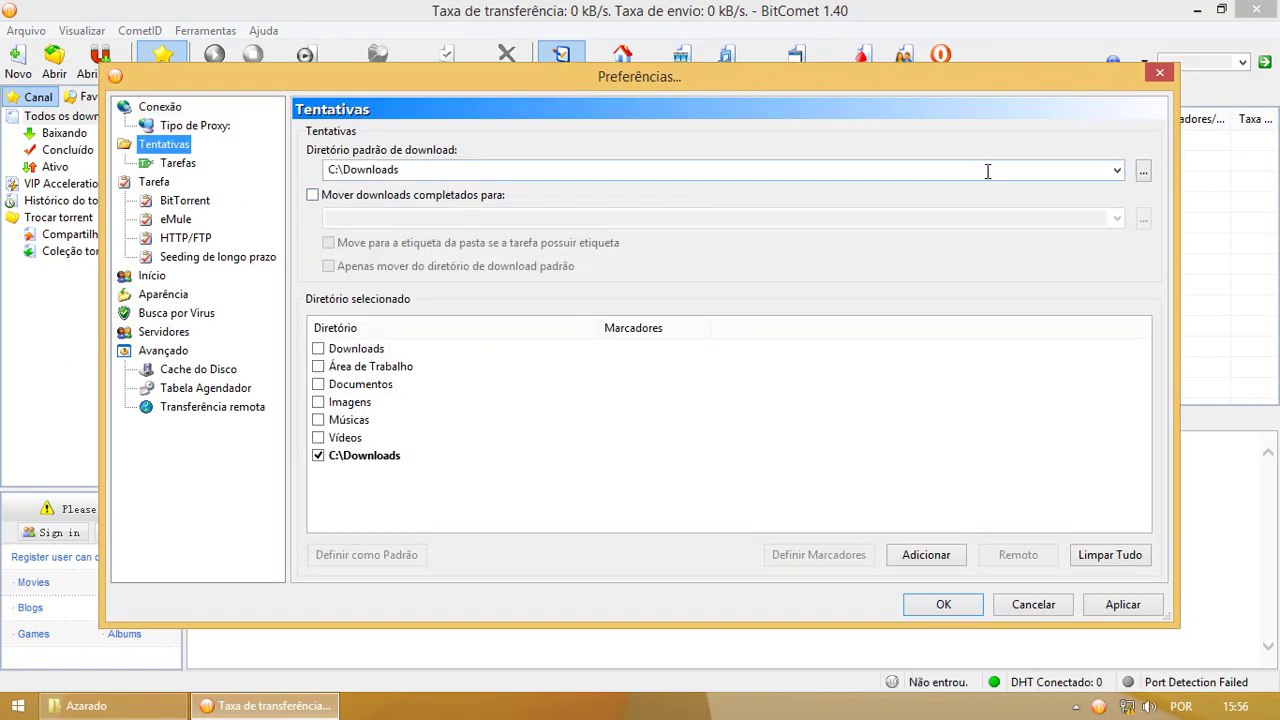
click(1143, 171)
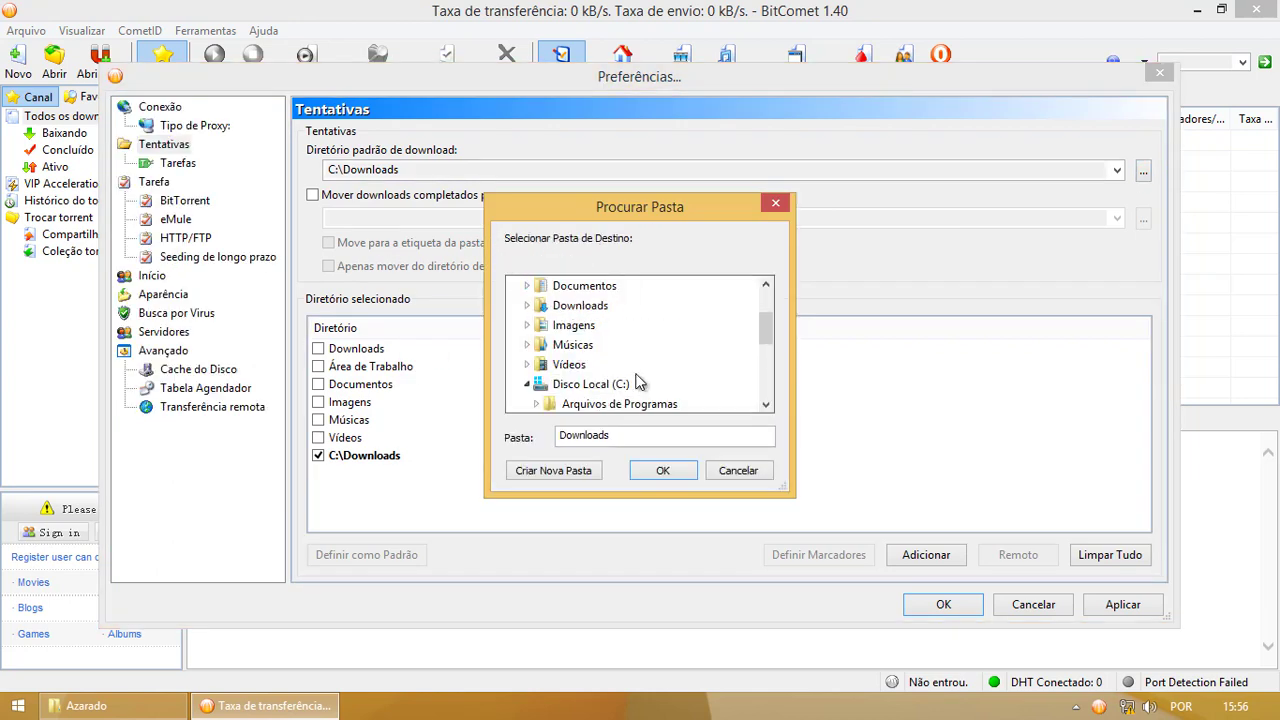
click(580, 305)
click(662, 470)
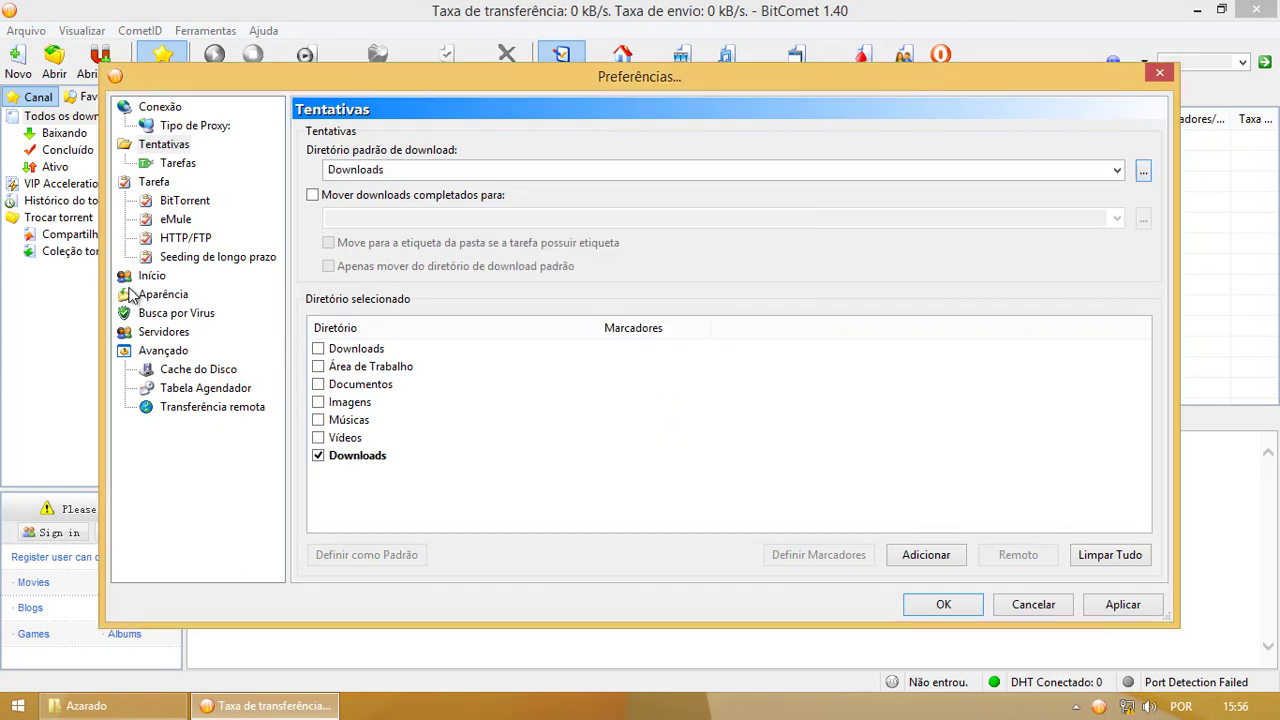
Check BitComet's default torrent client association in the Início settings, view the Servidores settings, and save the preferences.
click(160, 294)
click(152, 275)
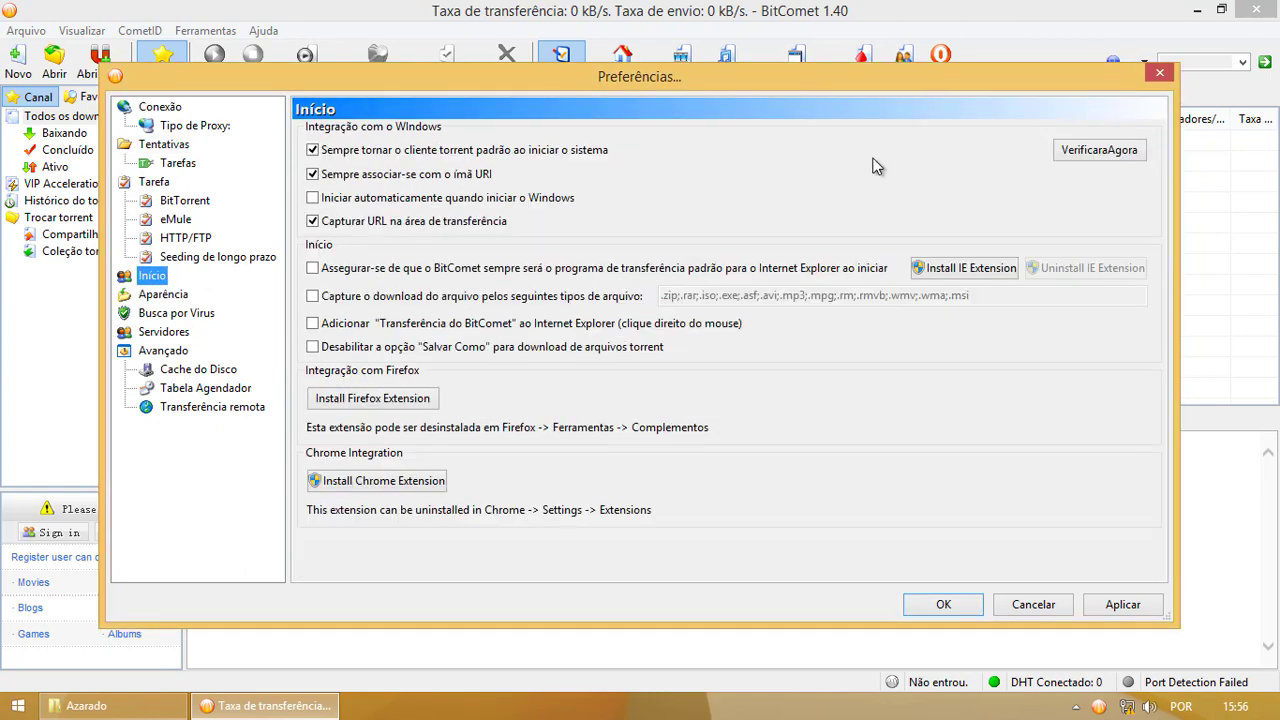
click(1136, 150)
click(747, 378)
click(170, 331)
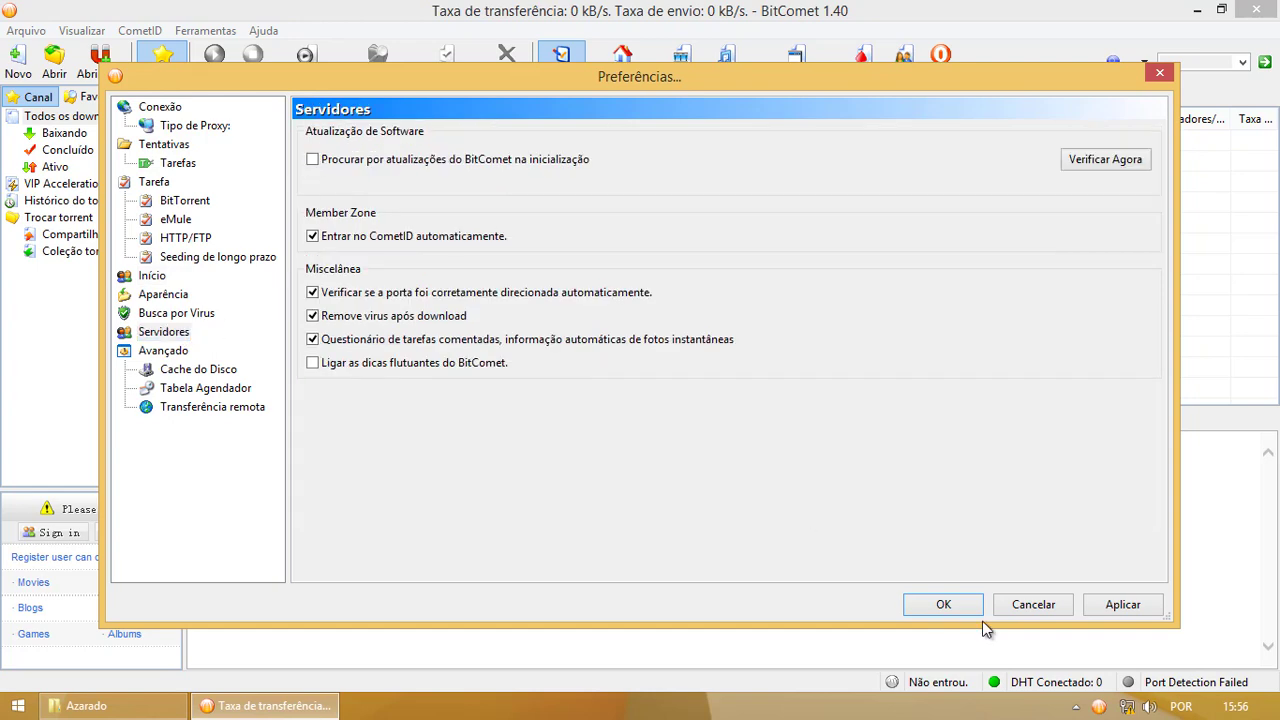
click(943, 604)
Return to the Azarado folder and start the K-Lite Mega Codec Pack setup in Expert mode.
click(86, 706)
key(Up)
key(Up)
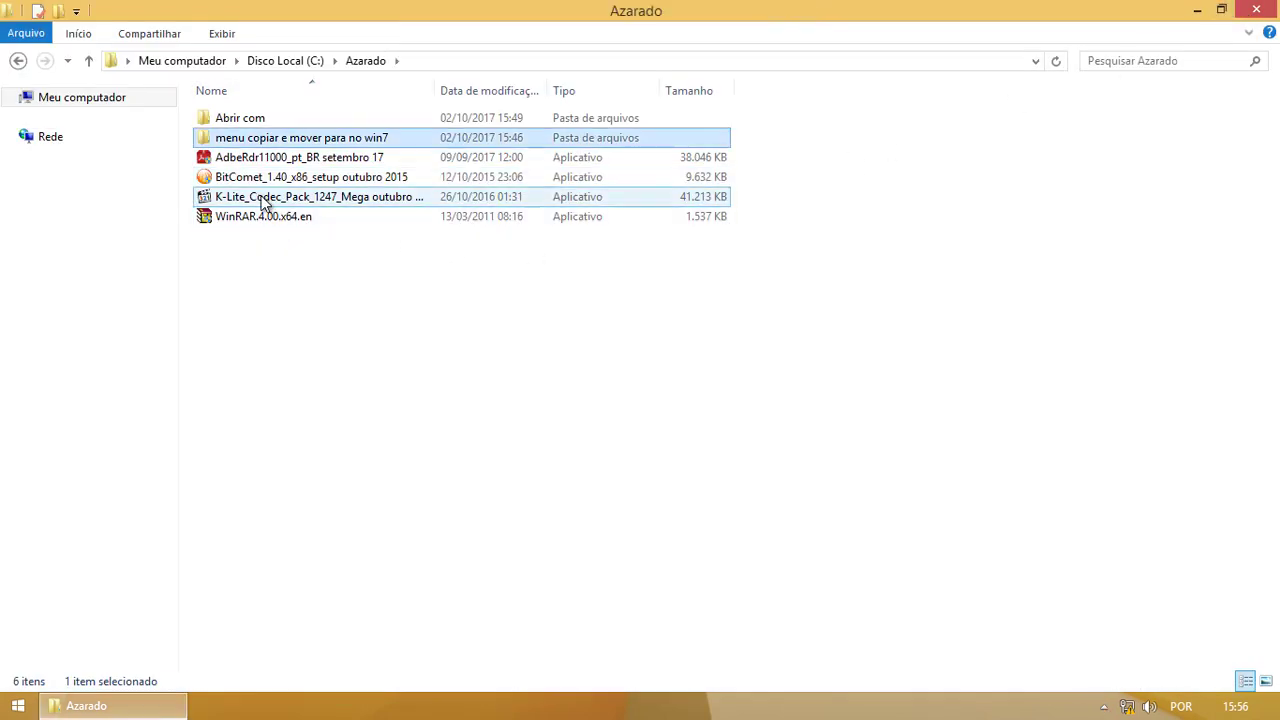
double_click(277, 198)
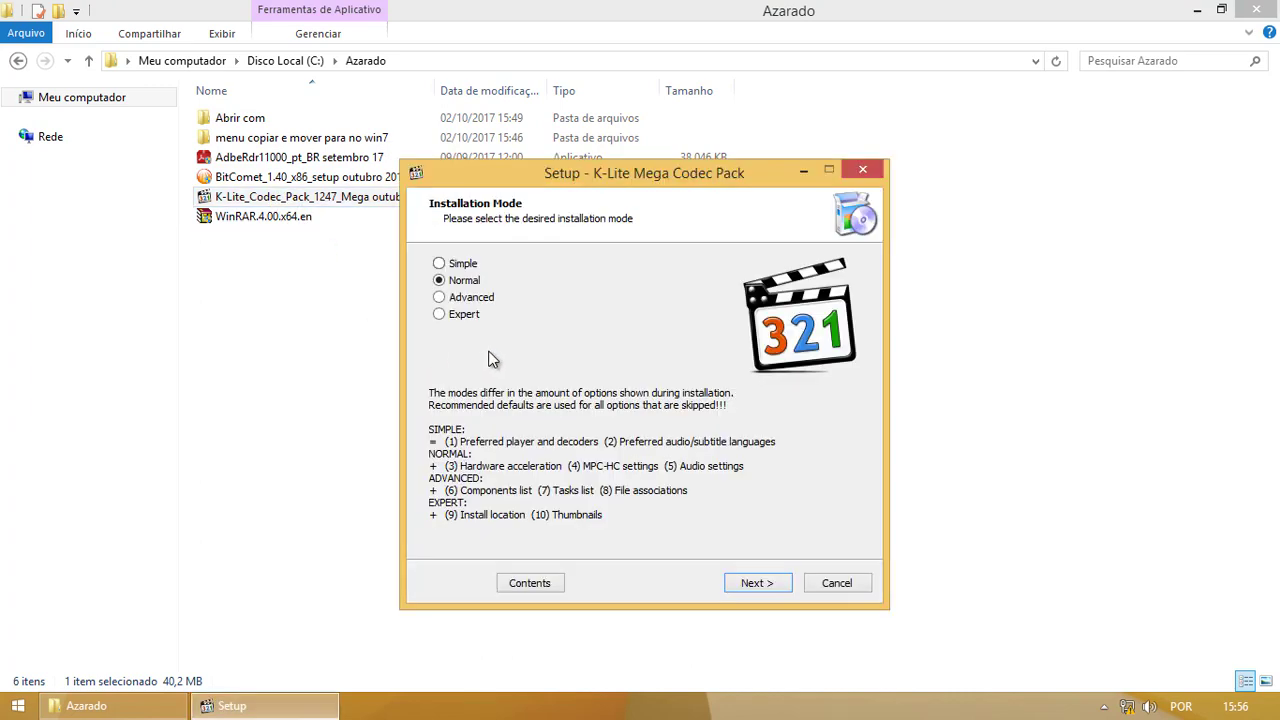
click(440, 315)
click(755, 583)
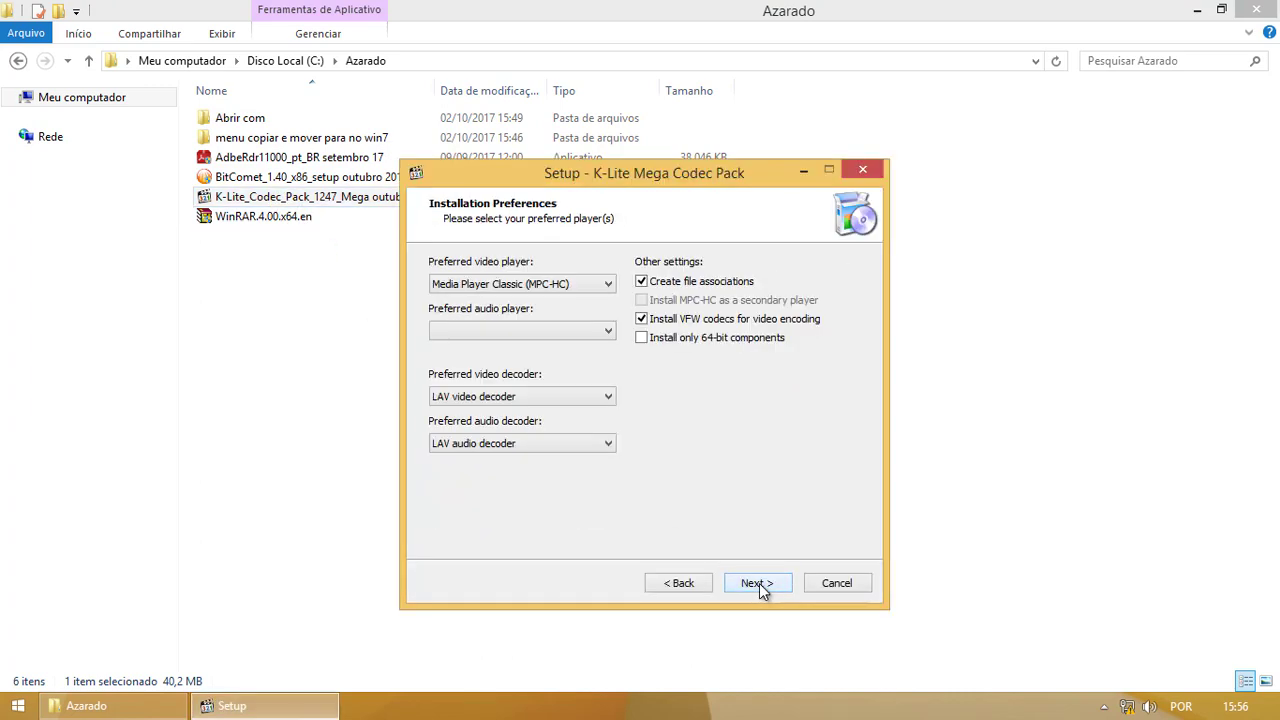
Keep the default player preferences and exclude the Miscellaneous, Explorer Shell Extensions and Tools groups from the K-Lite components.
click(759, 583)
click(759, 583)
scroll(600, 470, down, 10)
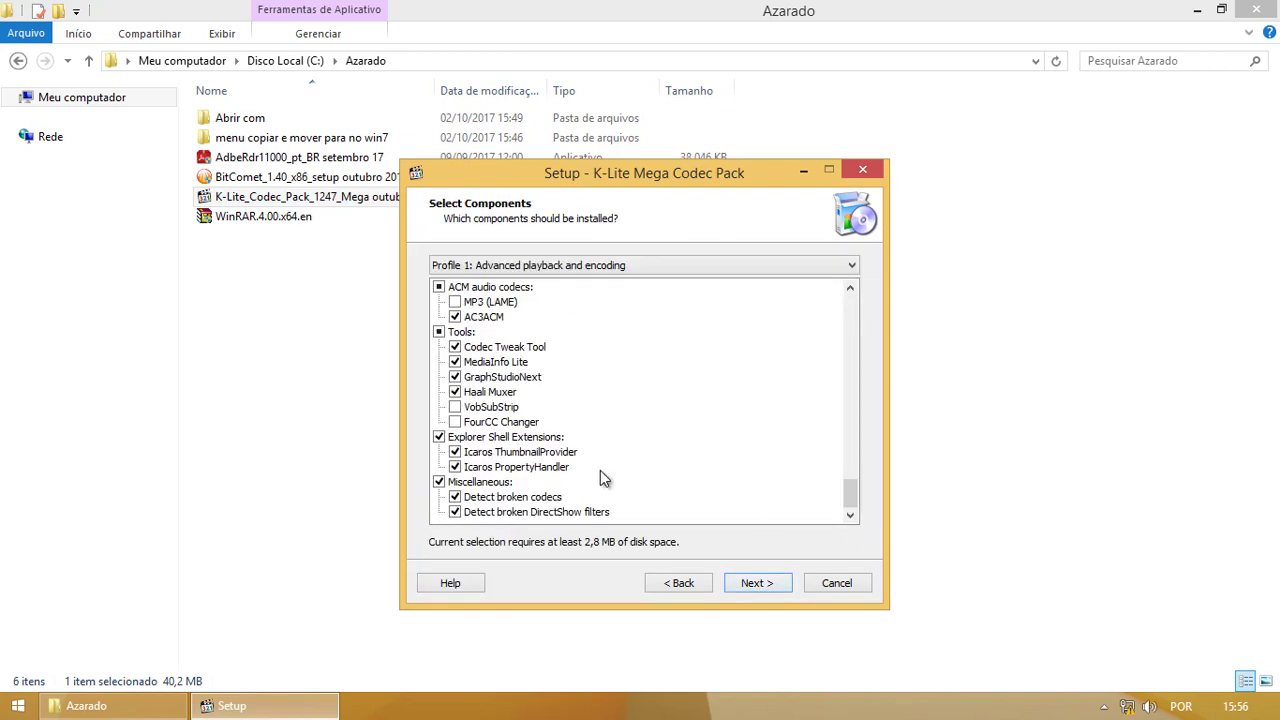
click(458, 484)
click(446, 437)
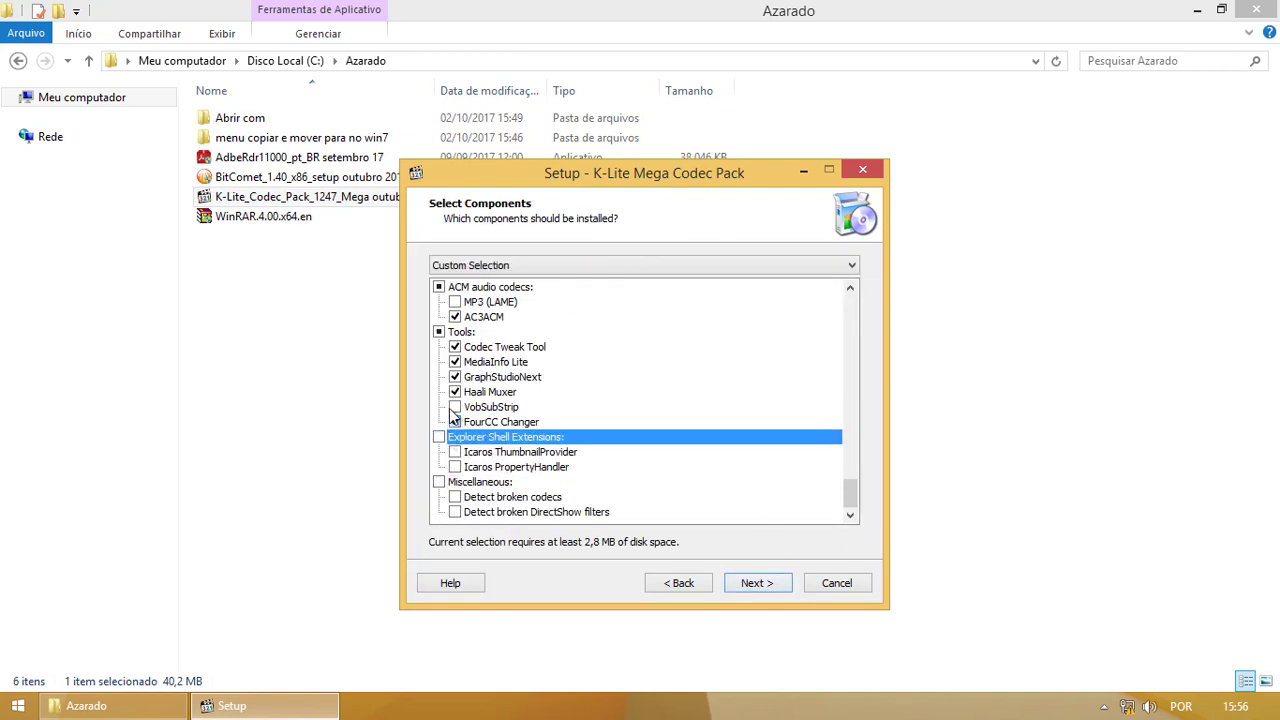
click(438, 331)
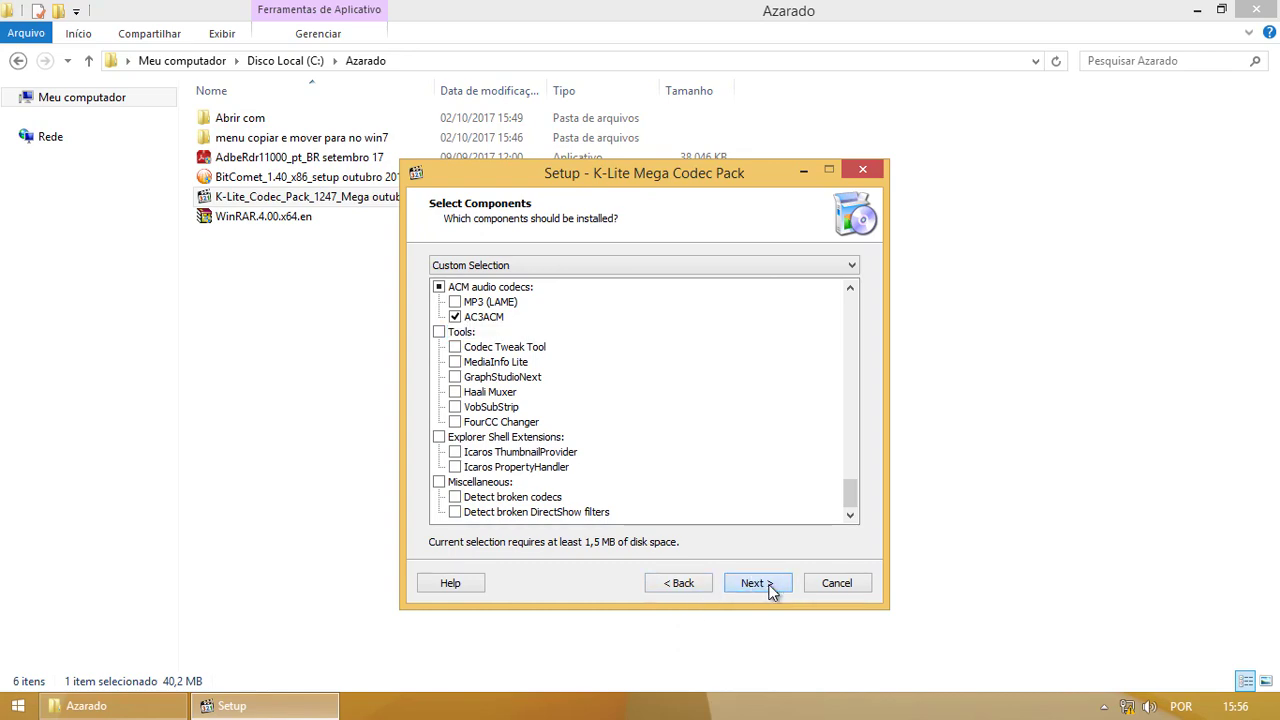
Continue past the additional tasks and include Windows Media Player (x86) in the players that get file associations.
click(759, 583)
click(759, 583)
drag(855, 394, 855, 494)
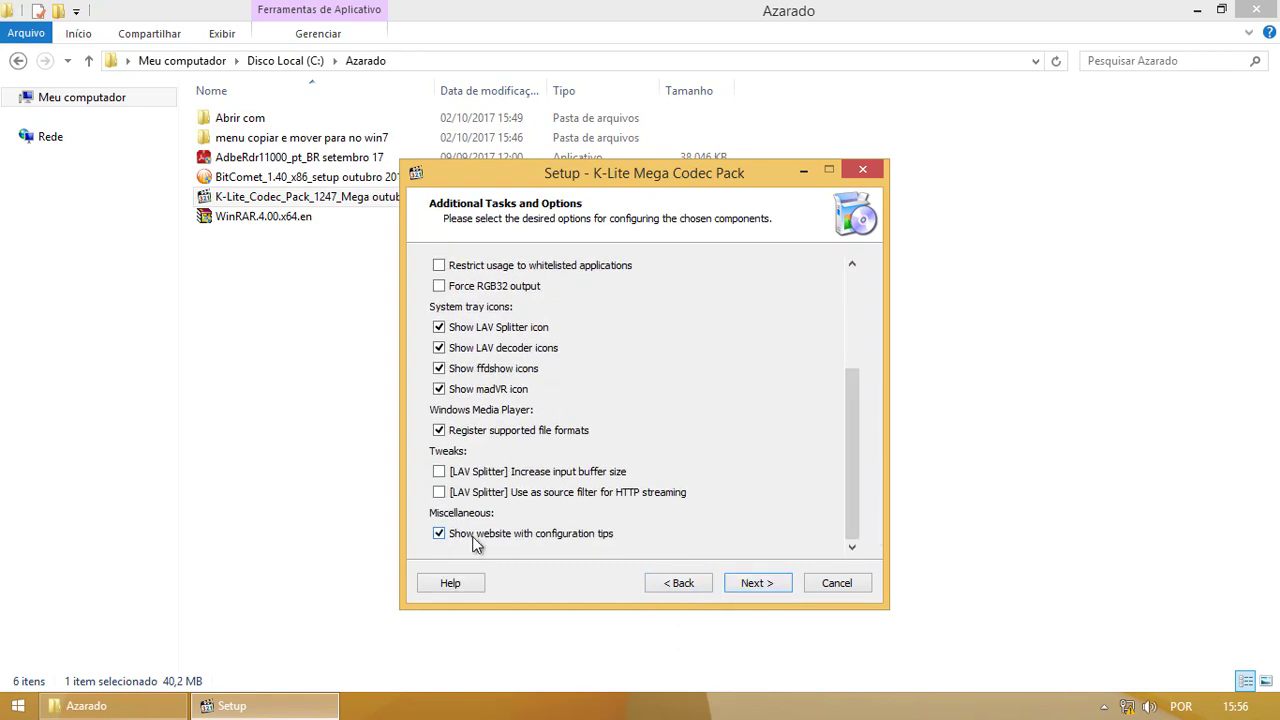
click(742, 581)
click(742, 580)
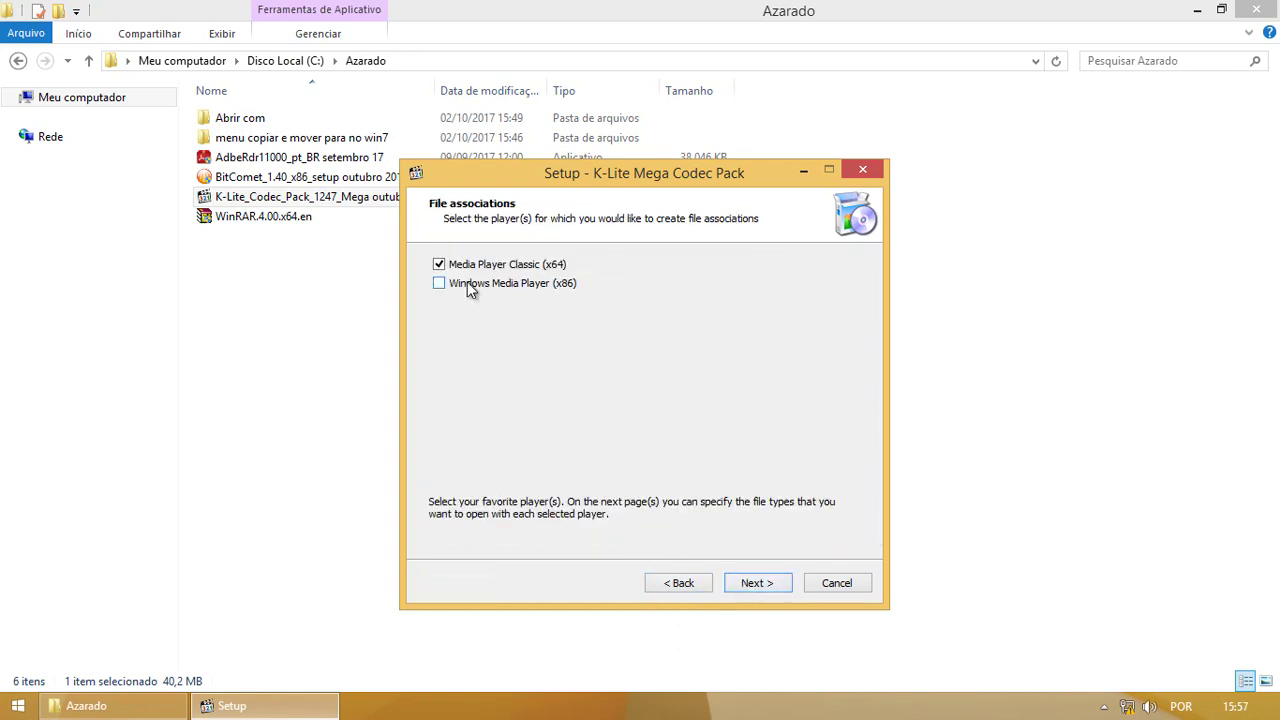
click(471, 289)
click(761, 580)
click(761, 580)
click(761, 580)
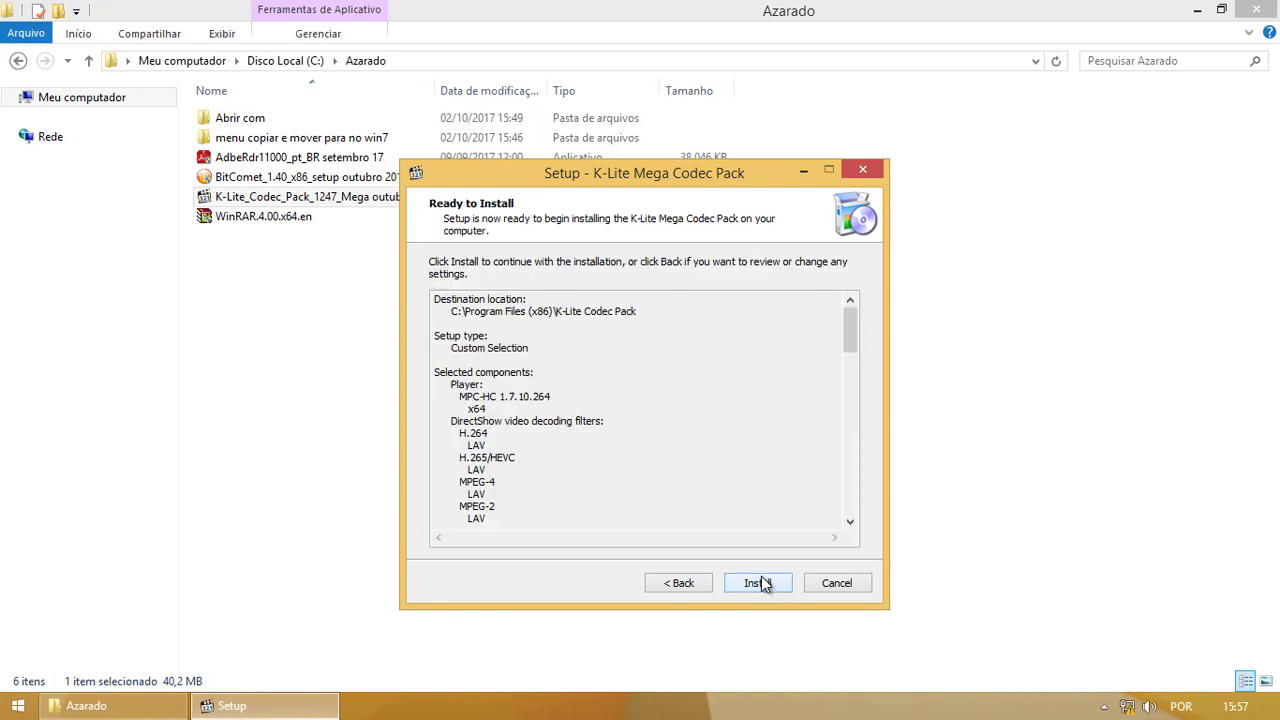
Install the K-Lite Mega Codec Pack with the chosen settings and close the setup when it finishes.
click(761, 582)
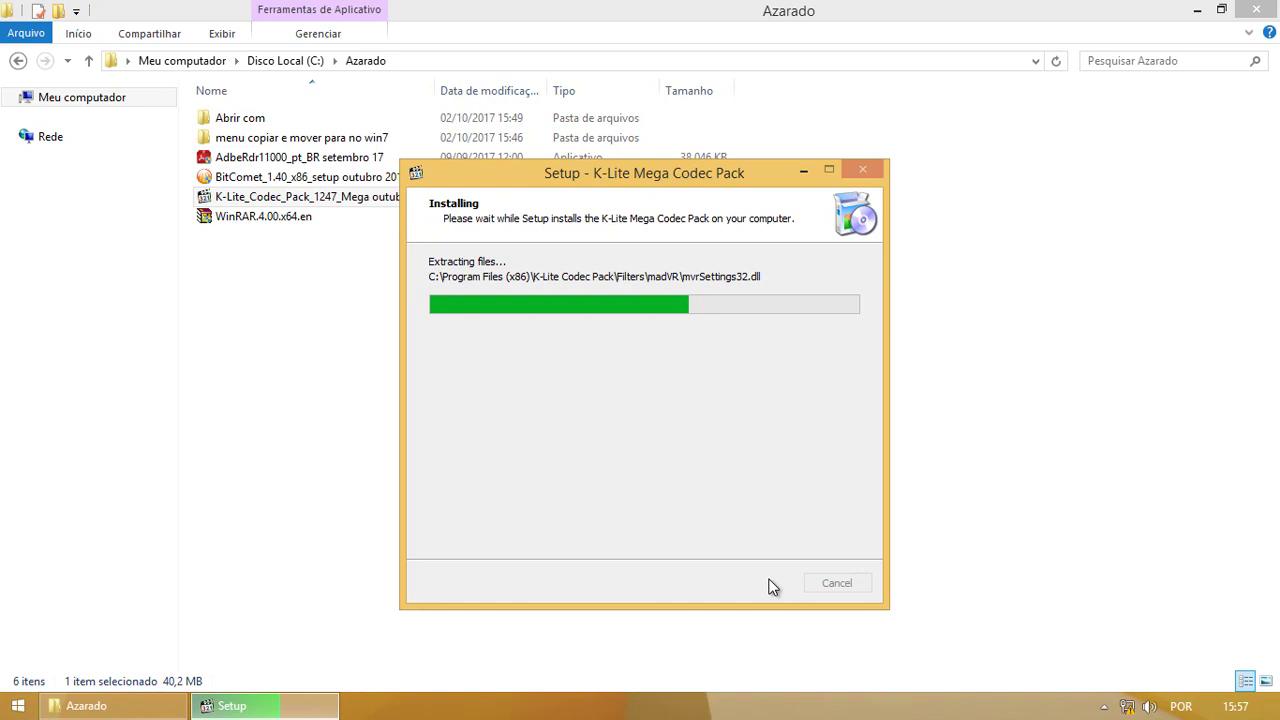
drag(641, 177, 637, 165)
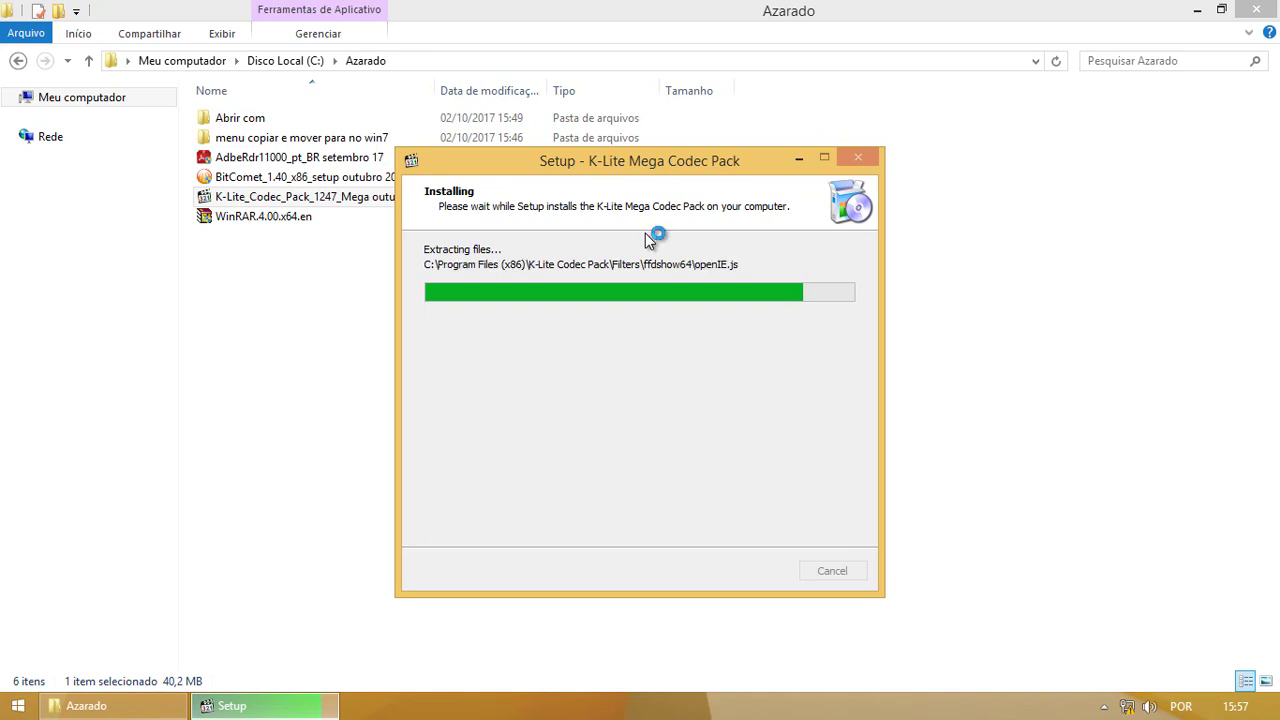
click(752, 568)
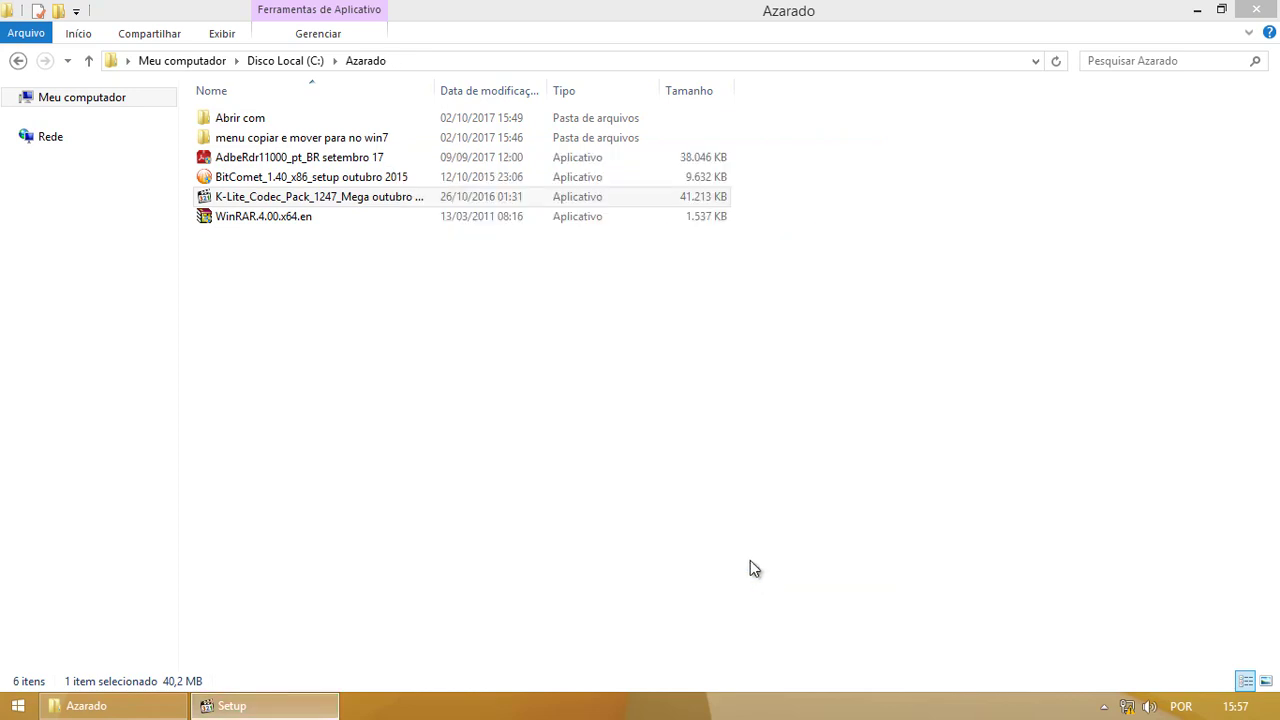
click(437, 385)
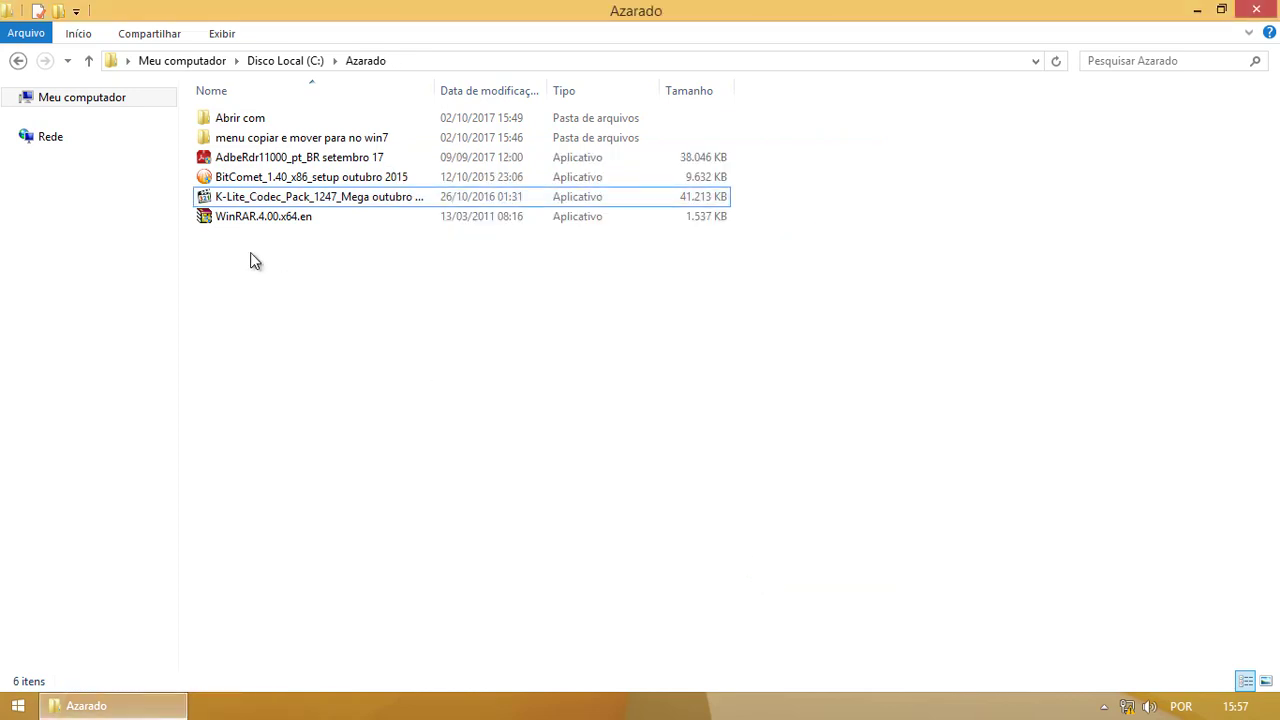
View the Start screen, return to the Azarado folder and open its Abrir com subfolder.
click(22, 703)
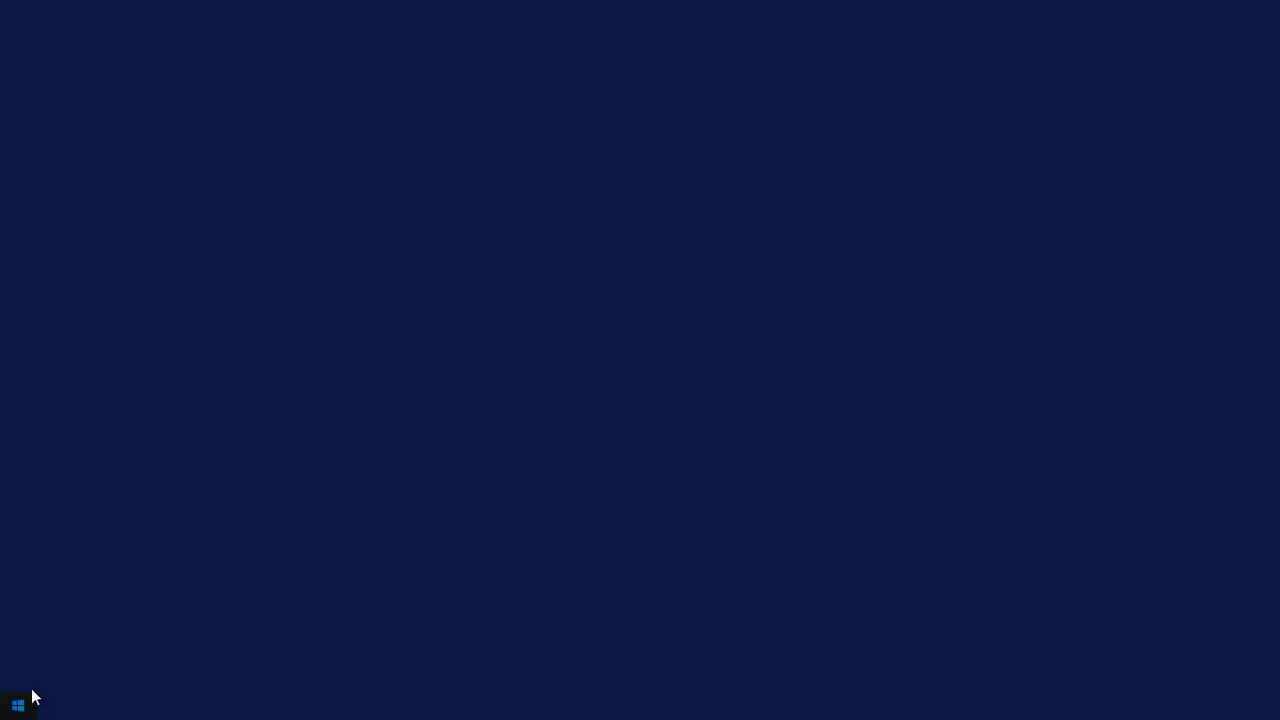
click(223, 239)
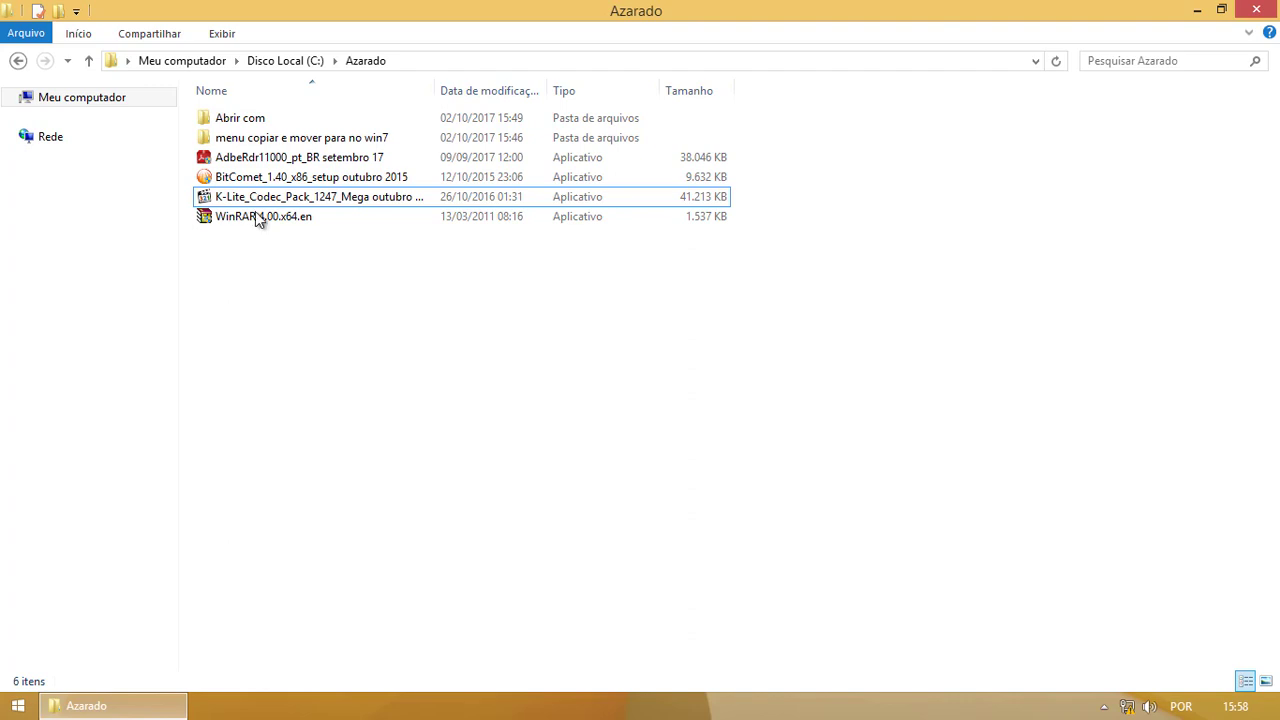
double_click(257, 121)
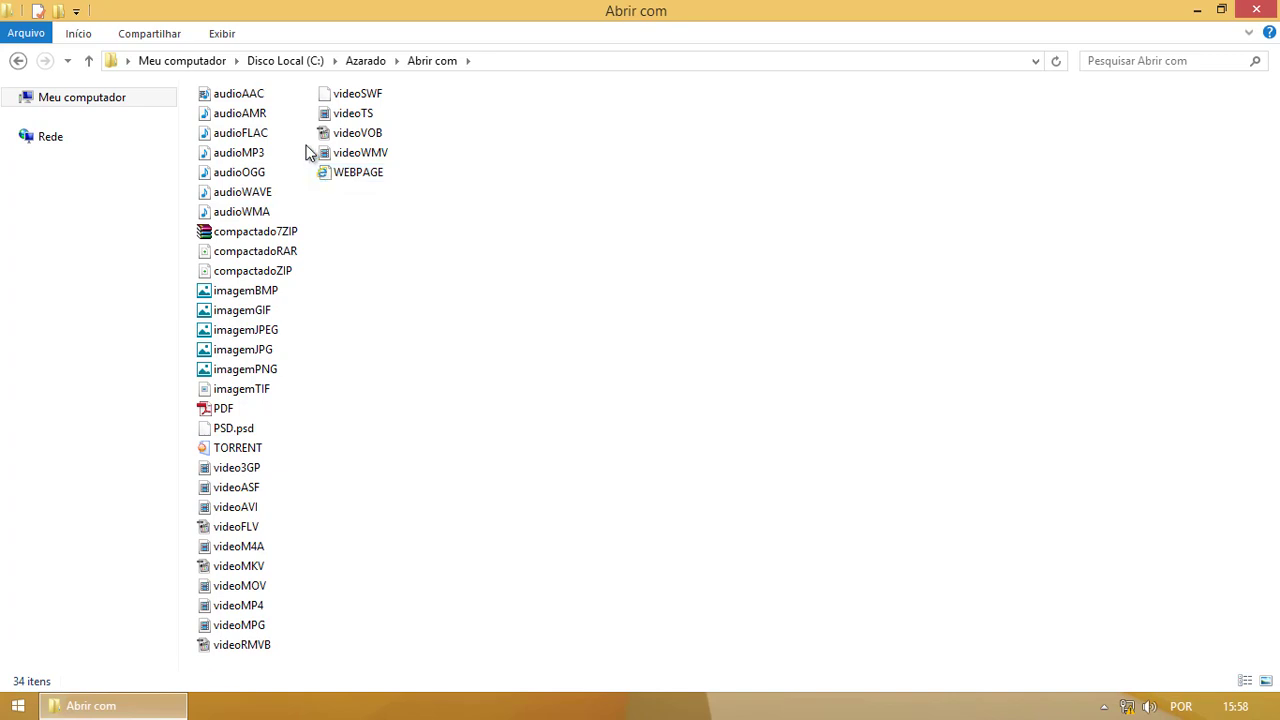
Examine the icons of the audio, compressed, image, PDF, torrent and video sample files to check which program each type is associated with.
drag(460, 114, 883, 651)
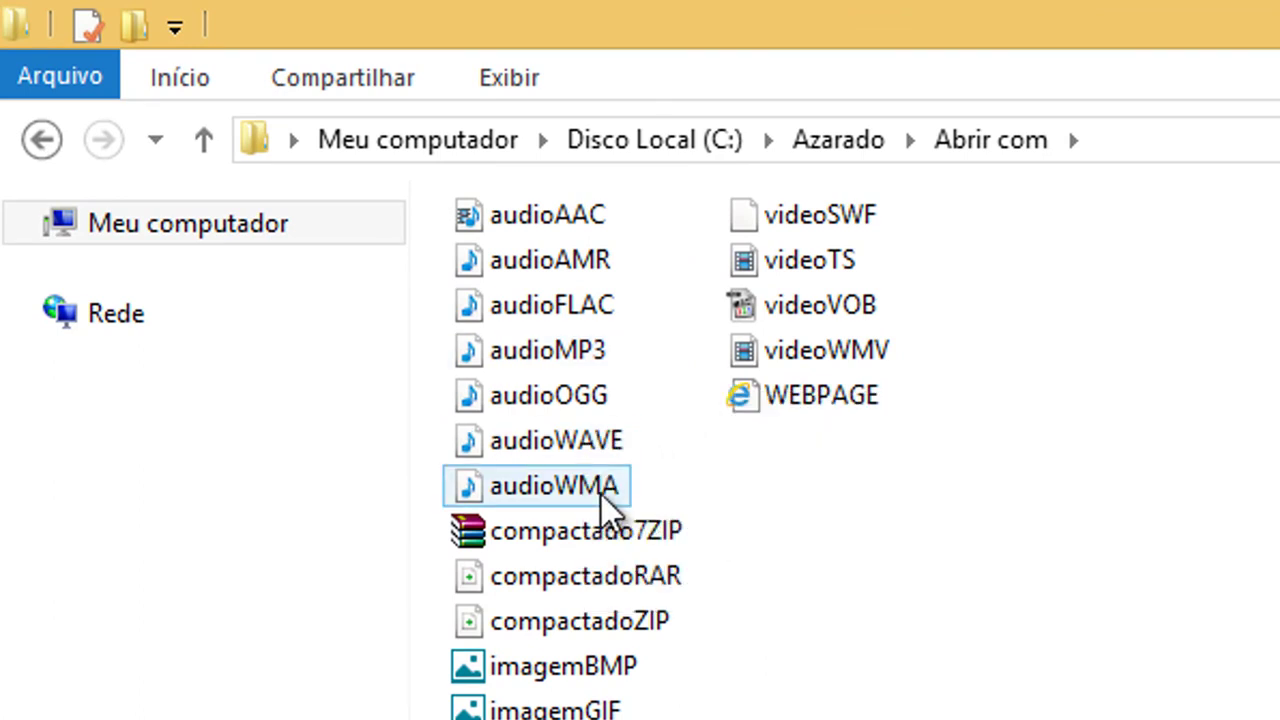
mouse_move(607, 502)
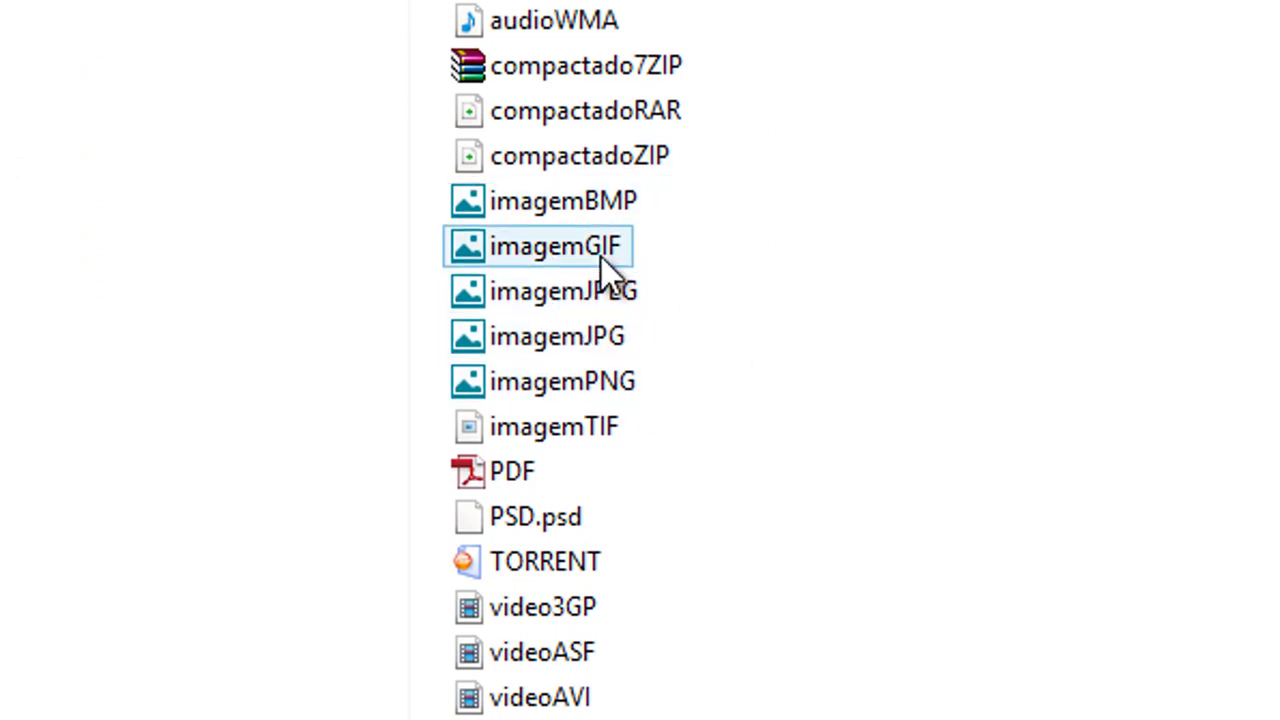
mouse_move(601, 257)
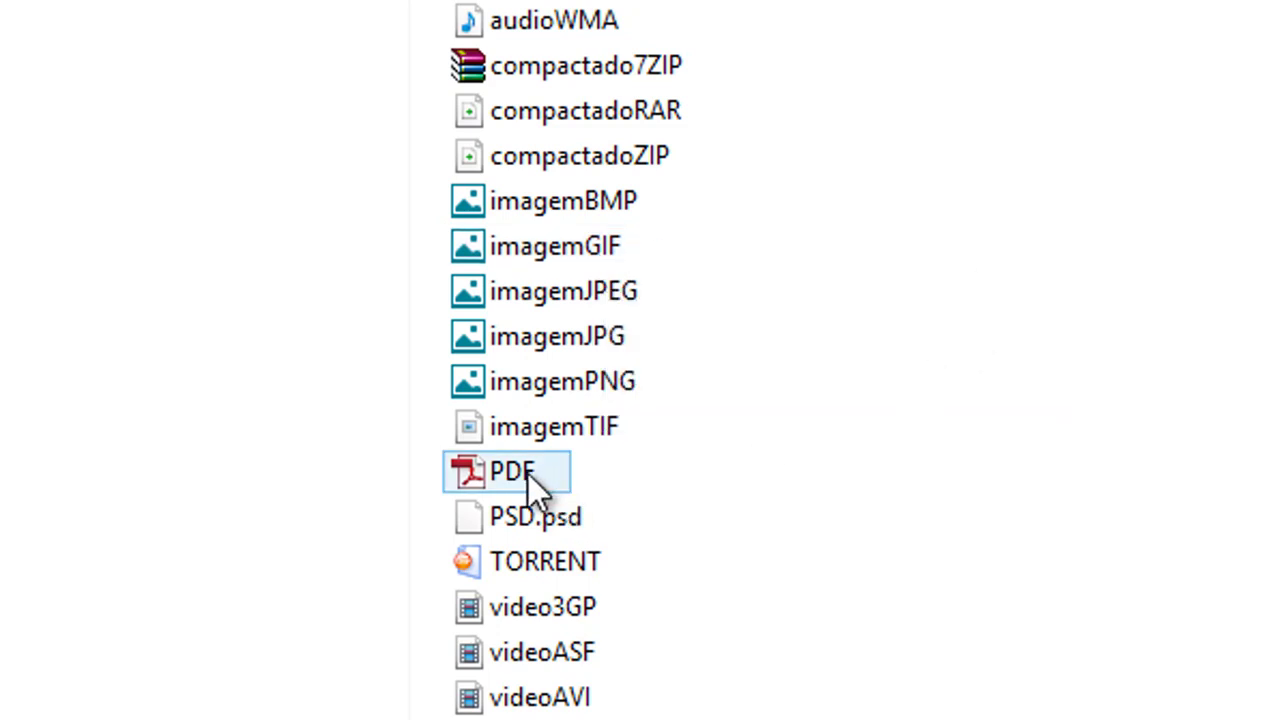
mouse_move(530, 478)
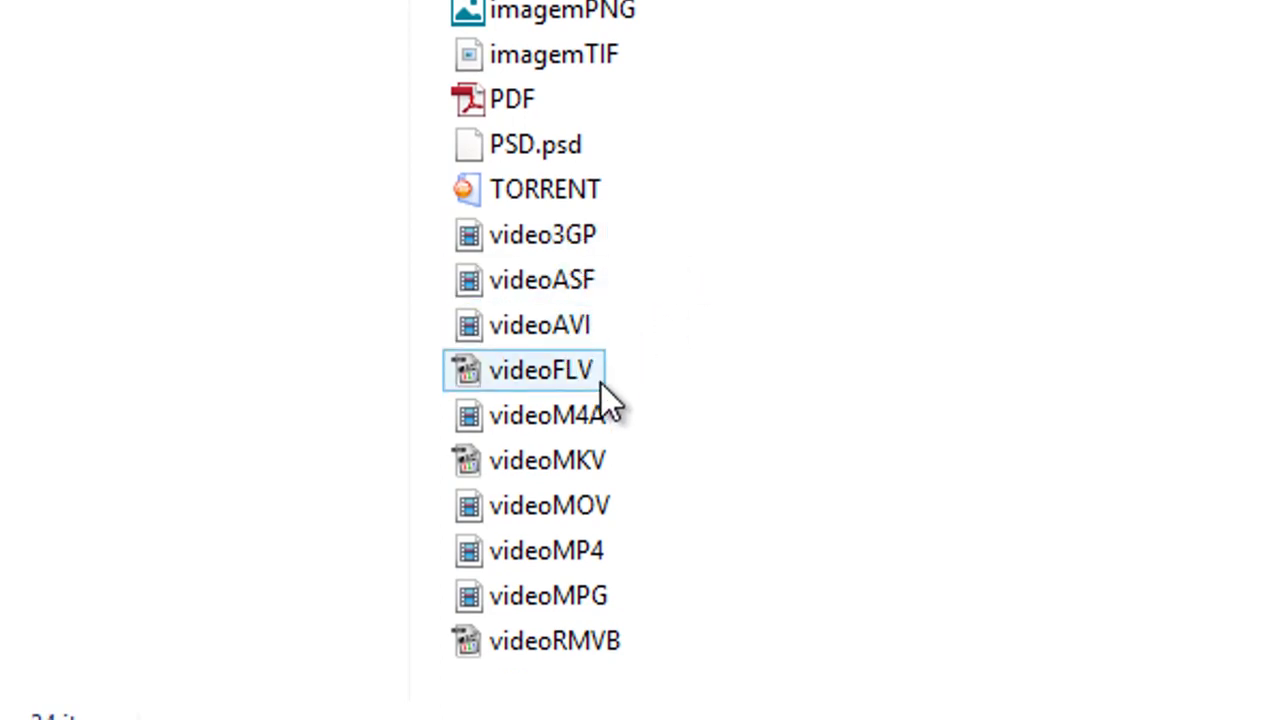
mouse_move(611, 414)
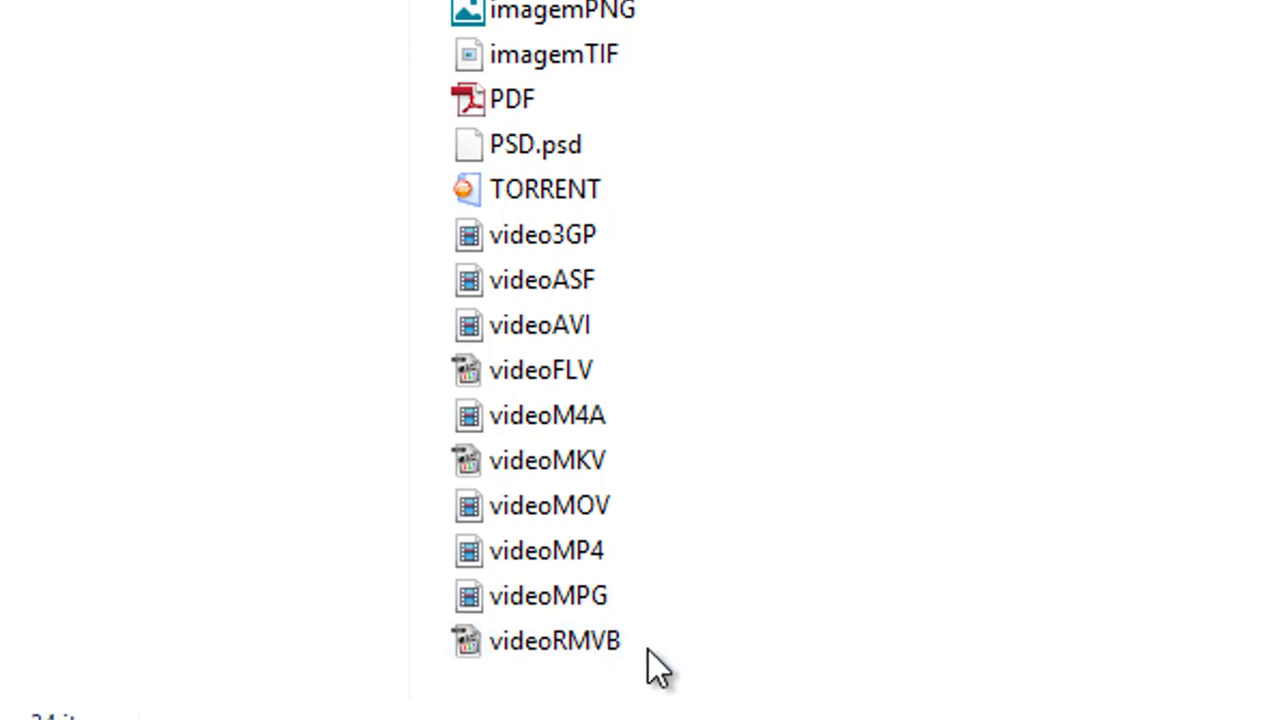
mouse_move(627, 645)
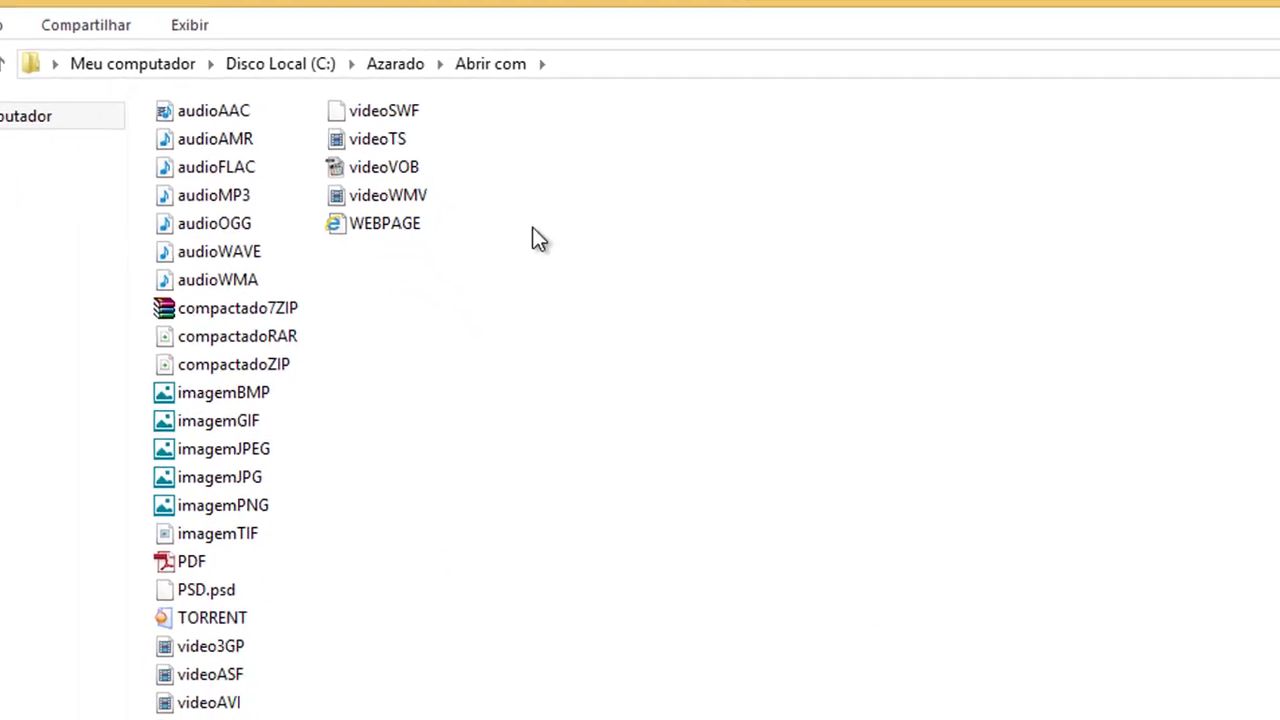
drag(594, 277, 1279, 719)
drag(1024, 718, 1150, 695)
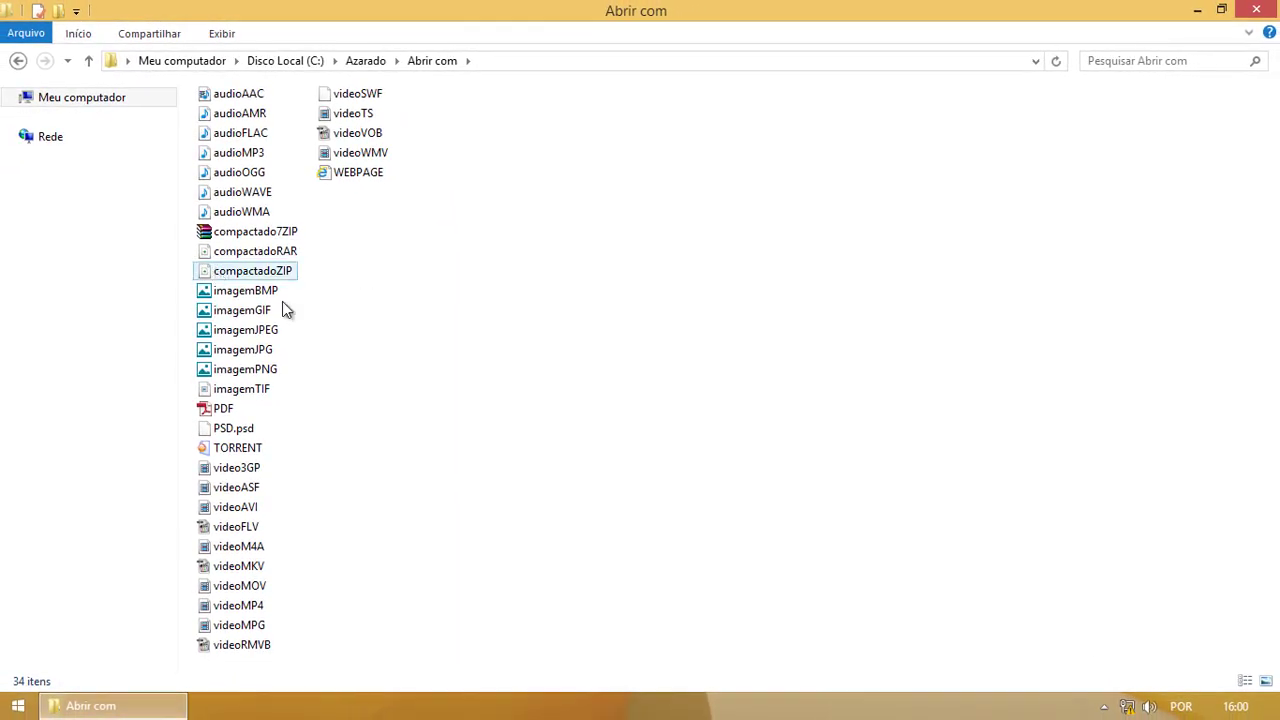
View imagemBMP and imagemGIF in the Photos app, bring up its available commands, and close the app after each image.
double_click(250, 310)
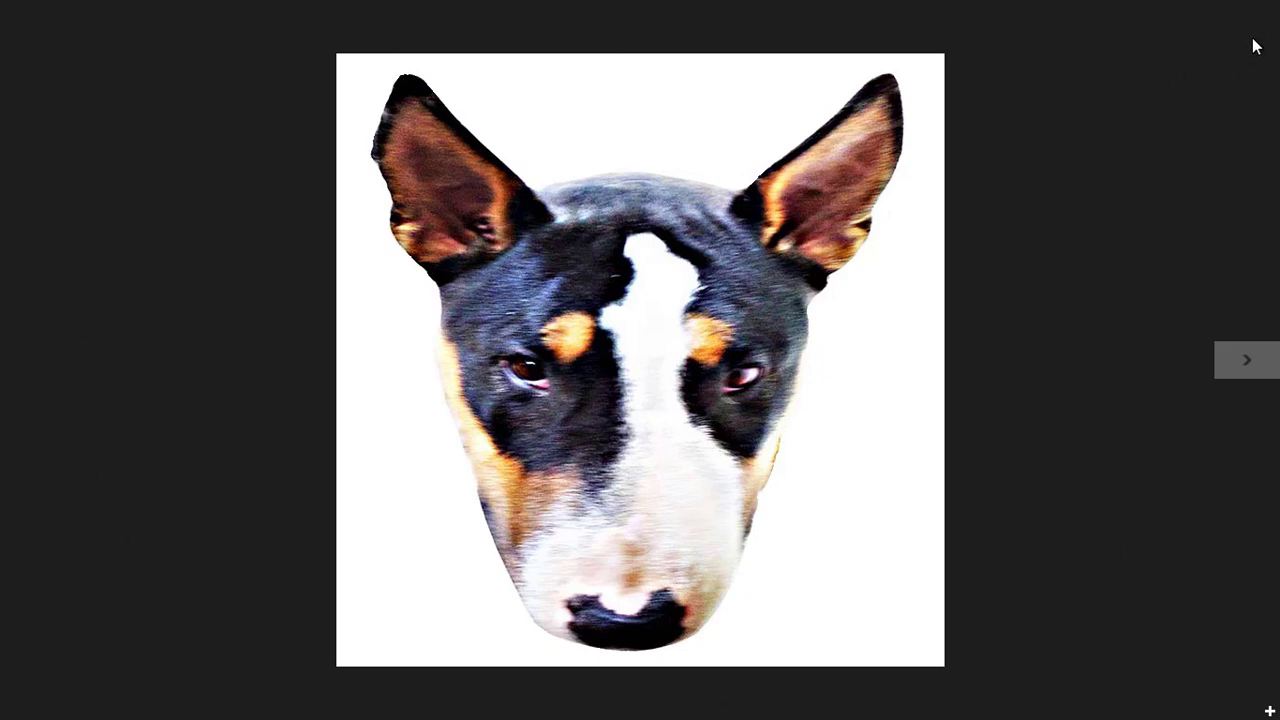
right_click(1081, 47)
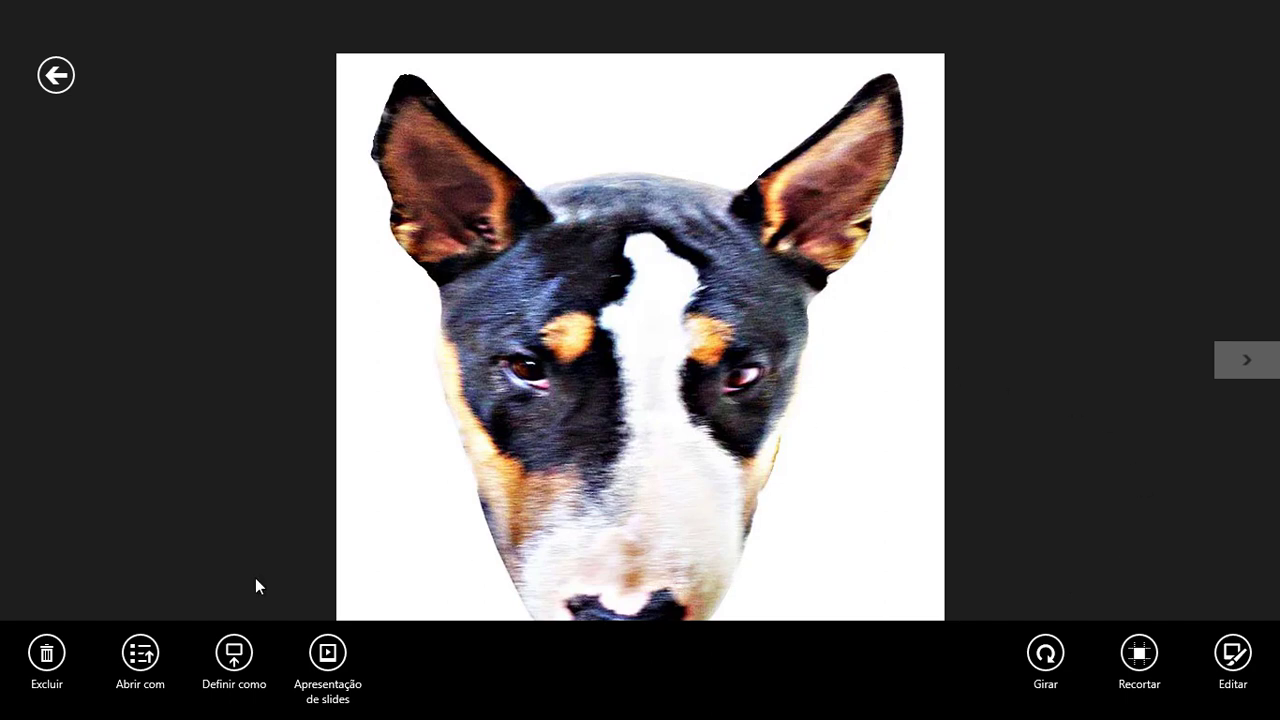
click(925, 256)
right_click(717, 289)
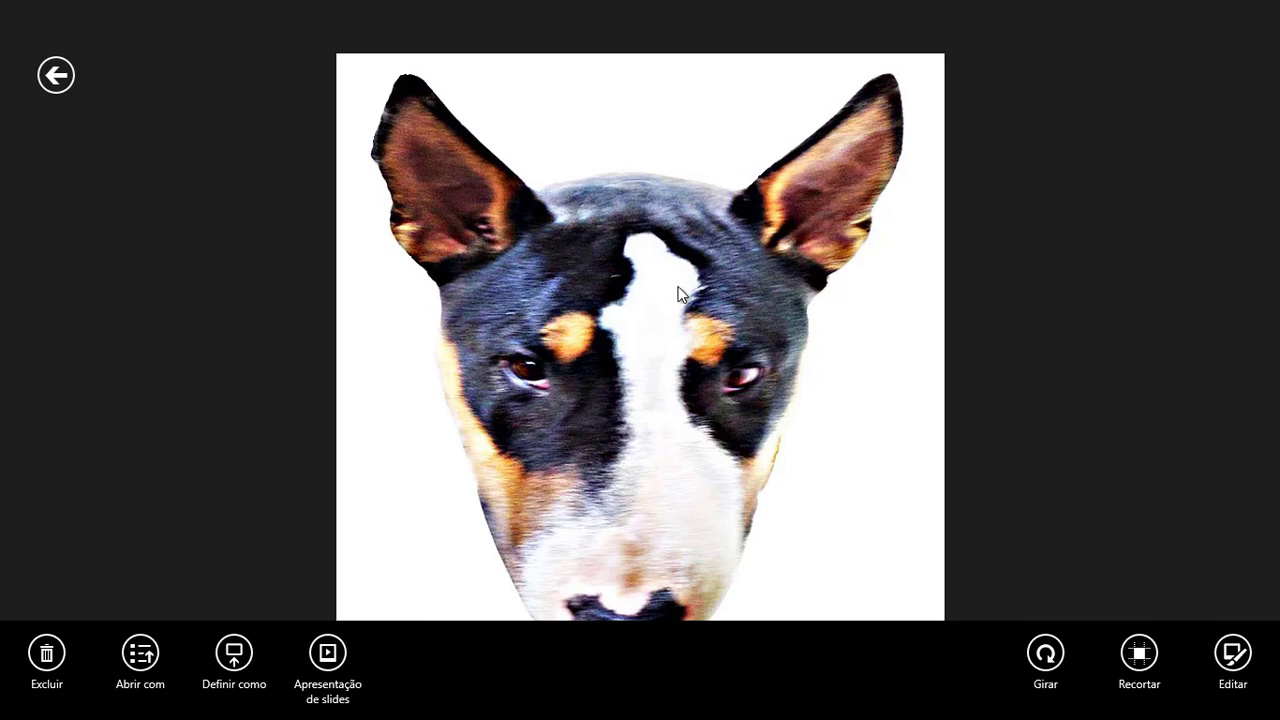
drag(667, 8, 594, 674)
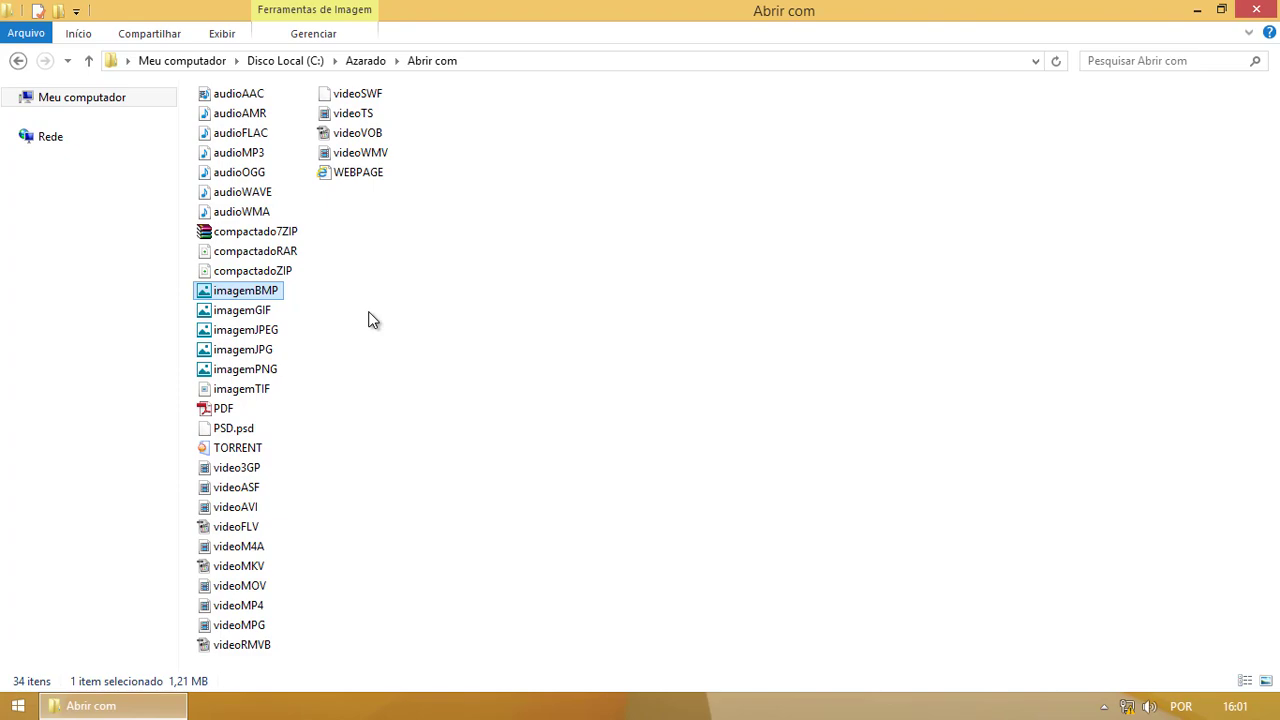
double_click(258, 312)
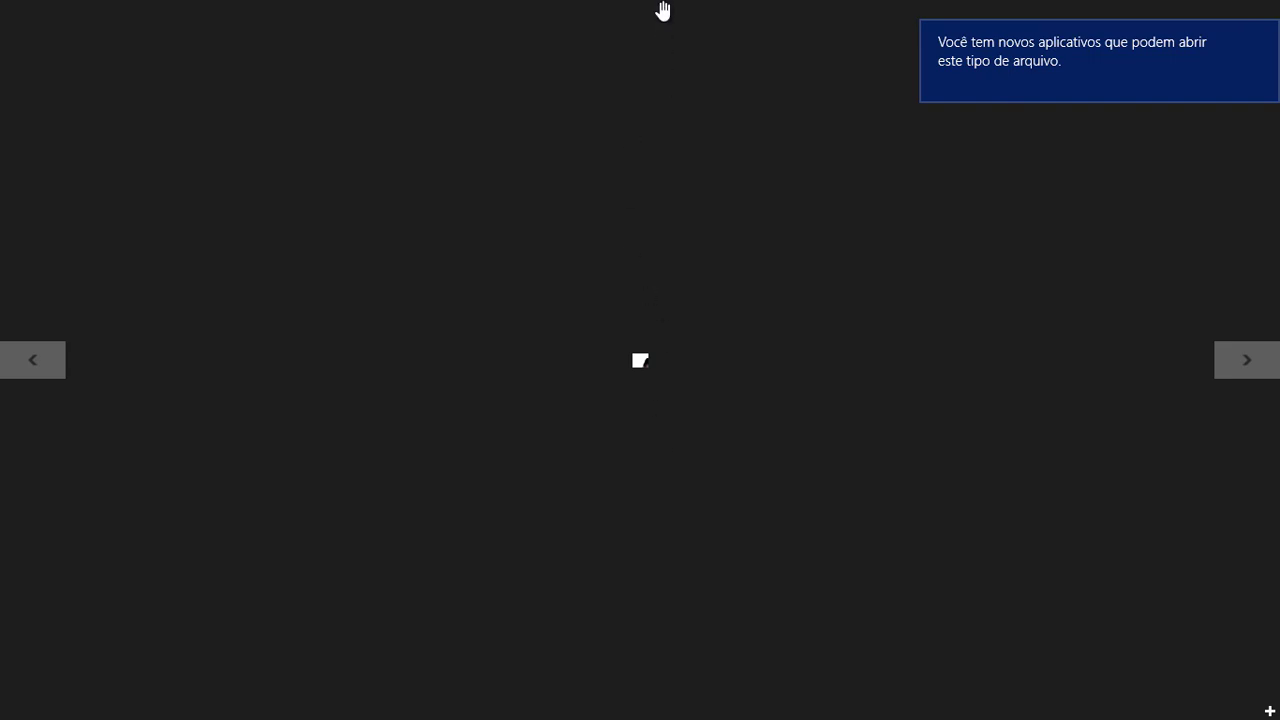
drag(663, 8, 640, 611)
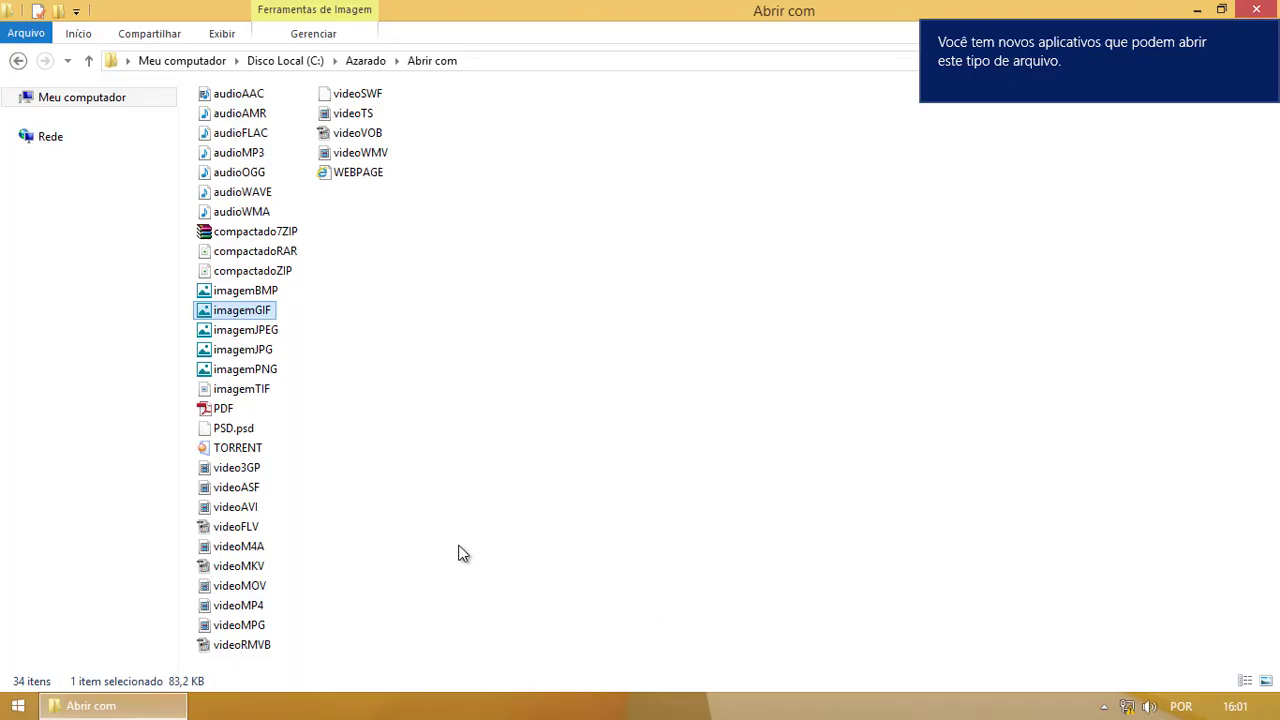
Check which programs are offered for opening videoMP4 and dismiss the choice without picking one.
double_click(249, 607)
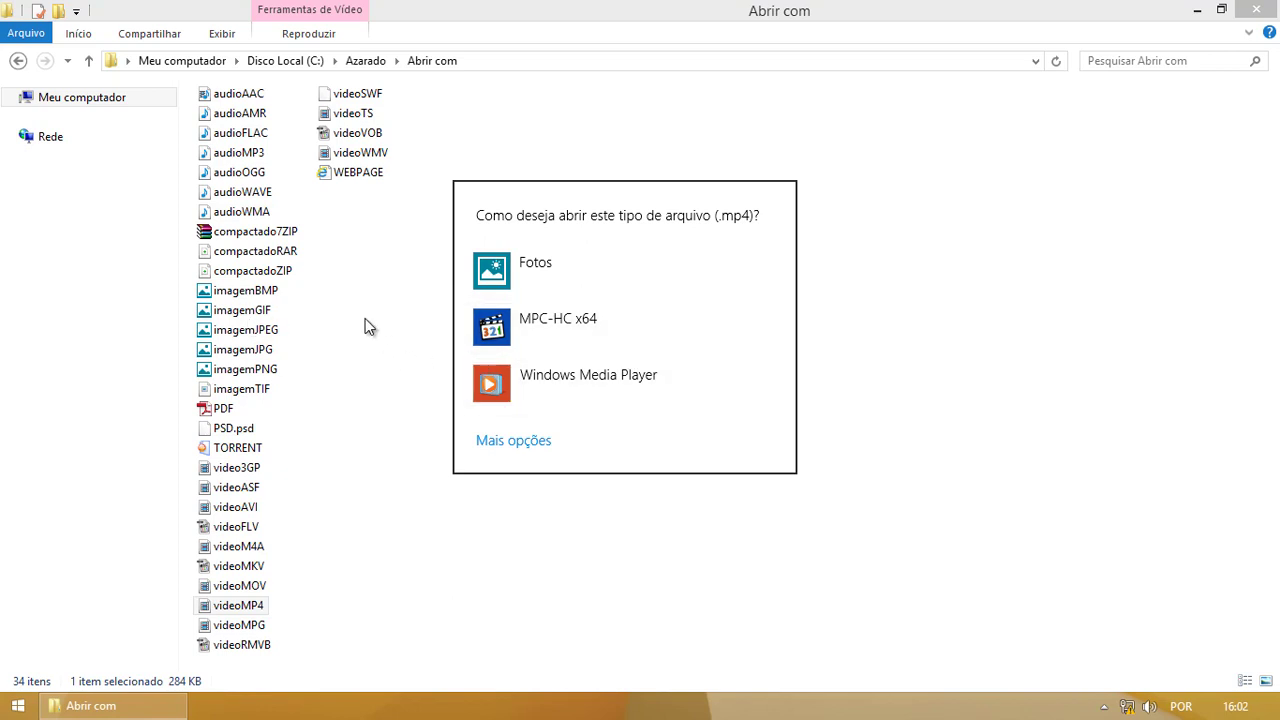
click(880, 521)
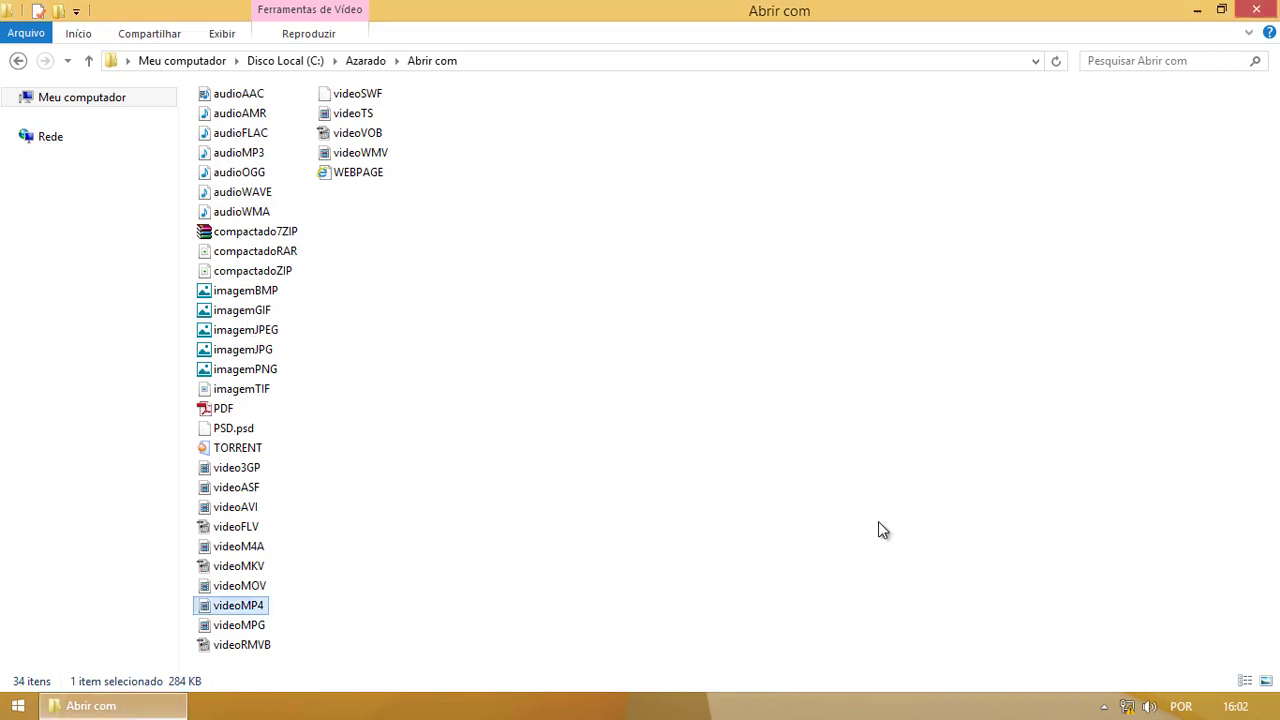
Find the Photos app among the running processes in Task Manager, end its task and close Task Manager.
right_click(483, 709)
click(568, 646)
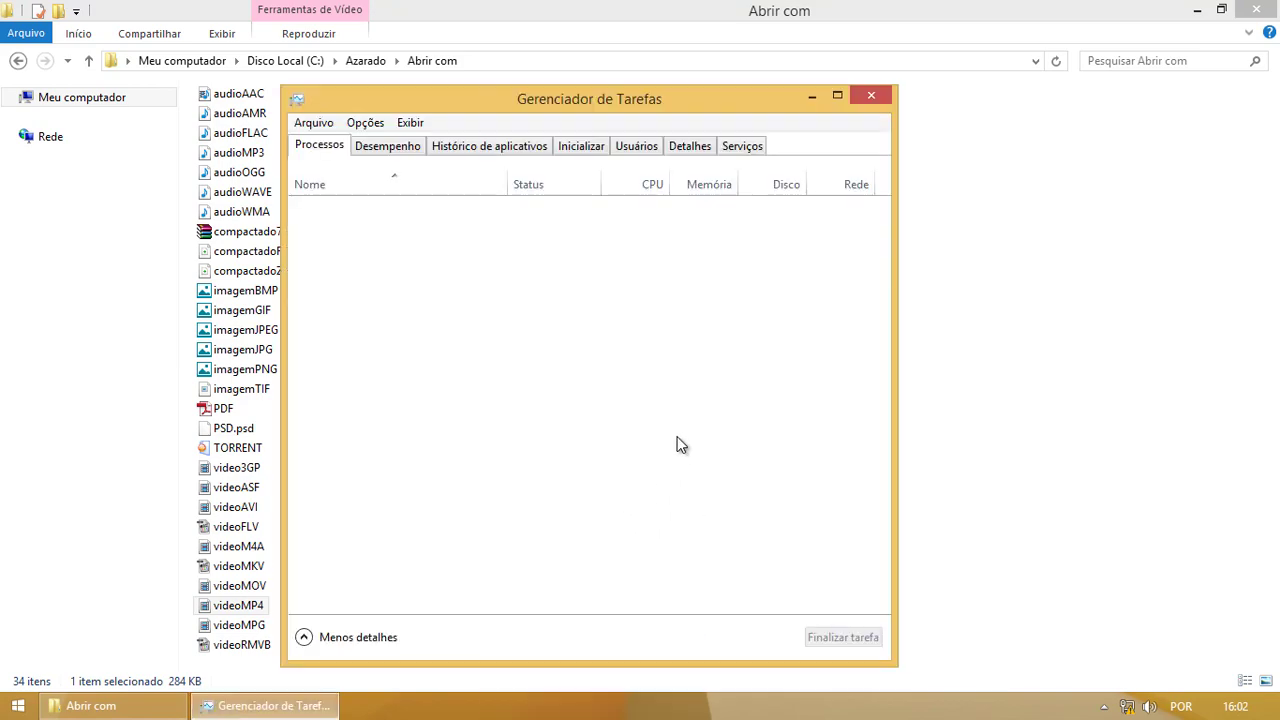
scroll(484, 408, down, 3)
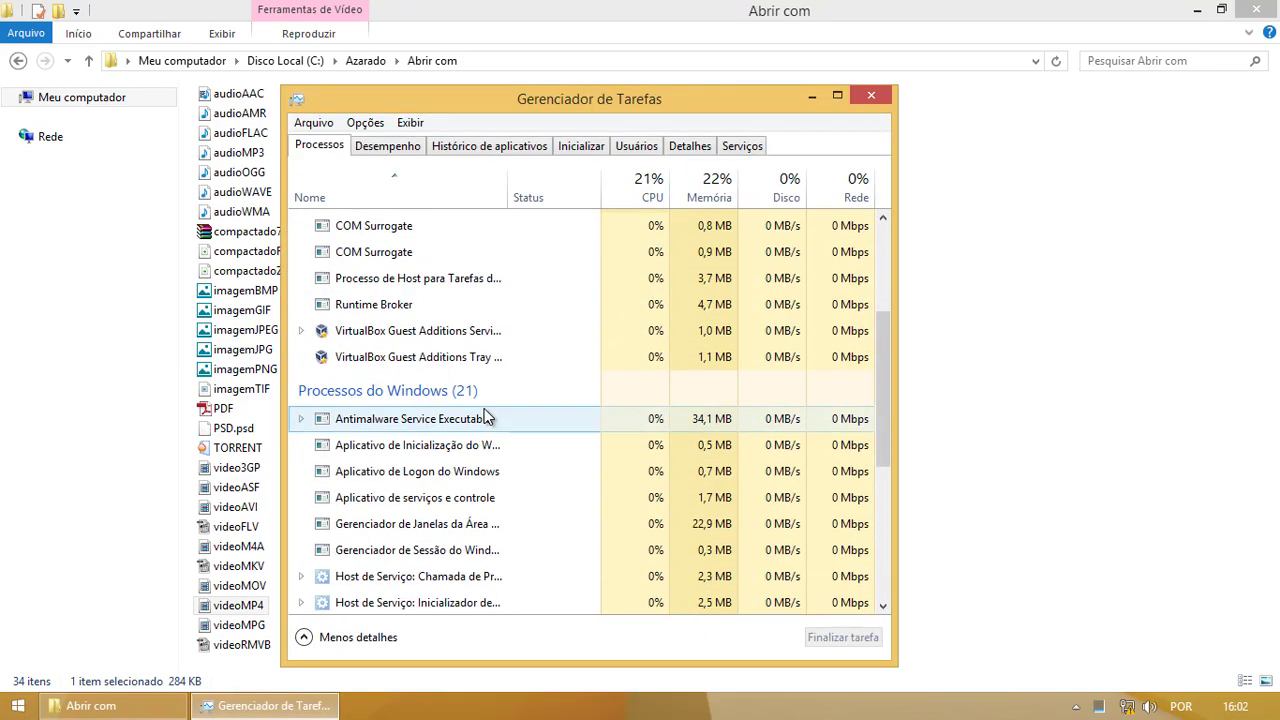
scroll(484, 408, down, 4)
scroll(484, 408, up, 6)
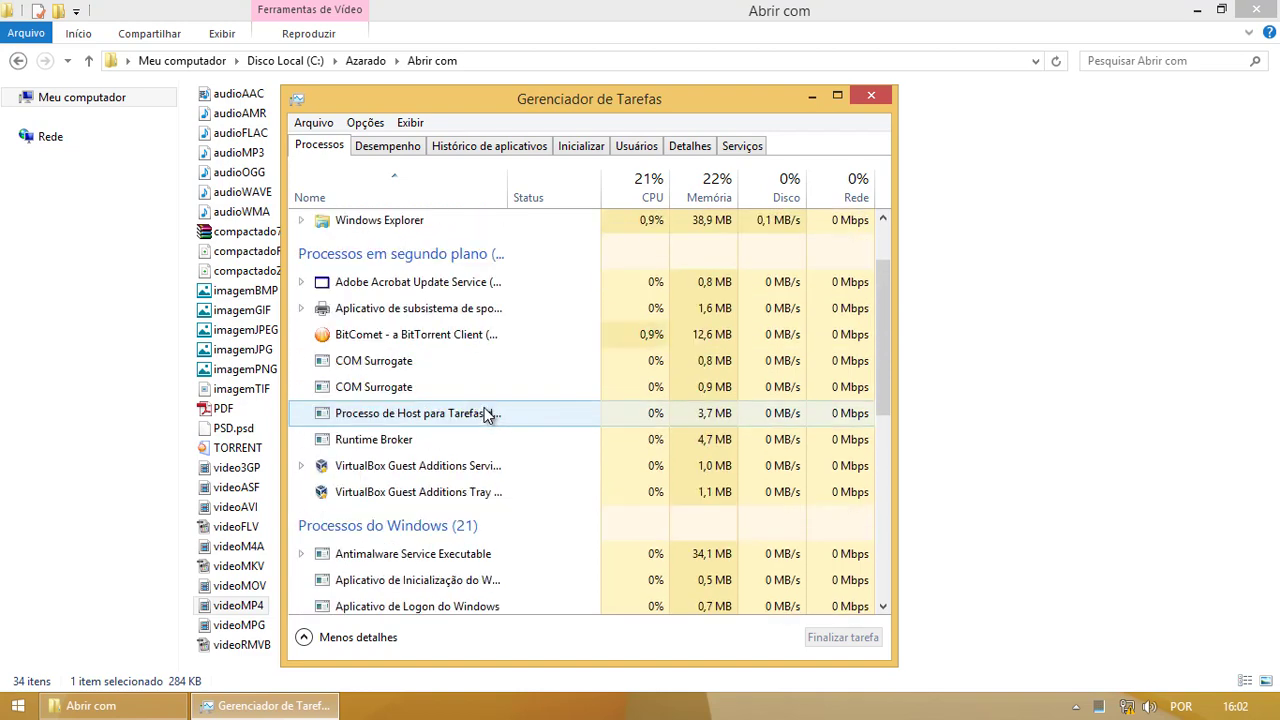
scroll(484, 413, up, 2)
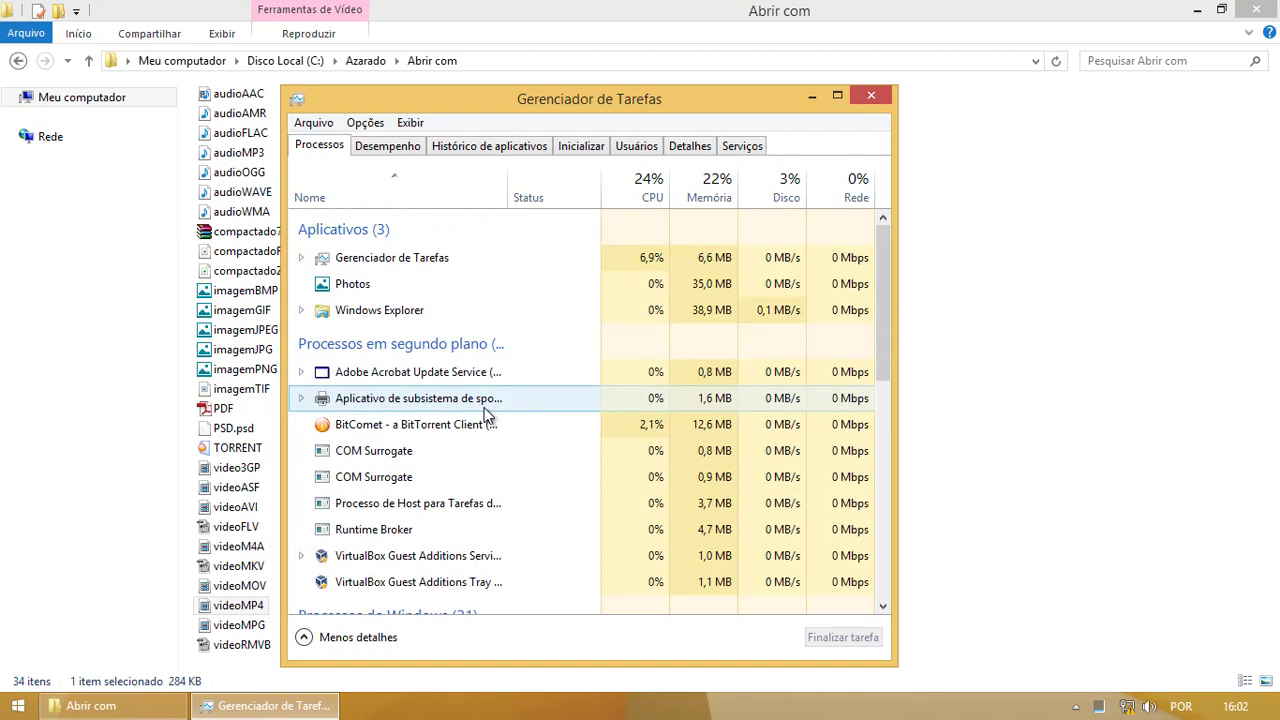
right_click(374, 284)
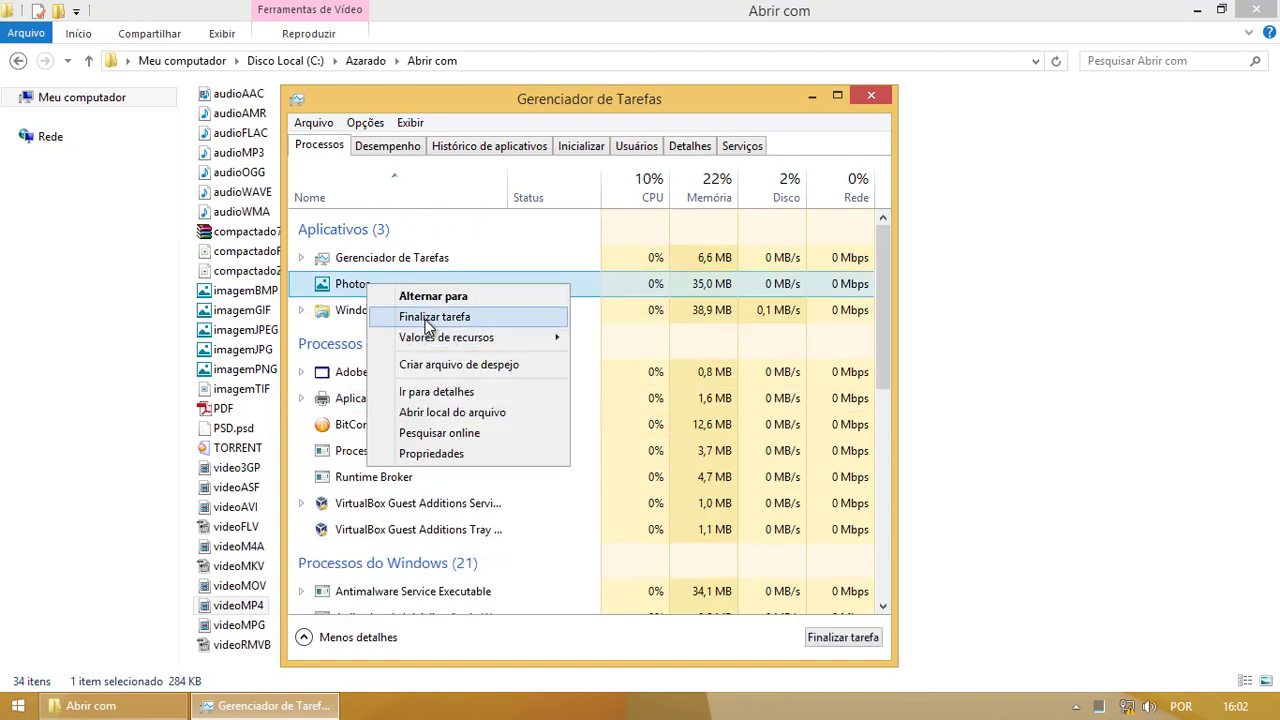
click(425, 319)
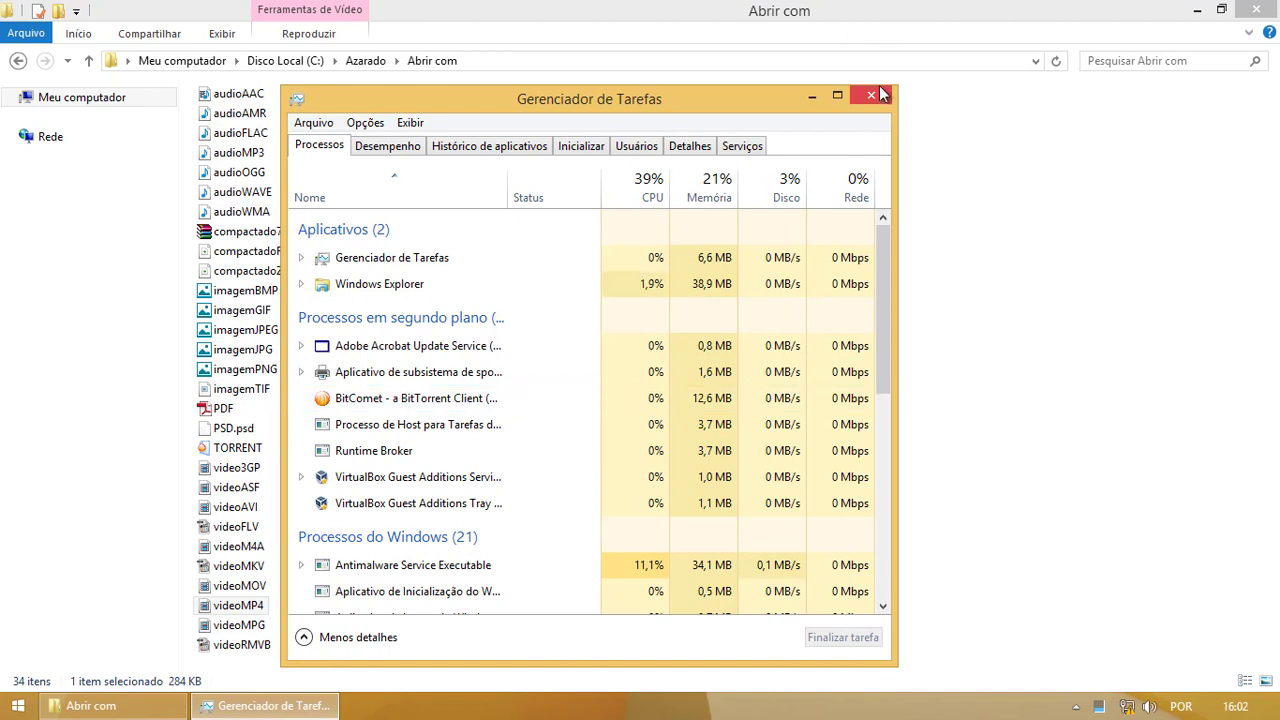
click(884, 95)
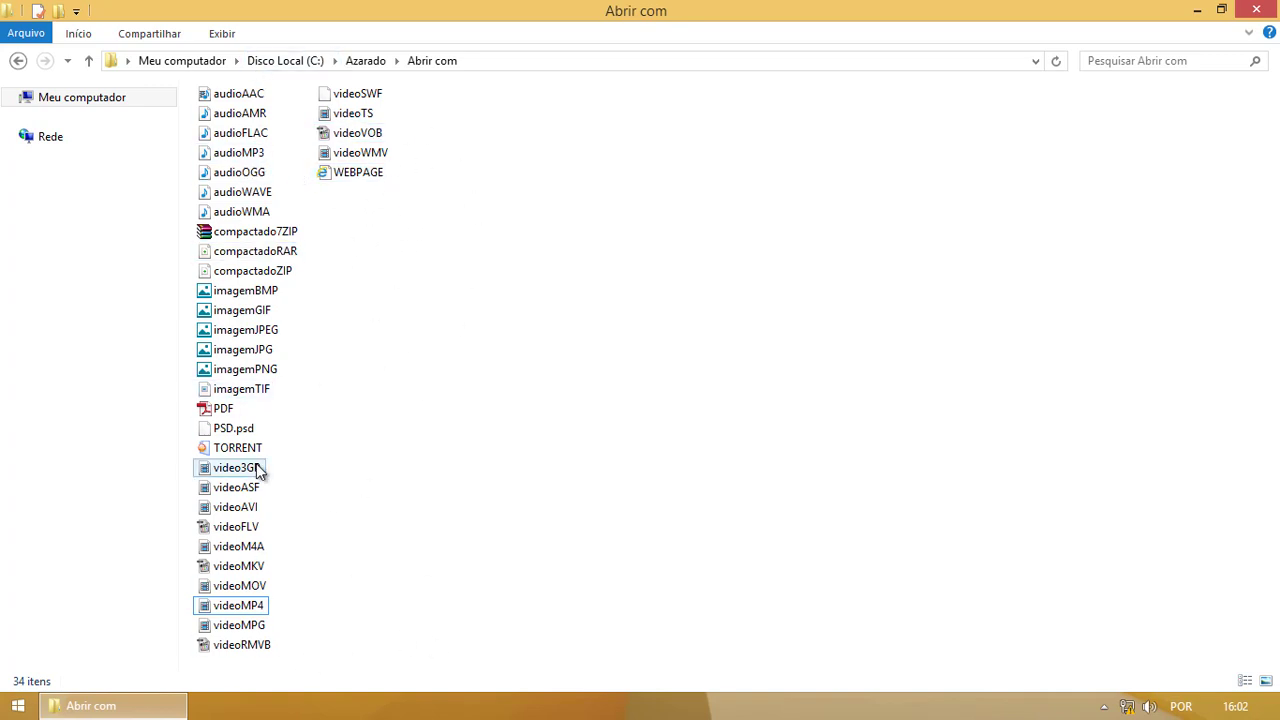
Review the full list of programs offered for opening videoAVI, including the additional options, and dismiss it without choosing one.
double_click(240, 507)
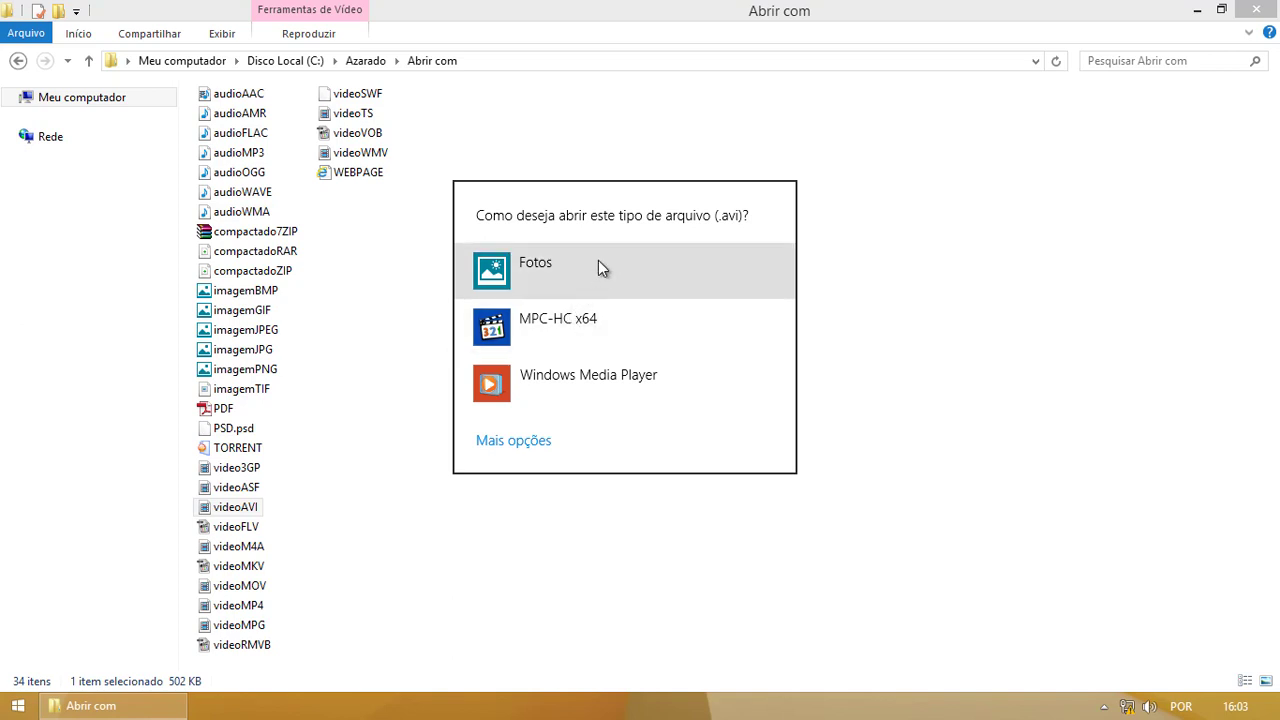
click(512, 441)
scroll(566, 430, down, 3)
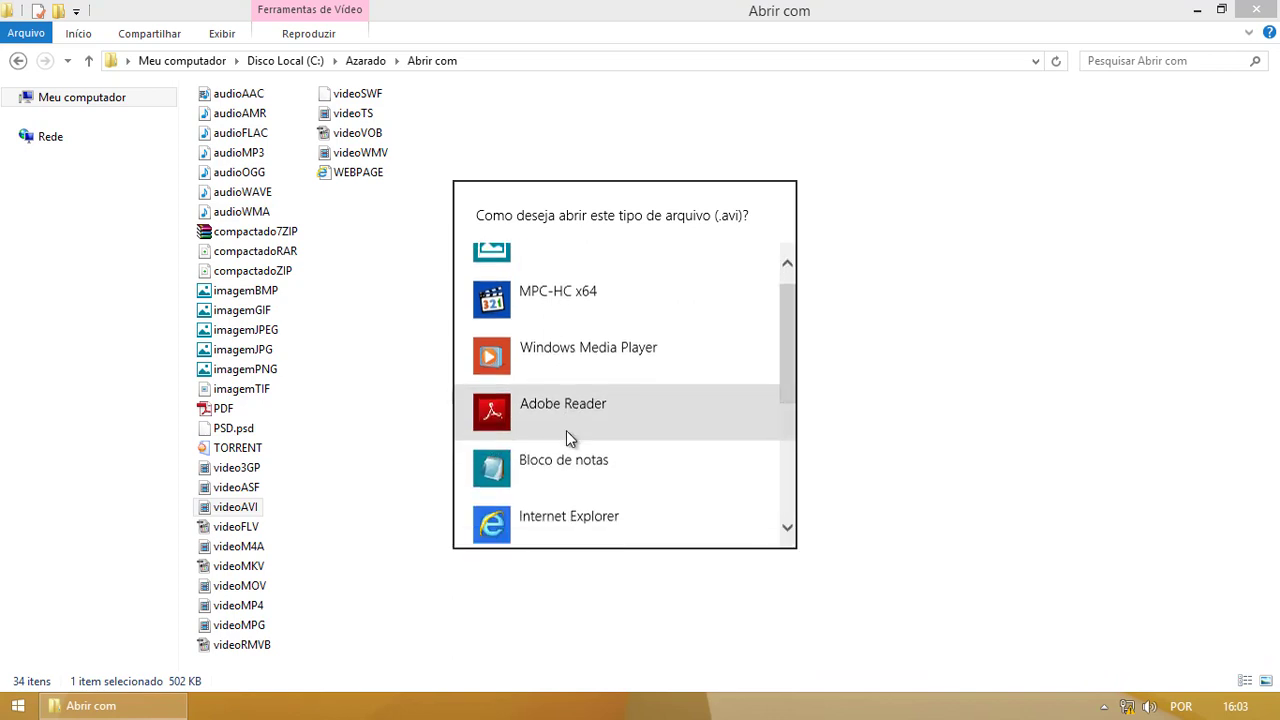
scroll(567, 430, down, 2)
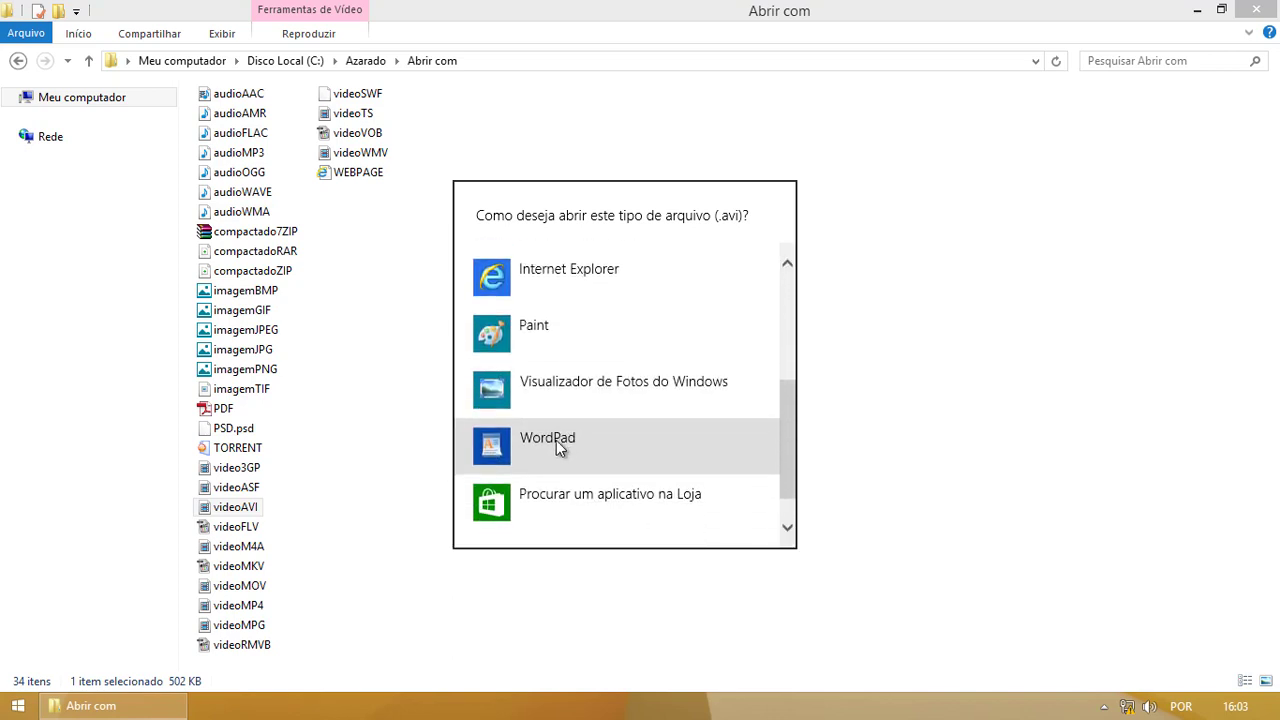
scroll(556, 440, up, 1)
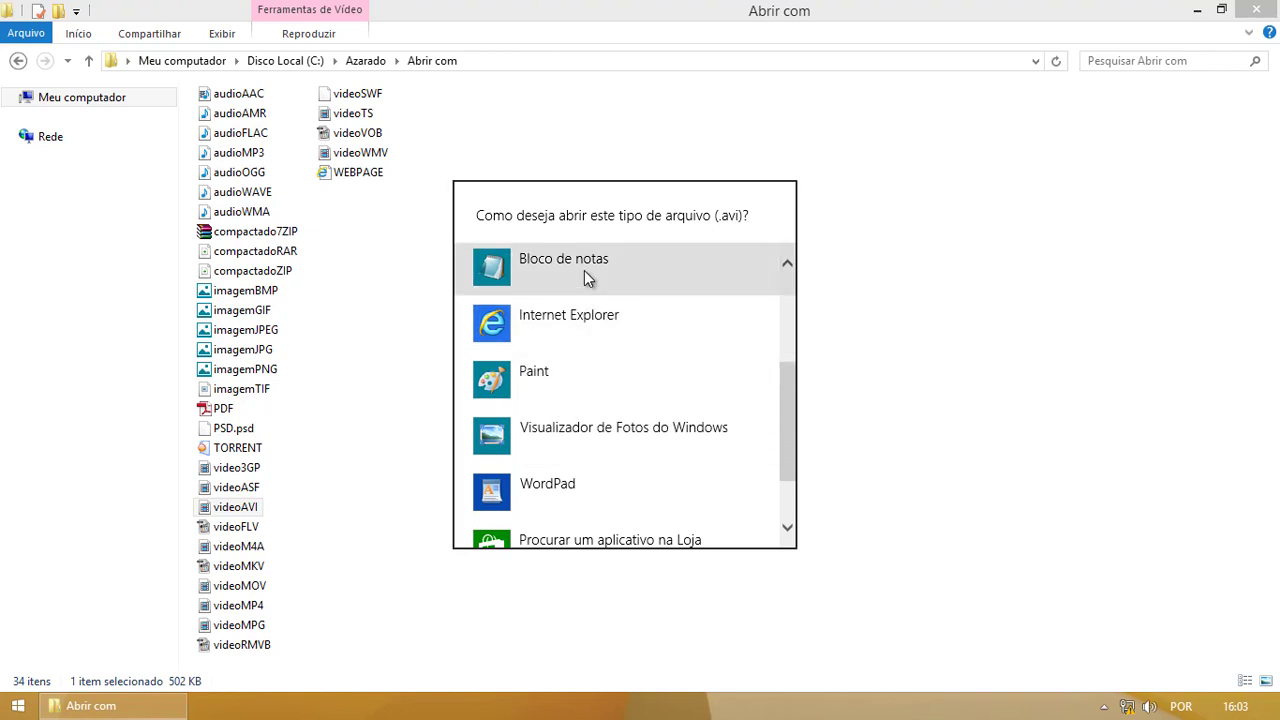
scroll(566, 508, down, 2)
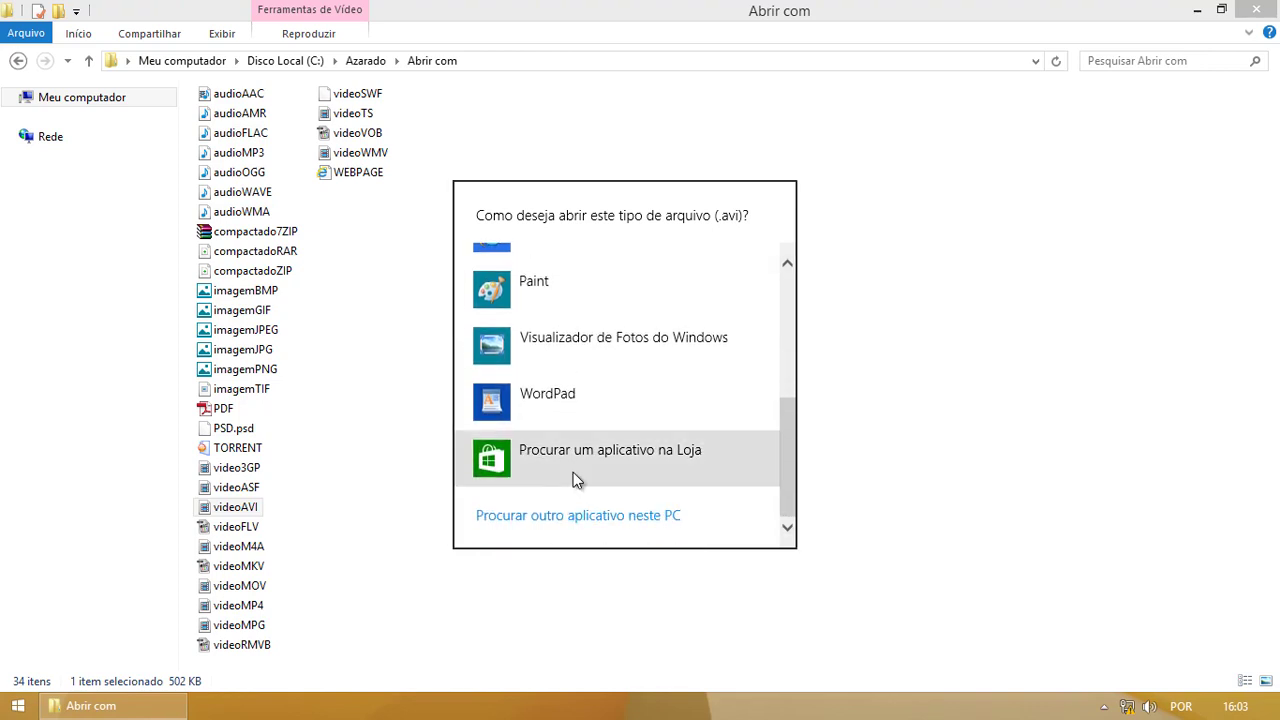
scroll(585, 460, up, 2)
scroll(612, 445, down, 2)
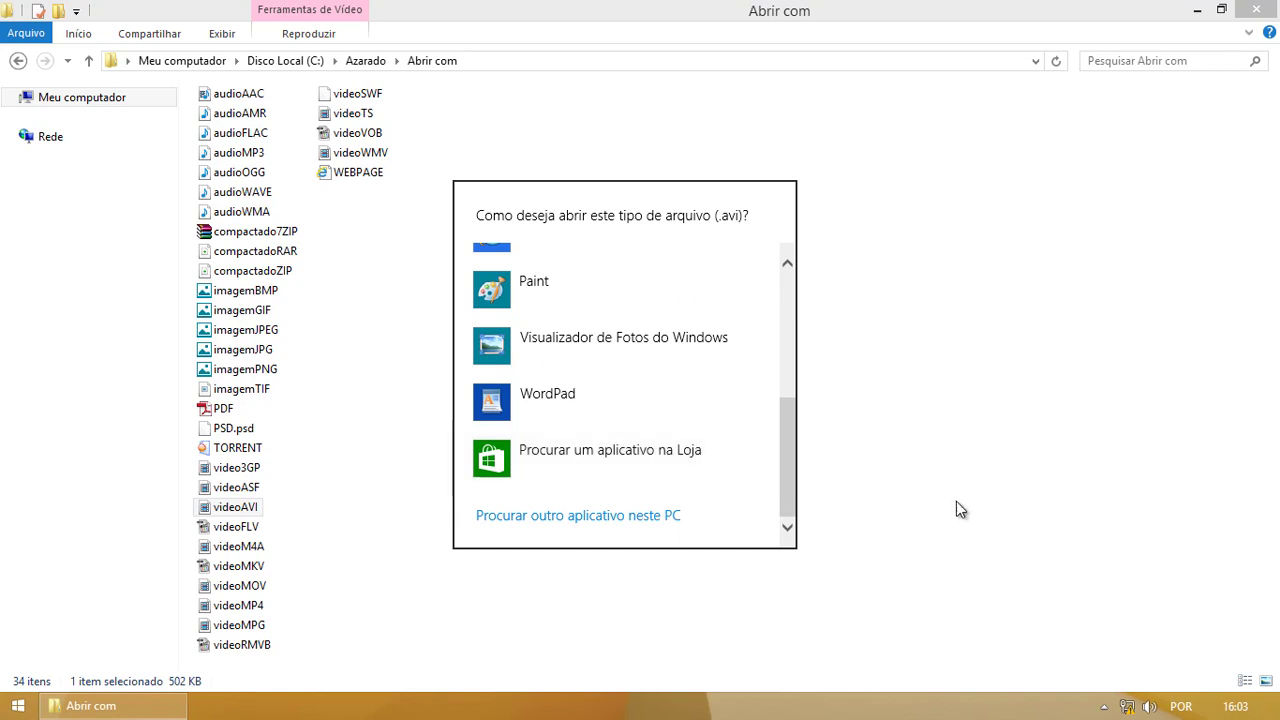
click(1012, 488)
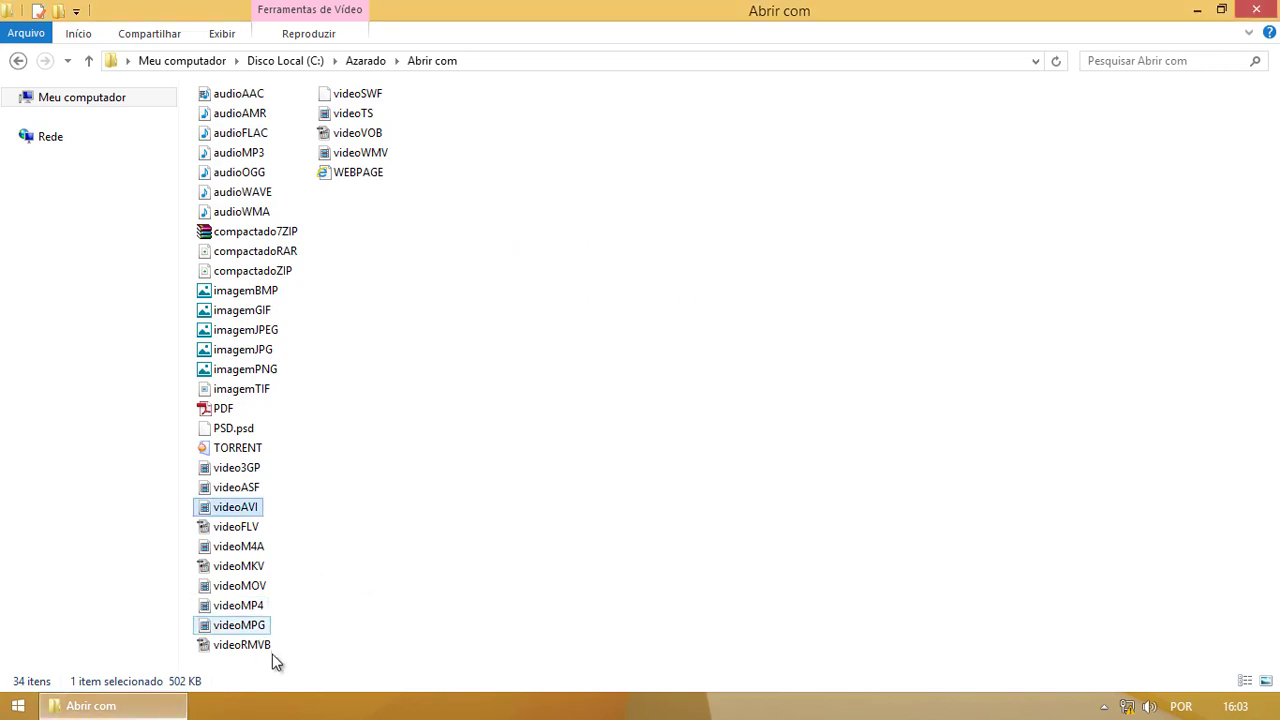
Check which programs are offered for opening videoMPG, dismiss the choice and clear the file selection.
double_click(240, 627)
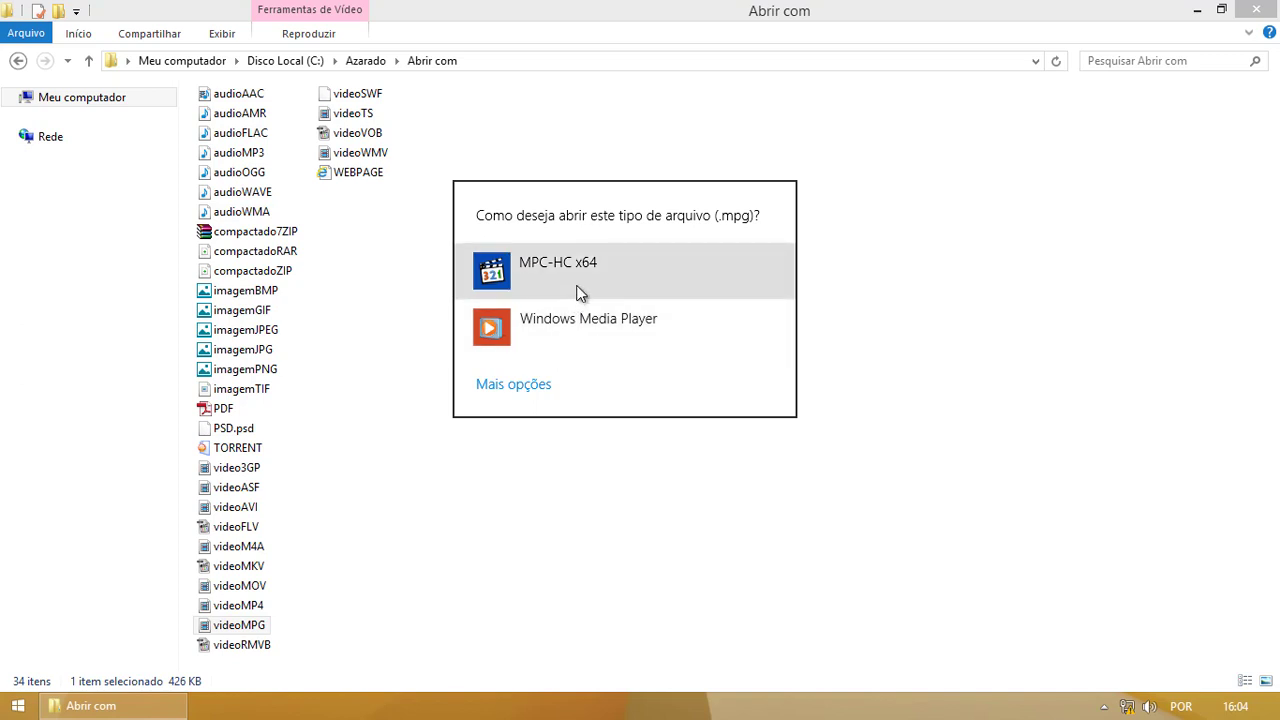
click(451, 592)
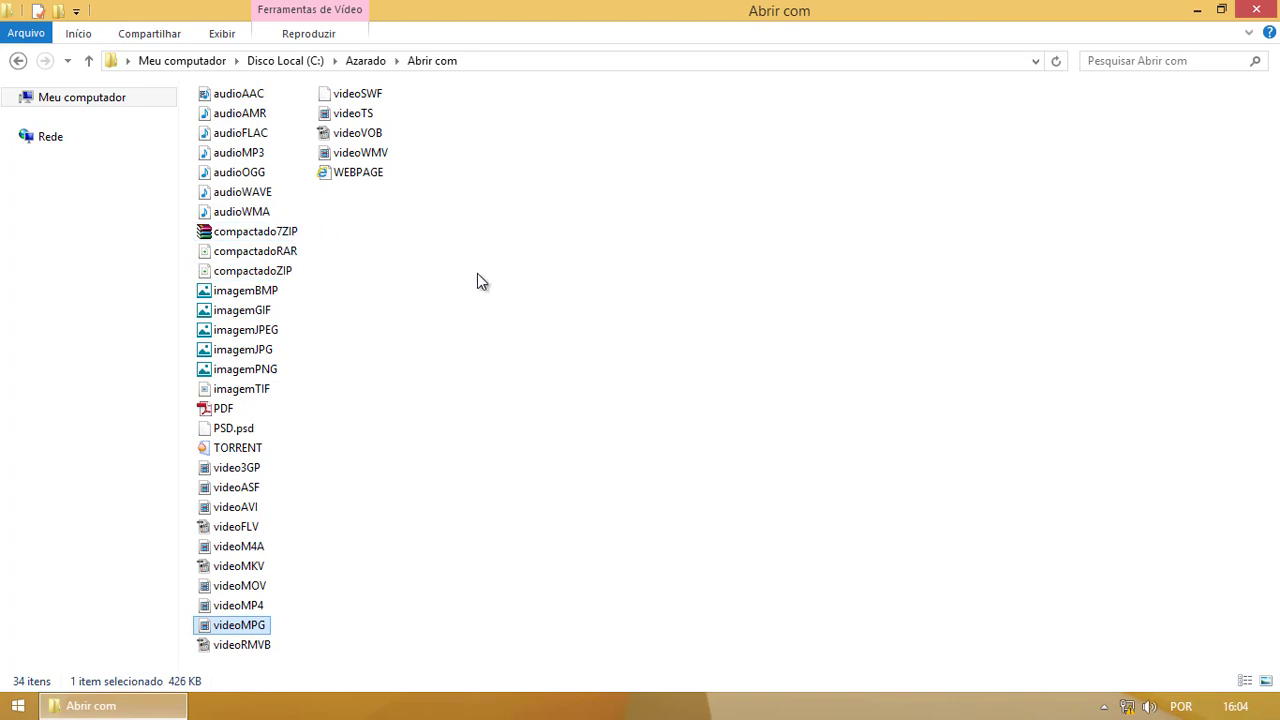
drag(477, 273, 994, 389)
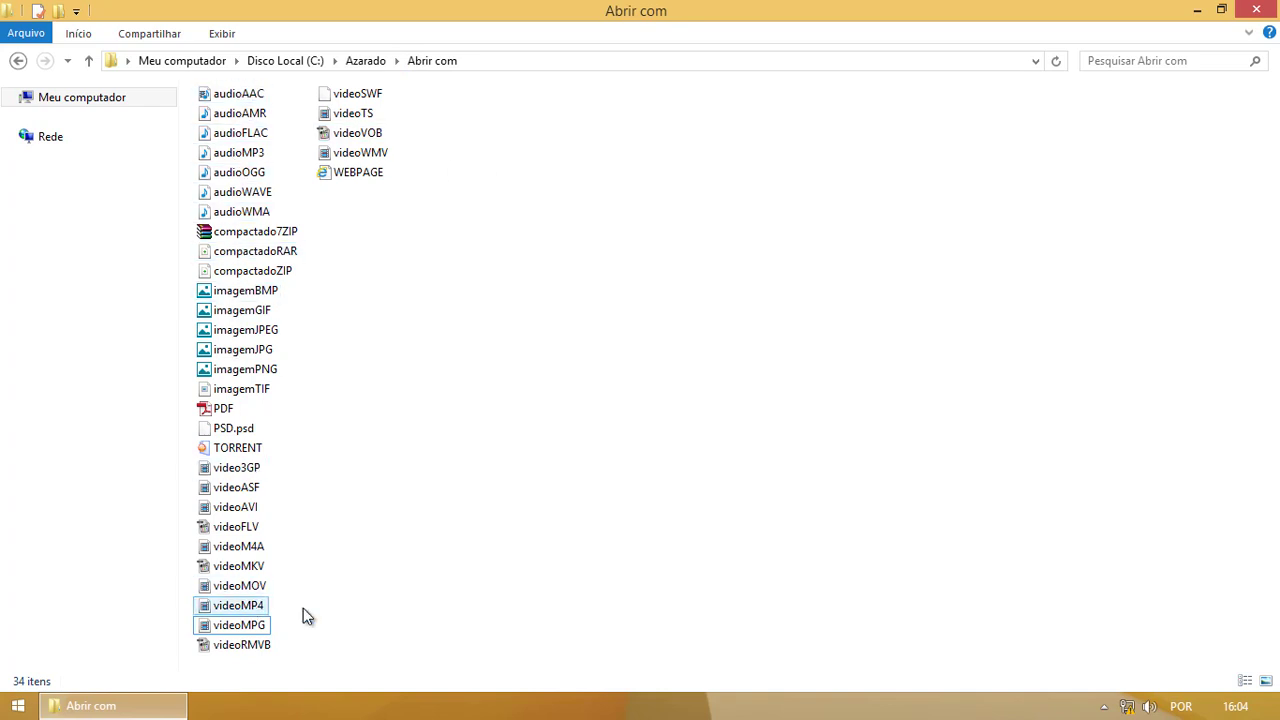
Play audioAAC to check which program opens it, close the player and clear the file selection.
click(489, 201)
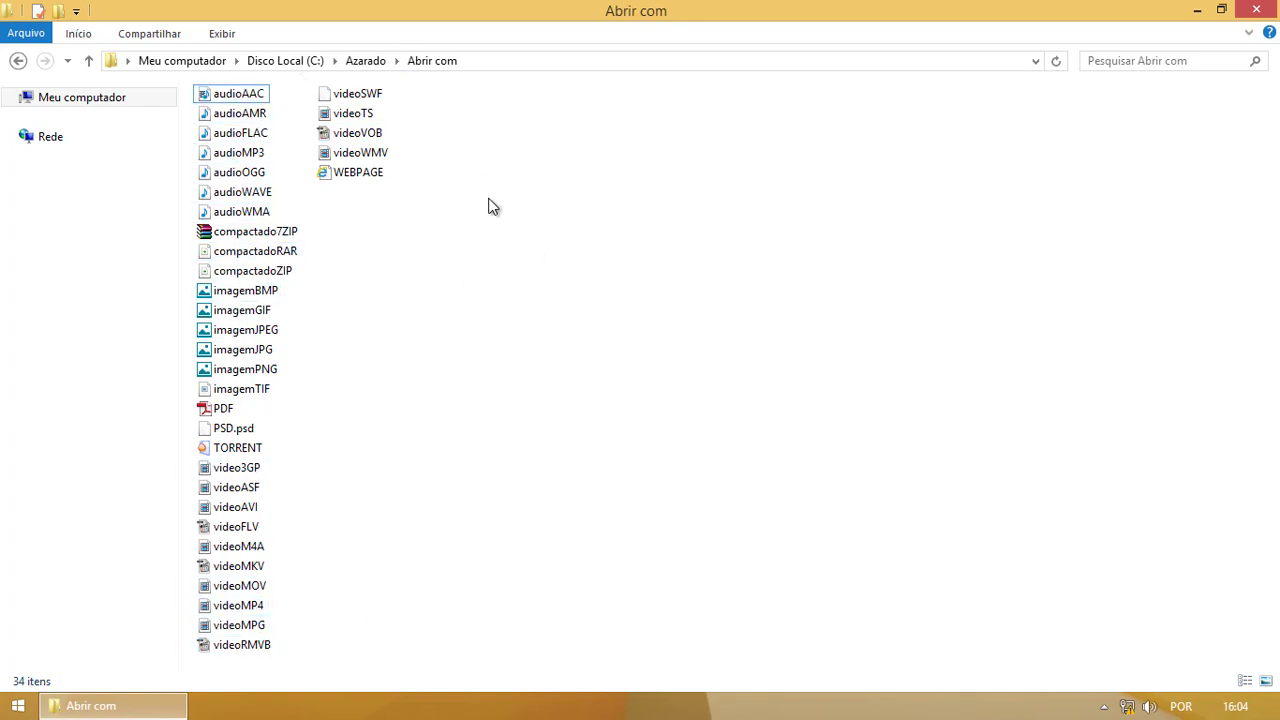
click(248, 97)
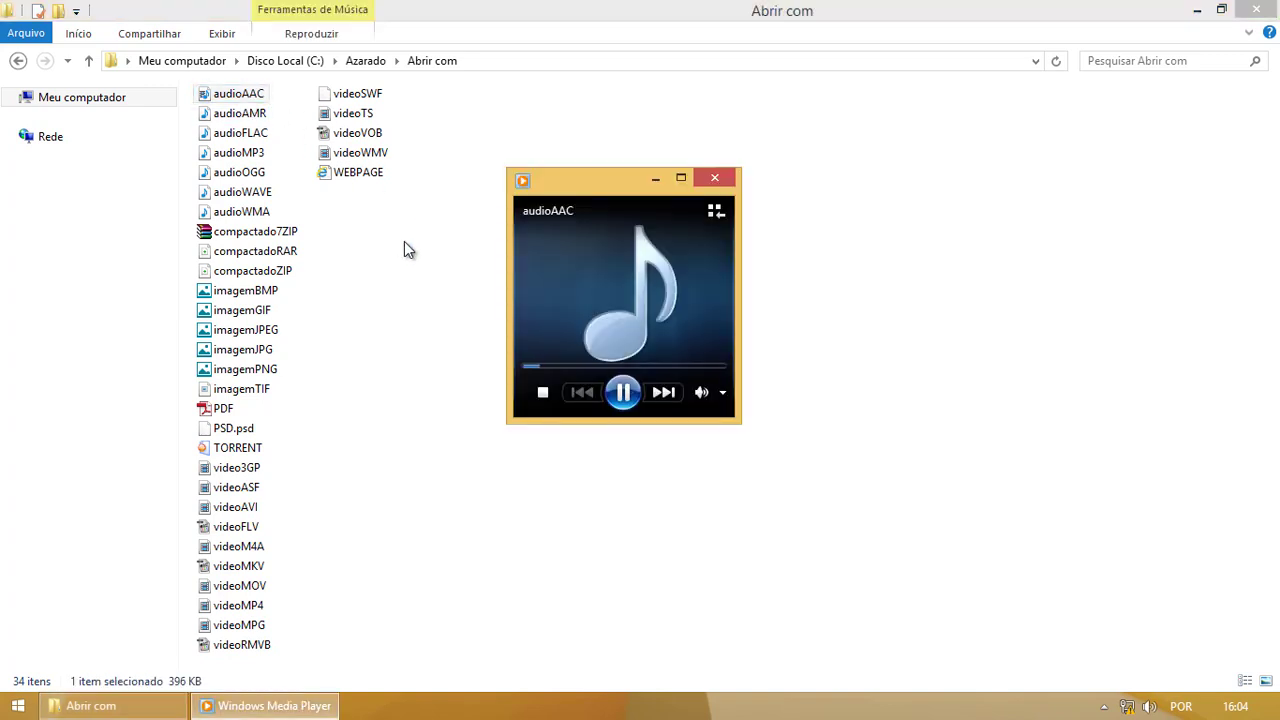
click(714, 177)
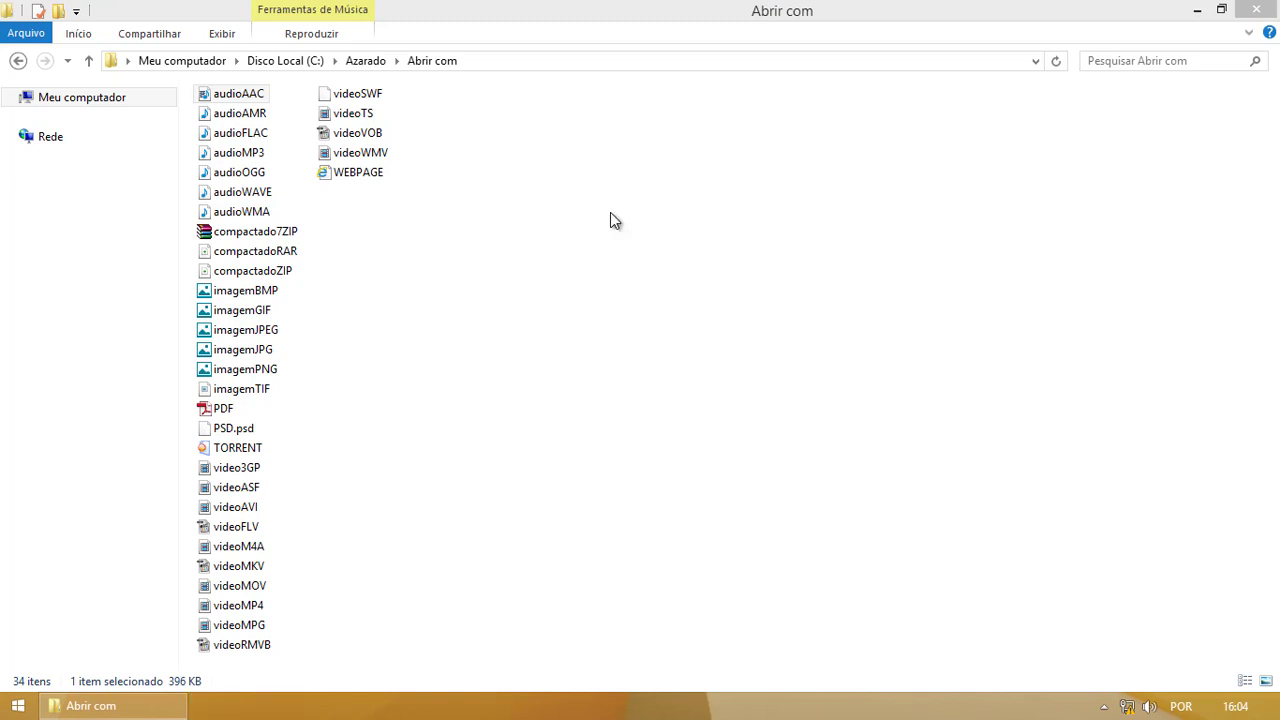
drag(549, 176, 809, 510)
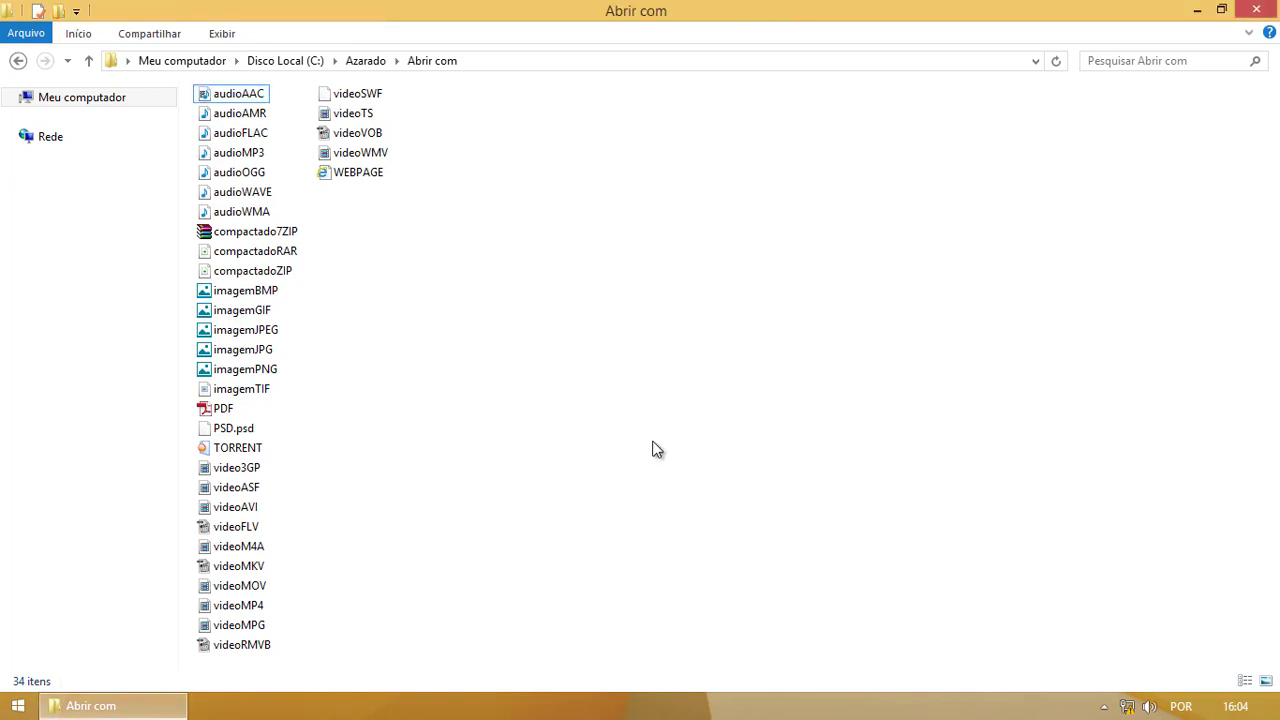
drag(596, 302, 806, 538)
Play audioAMR, audioFLAC, audioMP3, audioOGG and audioWMA one after another to check which program opens each.
click(236, 114)
double_click(236, 114)
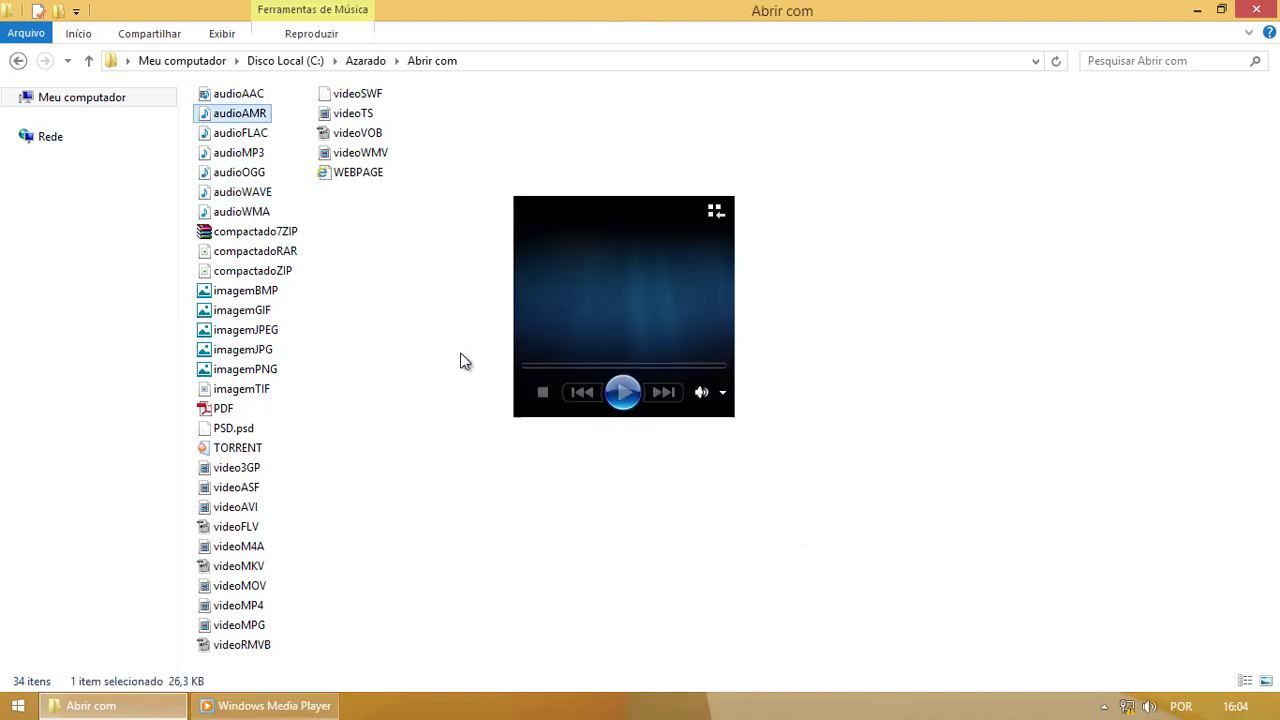
double_click(222, 133)
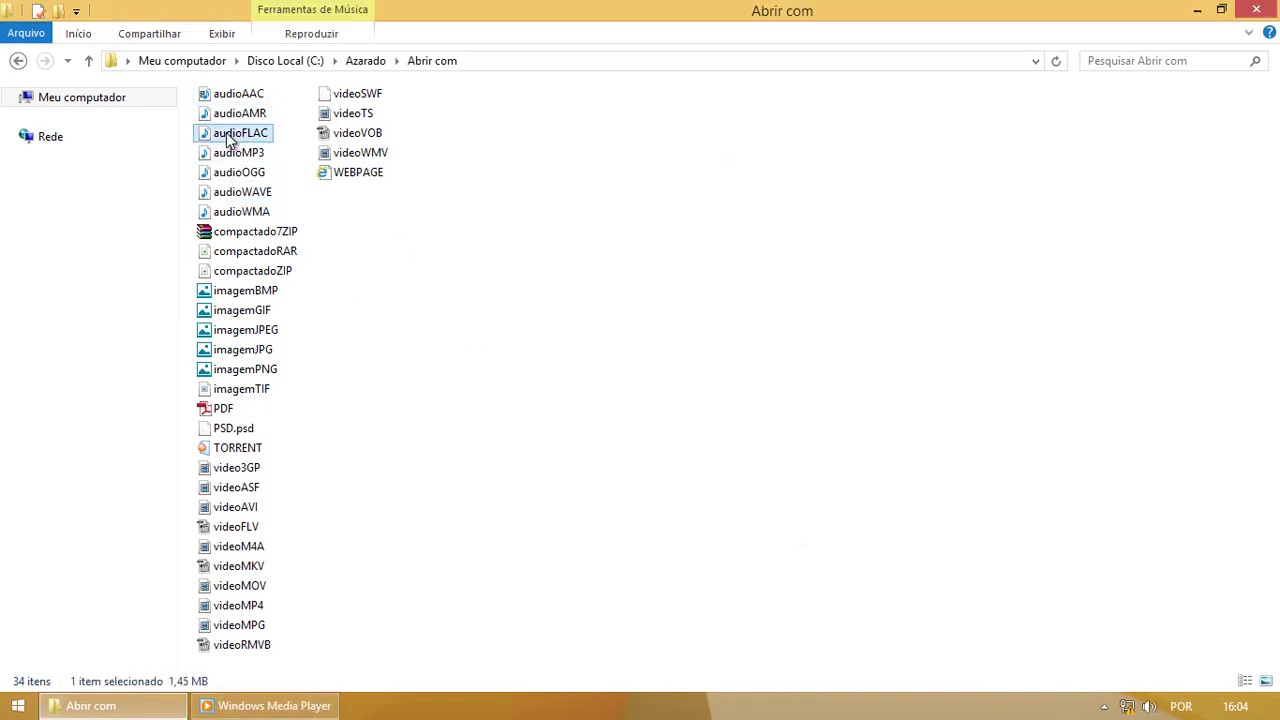
double_click(238, 153)
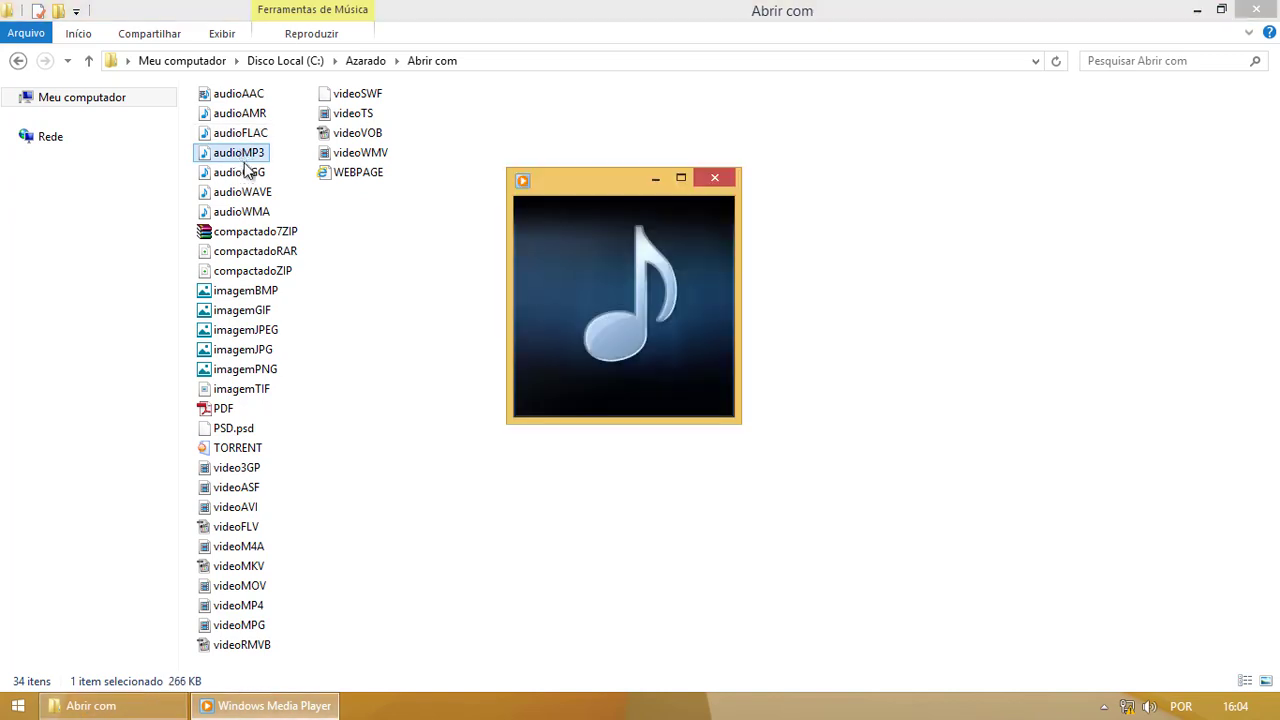
double_click(247, 180)
double_click(217, 210)
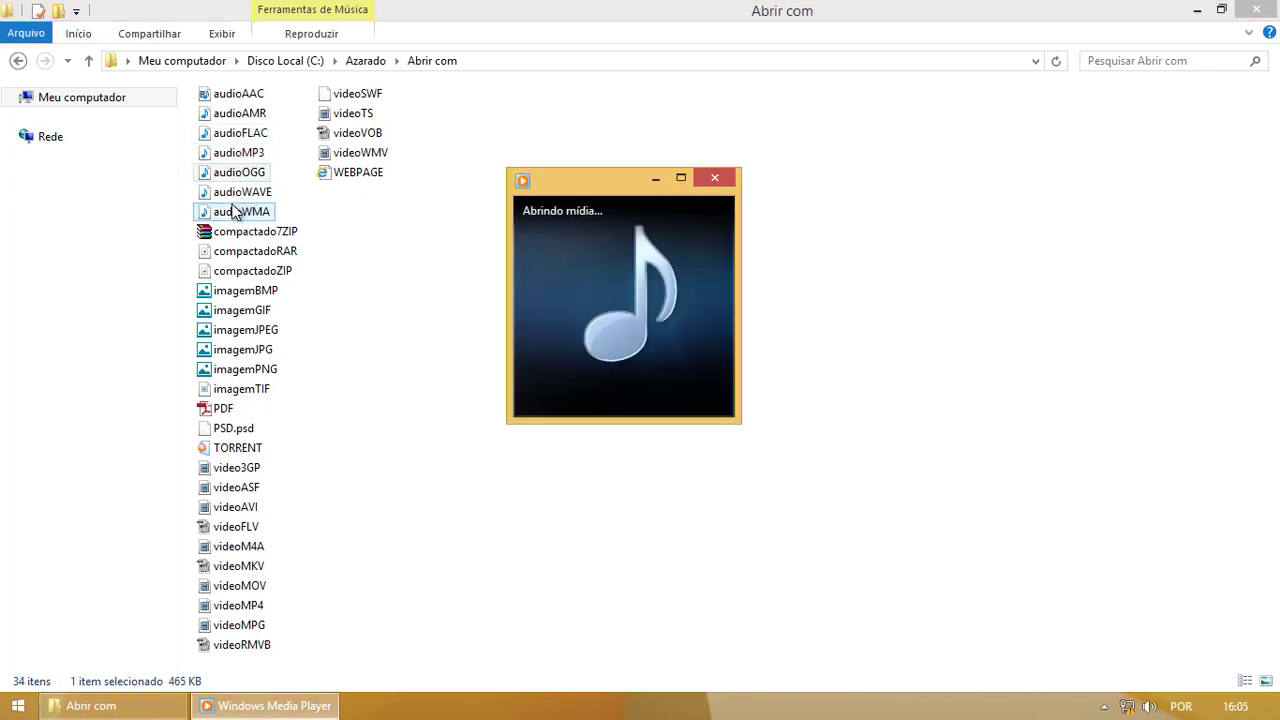
drag(556, 162, 889, 537)
Clear the file selection, play audioWAVE to check which program opens it and close the player.
drag(470, 229, 786, 516)
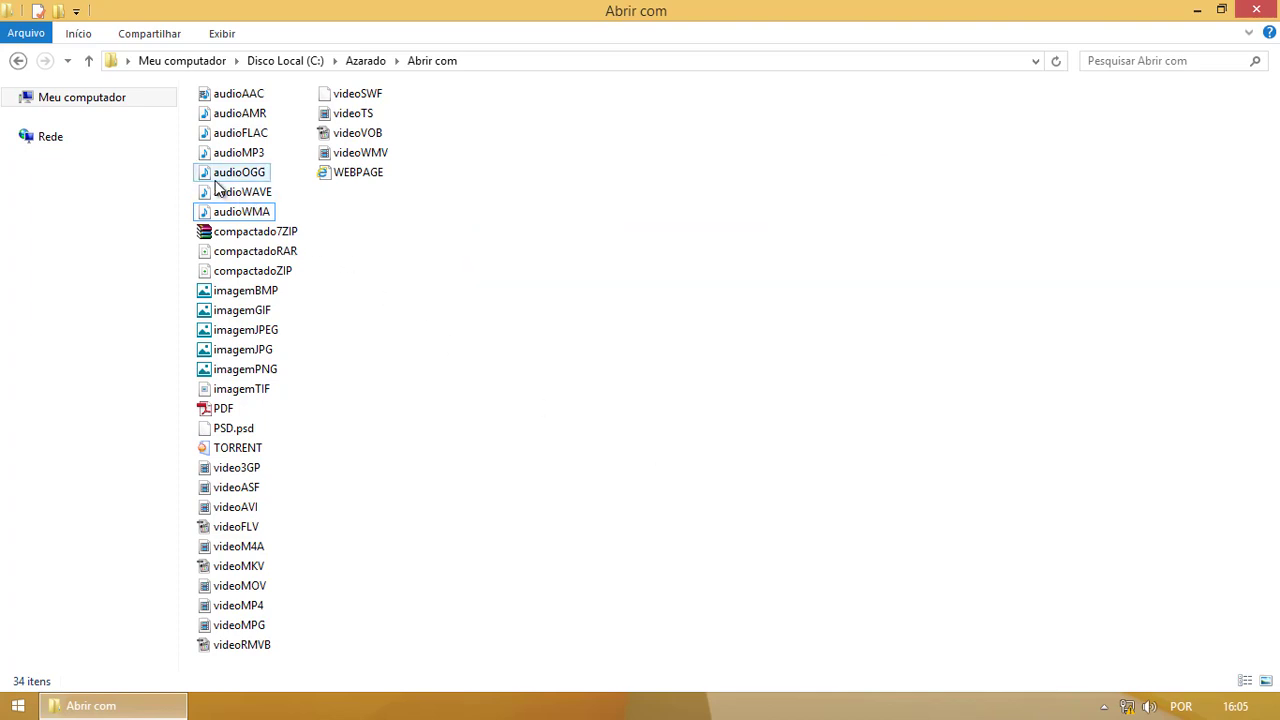
drag(510, 169, 801, 485)
double_click(252, 192)
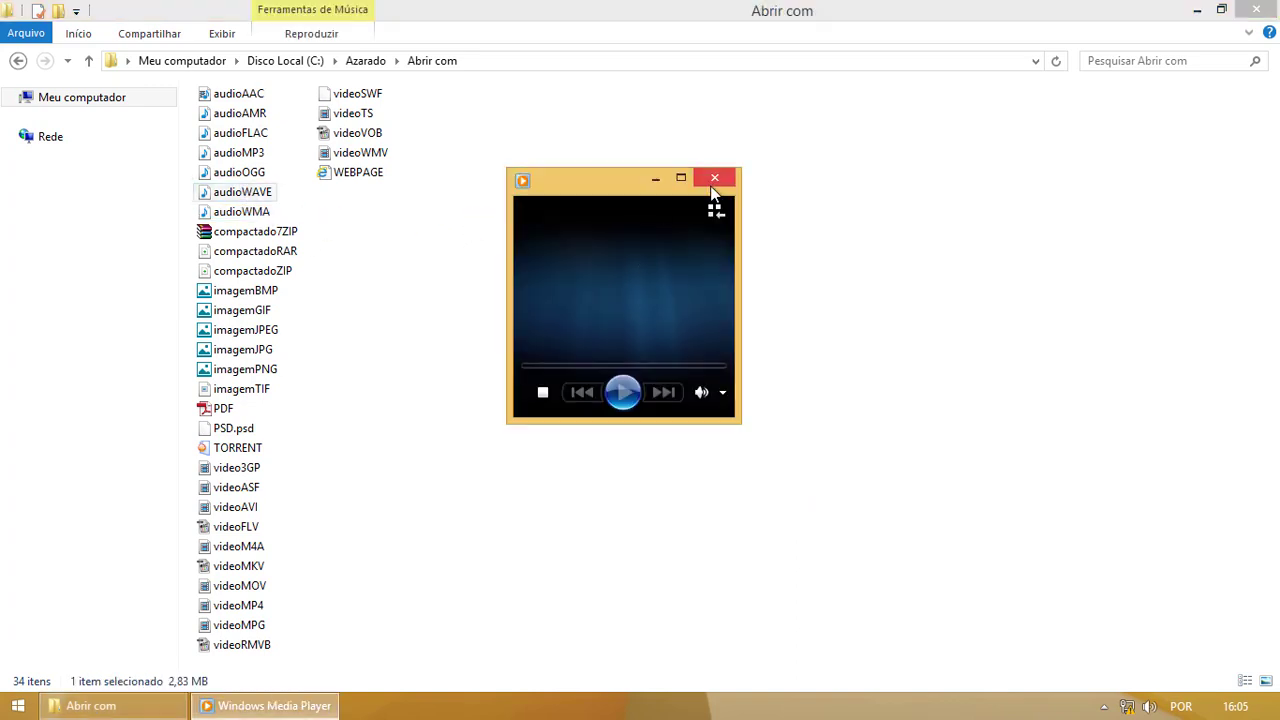
click(715, 177)
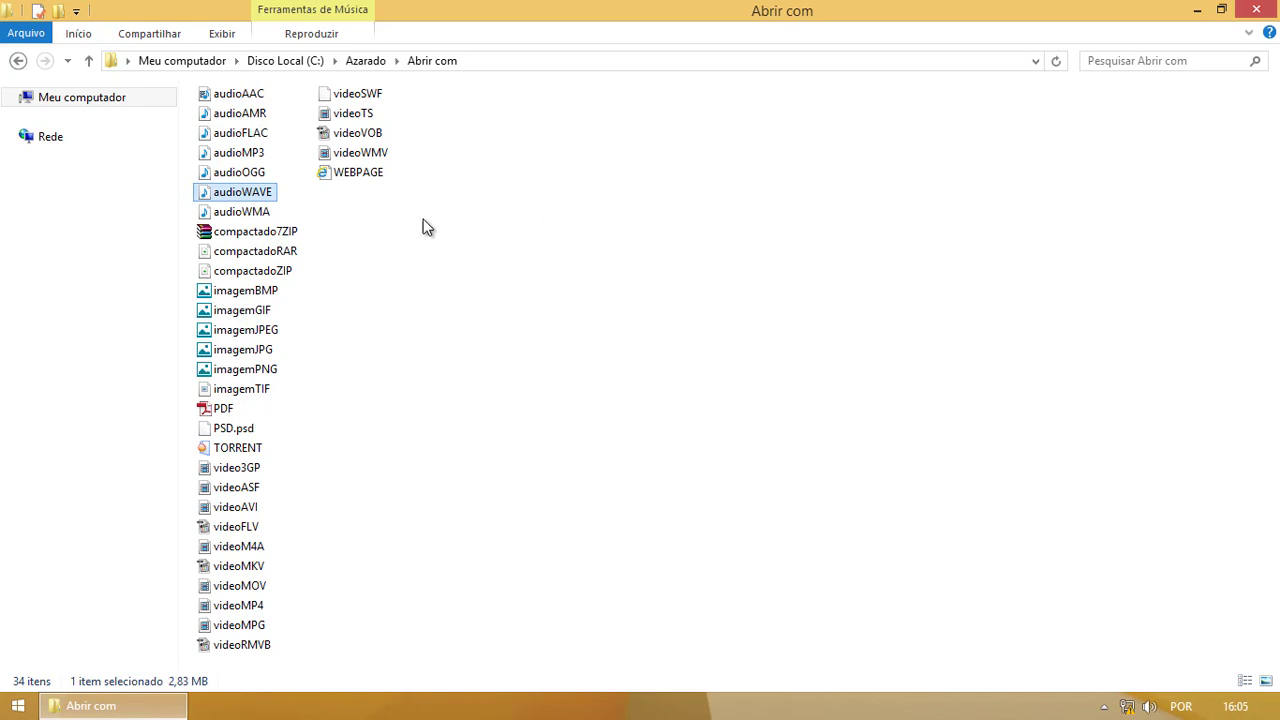
Open the compactado7ZIP archive, make the WinRAR window narrower, move it clear of the file list and close it.
double_click(268, 234)
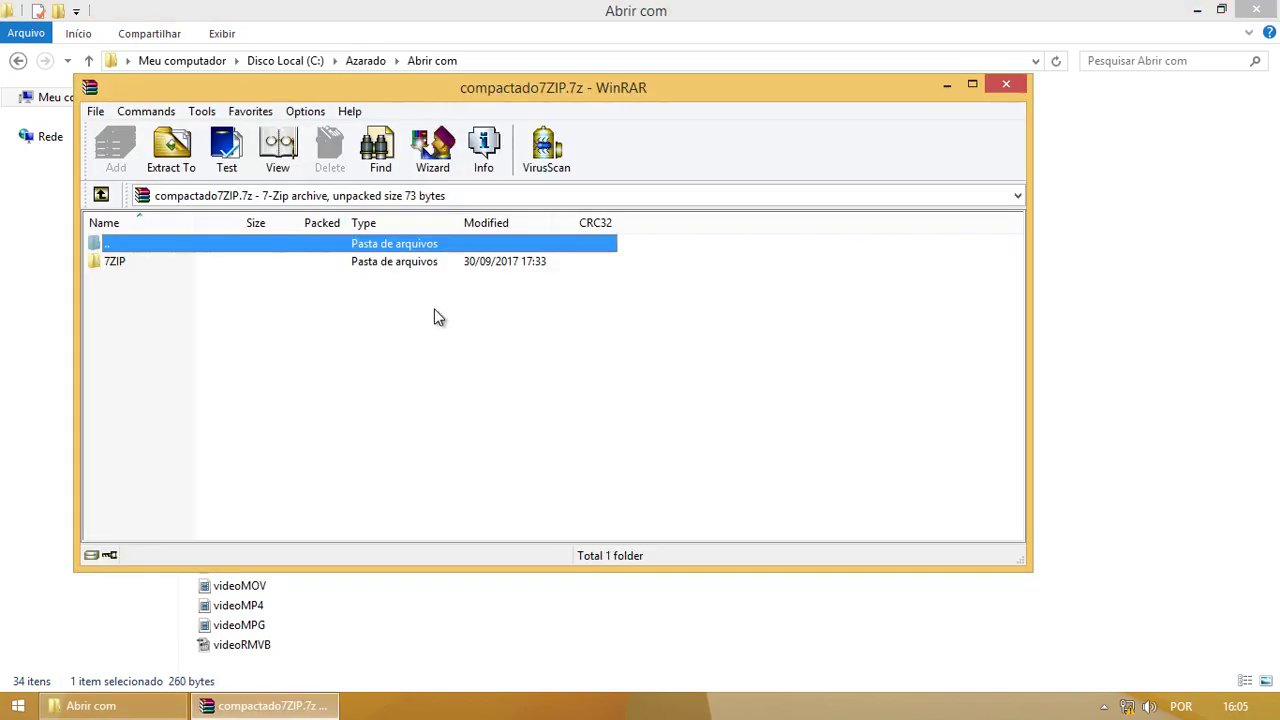
drag(1030, 248, 795, 230)
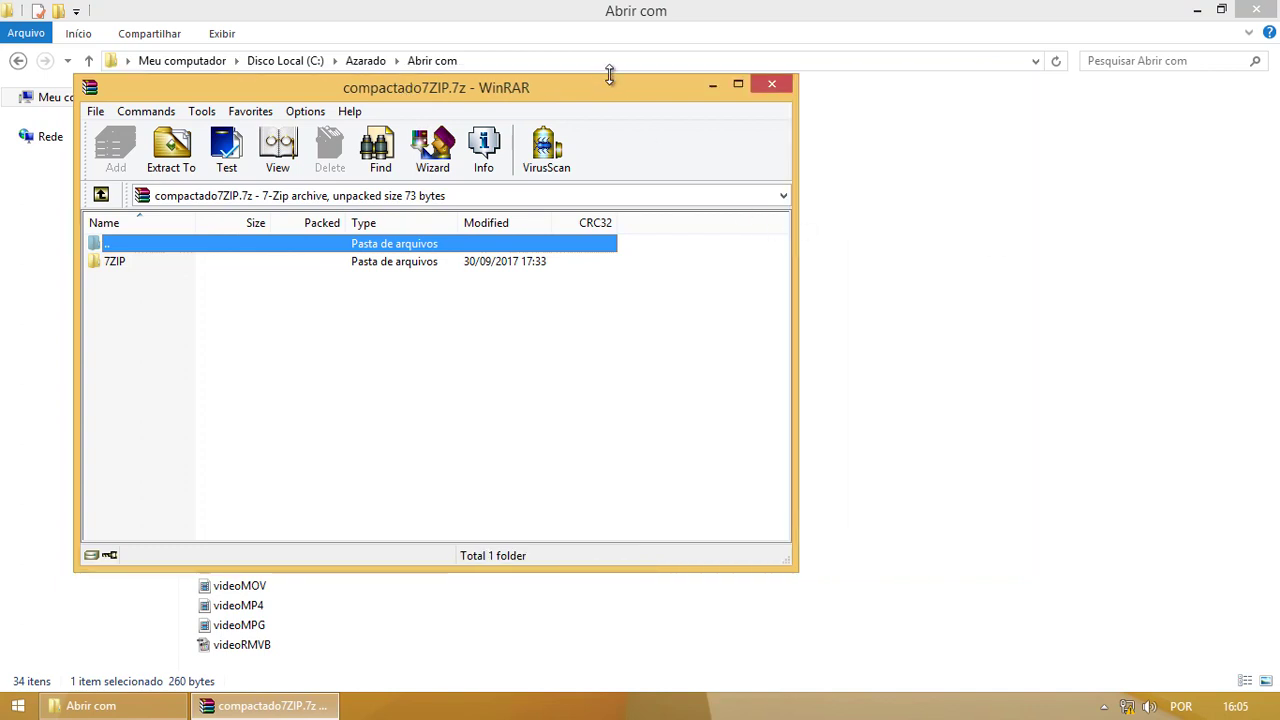
drag(610, 88, 953, 158)
click(1121, 148)
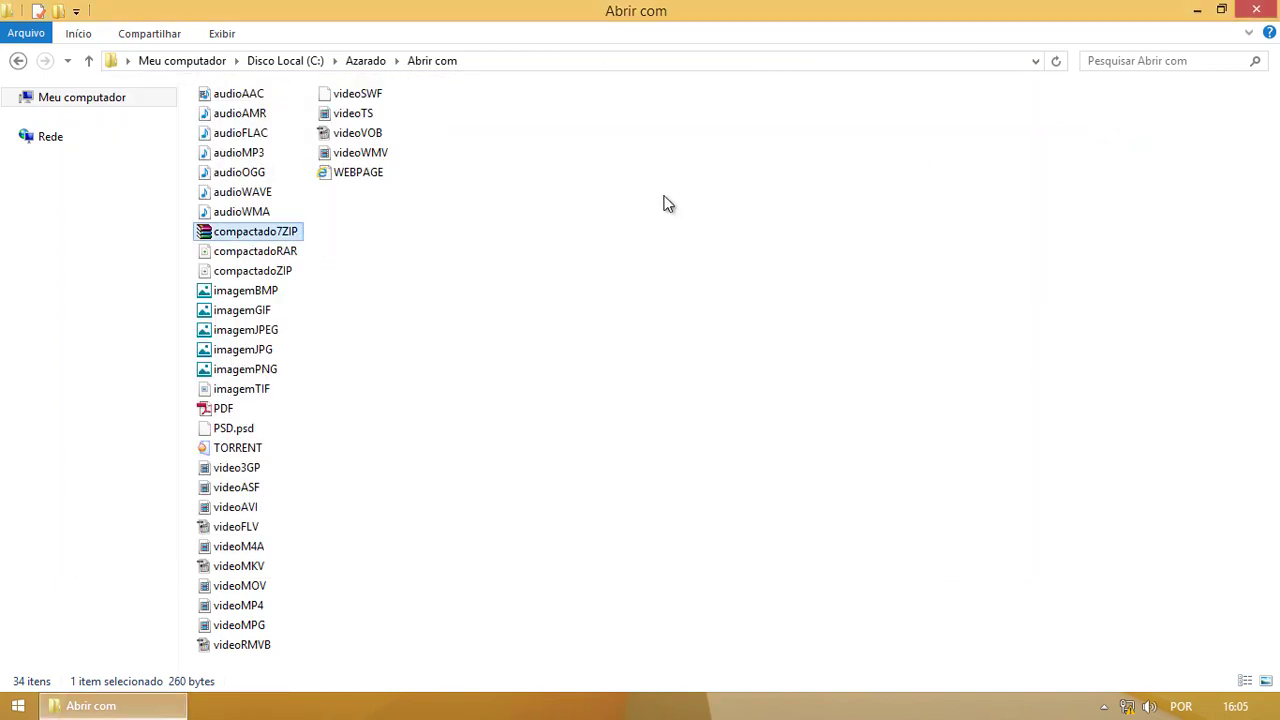
Open compactadoRAR, choose WinRAR archiver as the program for .zip files and close the archive window.
double_click(256, 252)
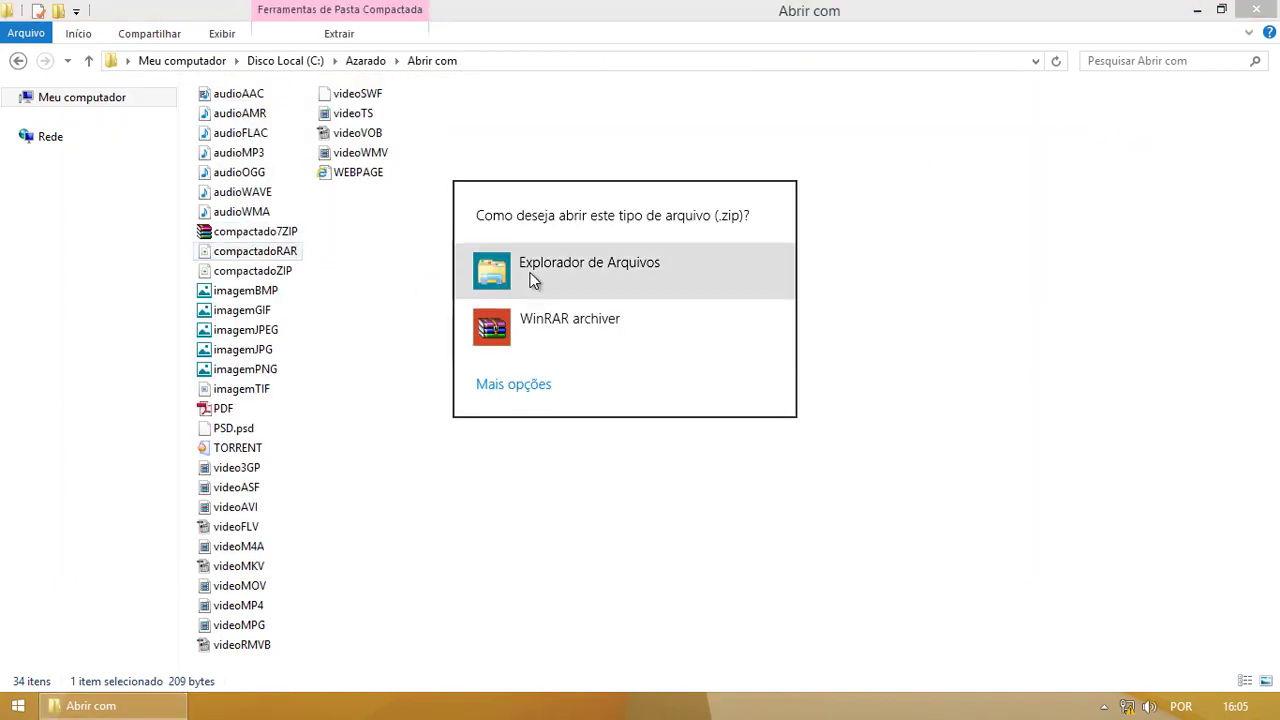
click(553, 324)
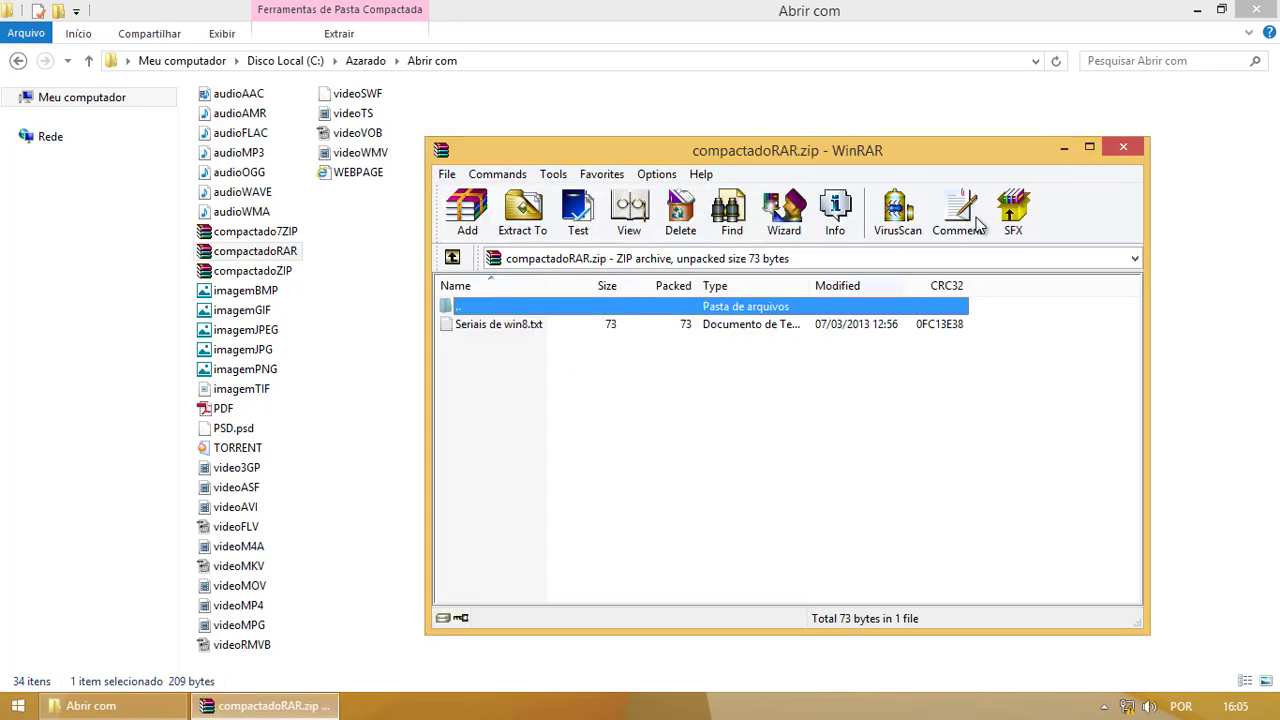
click(1122, 148)
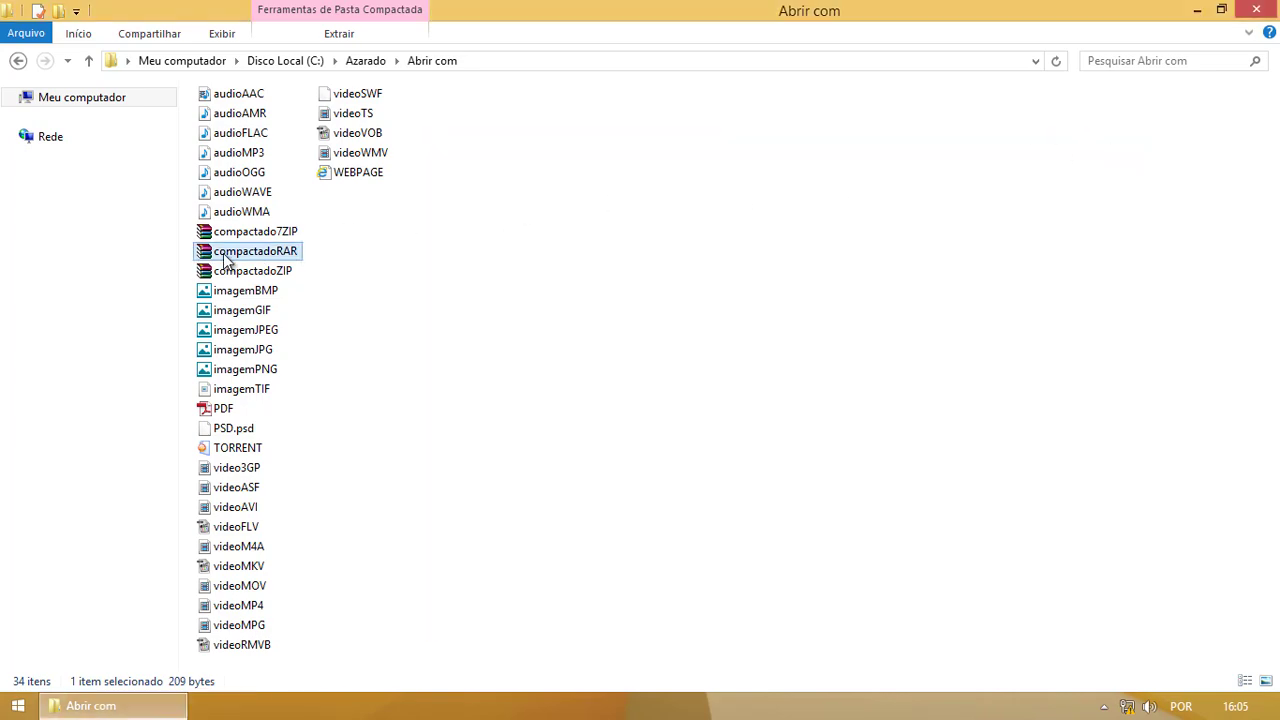
Open compactadoZIP to check which program handles it, and dismiss it.
mouse_move(215, 258)
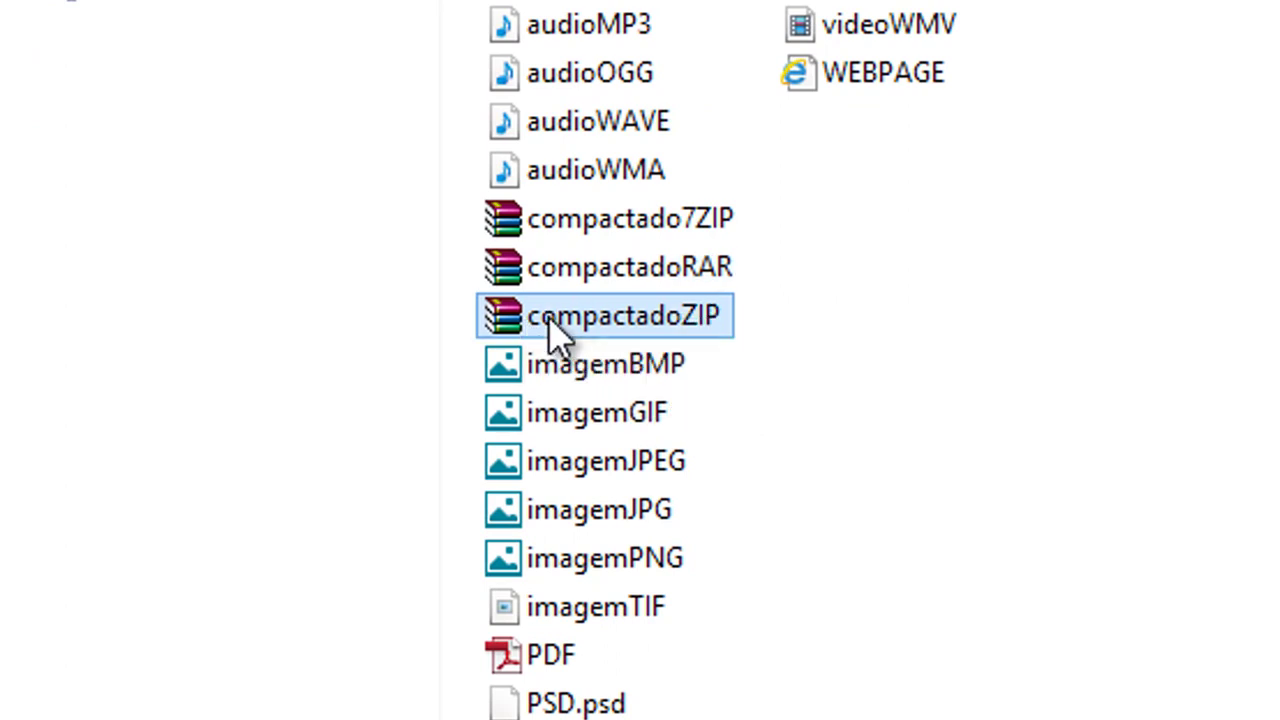
double_click(551, 330)
key(Escape)
Review the programs offered for imagemBMP, open the image with its current default program and close it.
click(570, 368)
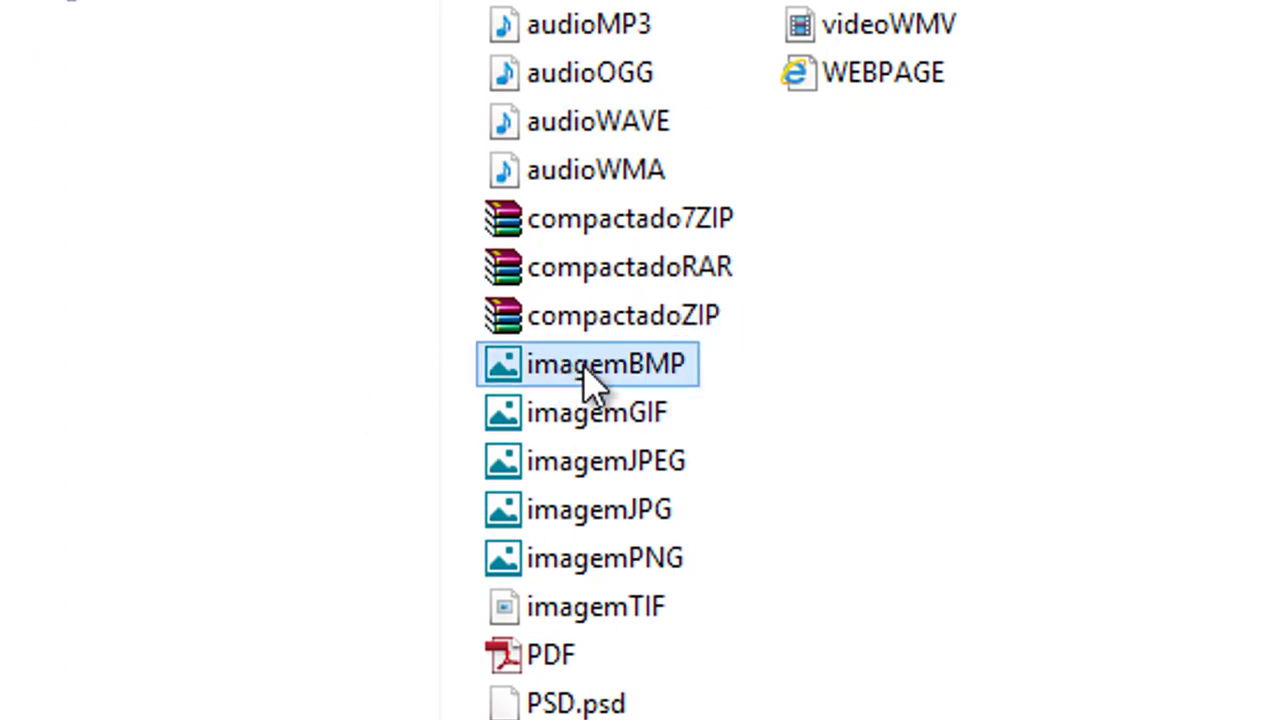
right_click(572, 375)
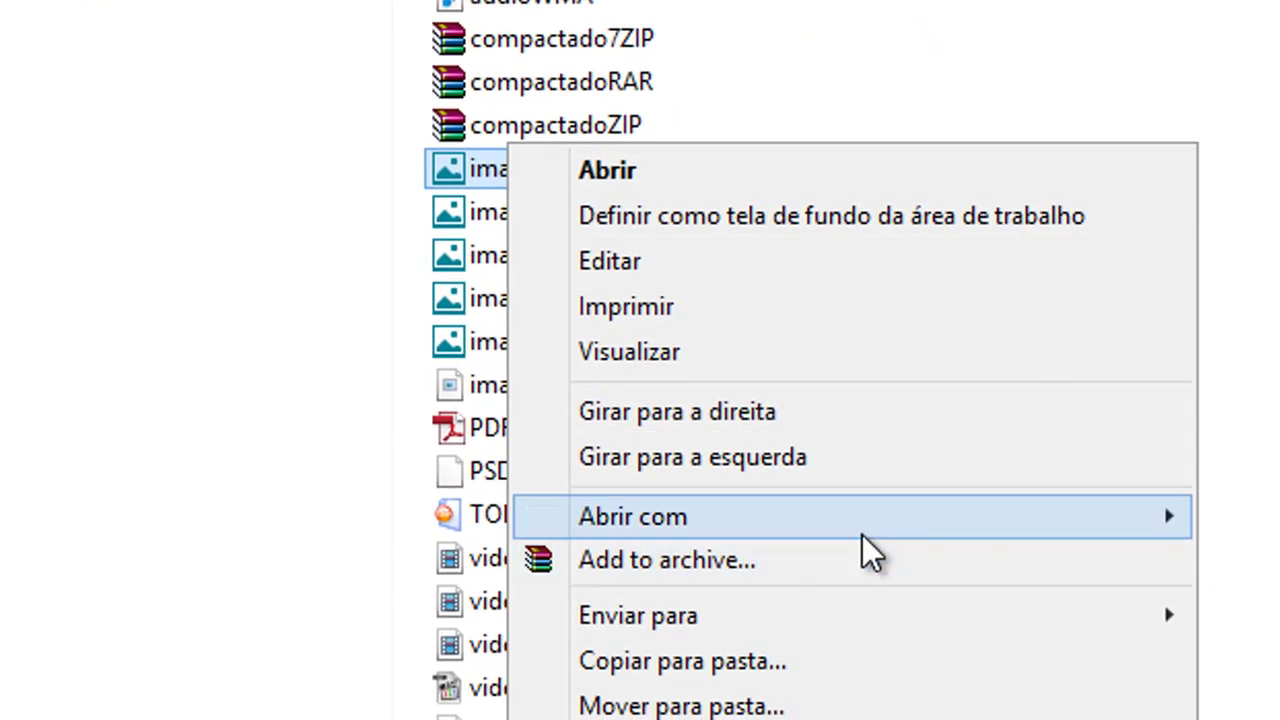
mouse_move(862, 534)
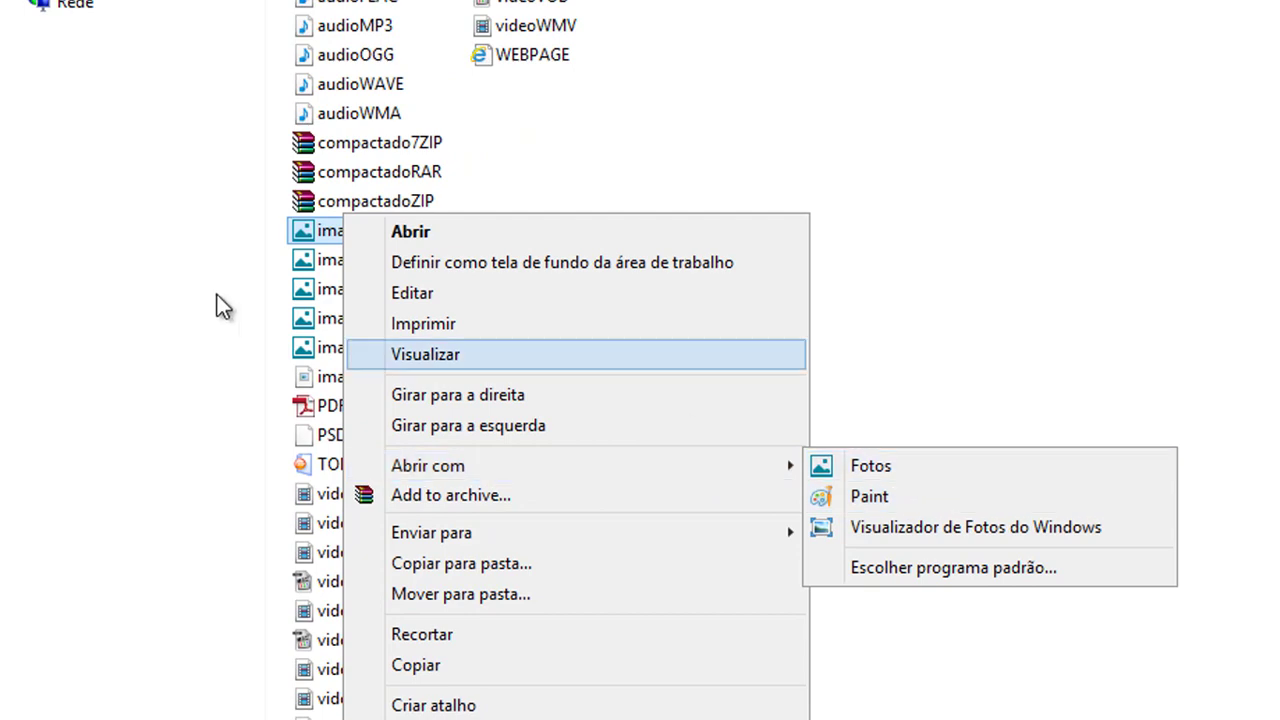
double_click(324, 236)
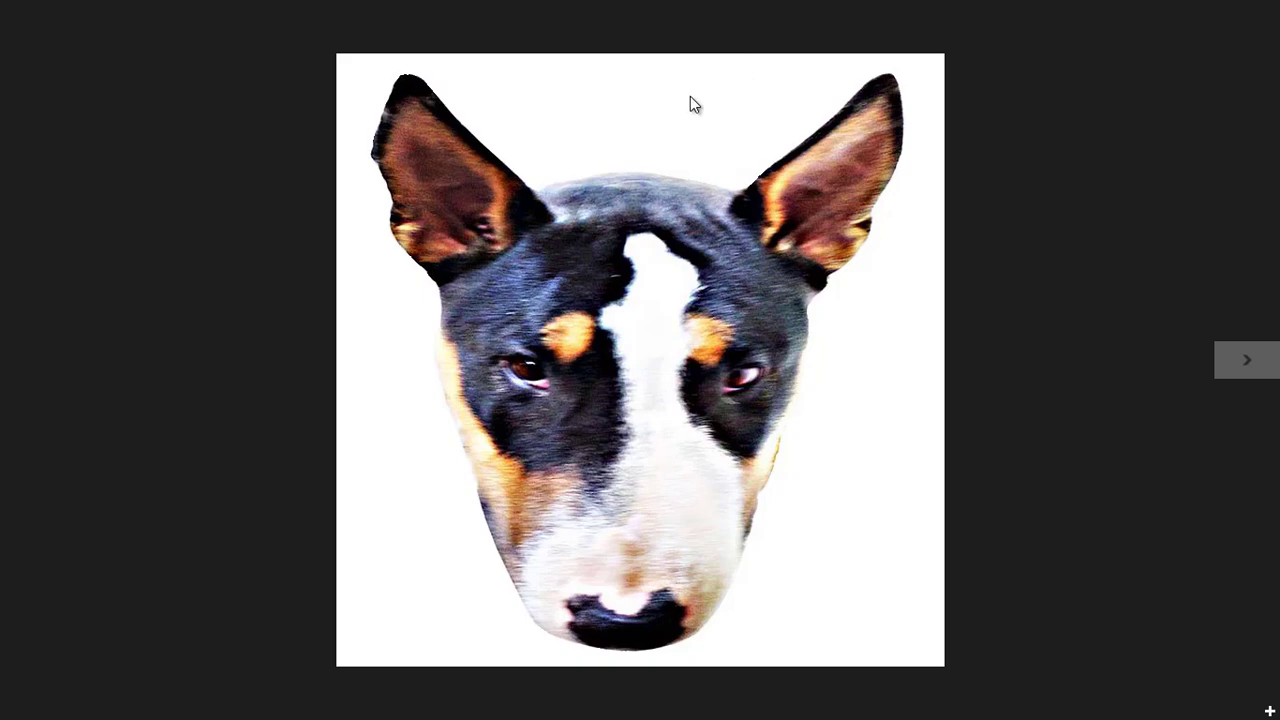
key(alt+F4)
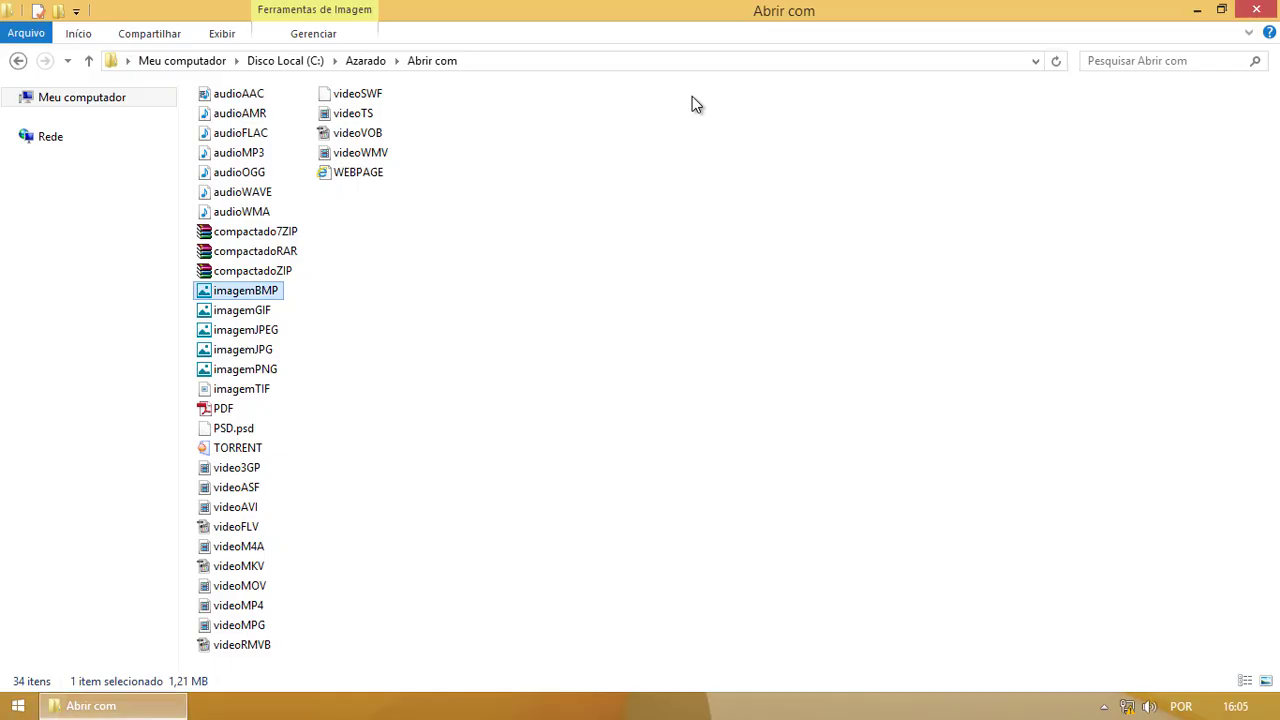
Set Visualizador de Fotos do Windows as the default program for all .bmp files, using imagemBMP.
right_click(254, 291)
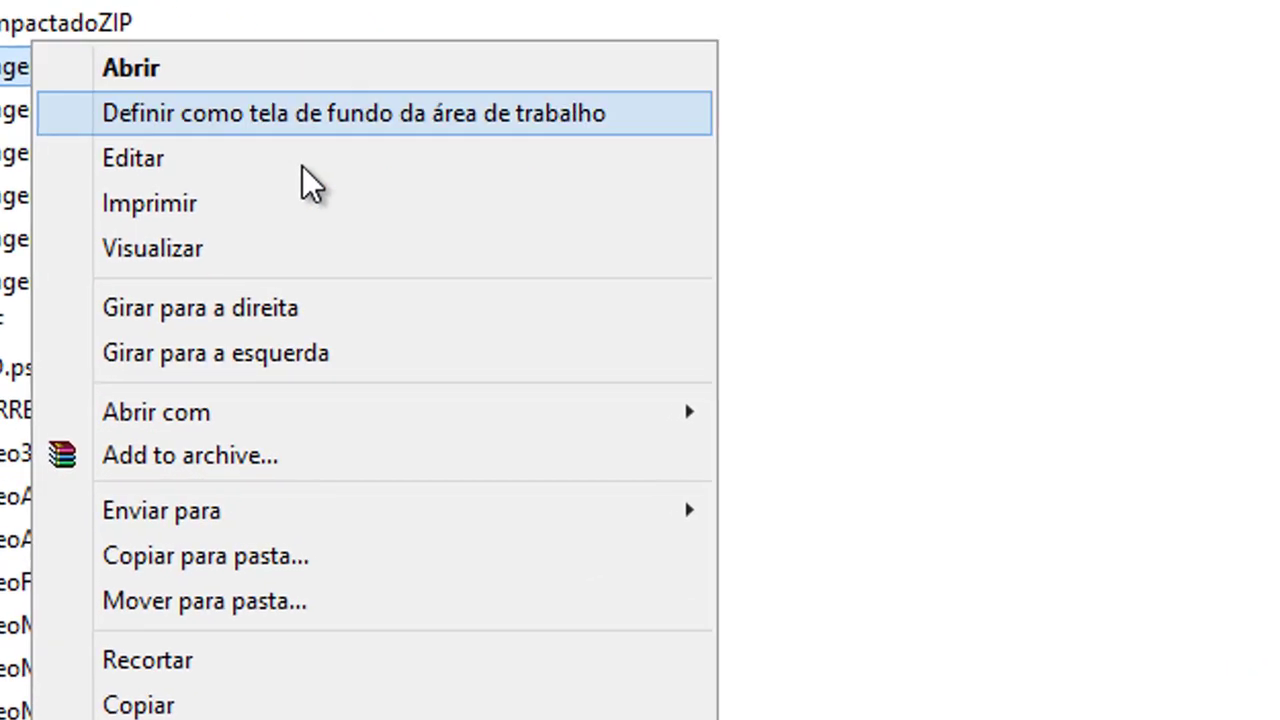
mouse_move(381, 448)
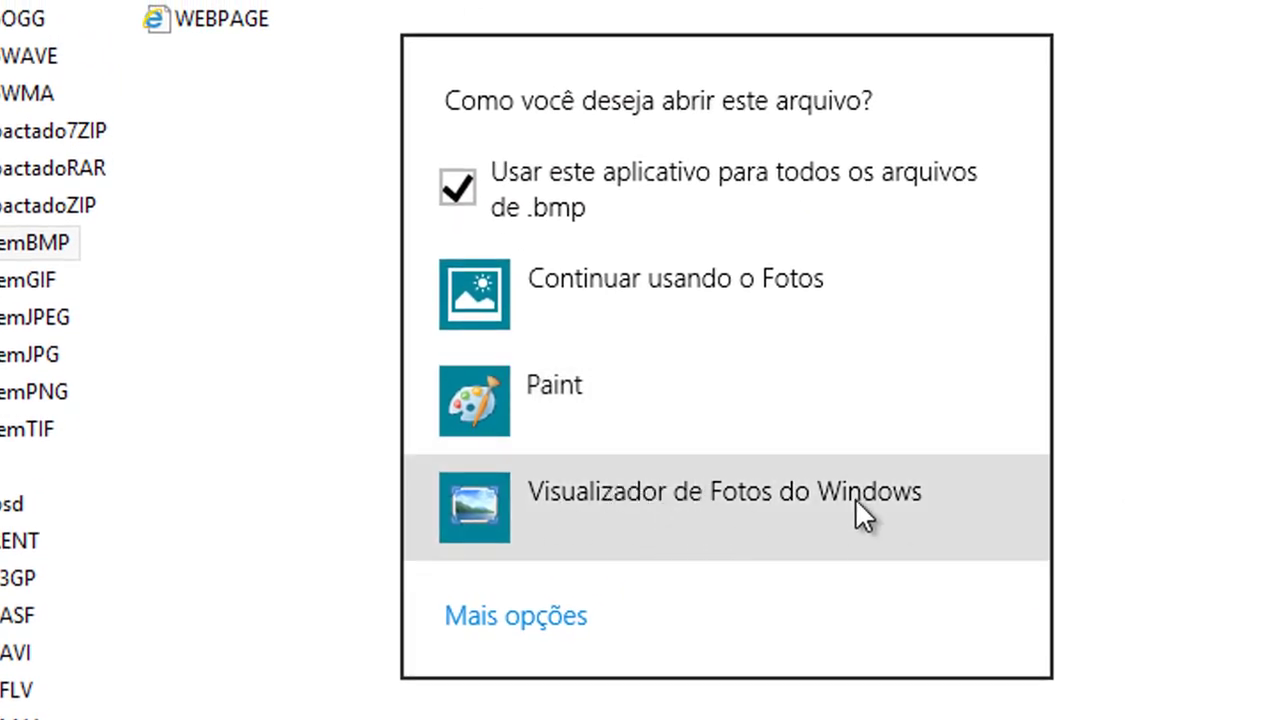
click(855, 498)
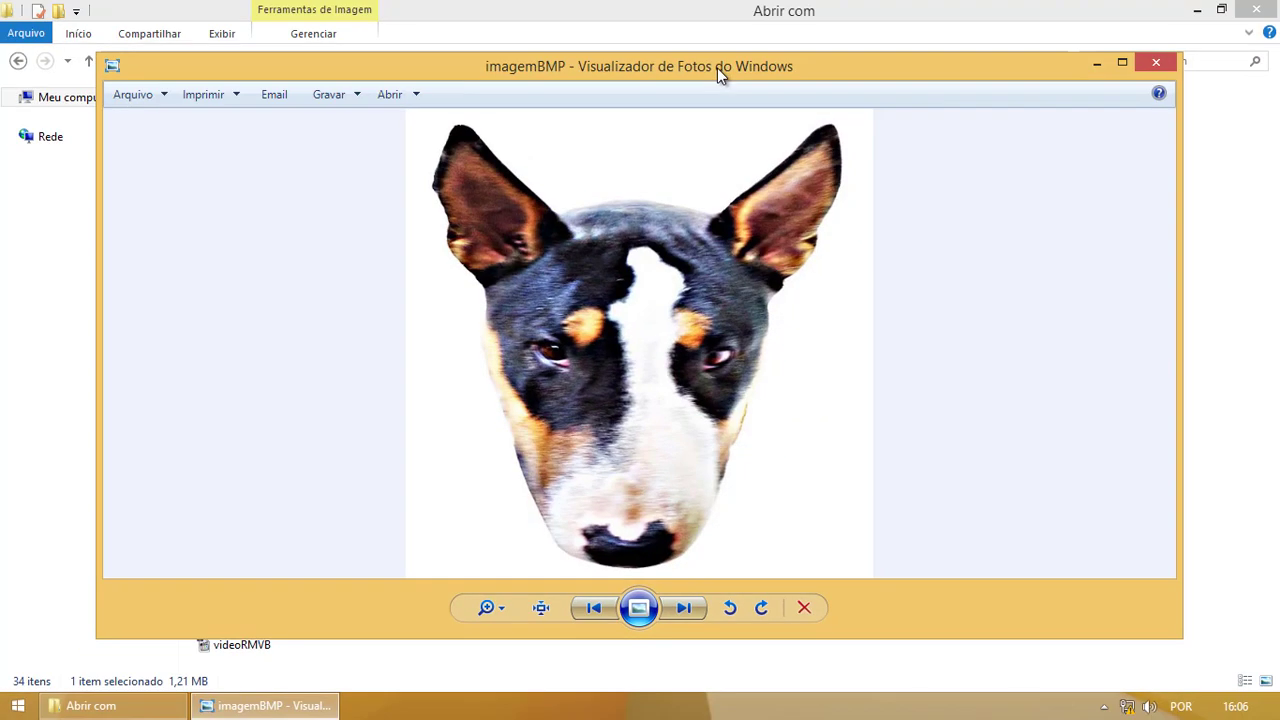
Maximize the viewer window showing imagemBMP, look over the image's available actions and close the viewer.
double_click(717, 68)
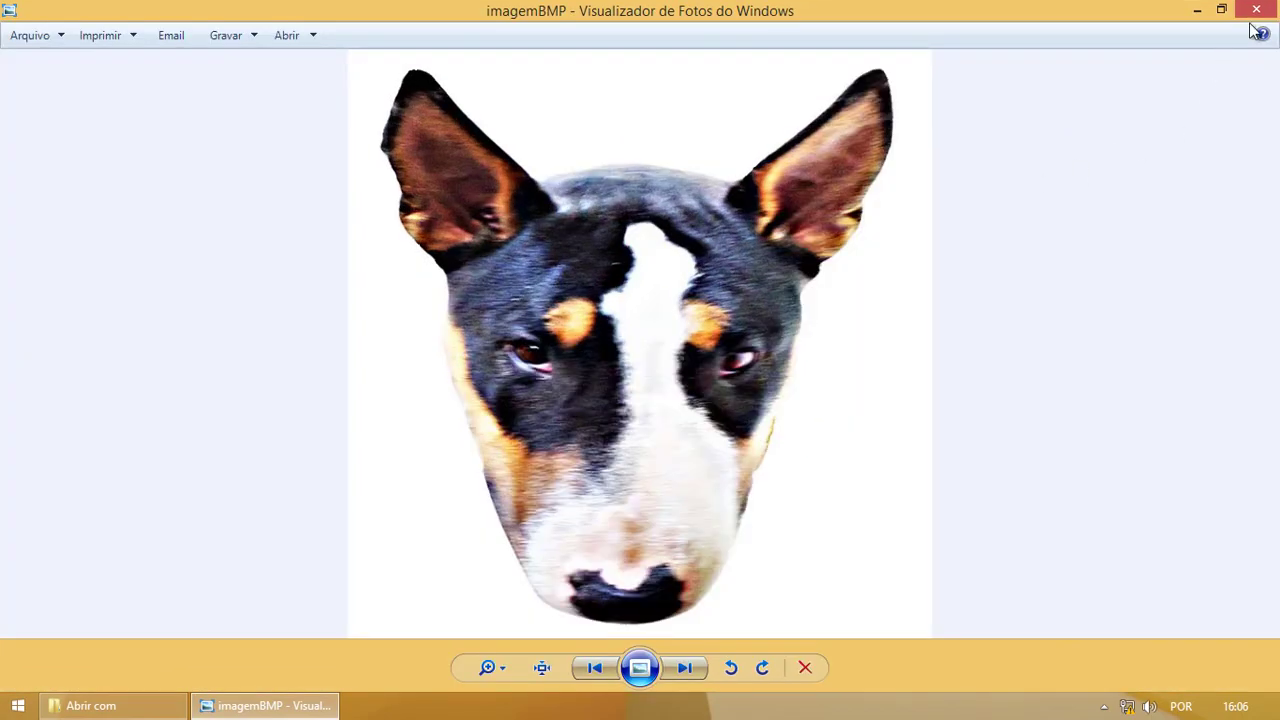
right_click(705, 283)
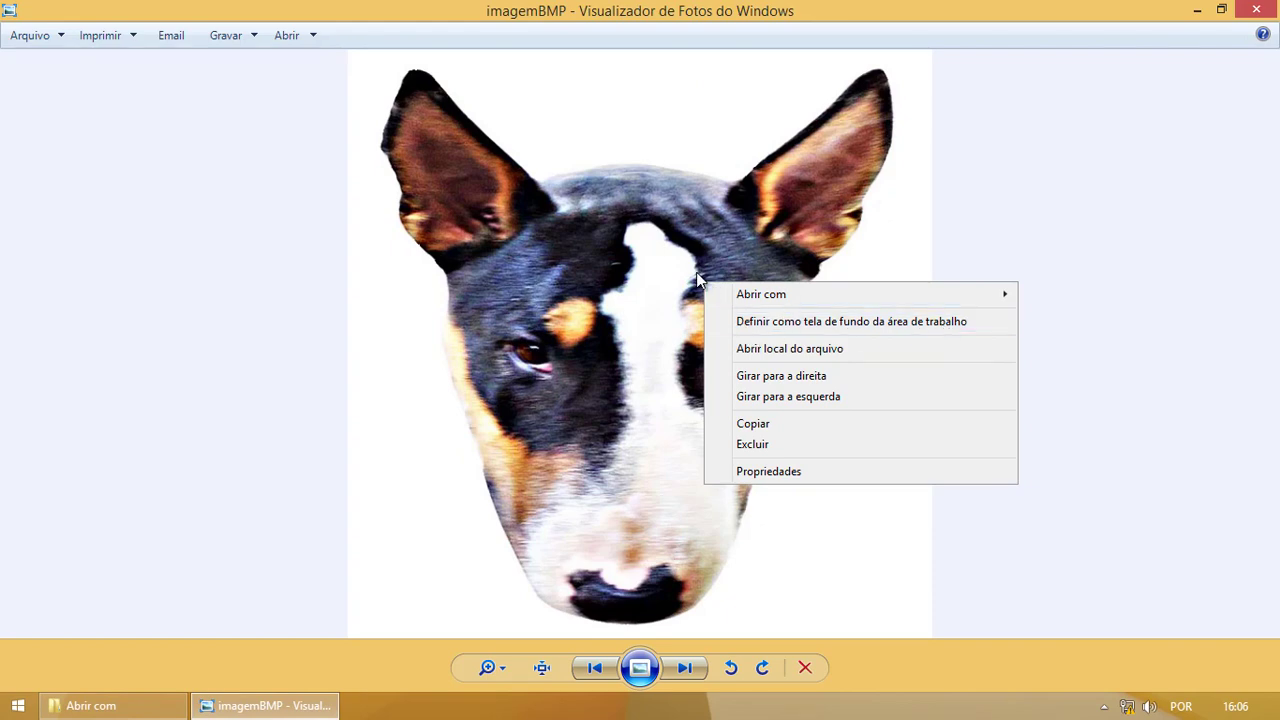
click(655, 625)
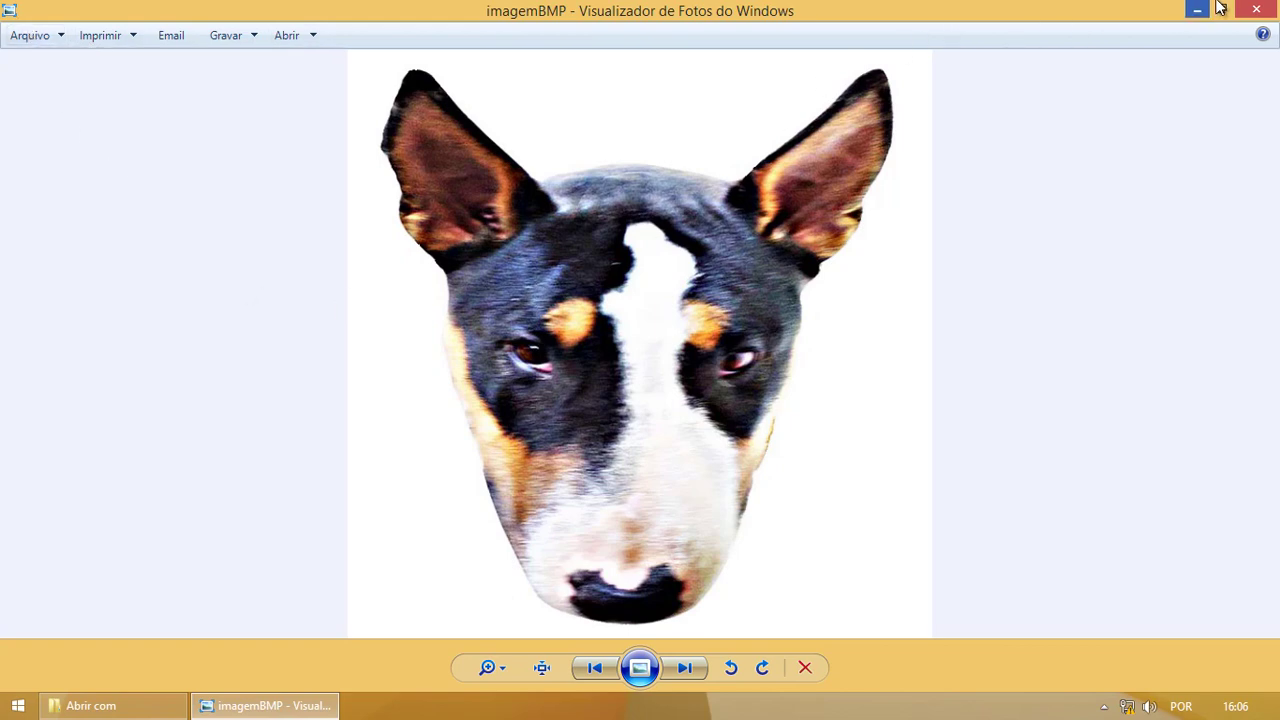
click(1256, 10)
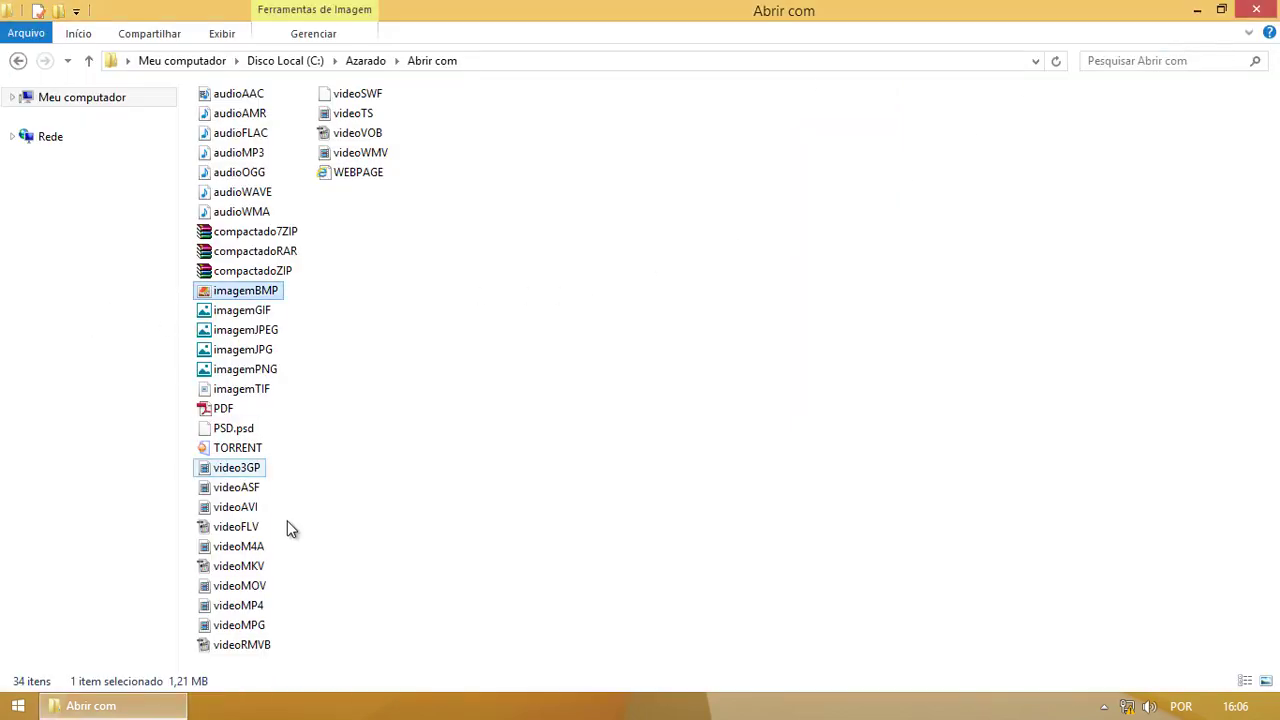
Set Internet Explorer as the default program for all .gif files, using imagemGIF, and close the browser.
click(246, 316)
right_click(246, 316)
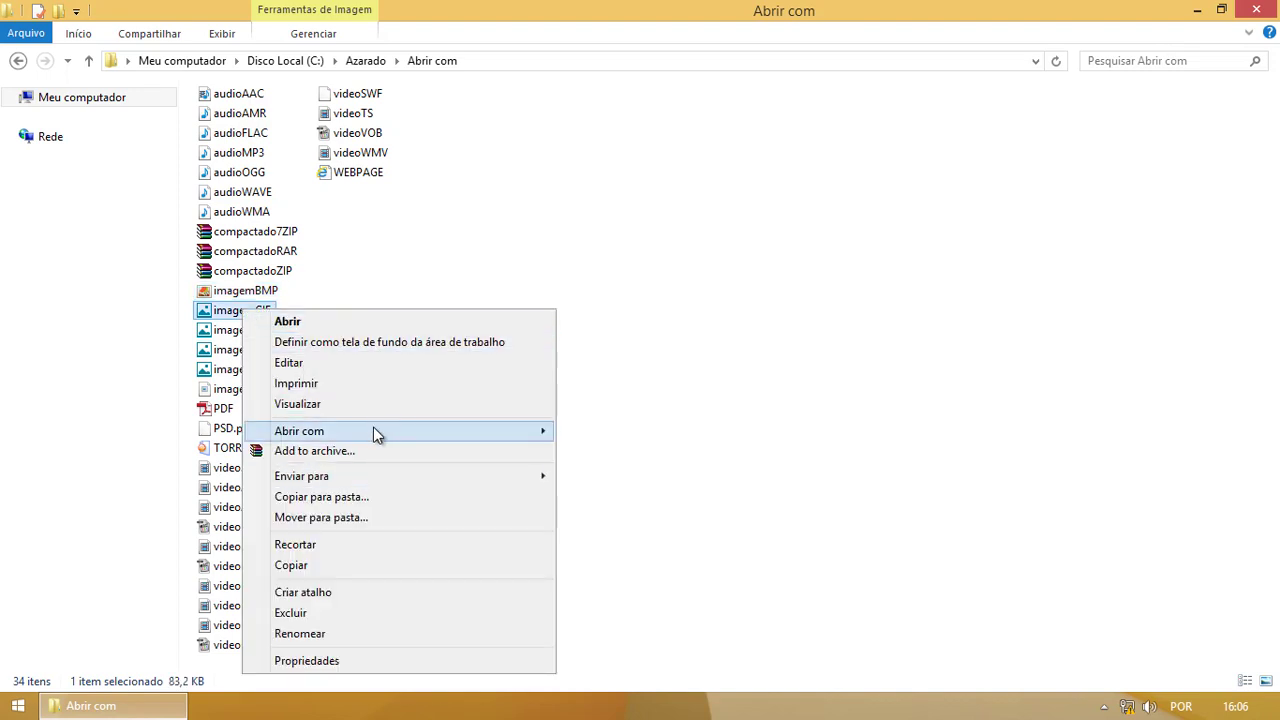
mouse_move(374, 430)
click(646, 499)
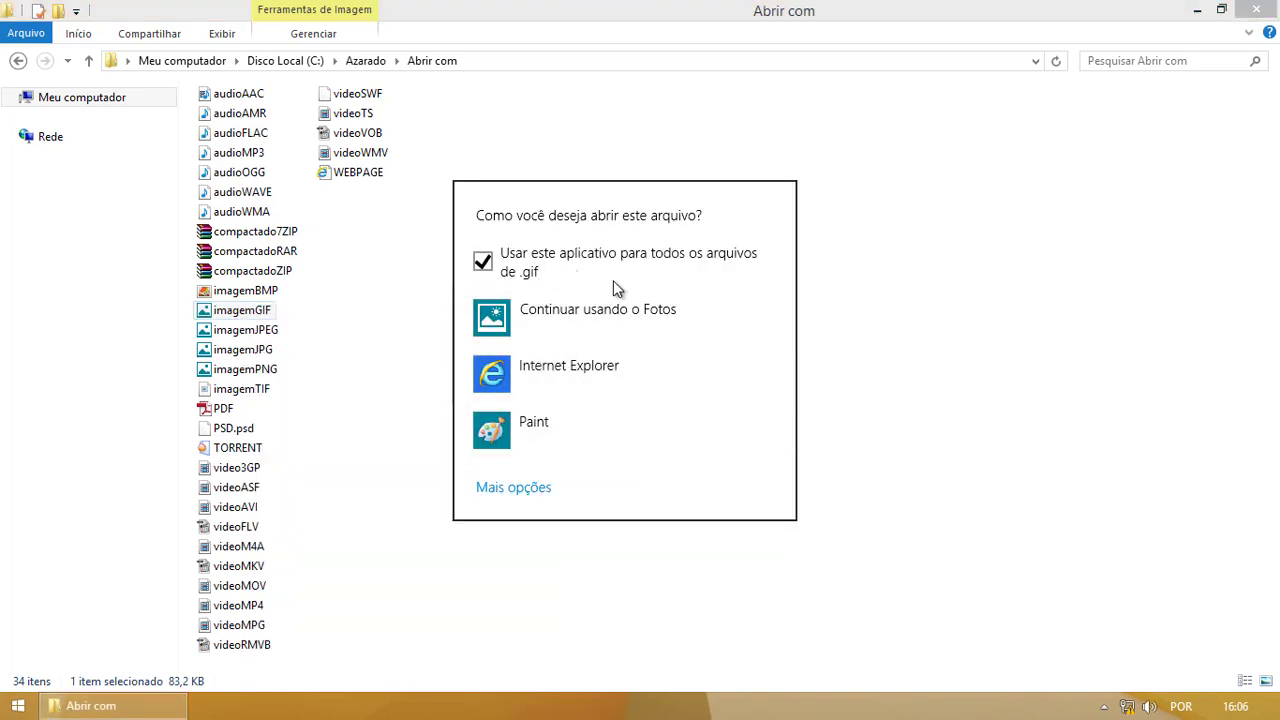
click(578, 370)
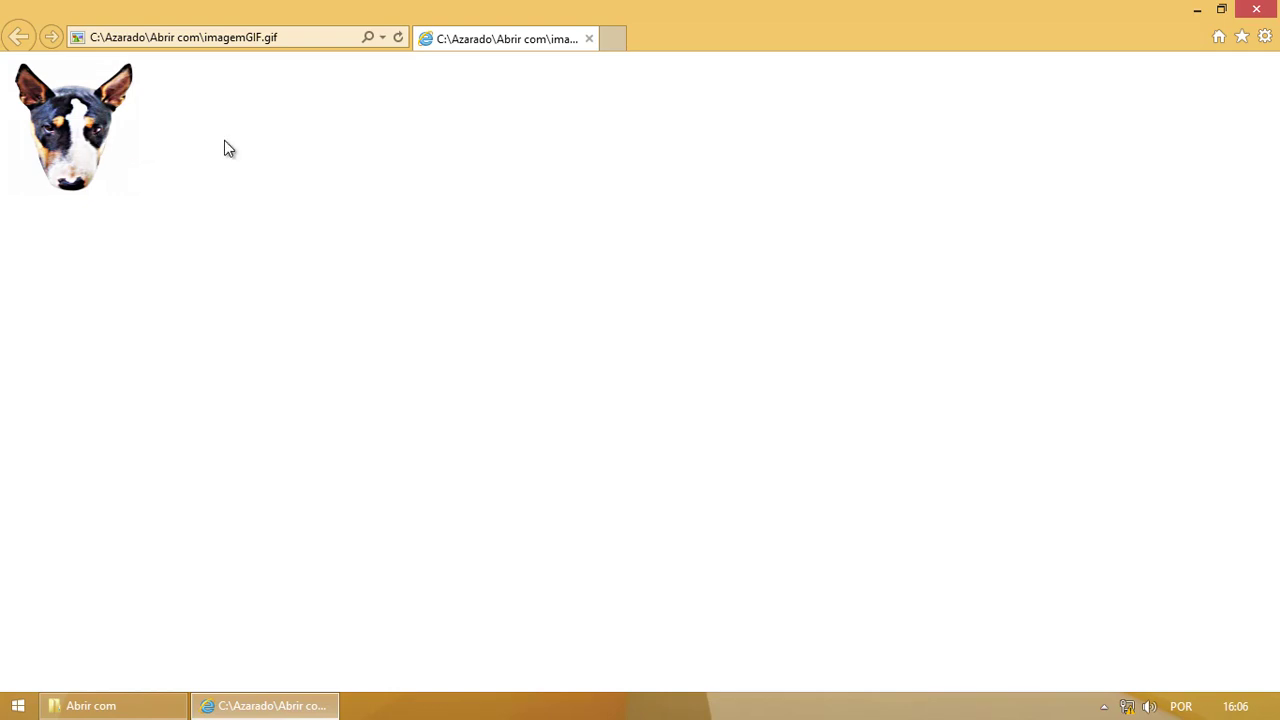
click(1256, 9)
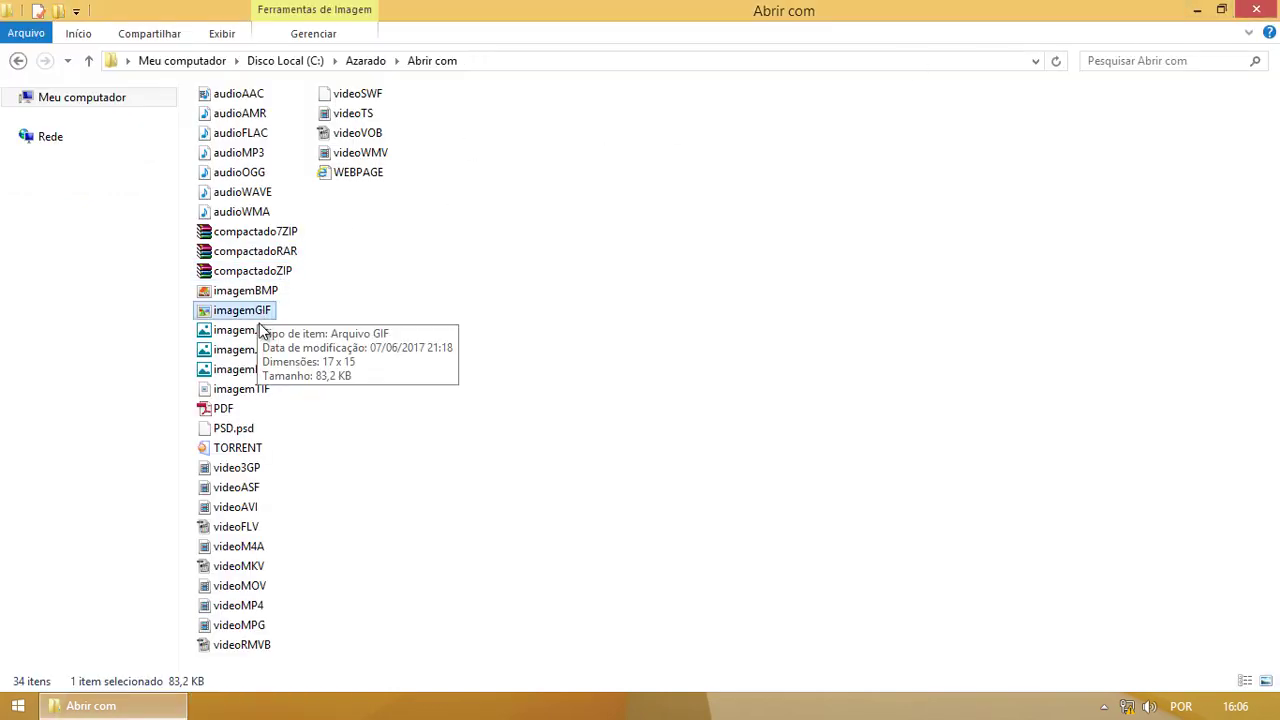
Set Visualizador de Fotos do Windows as the default program for .jpeg files, using imagemJPEG, and close the viewer.
right_click(237, 332)
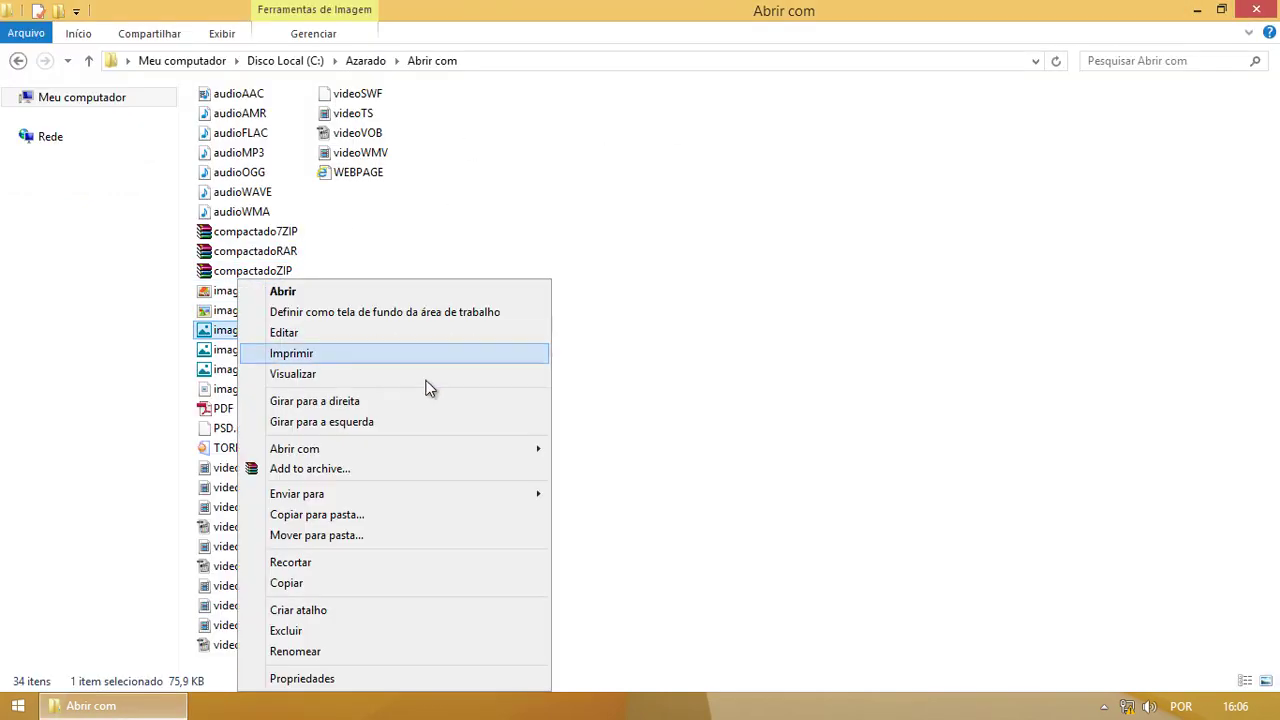
mouse_move(506, 449)
click(670, 517)
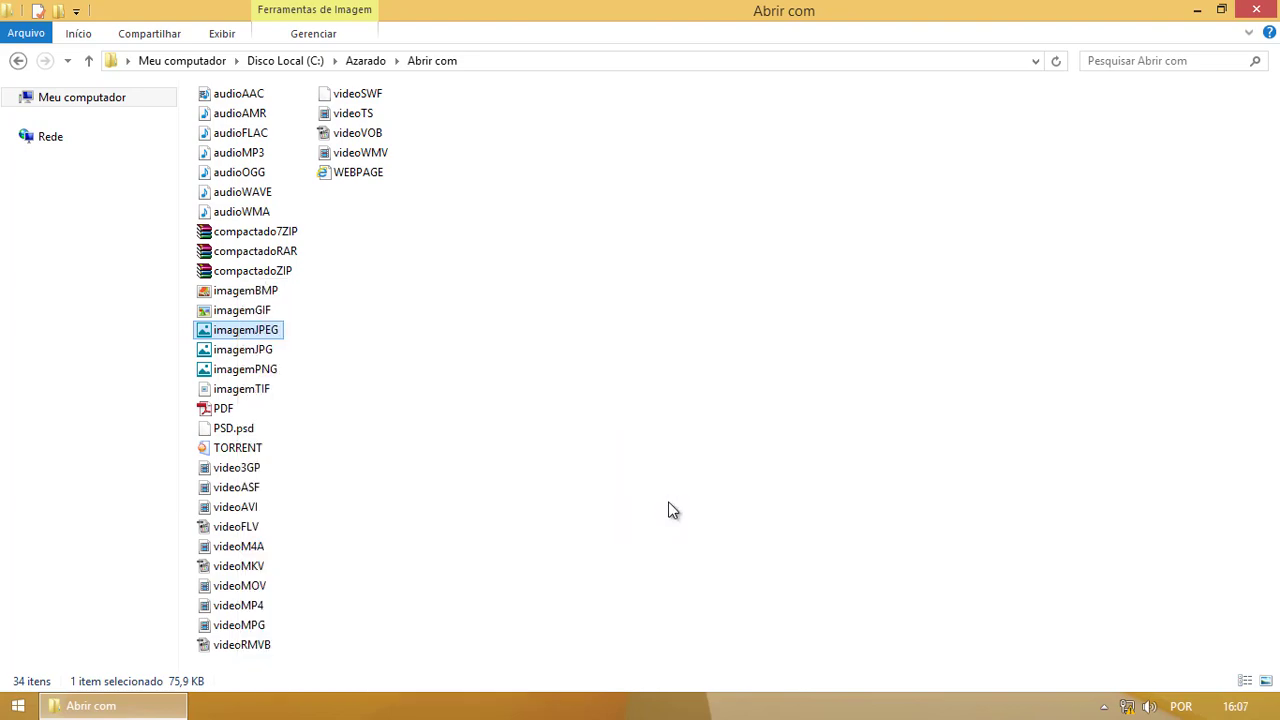
click(680, 424)
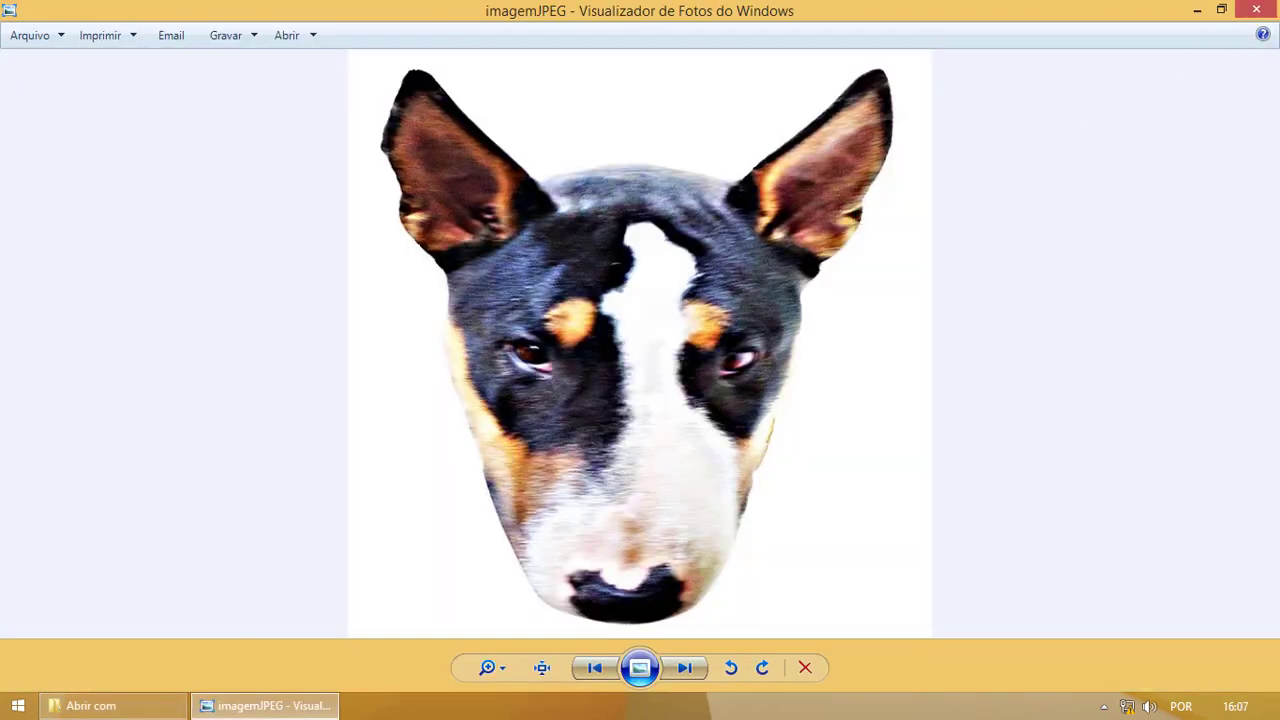
click(1256, 9)
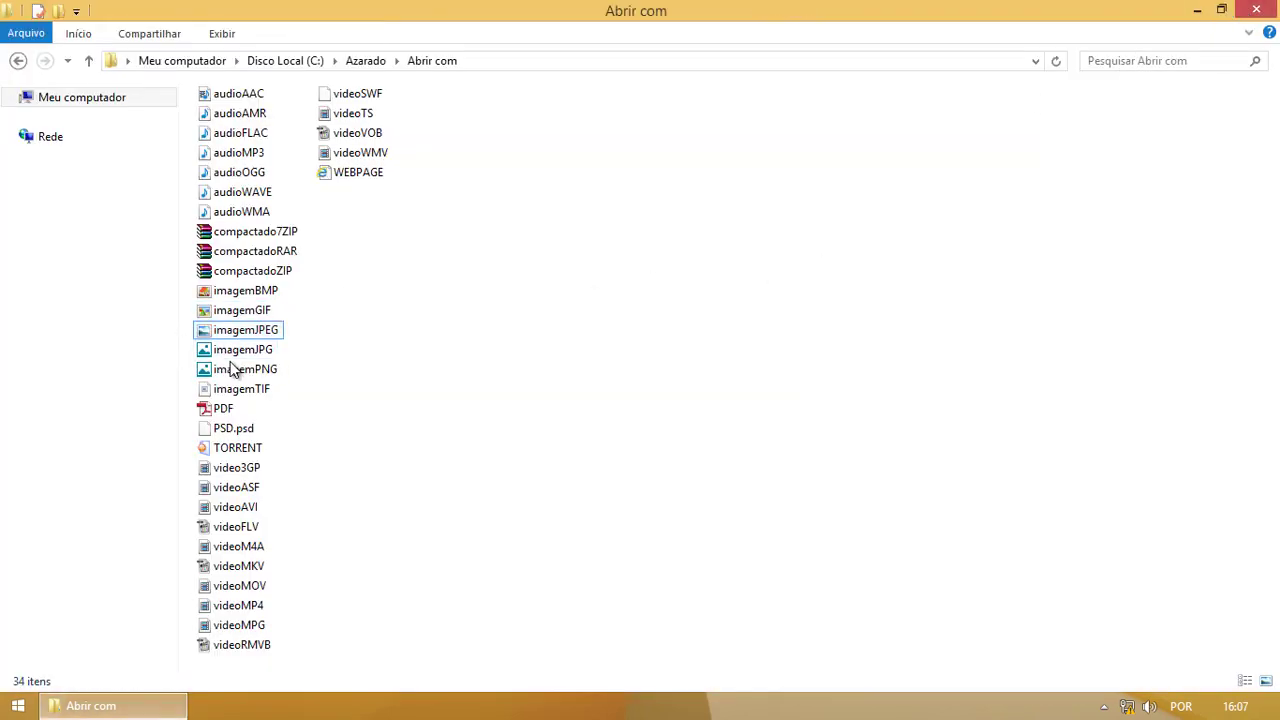
Set Visualizador de Fotos do Windows as the default program for .jpg files, using imagemJPG, and close the viewer.
right_click(246, 352)
mouse_move(364, 450)
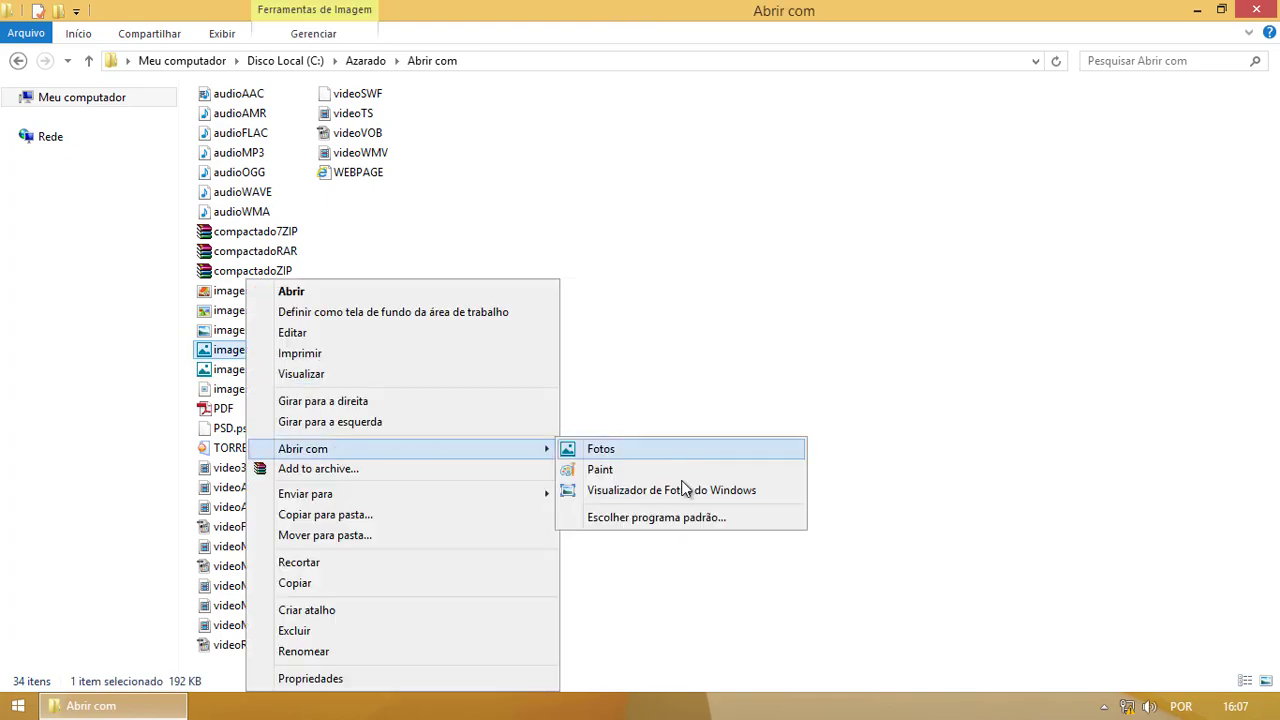
click(671, 520)
click(645, 420)
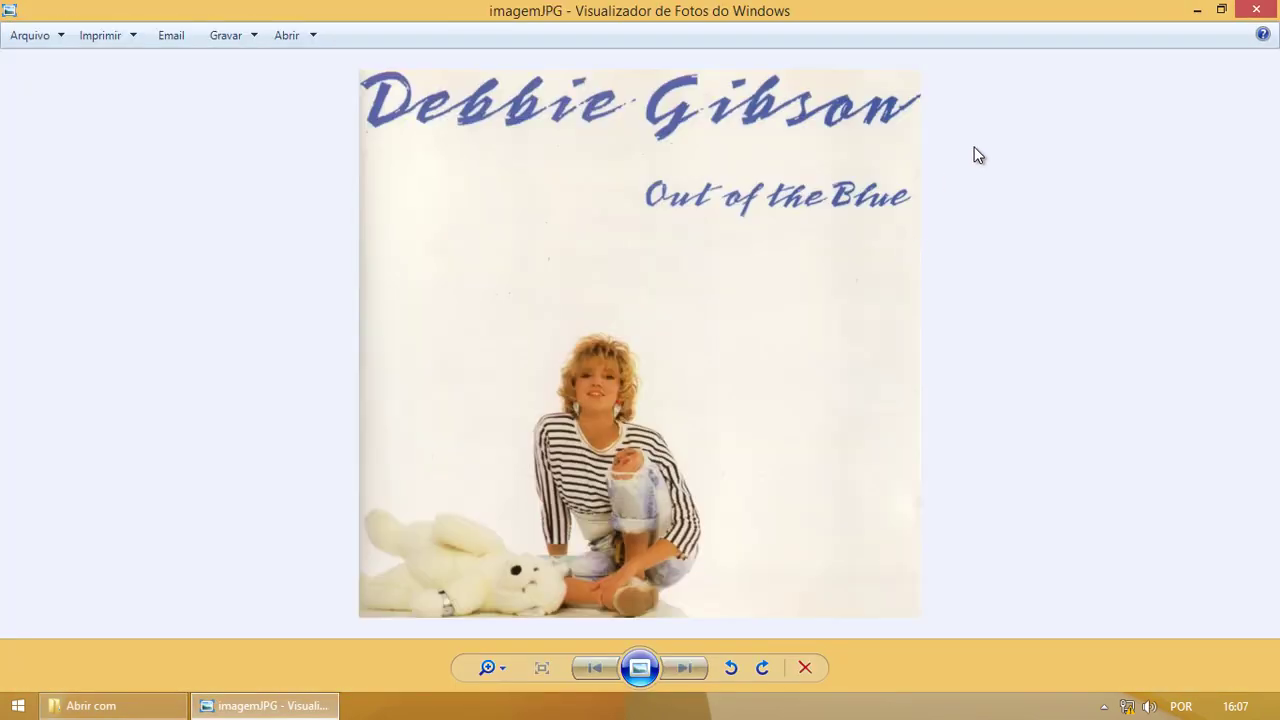
click(1256, 10)
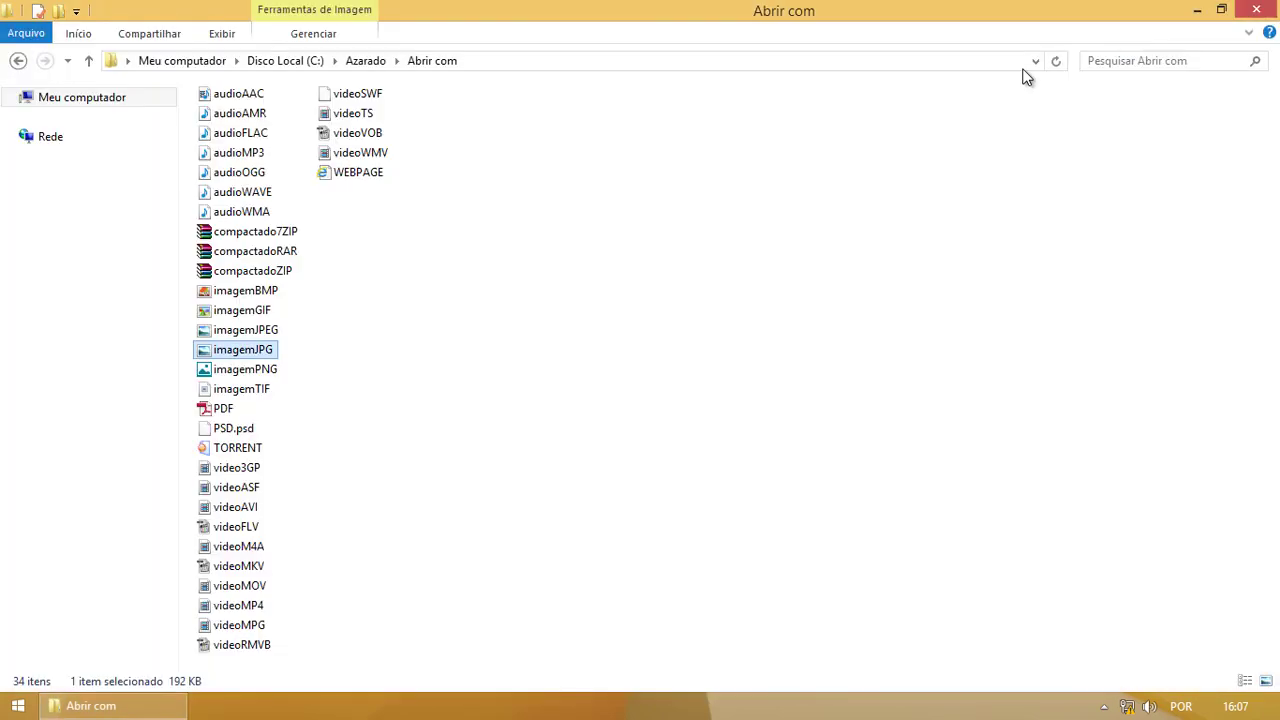
Set Visualizador de Fotos do Windows as the default program for .png files, using imagemPNG, and close the viewer.
right_click(244, 371)
mouse_move(457, 451)
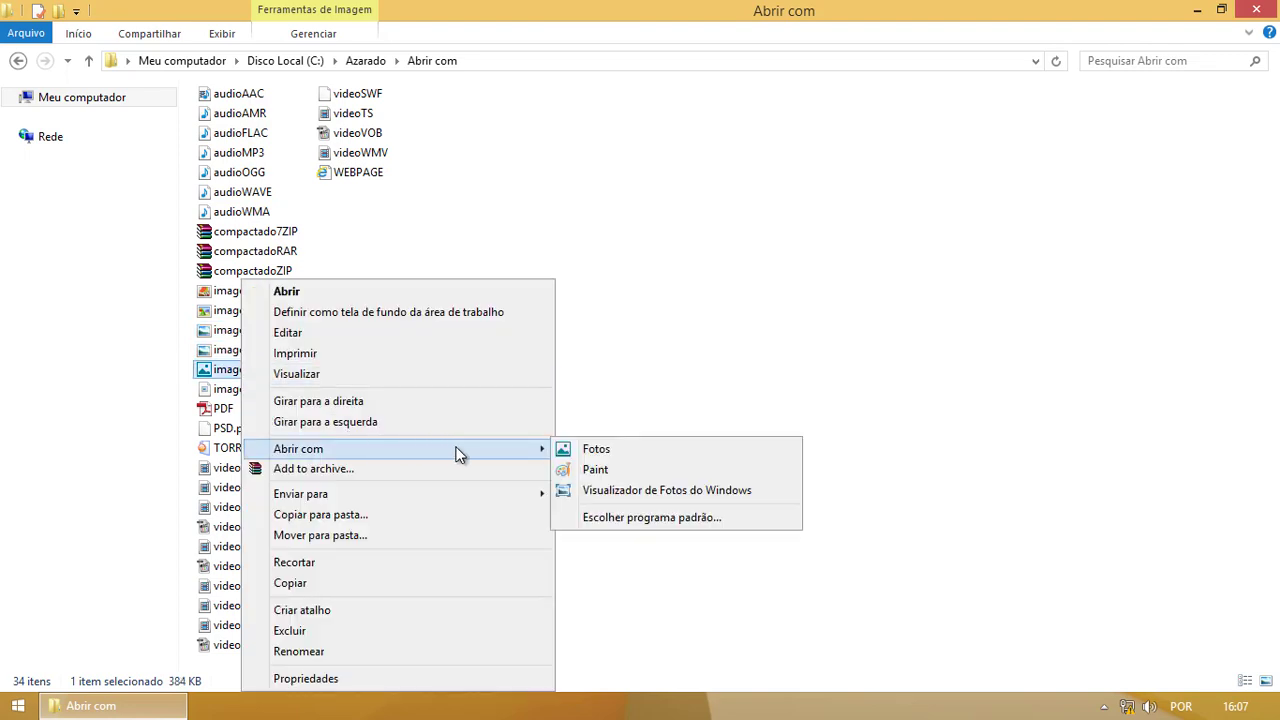
click(678, 520)
click(601, 429)
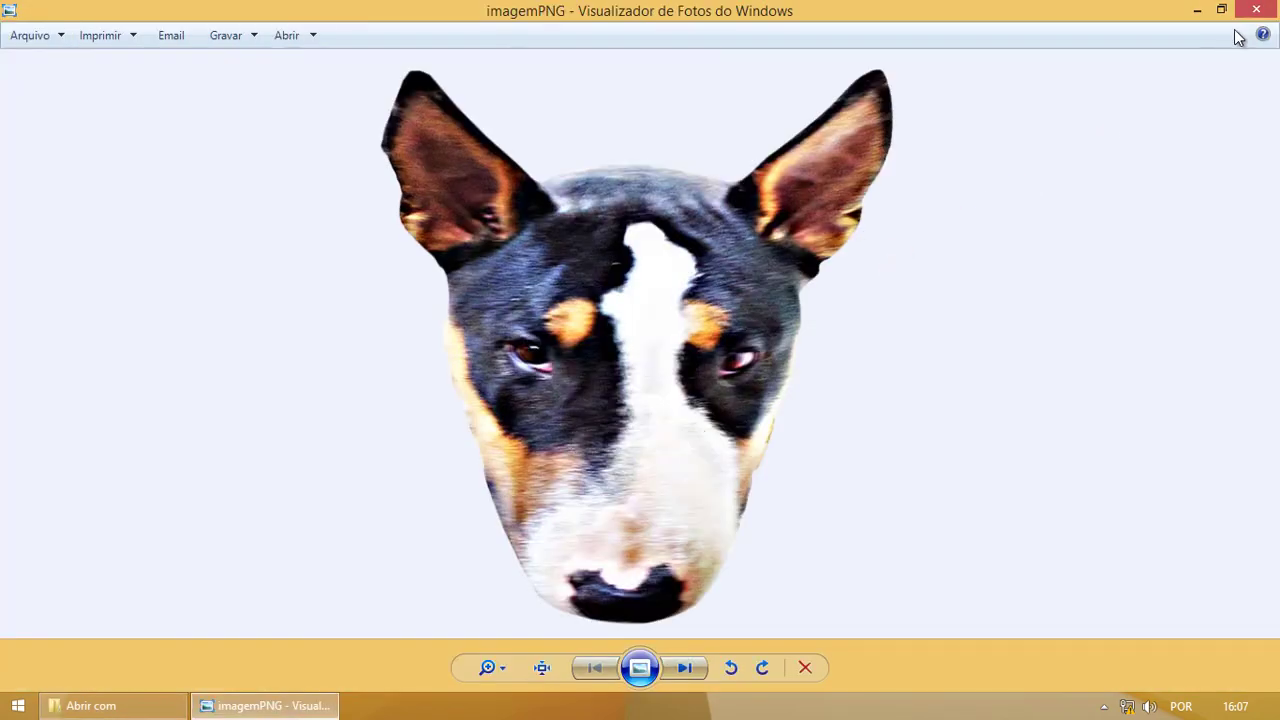
click(1256, 10)
Set Visualizador de Fotos do Windows as the default program for .tif files, using imagemTIF, and close the viewer.
click(240, 395)
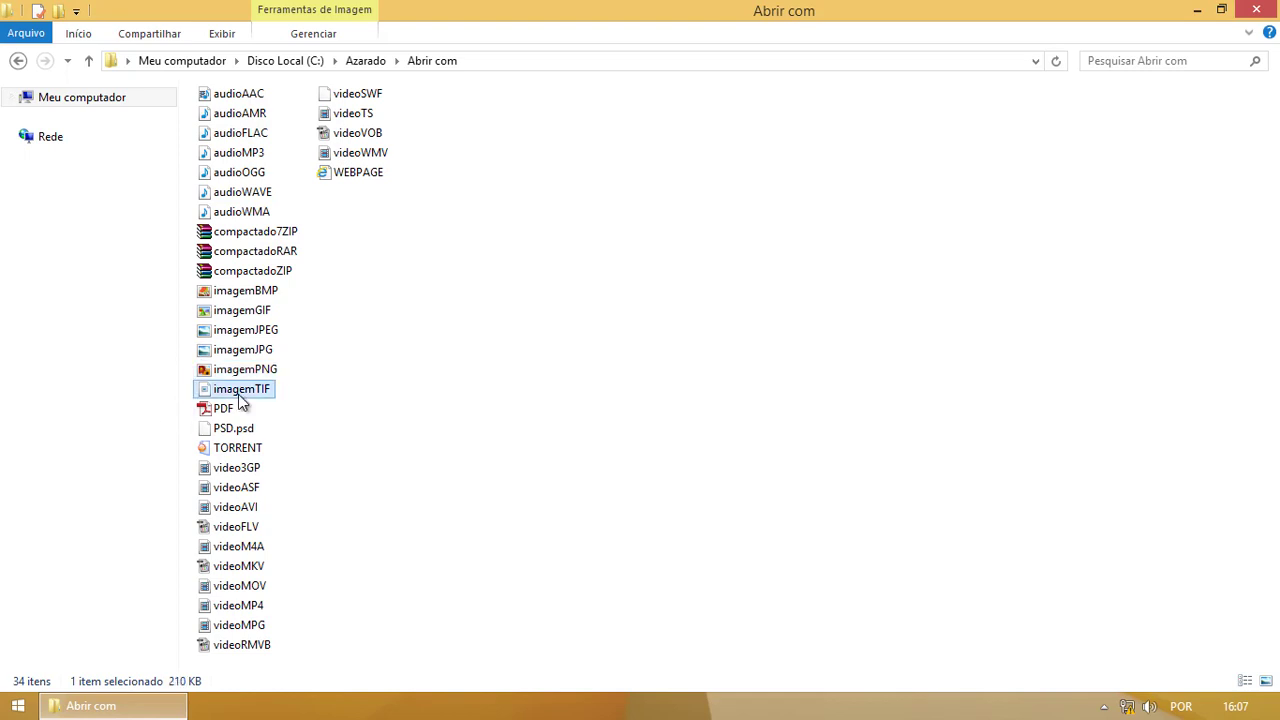
right_click(240, 400)
mouse_move(468, 498)
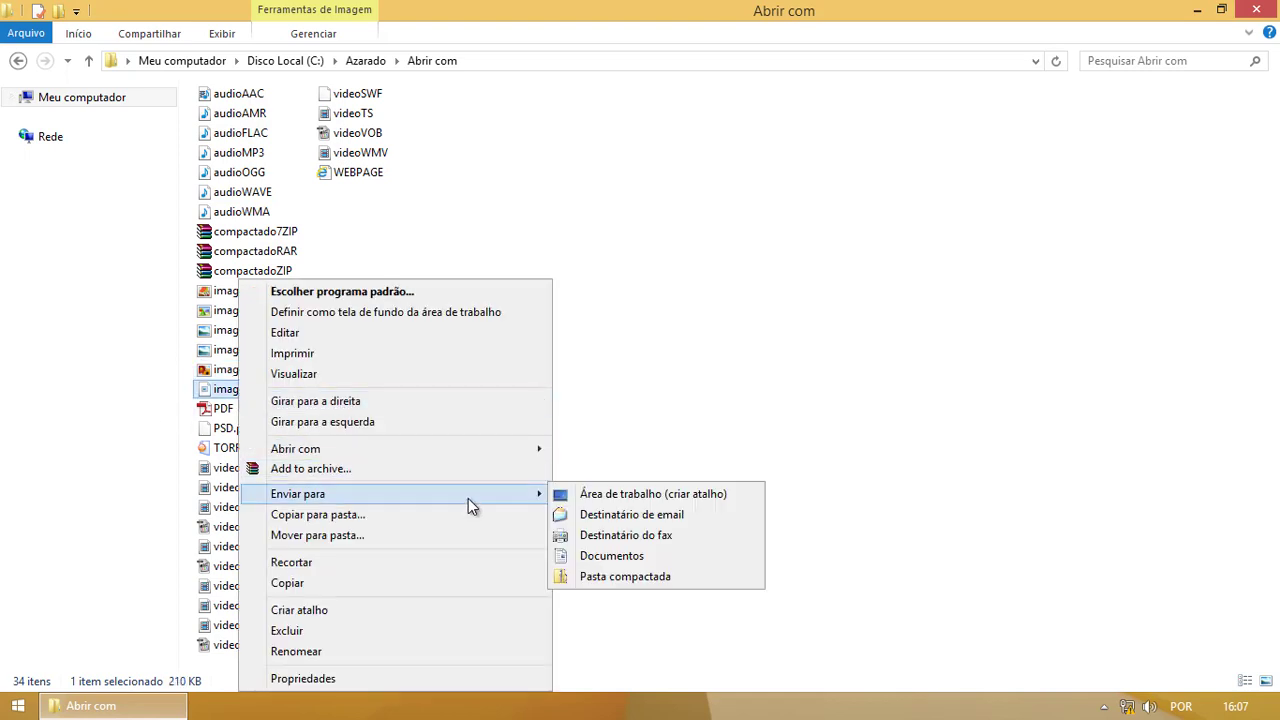
mouse_move(535, 452)
click(687, 514)
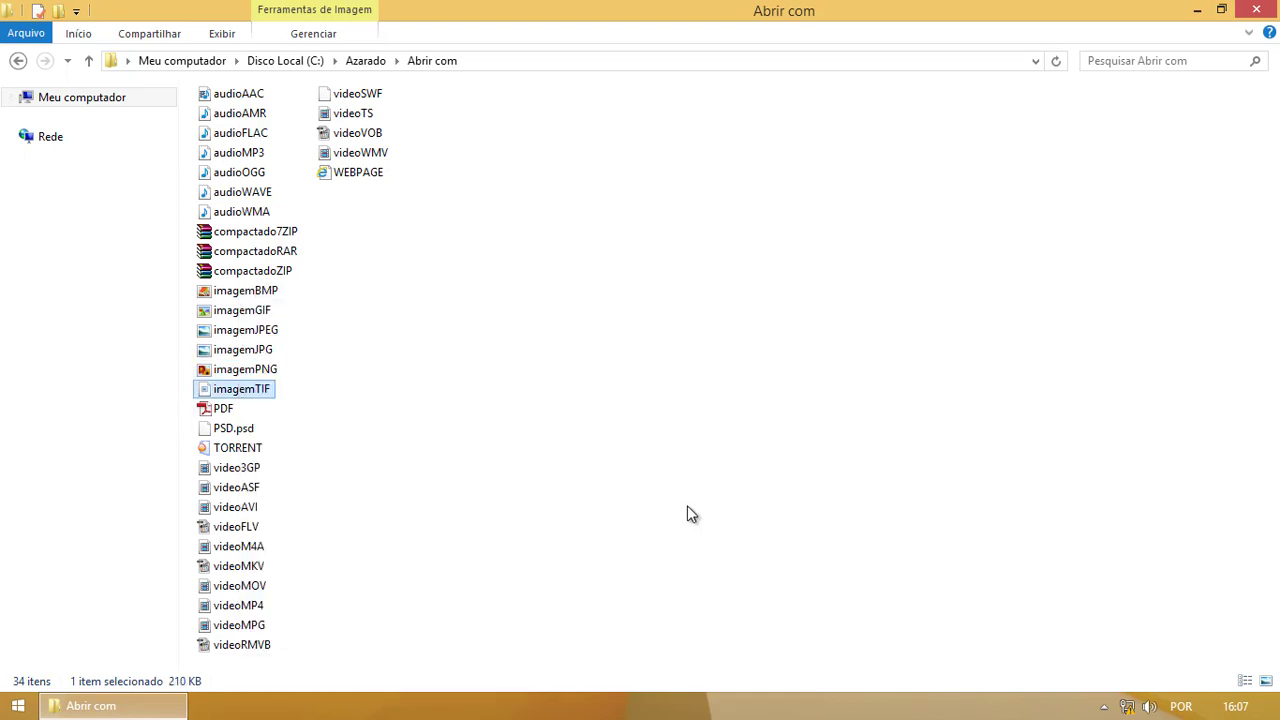
click(586, 421)
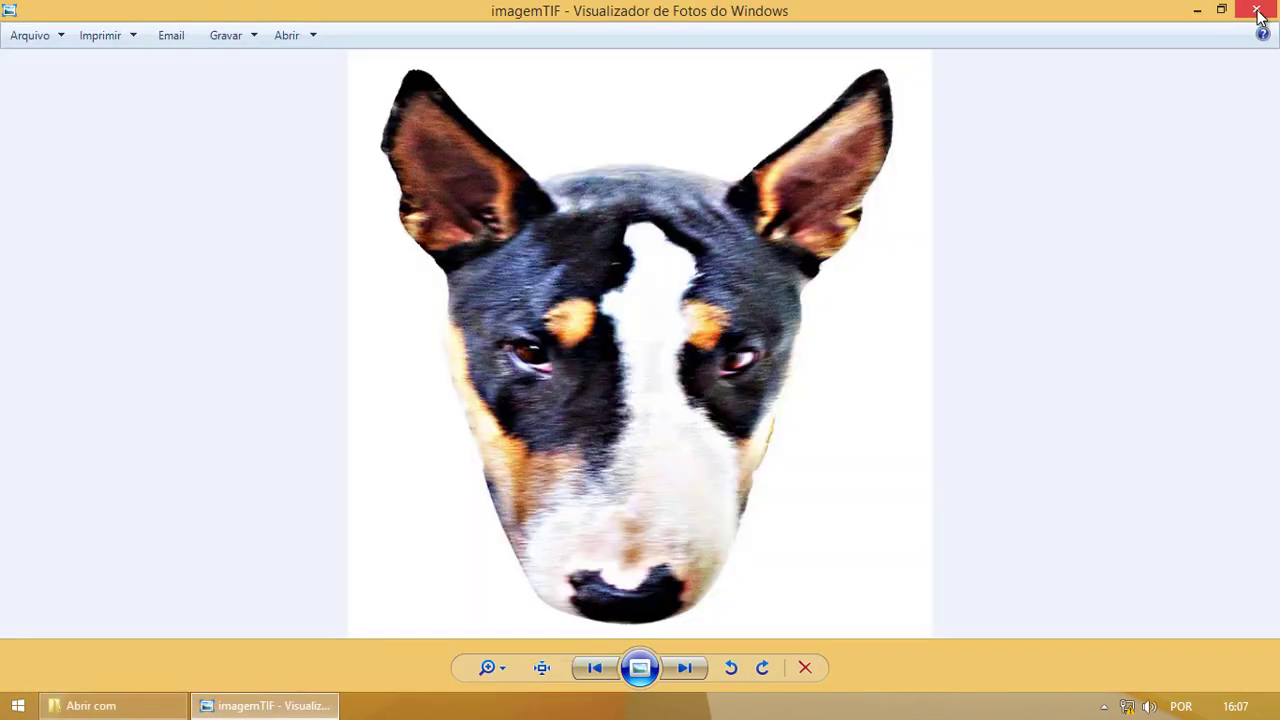
click(1258, 12)
Open the PDF file in Adobe Reader to check it, and close both the document and the reader.
key(Down)
right_click(226, 412)
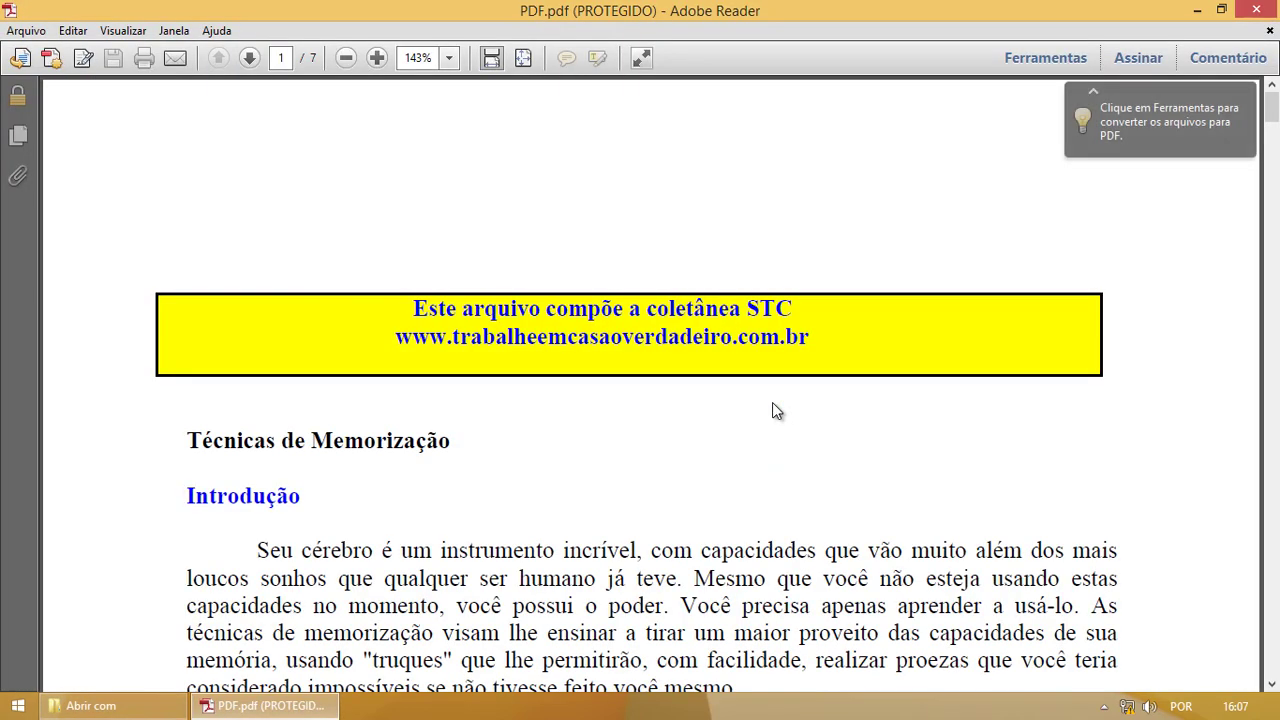
click(1270, 31)
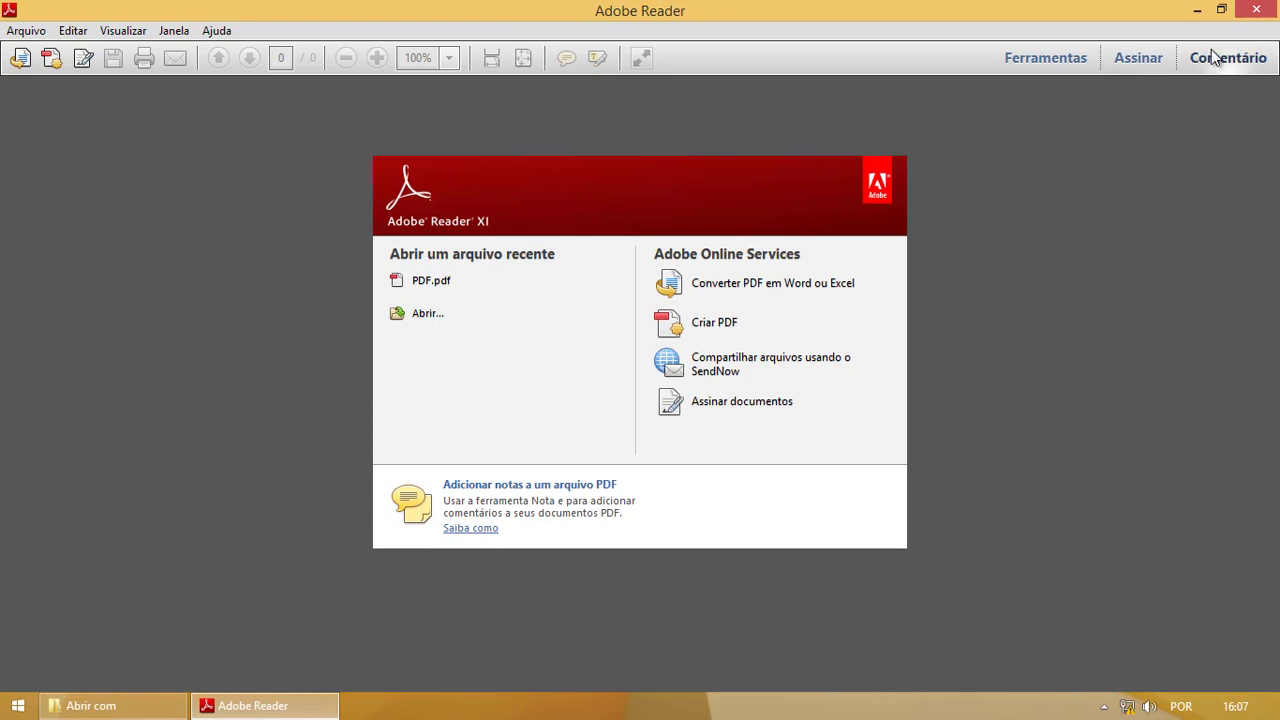
click(1256, 9)
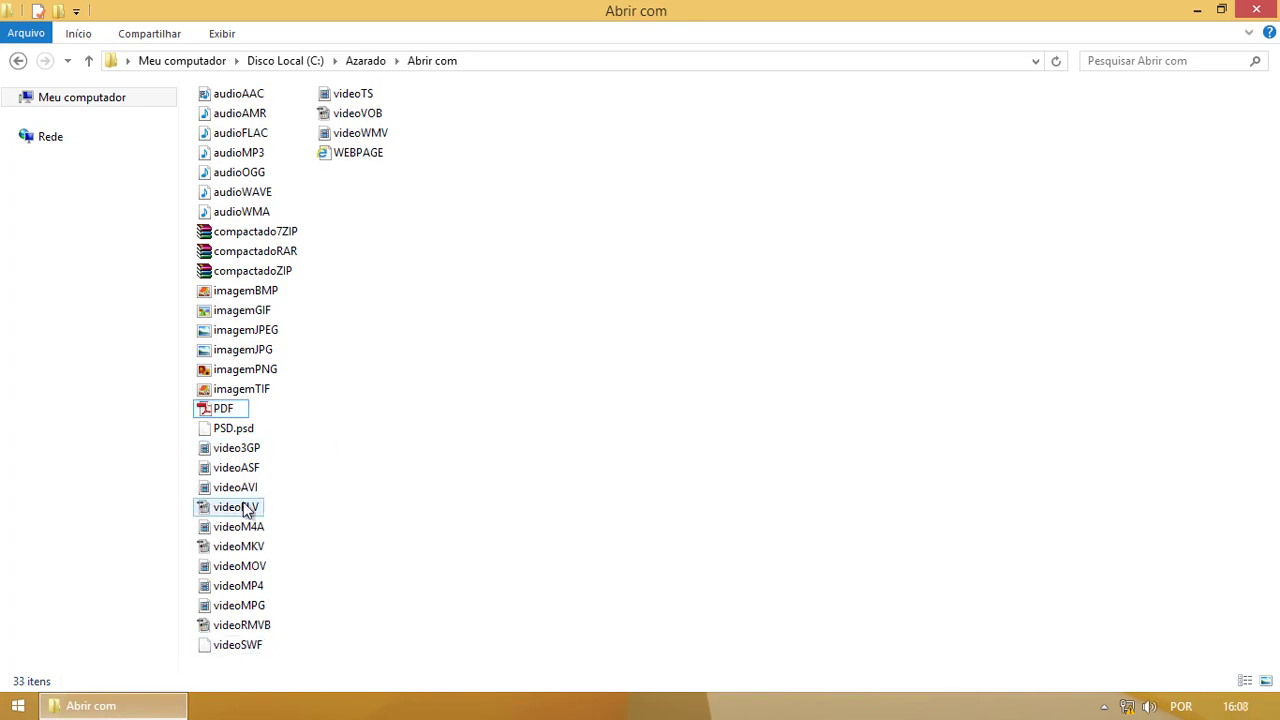
Choose MPC-HC x64 as the program for .3gp and .asf files by opening video3GP and videoASF.
double_click(224, 448)
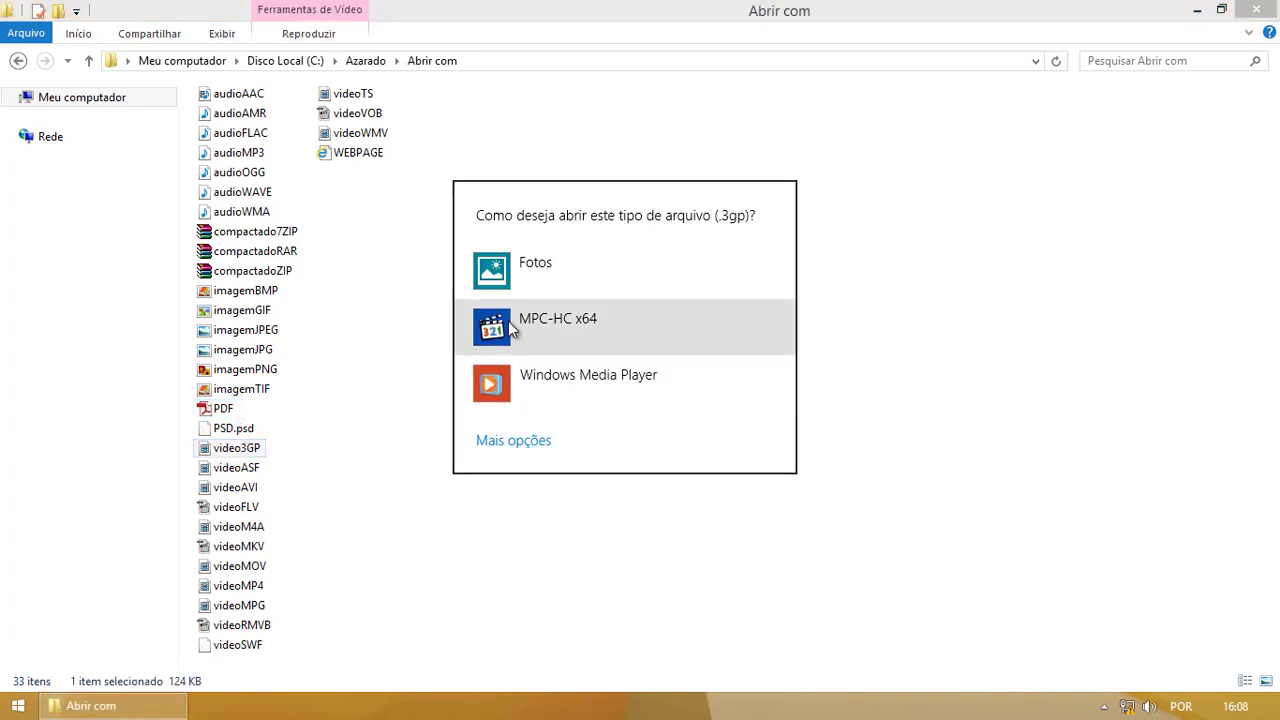
click(497, 333)
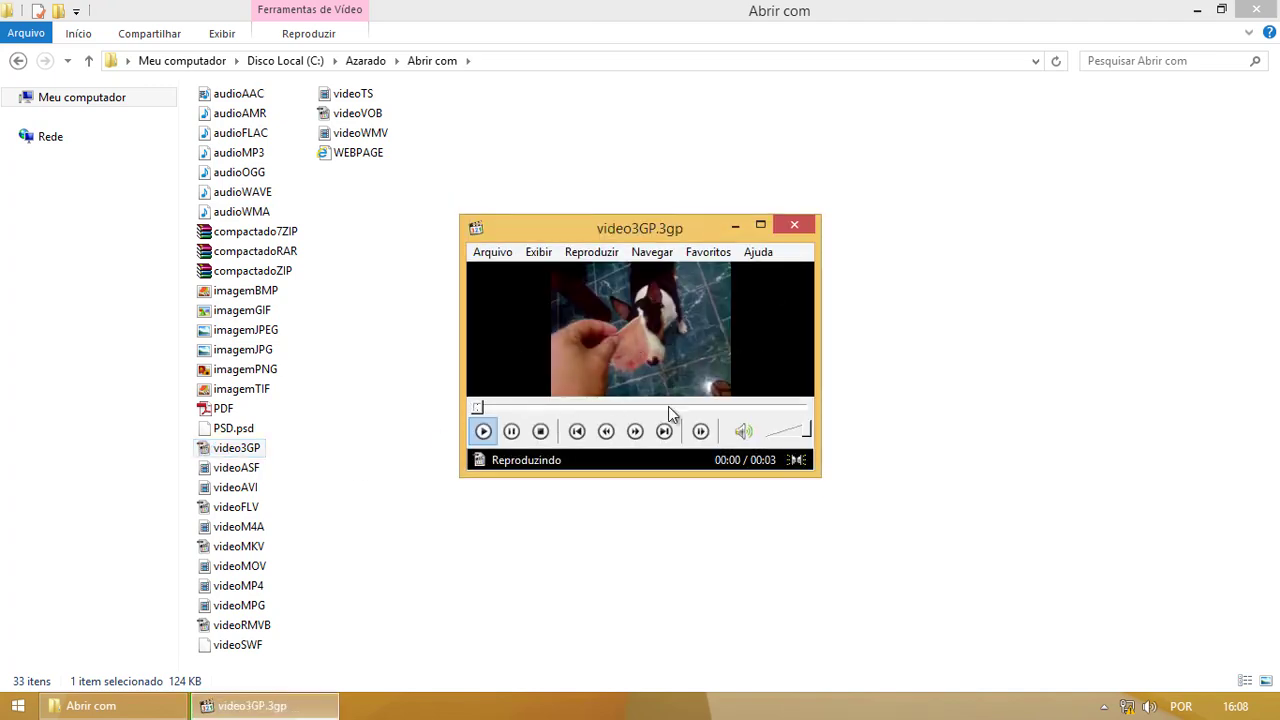
double_click(226, 469)
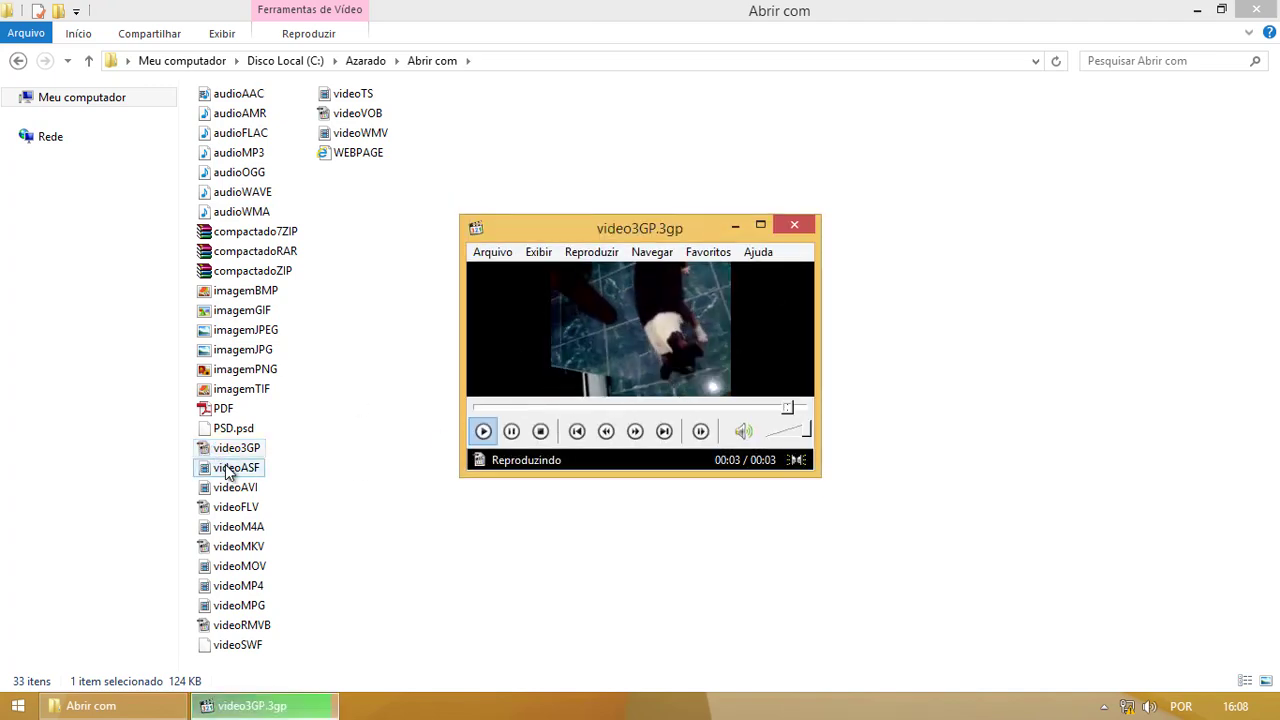
click(578, 289)
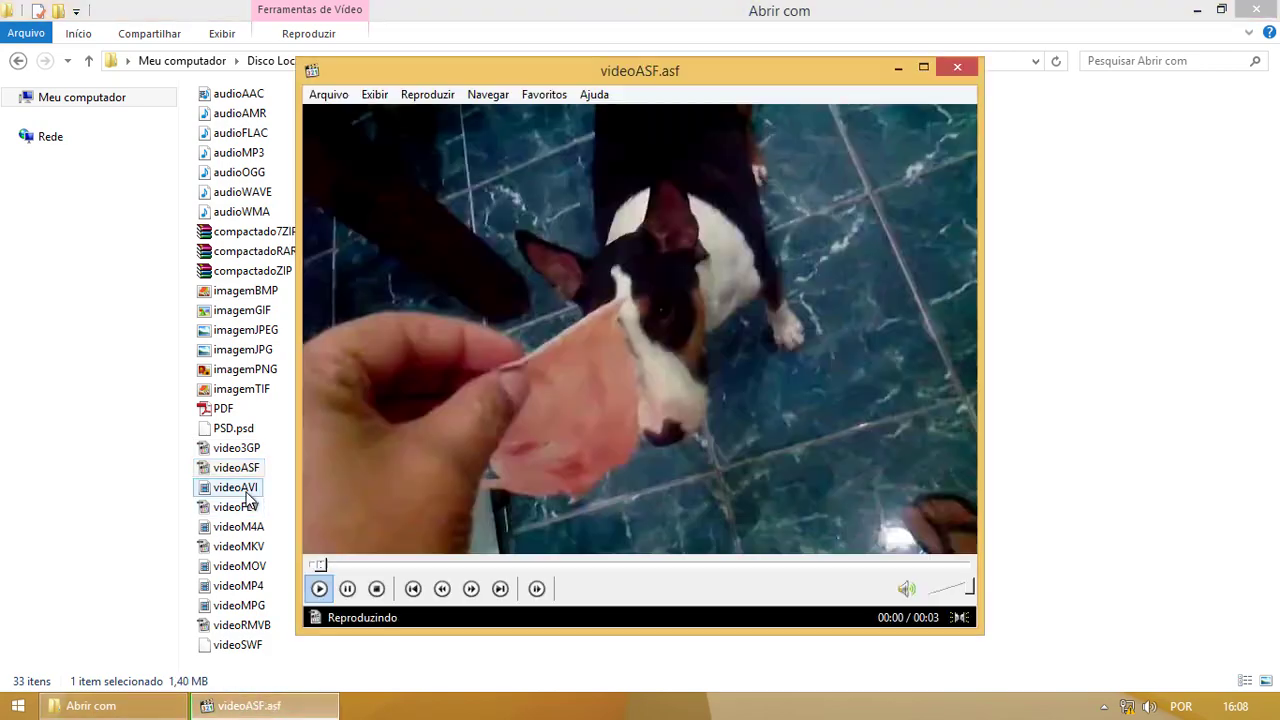
Choose MPC-HC x64 as the program for .avi files by opening videoAVI, and play videoFLV.
double_click(235, 487)
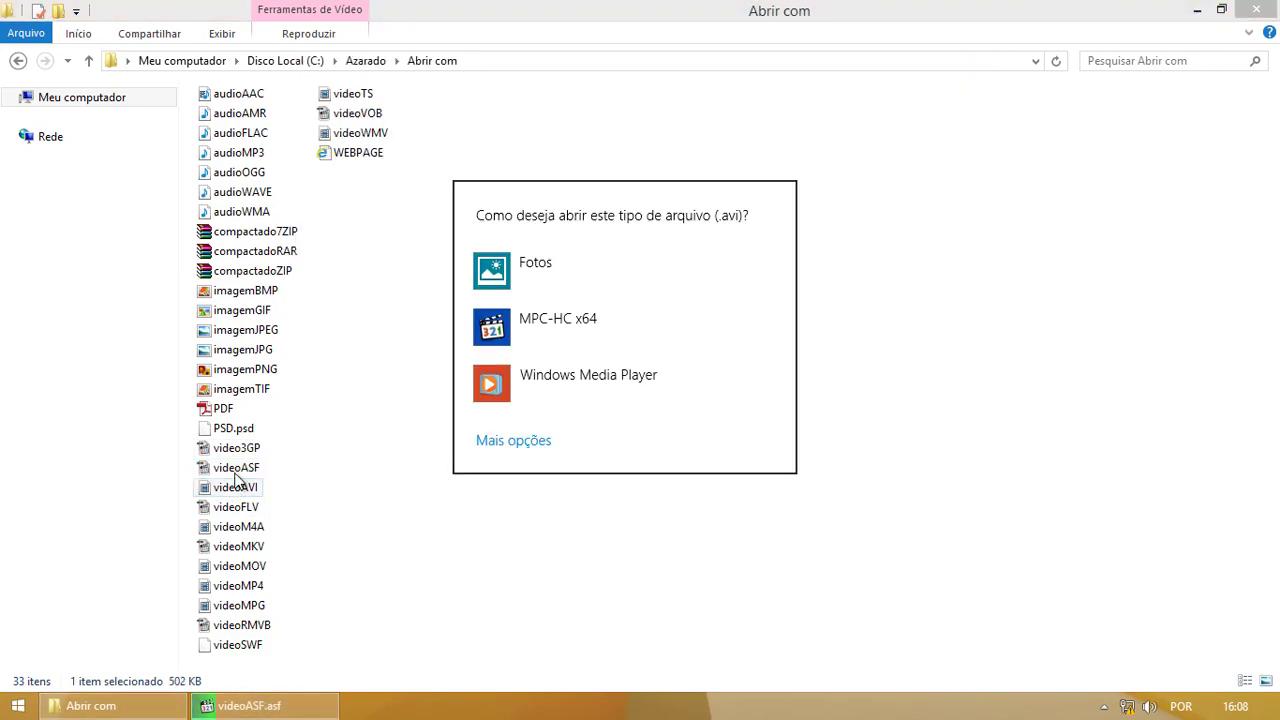
click(534, 329)
double_click(240, 507)
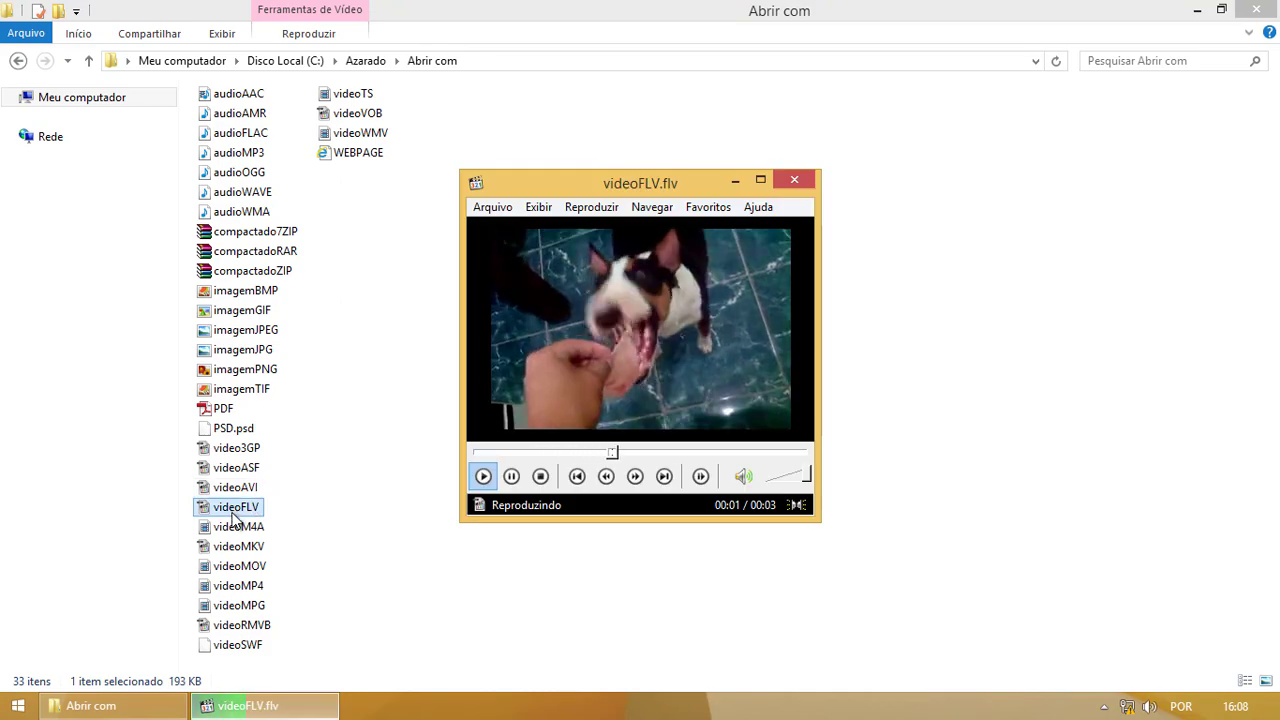
Choose MPC-HC x64 for opening videoM4A and videoMOV, and play videoMKV as well.
double_click(234, 528)
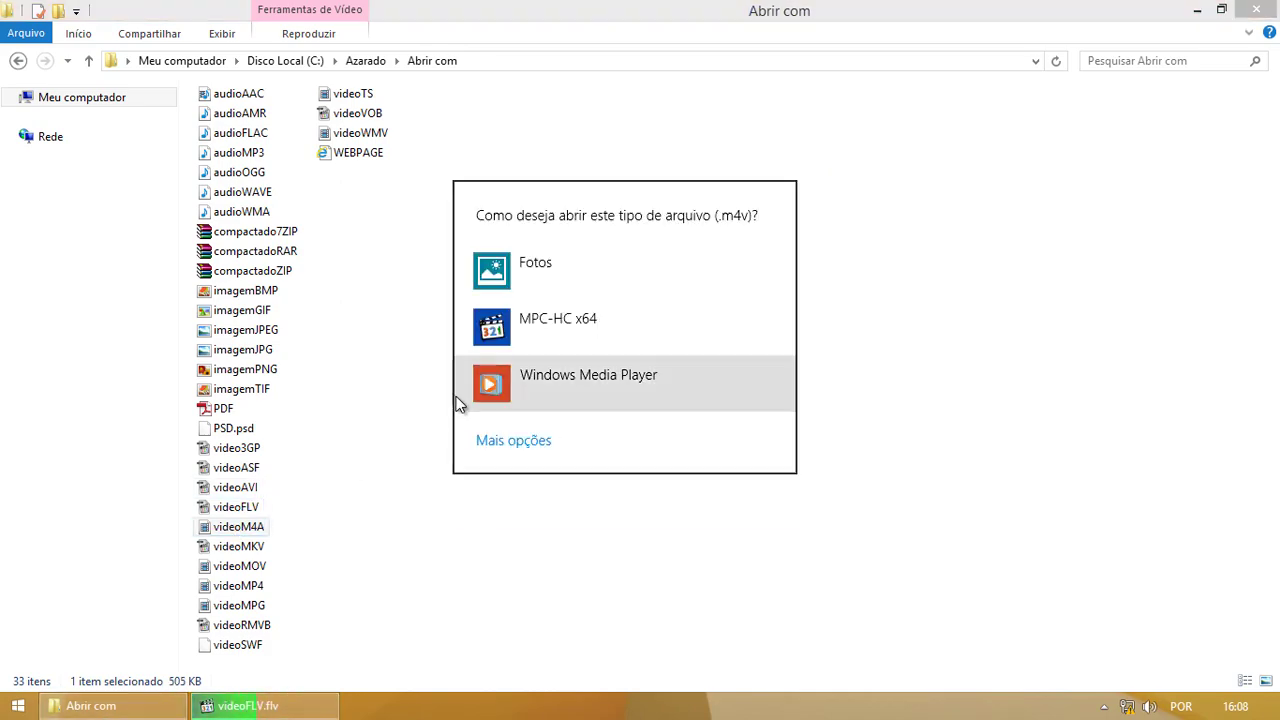
click(543, 320)
double_click(232, 546)
double_click(232, 566)
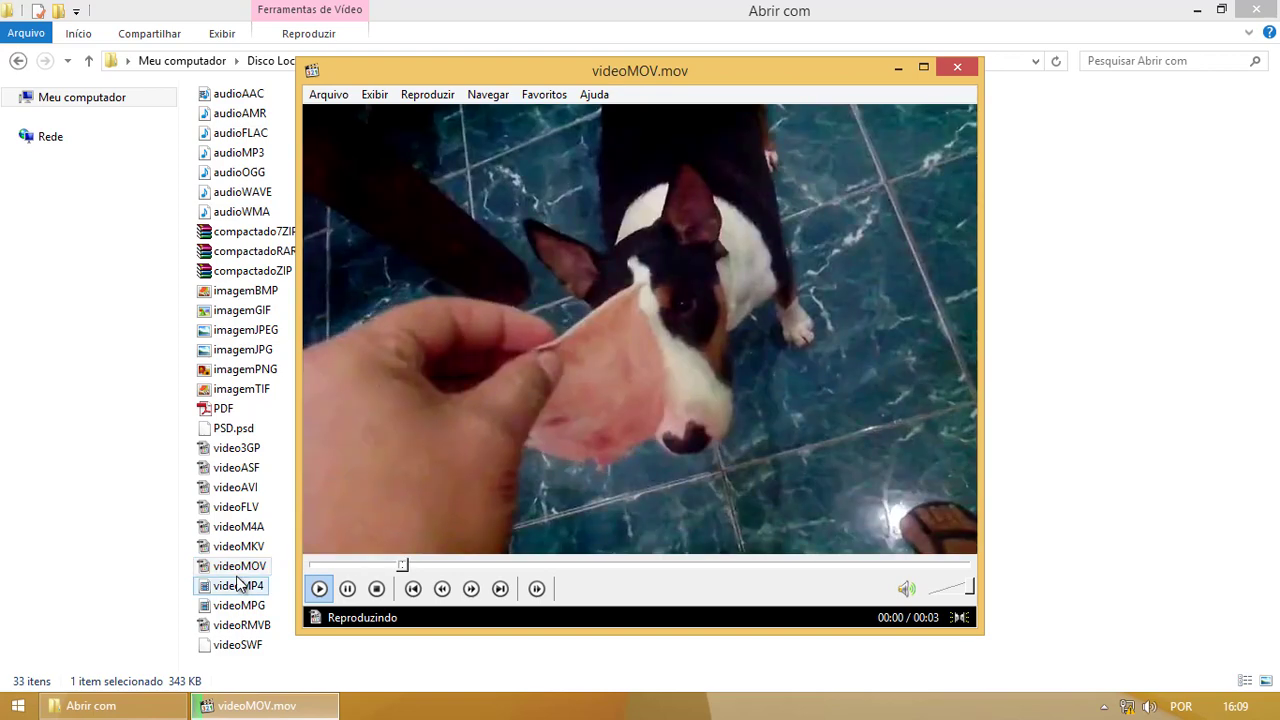
Choose MPC-HC x64 as the program for .mp4 and .mpg files by opening videoMP4 and videoMPG, and play videoRMVB.
double_click(238, 582)
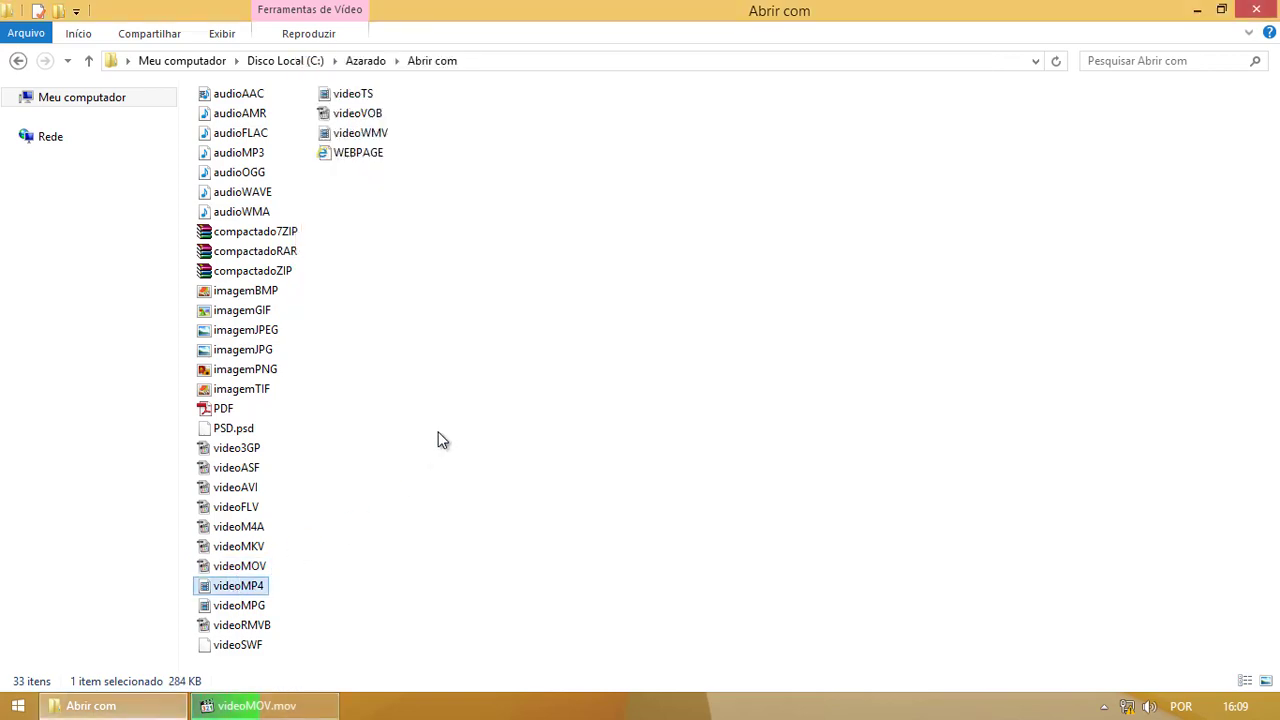
click(585, 329)
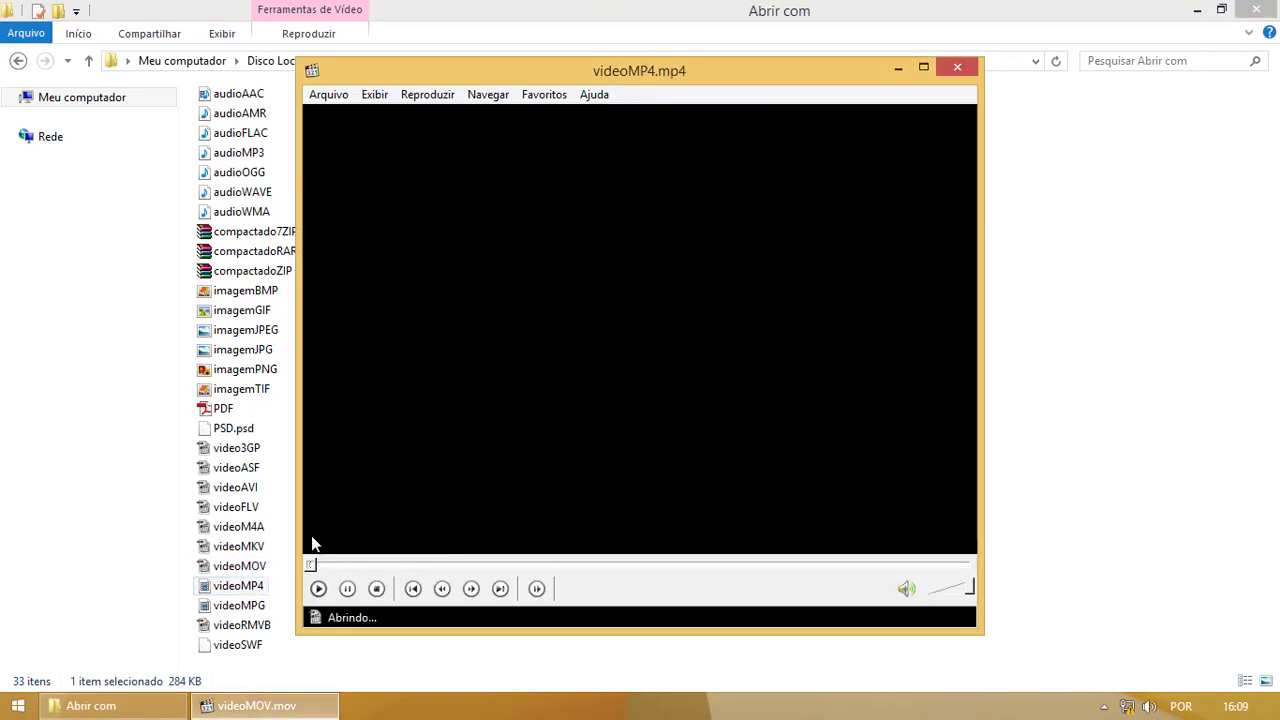
double_click(238, 606)
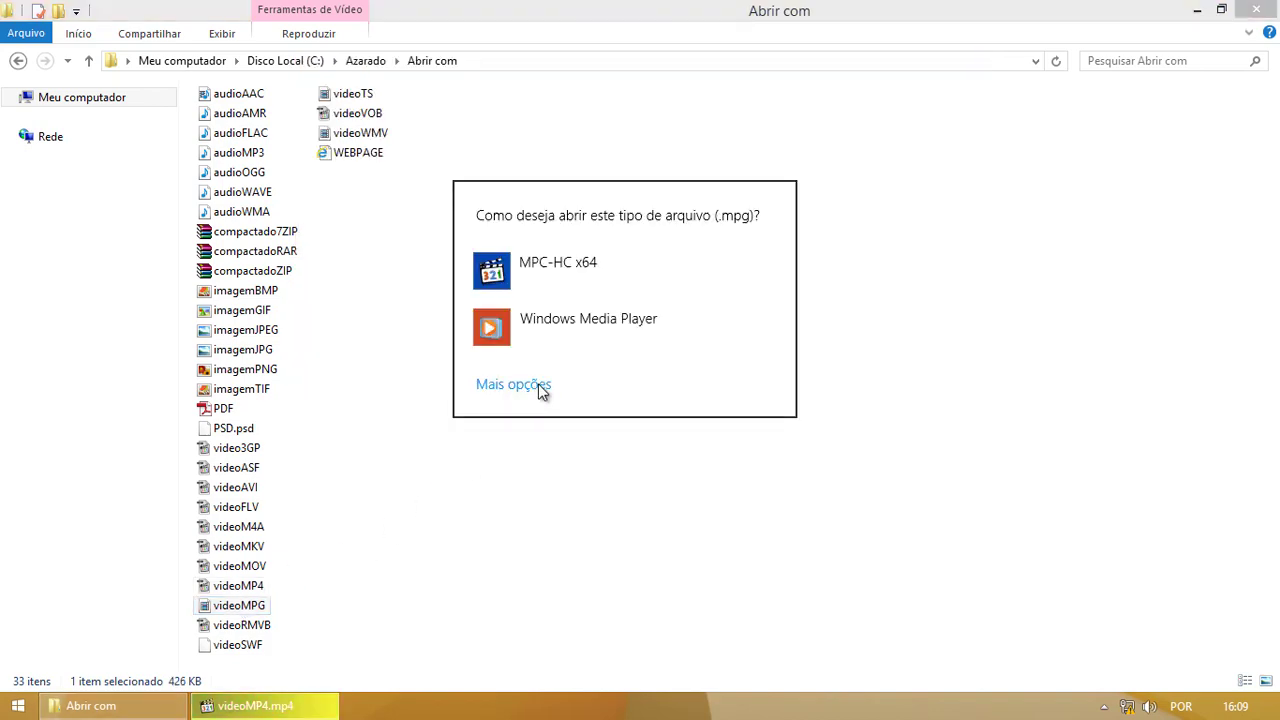
click(574, 278)
click(245, 628)
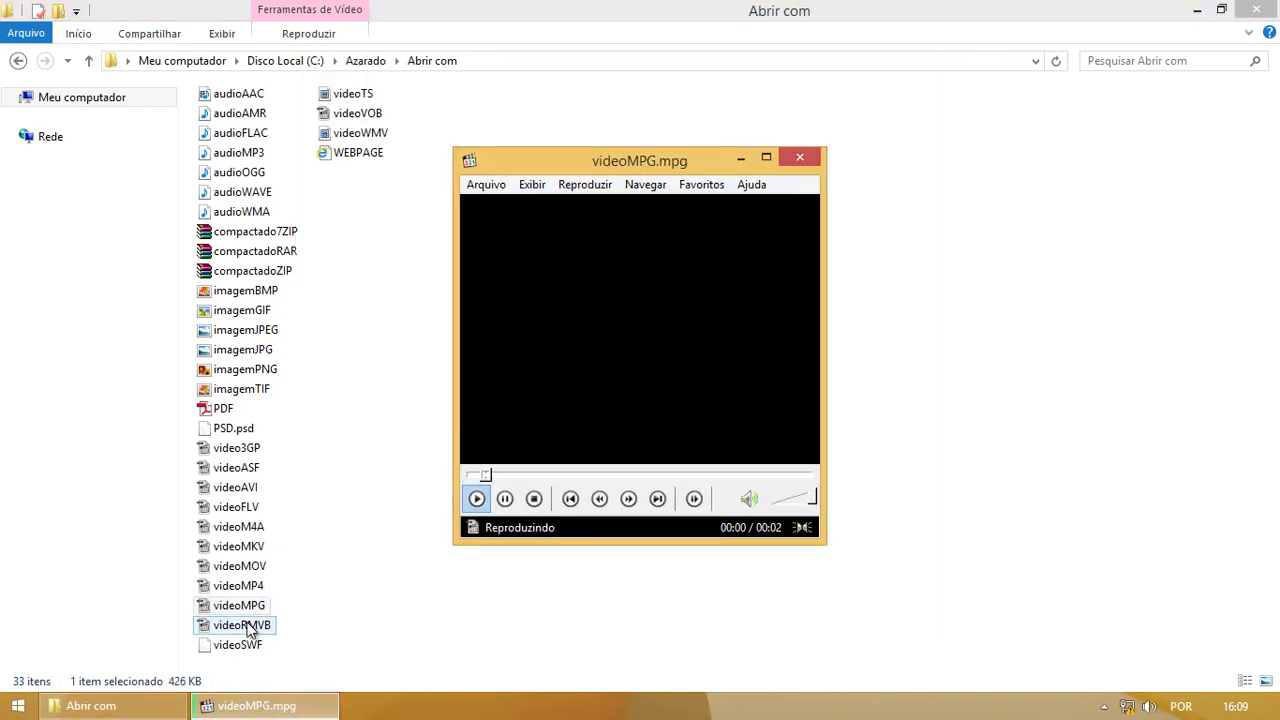
double_click(245, 628)
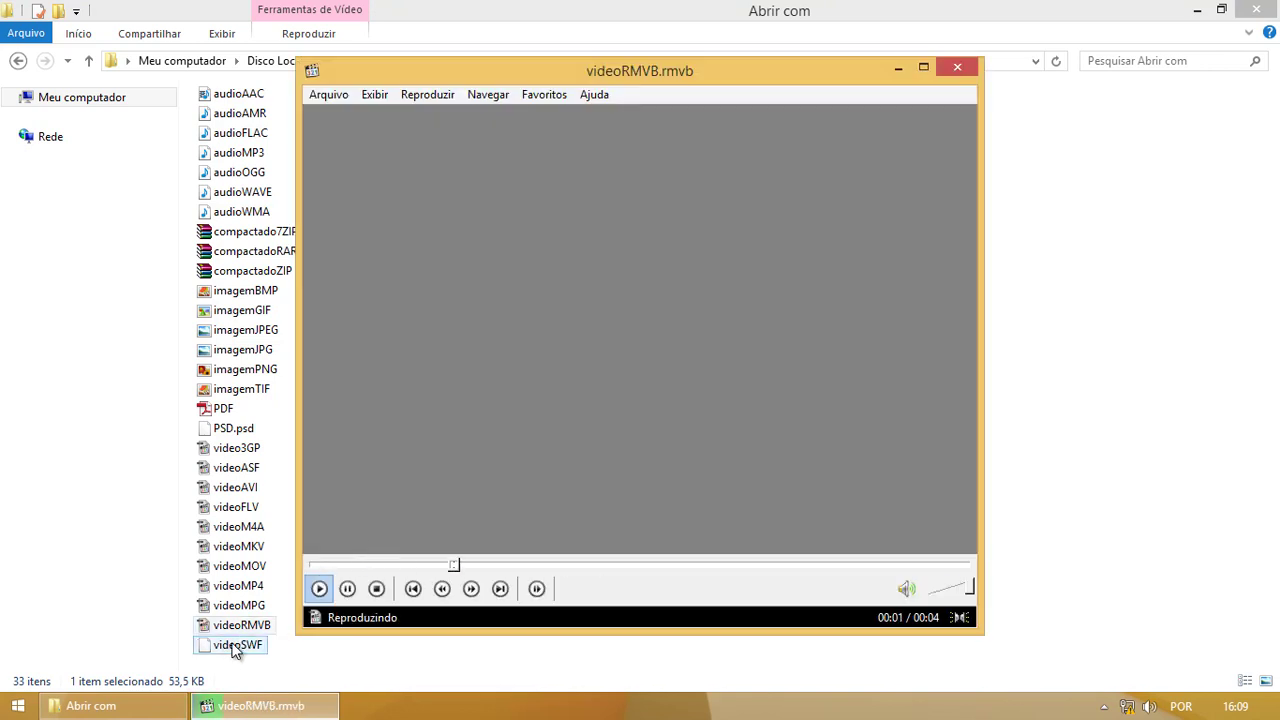
Set MPC-HC x64, from the full list of programs, as the default for all .swf files by opening videoSWF.
click(236, 648)
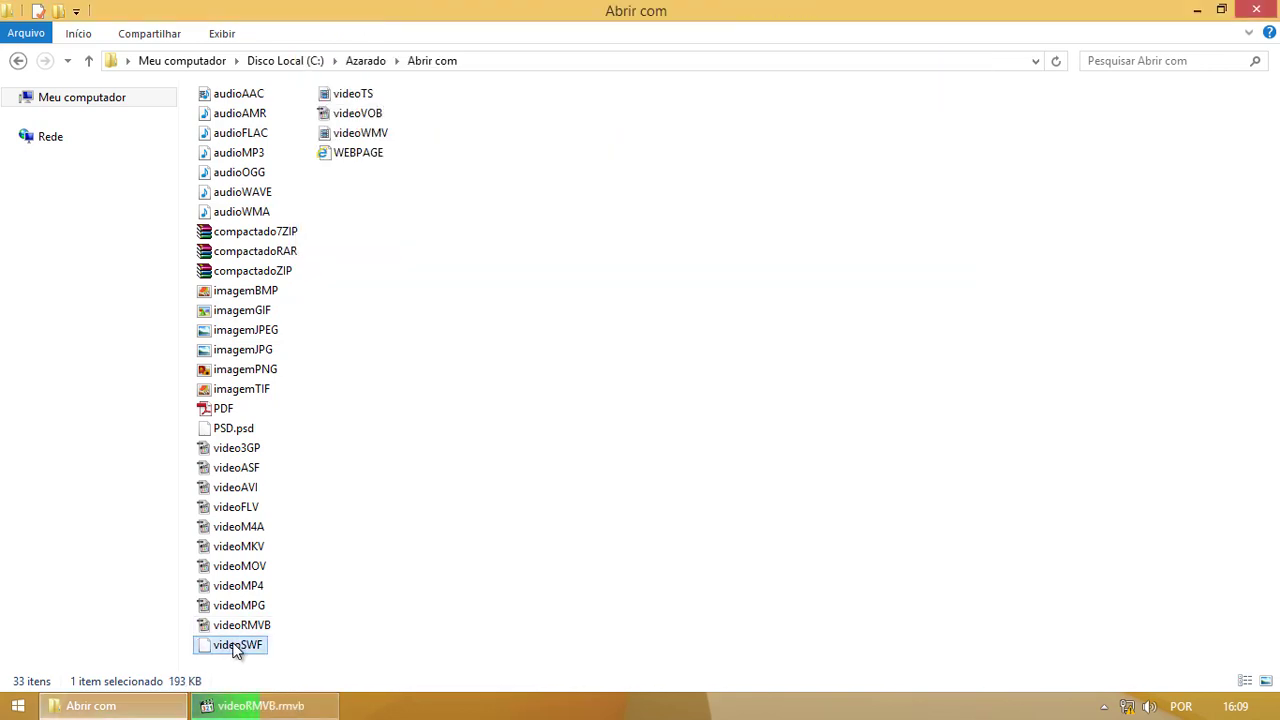
key(Return)
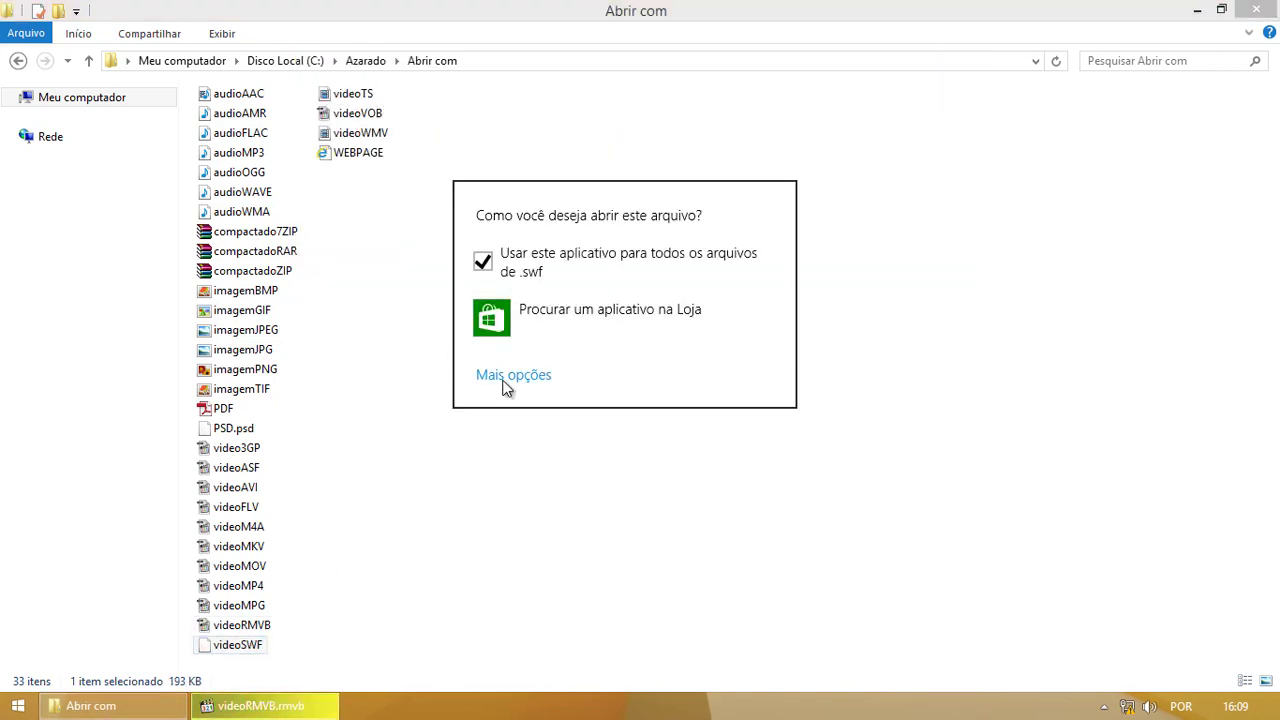
click(503, 377)
scroll(576, 370, down, 3)
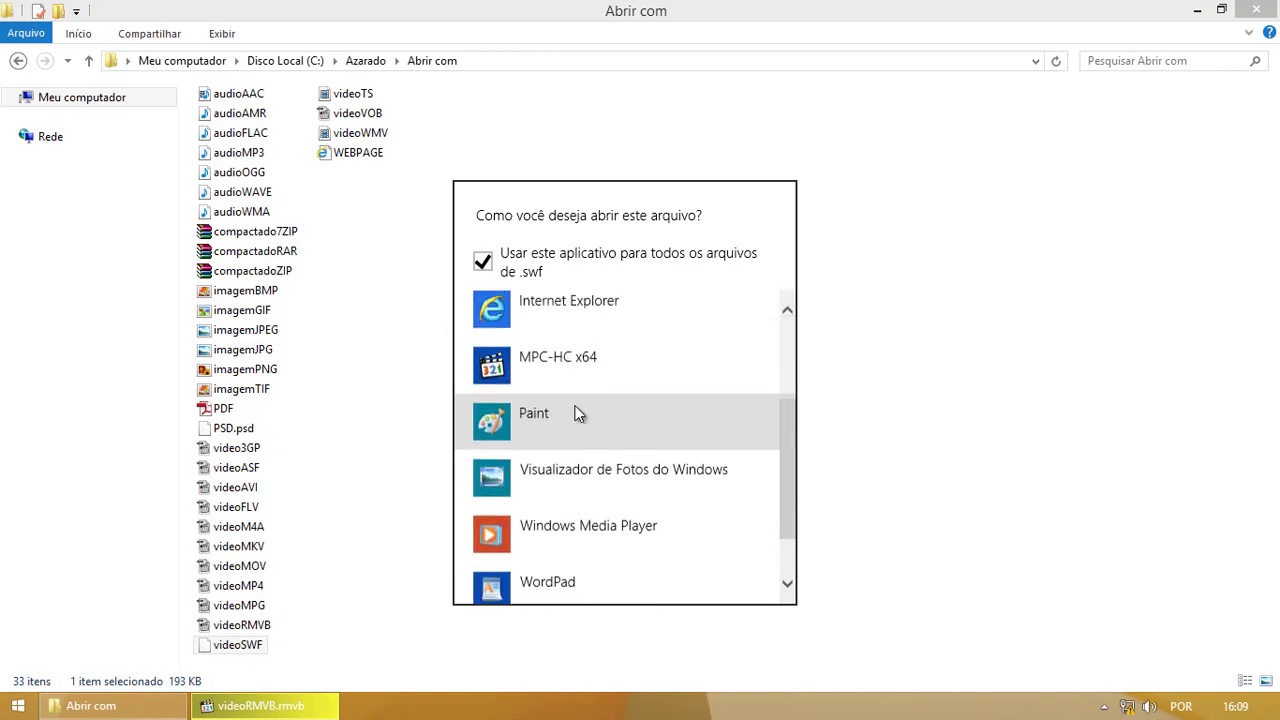
click(583, 386)
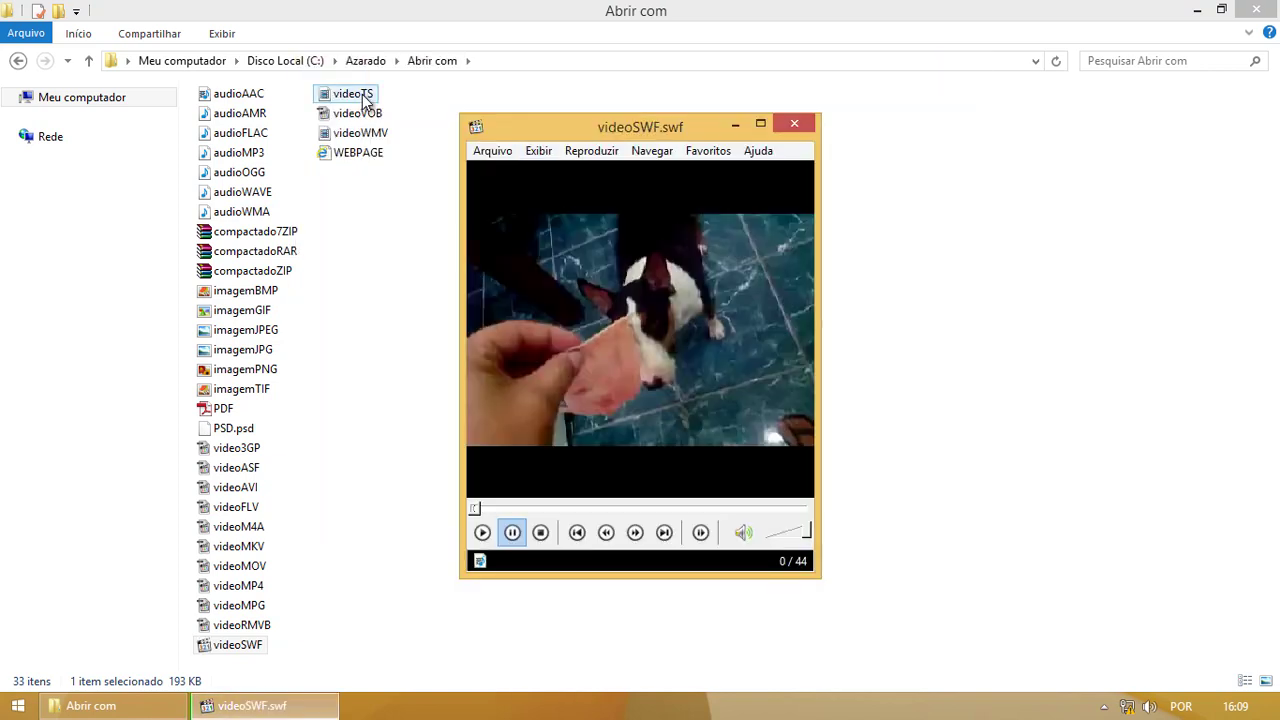
Choose MPC-HC x64 as the program for .ts and .wmv files by opening videoTS and videoWMV, and play videoVOB.
click(364, 98)
double_click(345, 113)
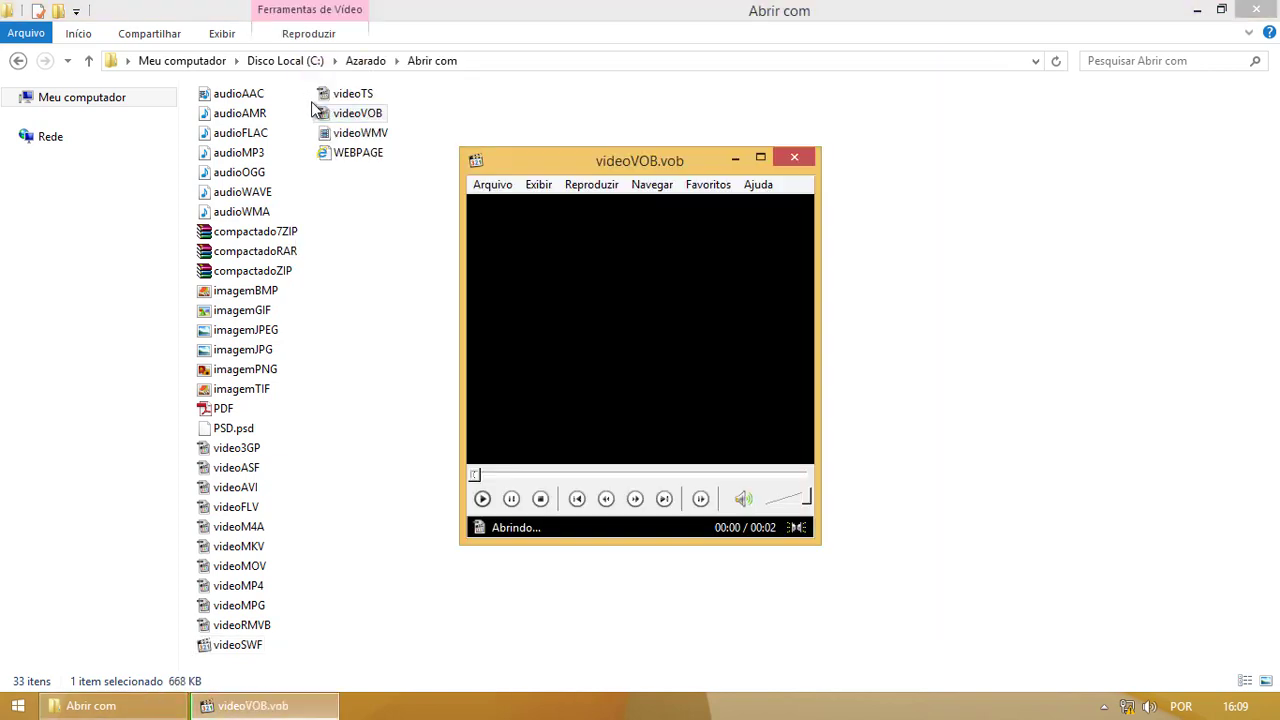
double_click(355, 133)
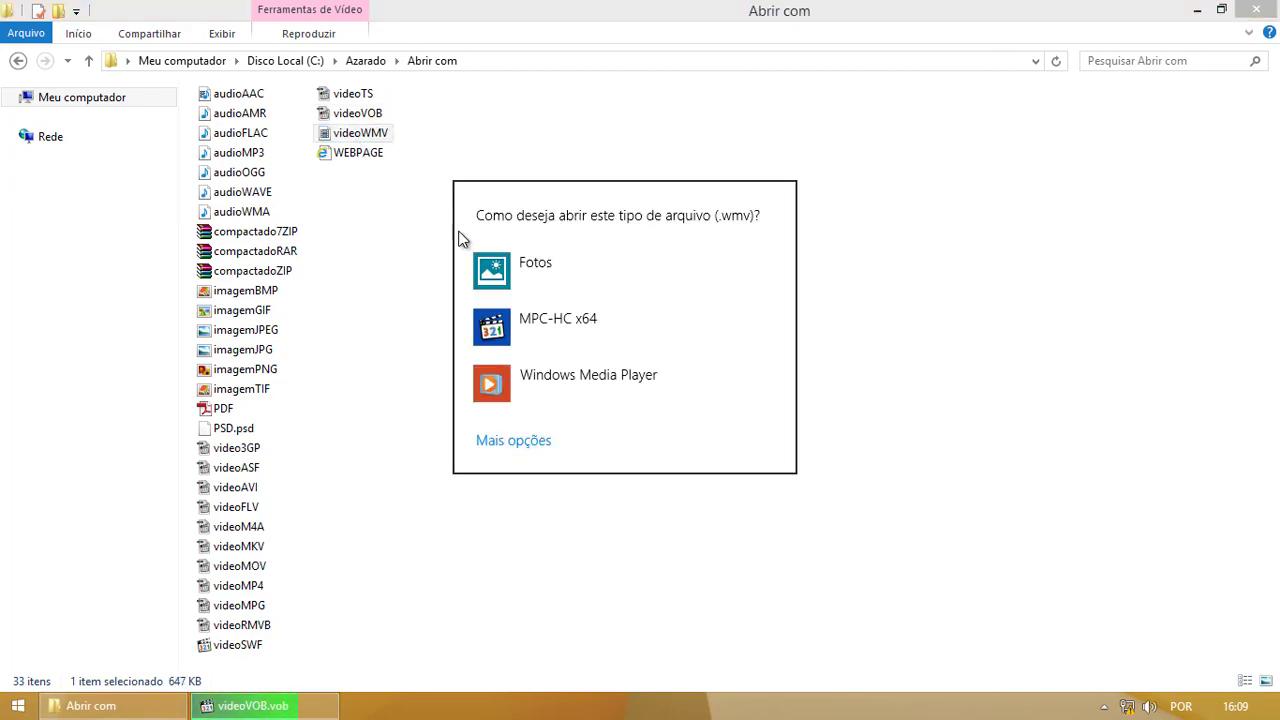
click(533, 328)
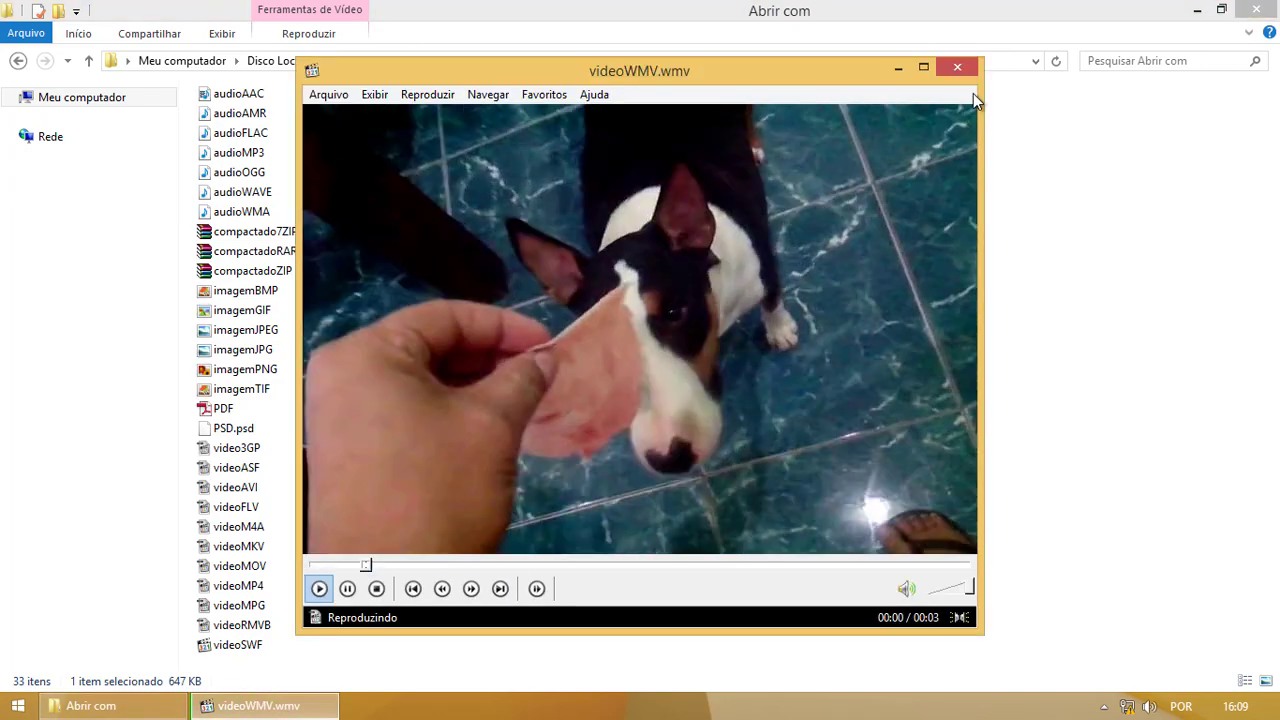
click(958, 68)
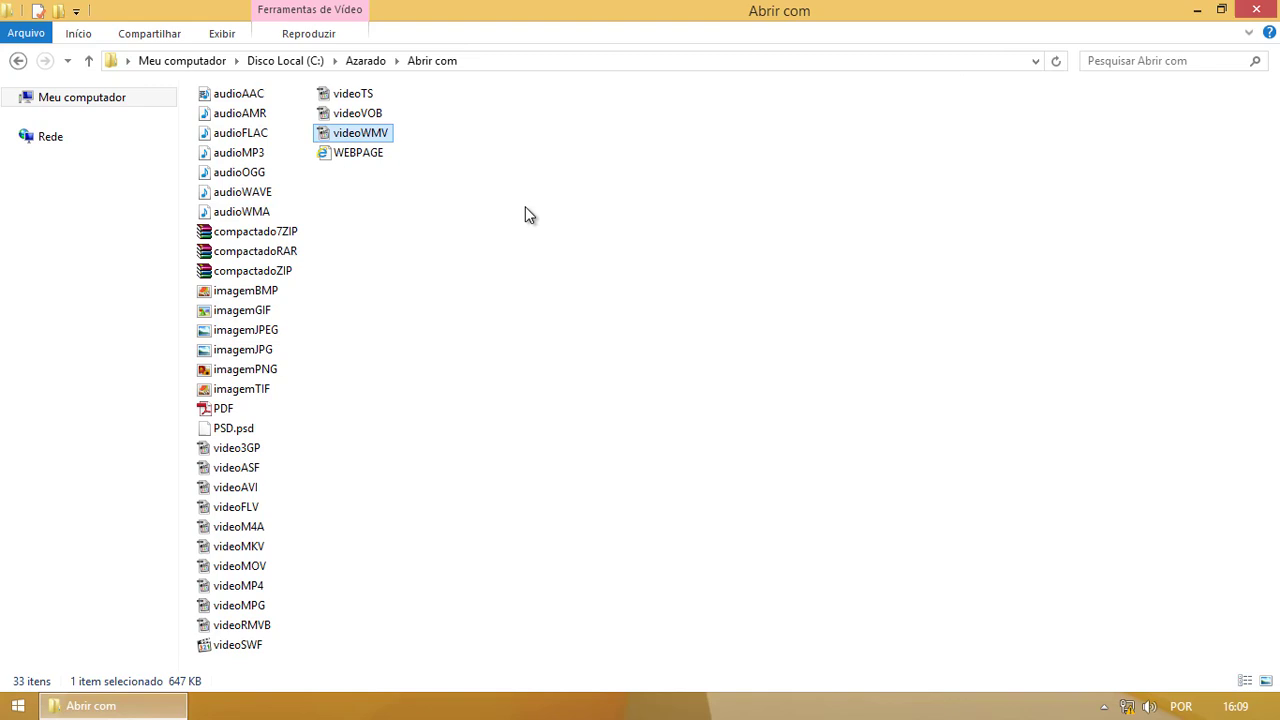
Open the WEBPAGE file in Internet Explorer, dismiss the blocked-content notice and close the browser.
double_click(372, 153)
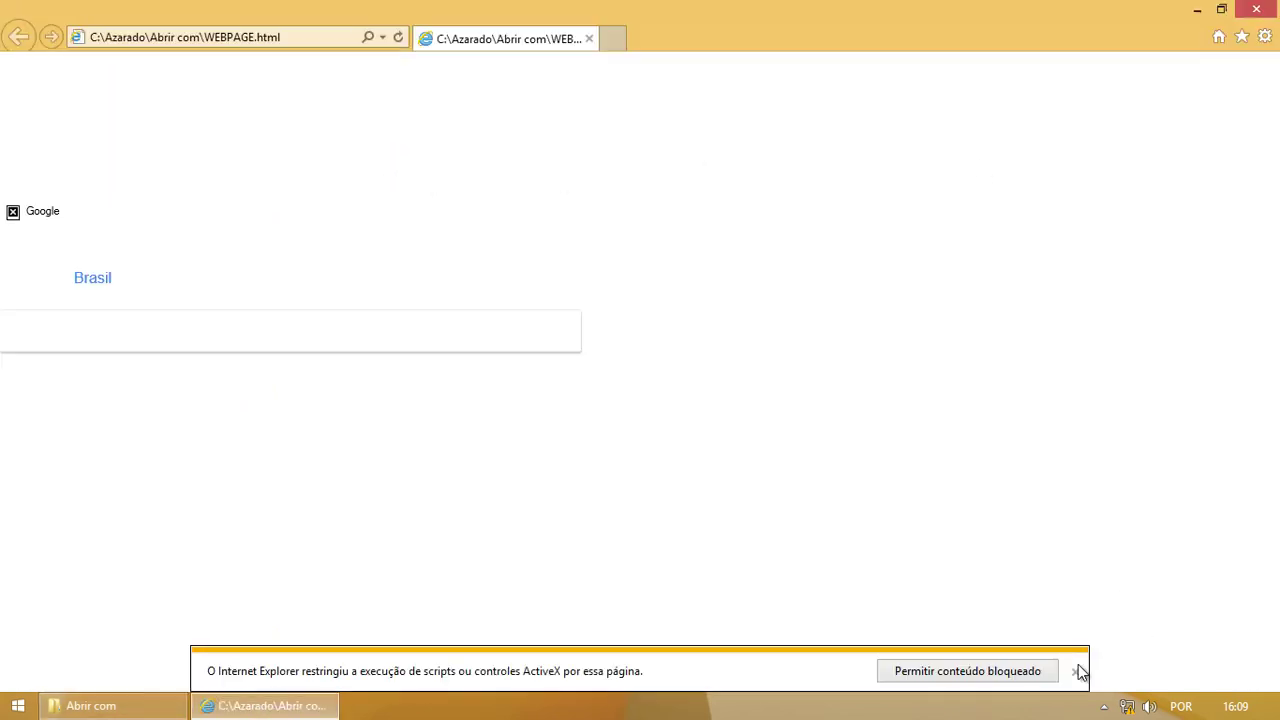
click(1076, 672)
click(1250, 12)
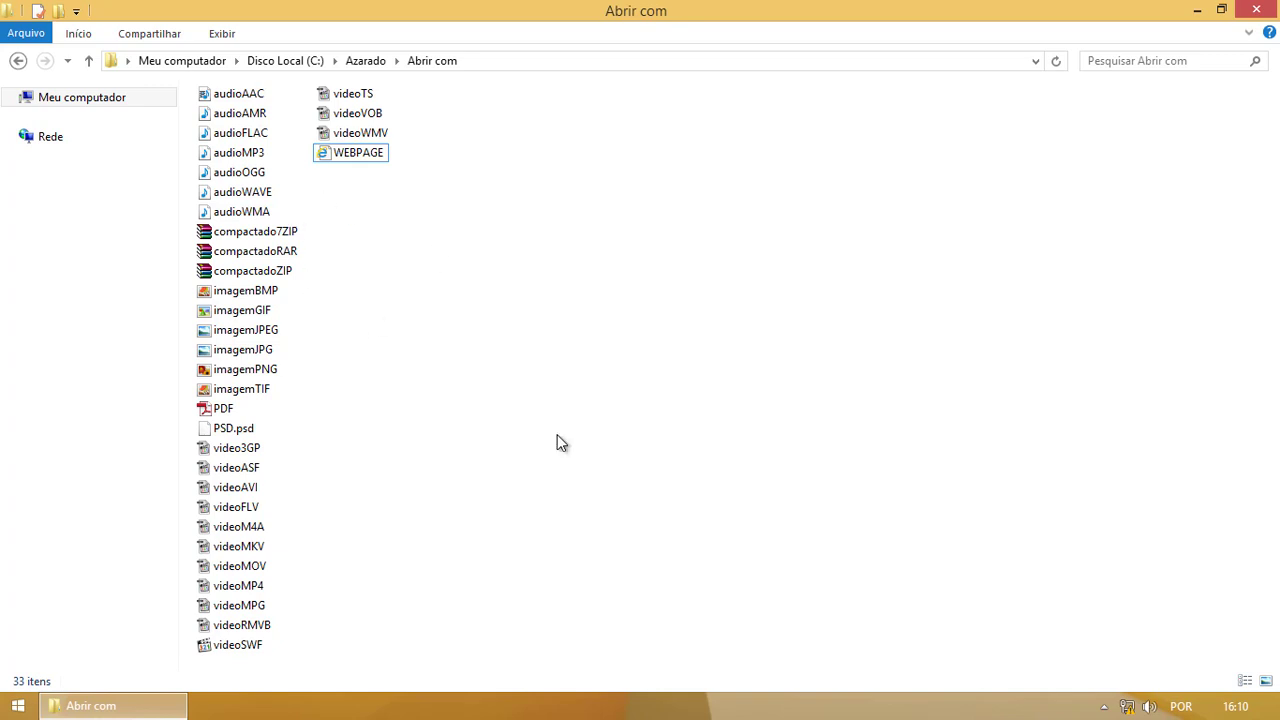
drag(360, 354, 751, 453)
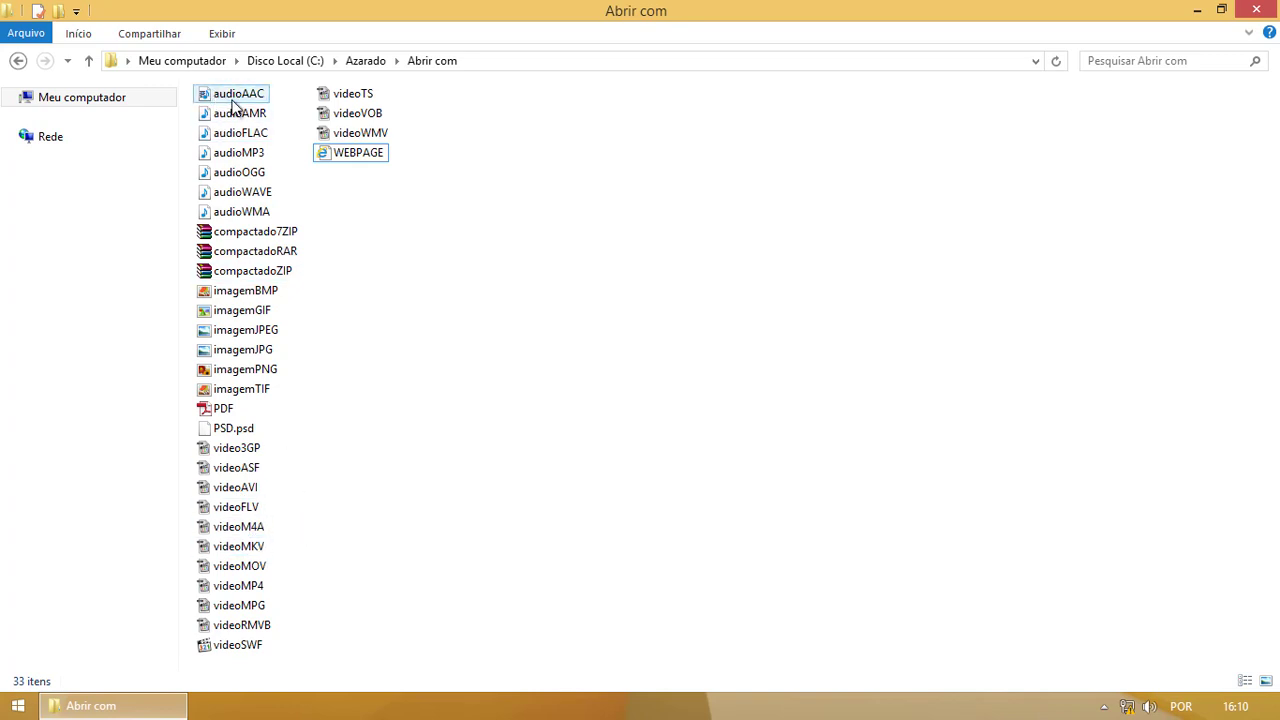
drag(463, 171, 799, 508)
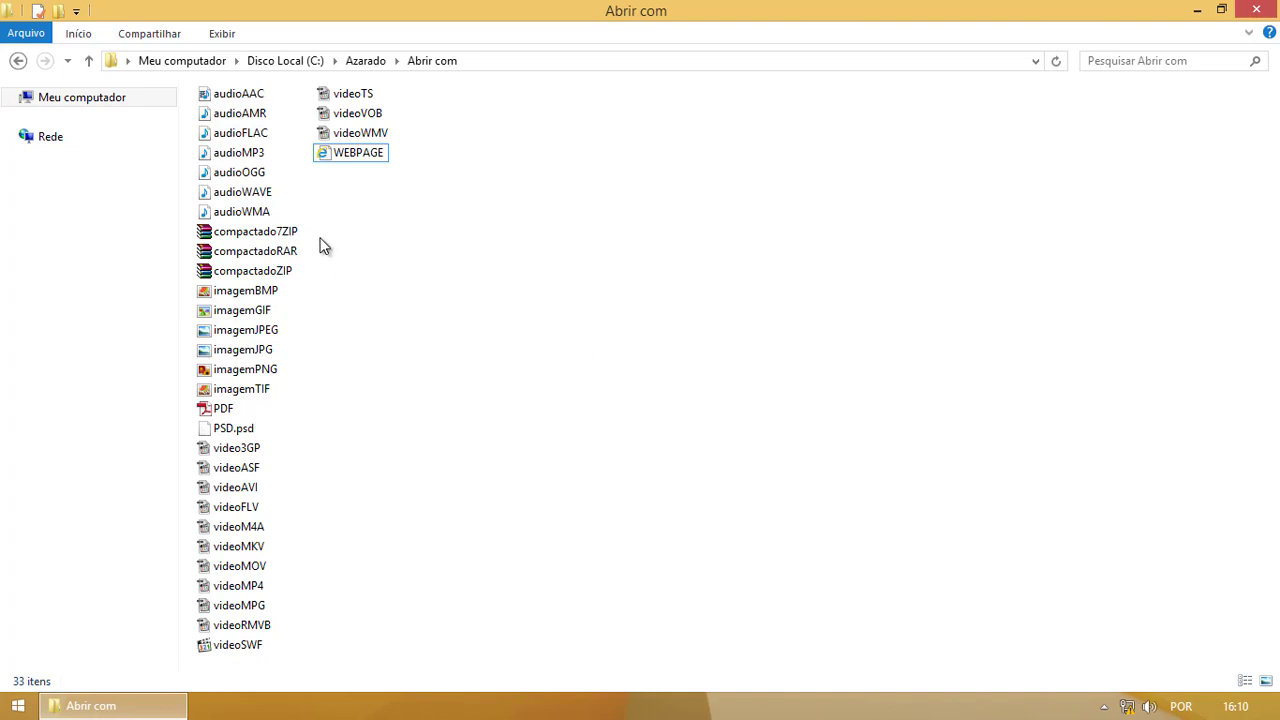
click(243, 321)
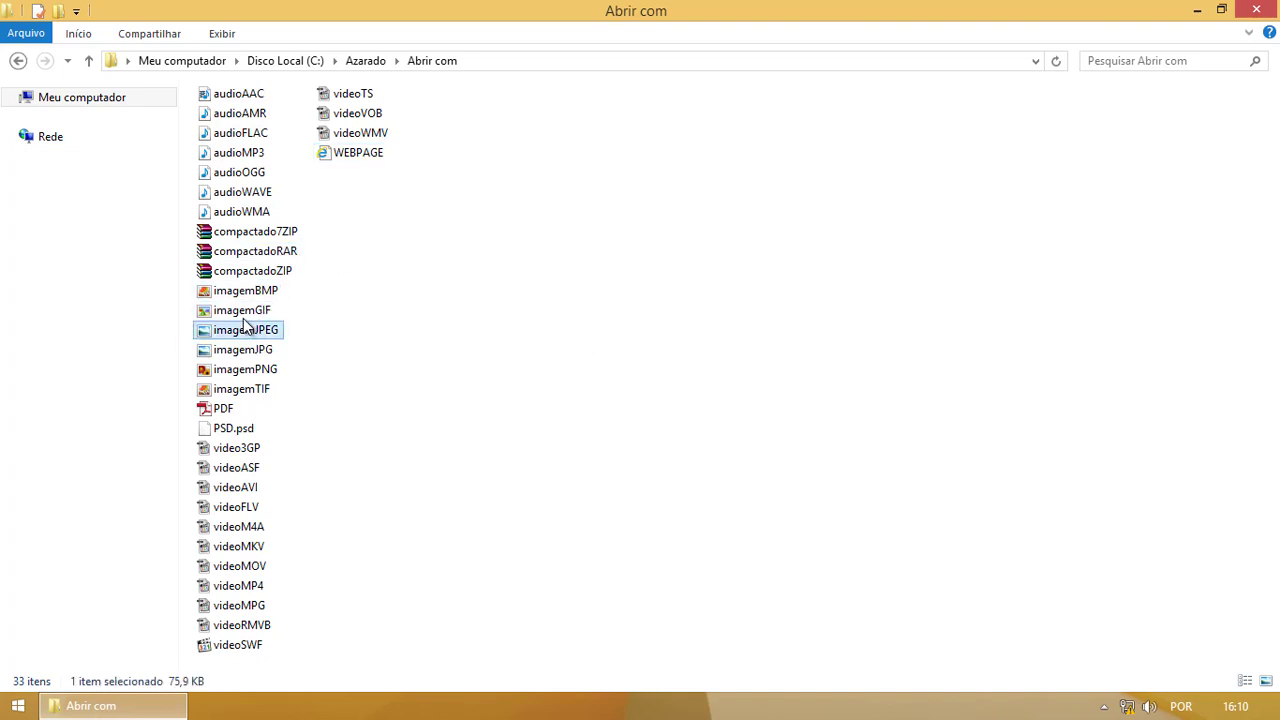
right_click(243, 318)
click(272, 318)
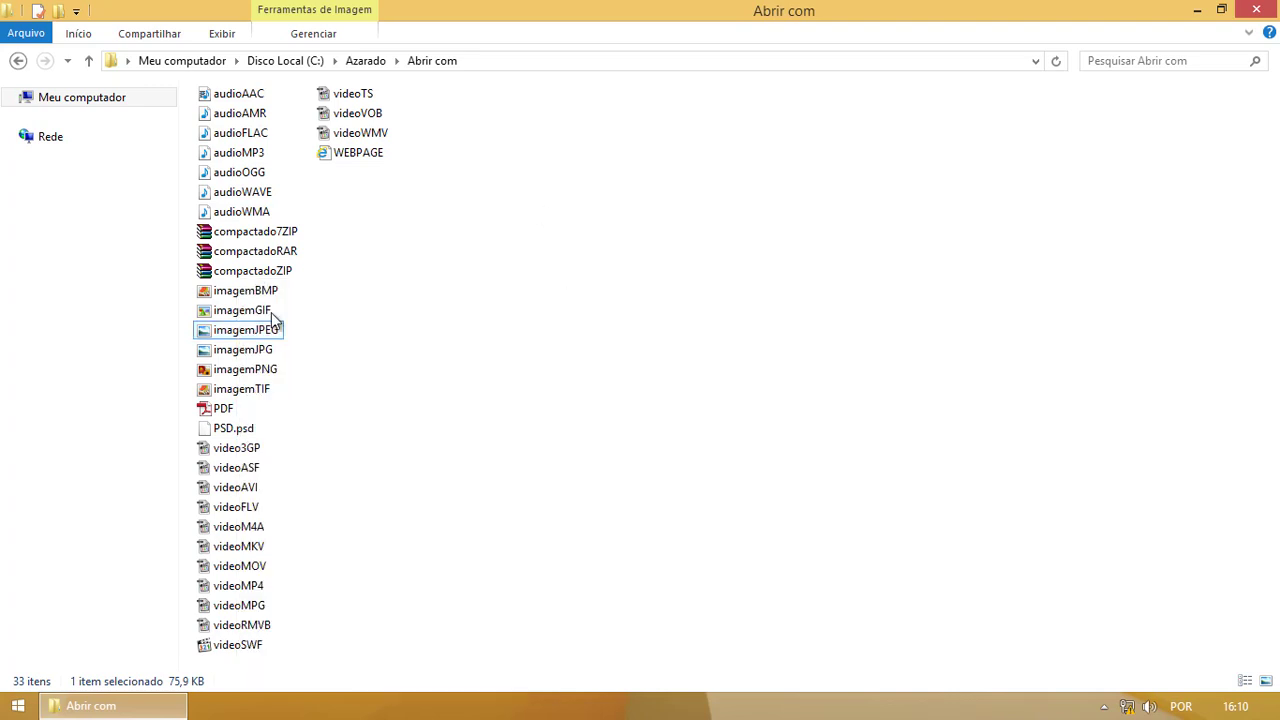
click(272, 318)
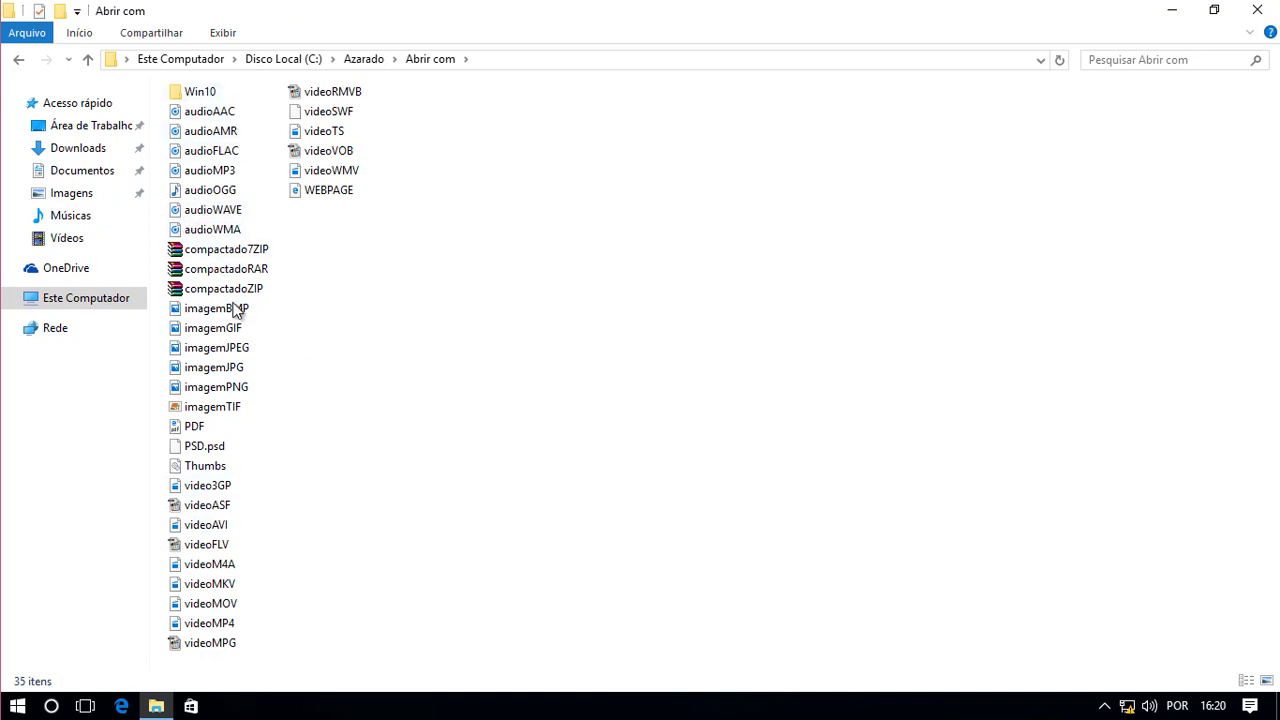
Open imagemGIF in the Windows 10 Abrir com folder to check its default viewer, and close it.
double_click(200, 328)
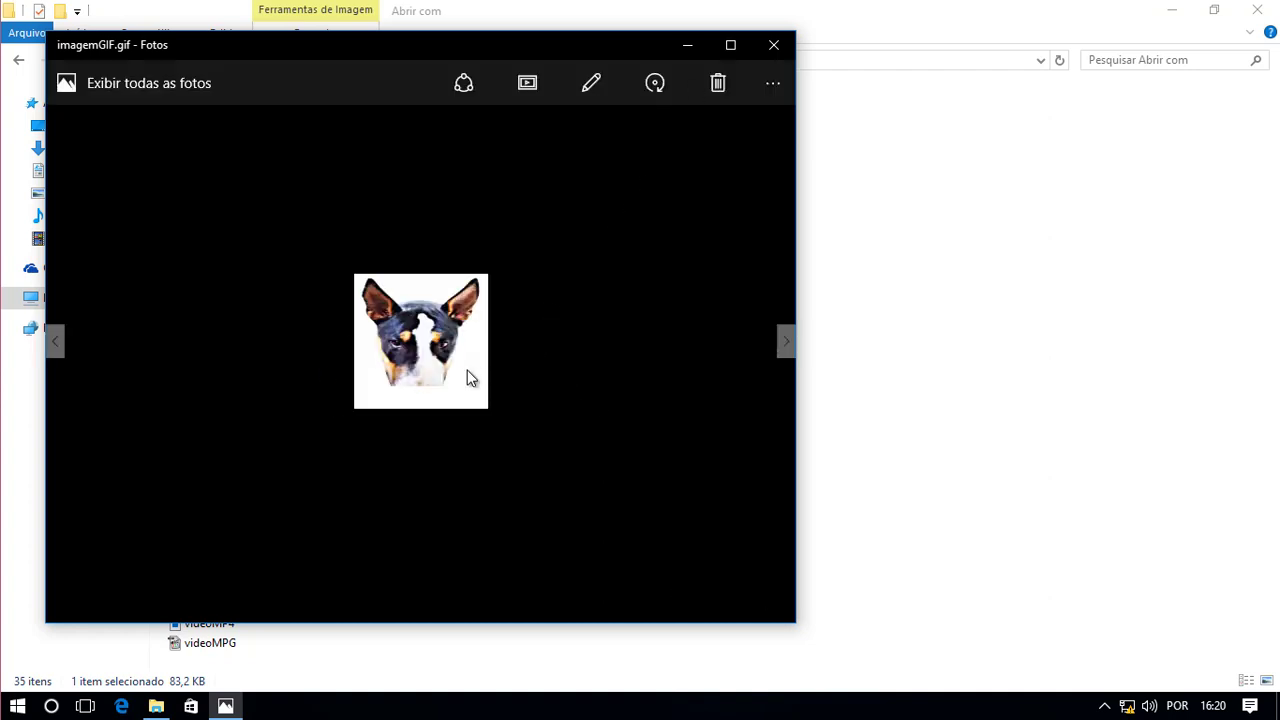
click(775, 47)
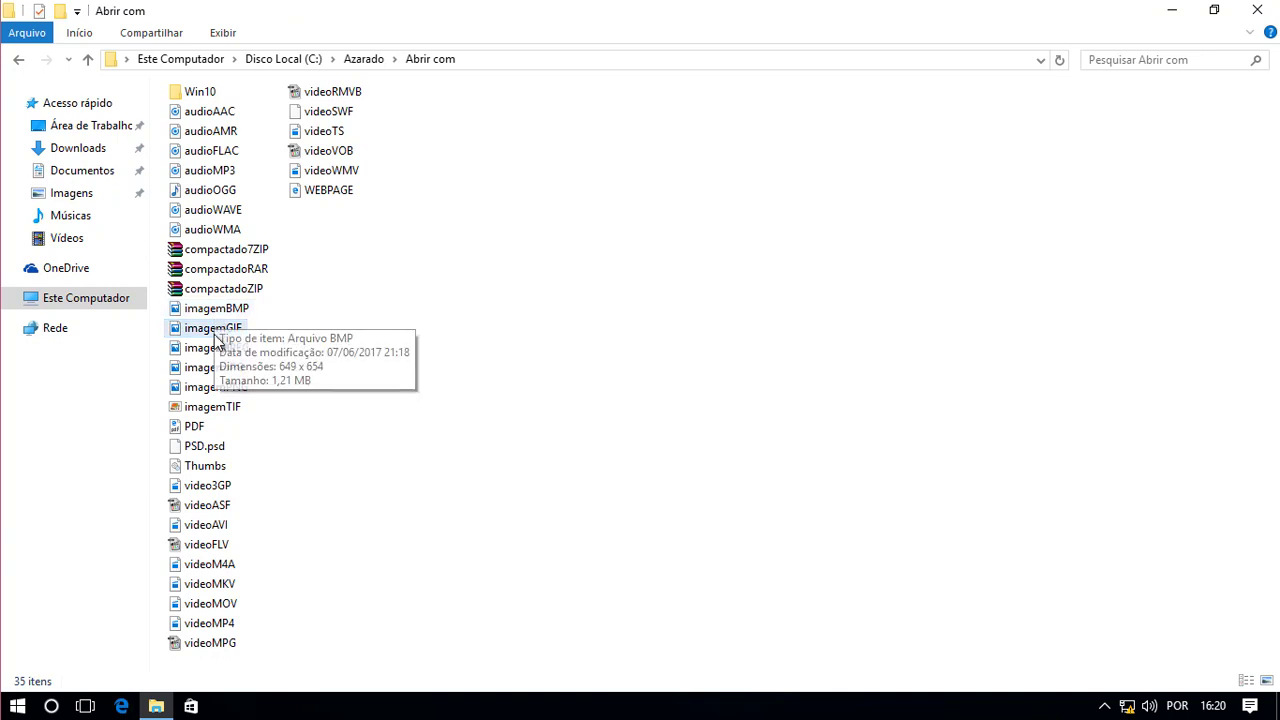
mouse_move(212, 315)
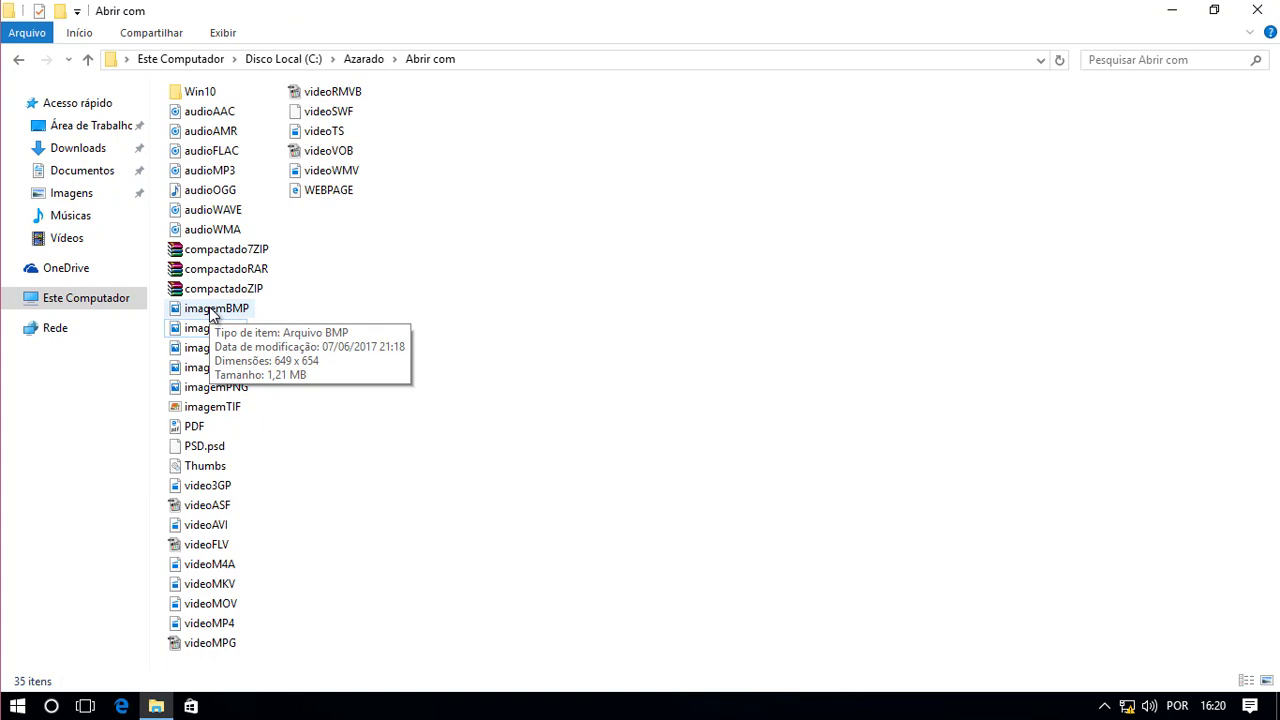
Merge the fotos.windows registry file from the Win10 folder into the registry and return to the Abrir com folder.
double_click(204, 92)
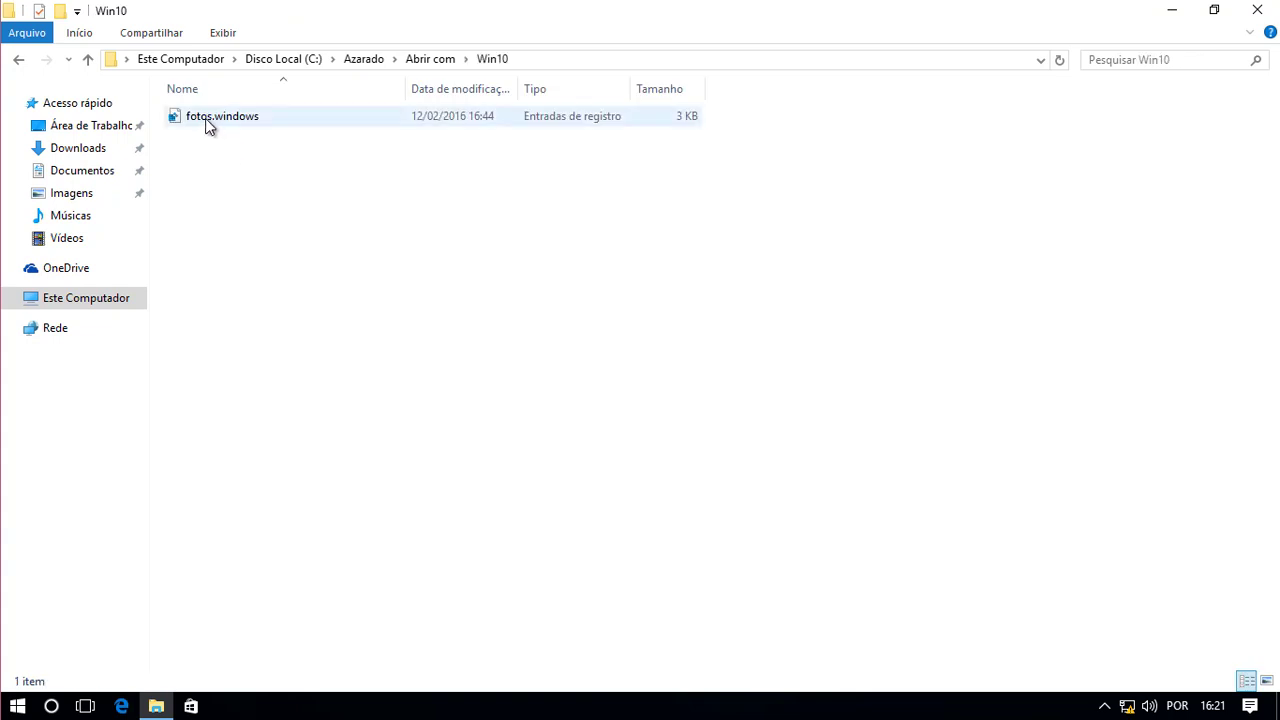
double_click(220, 120)
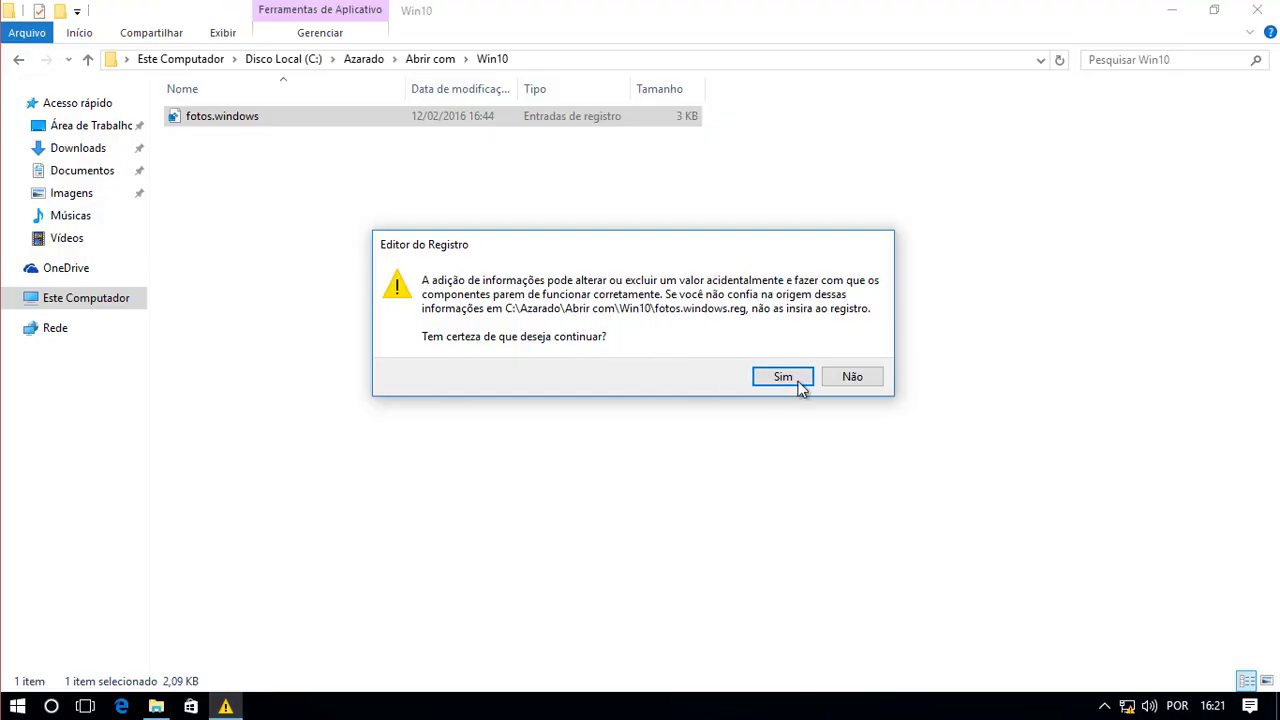
click(801, 380)
click(852, 357)
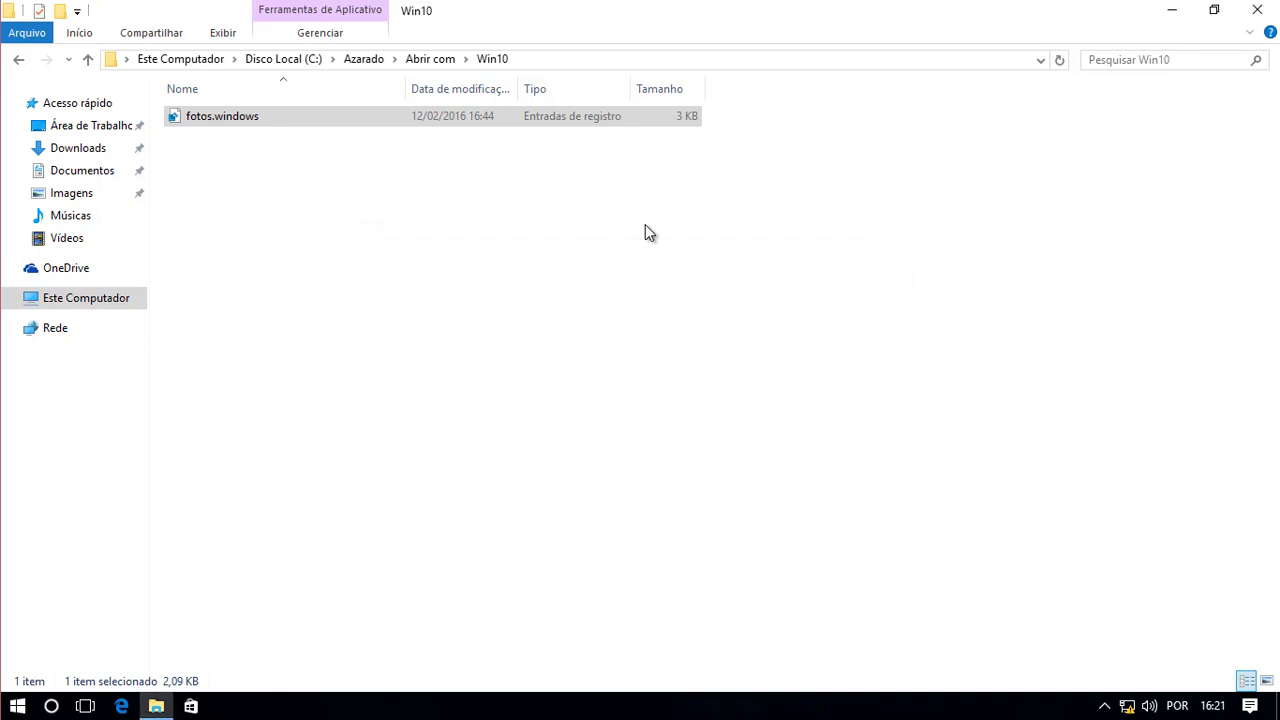
click(430, 60)
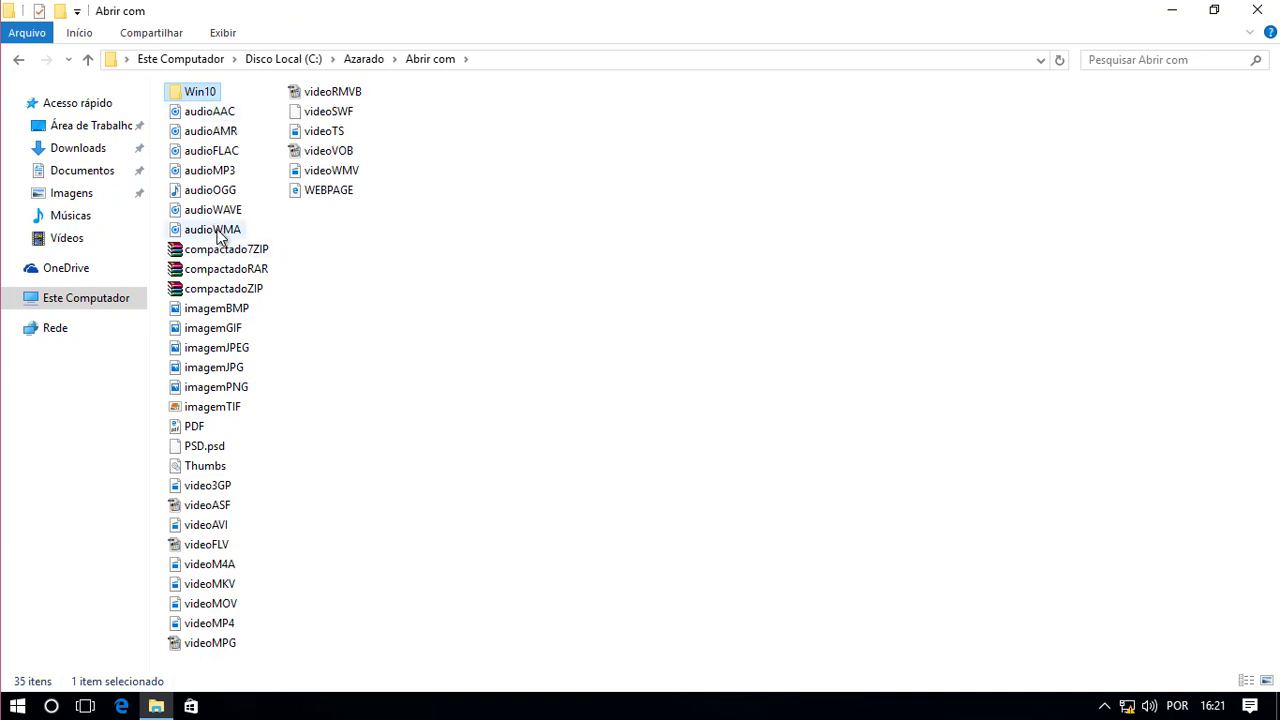
Open videoWMV to view the programs offered for .wmv files, and dismiss the program chooser without selecting one.
mouse_move(218, 234)
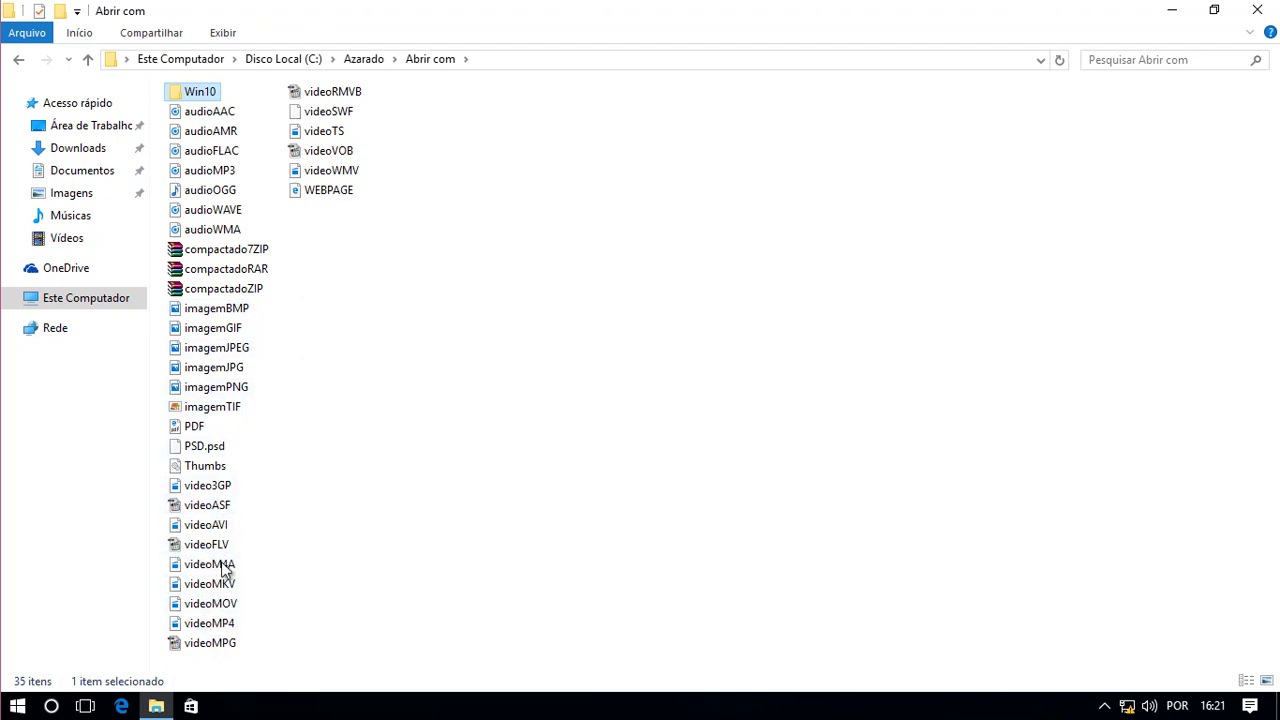
click(322, 176)
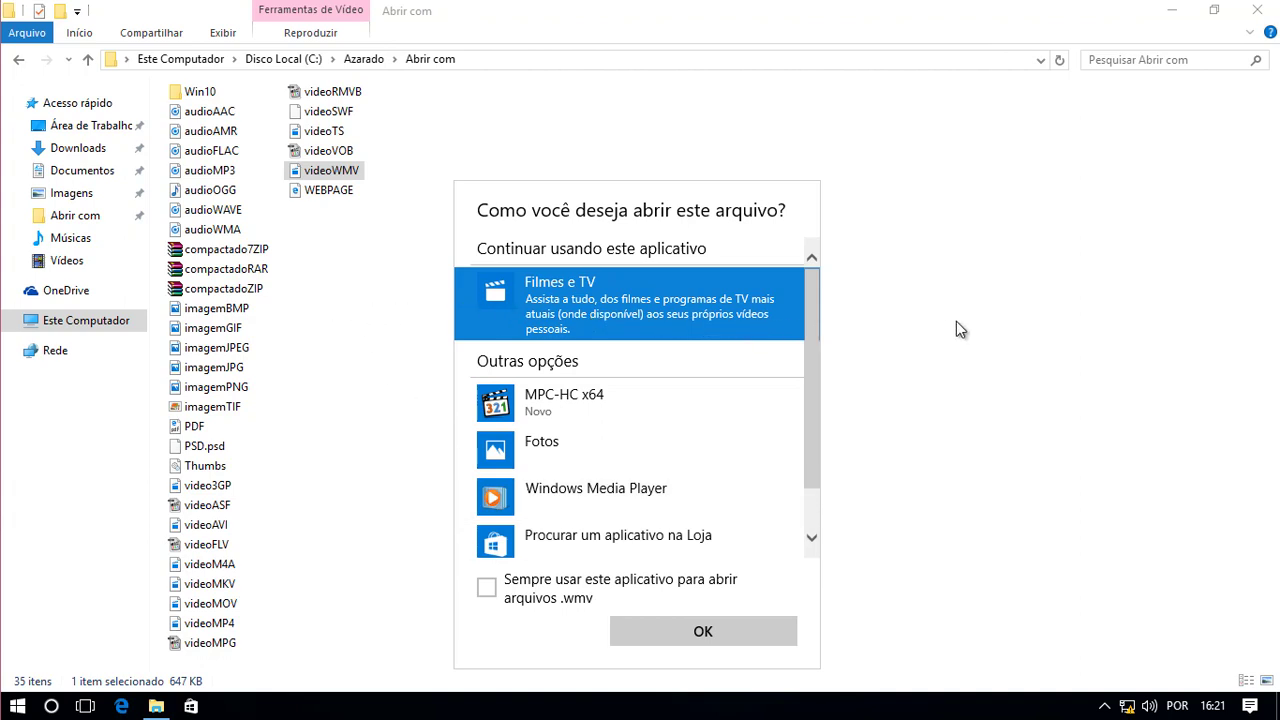
click(1031, 351)
click(505, 317)
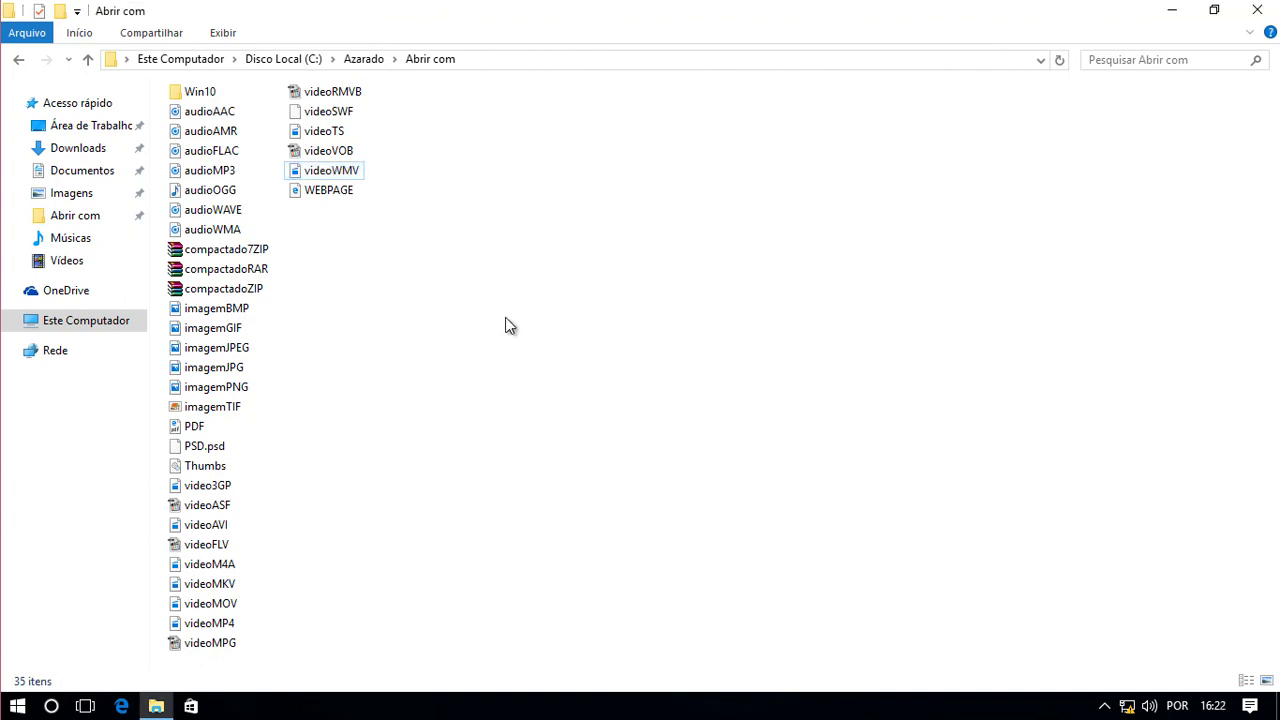
Set Windows Media Player to always open .aac files by opening audioAAC, and move the player window off the file list.
click(192, 114)
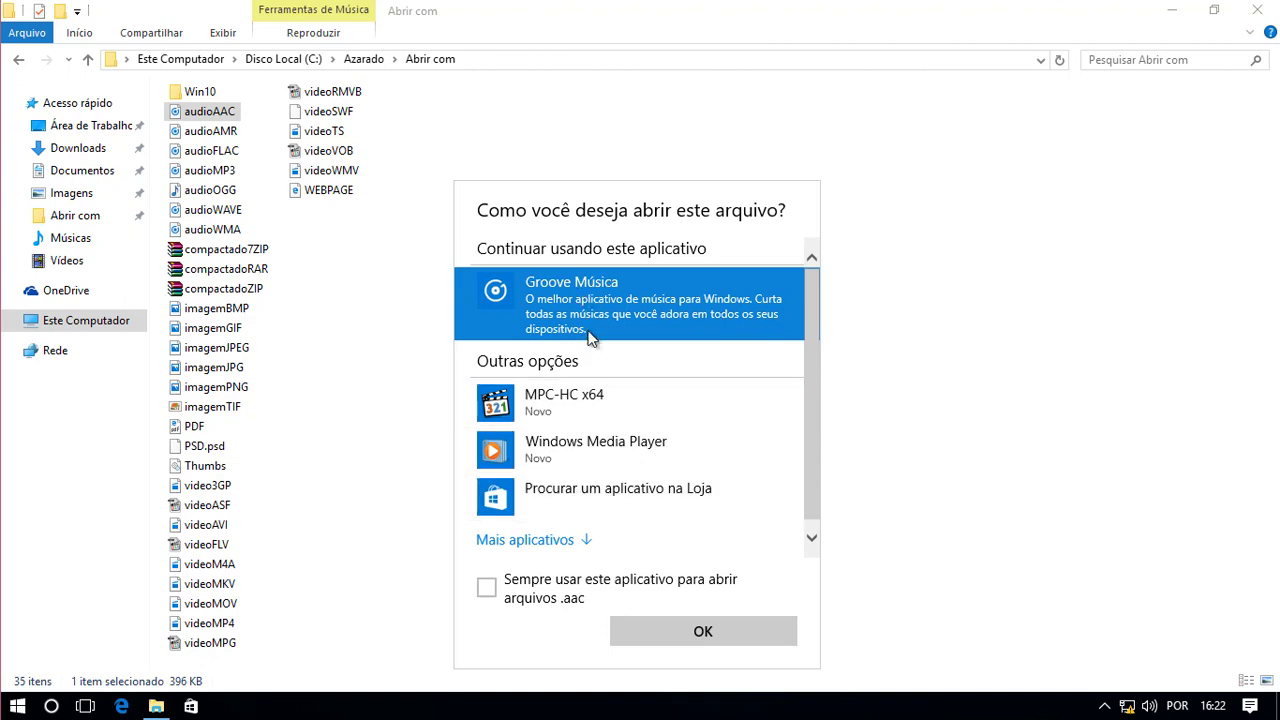
click(487, 592)
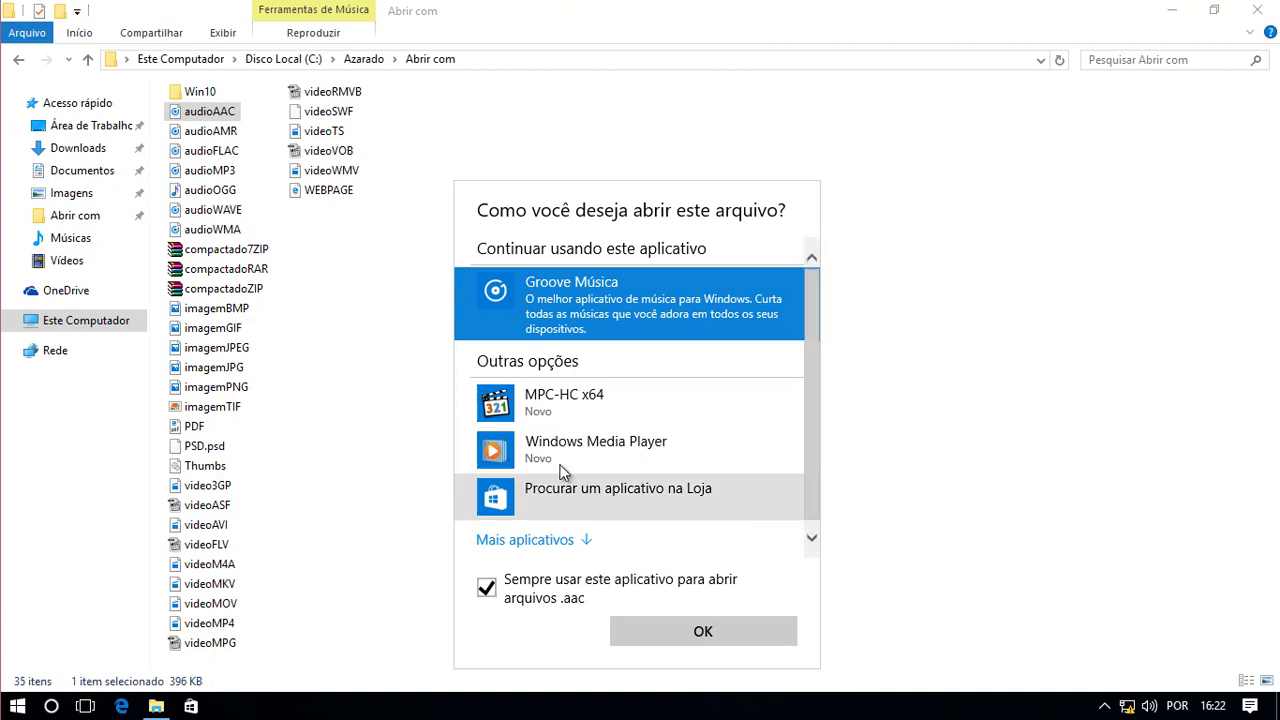
scroll(550, 450, down, 1)
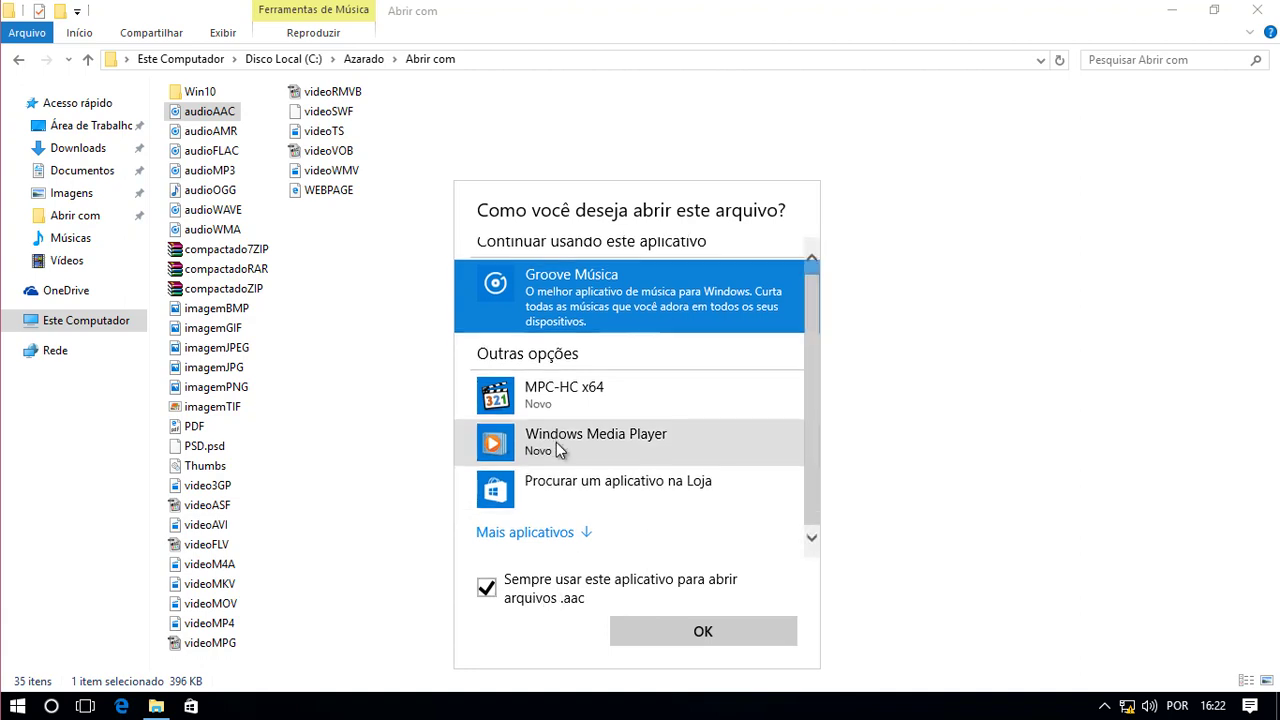
click(533, 532)
scroll(535, 540, down, 4)
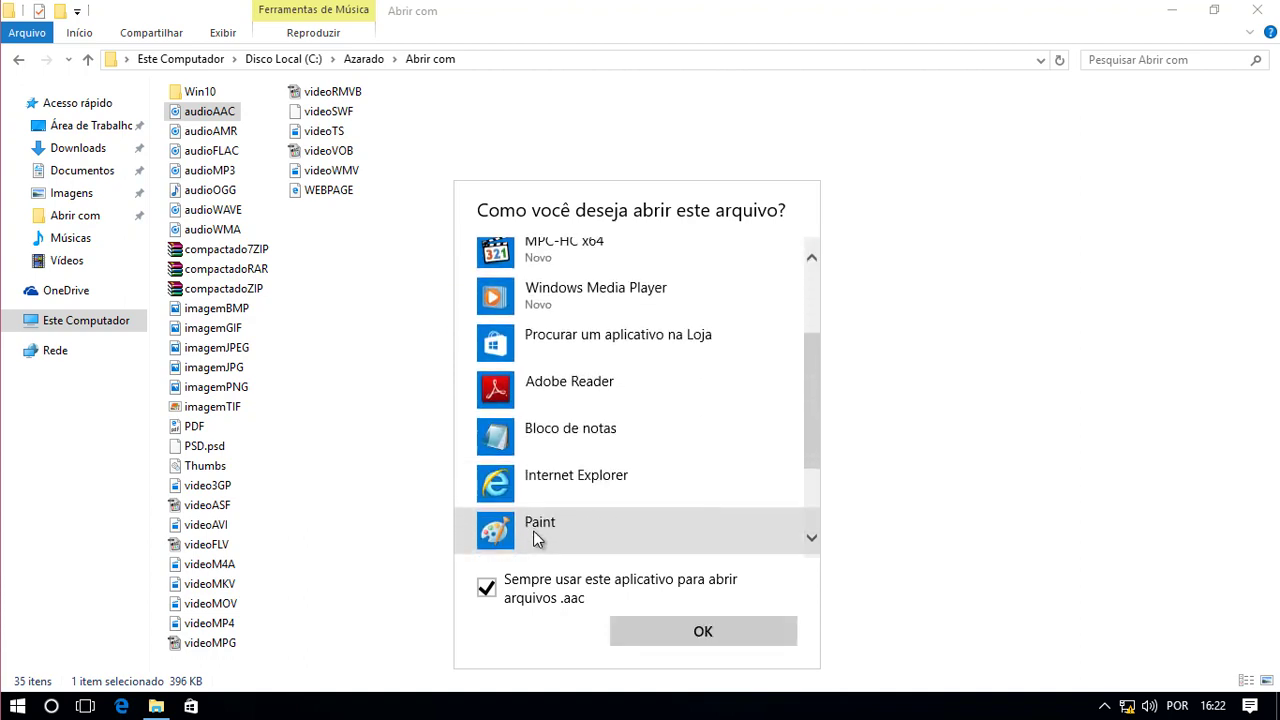
scroll(525, 500, up, 3)
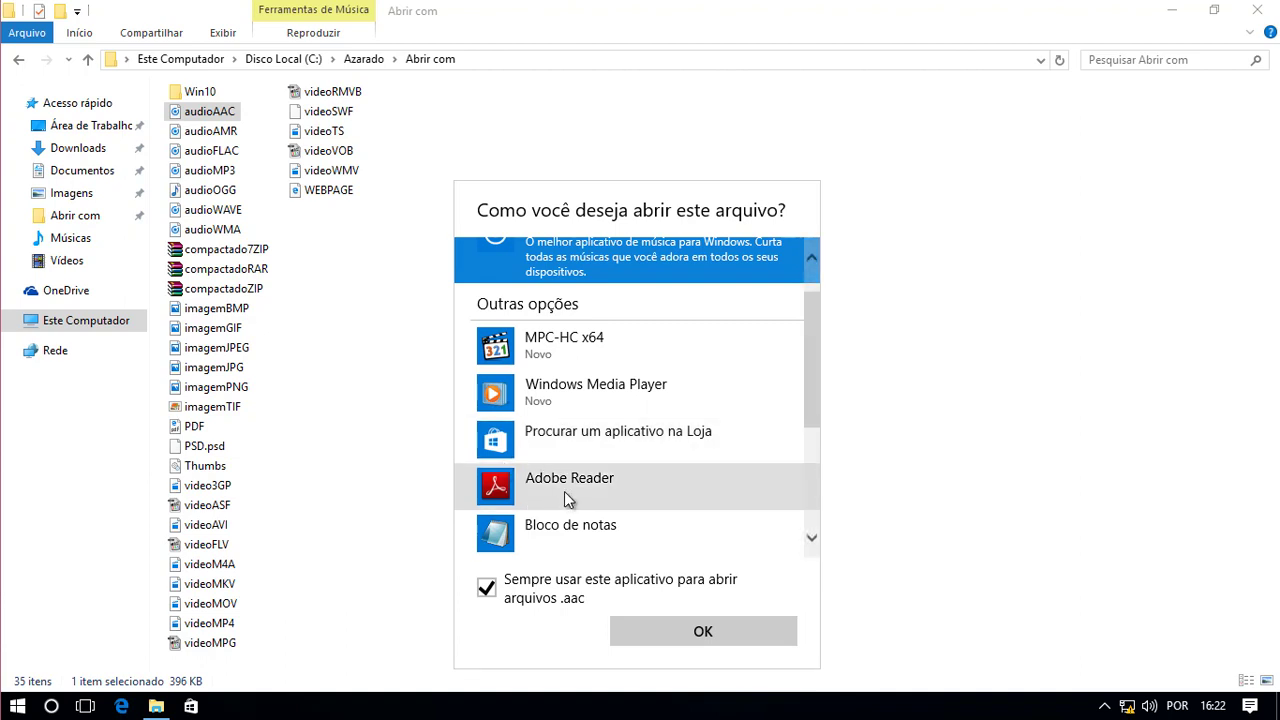
scroll(574, 426, up, 1)
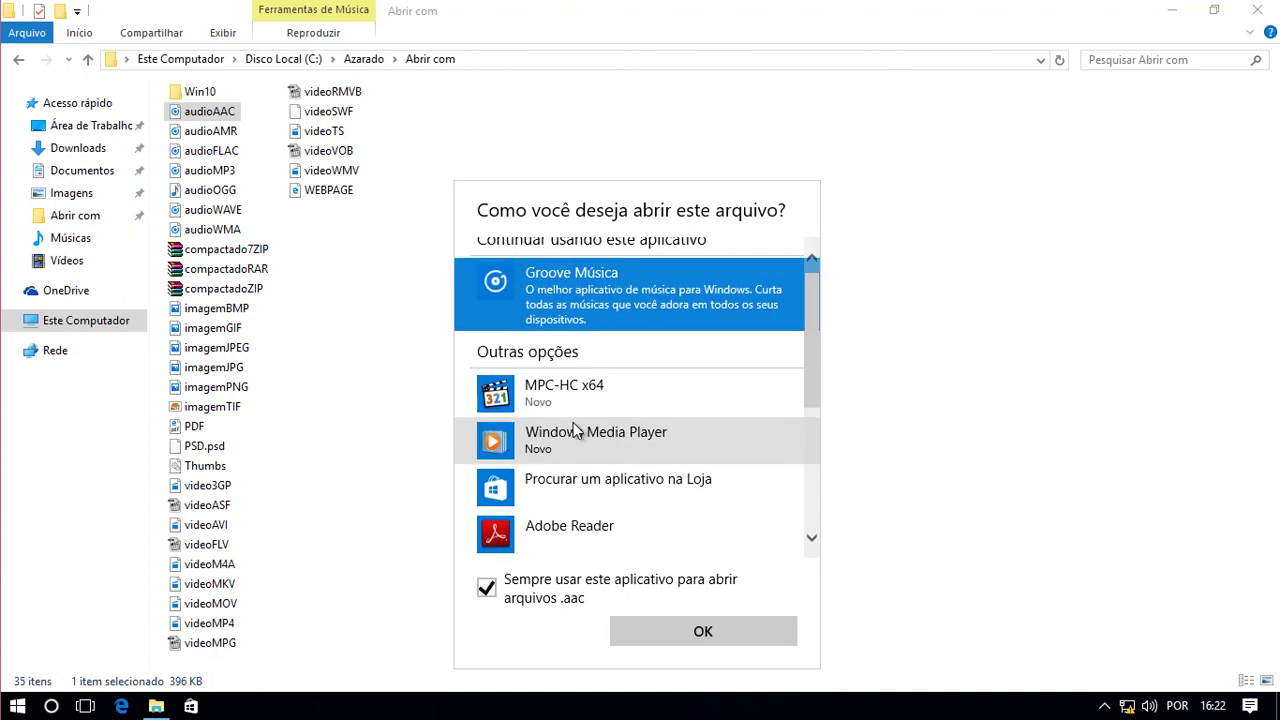
click(574, 445)
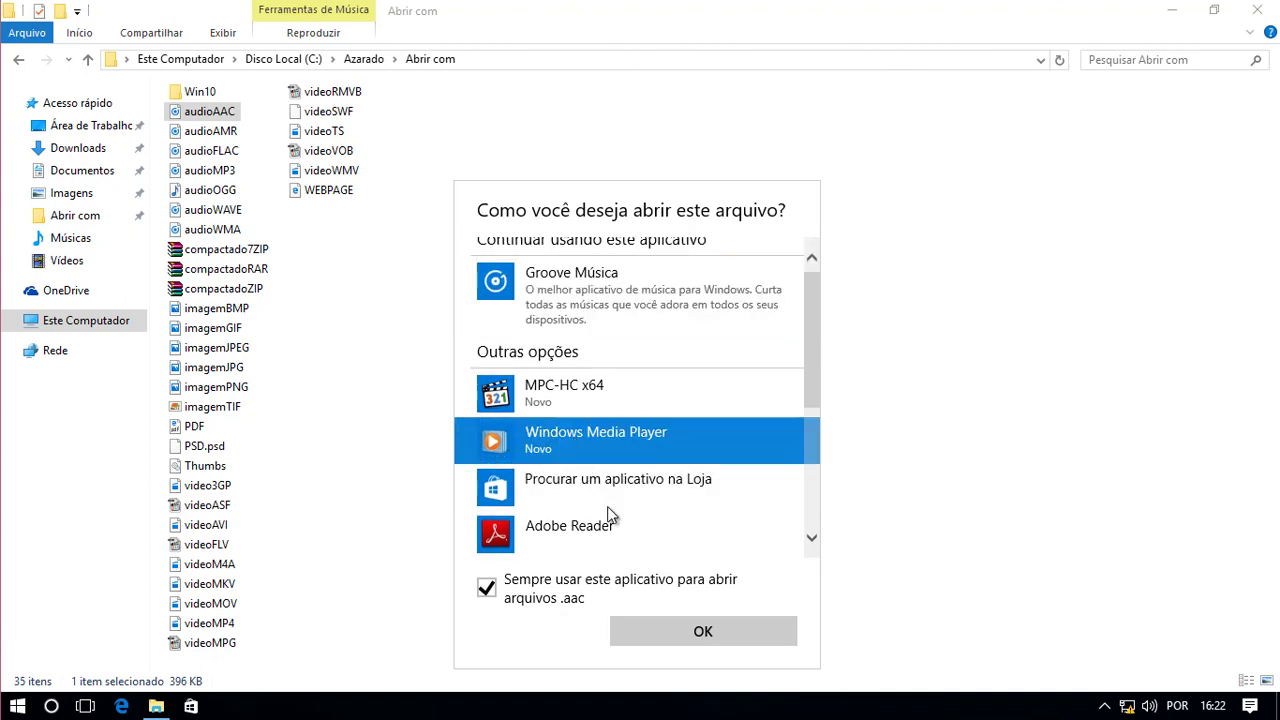
click(686, 643)
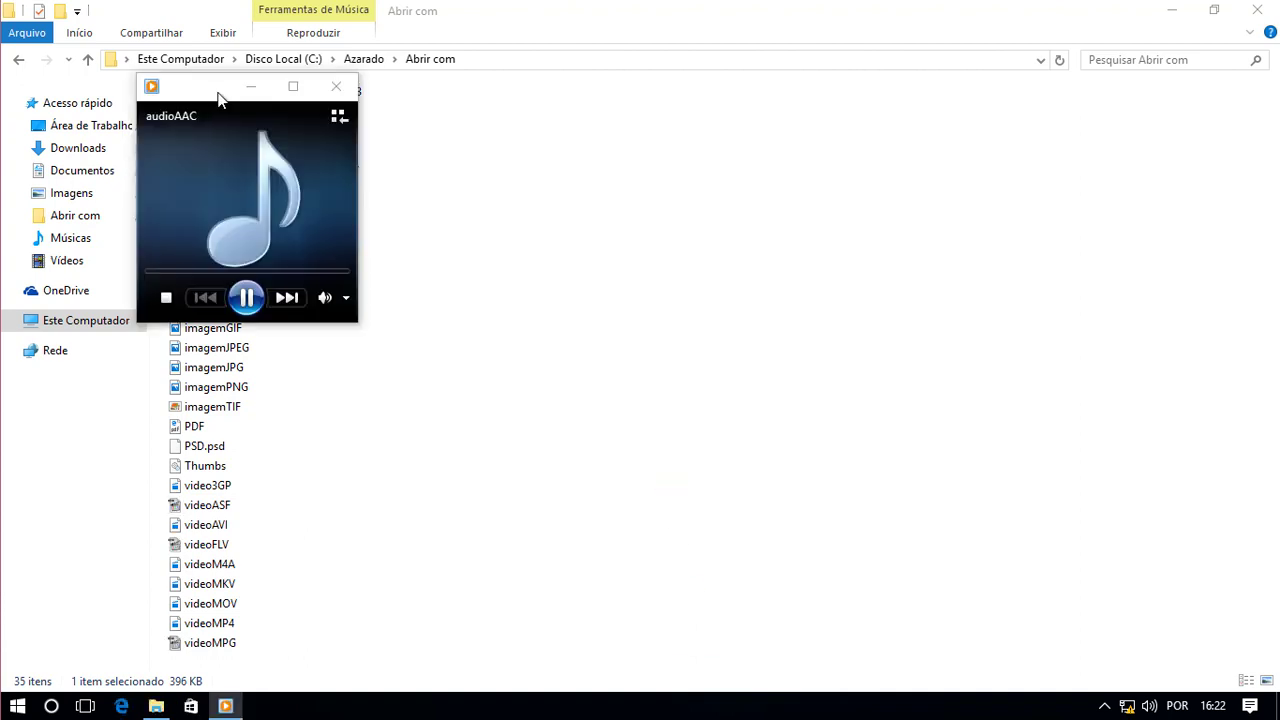
drag(220, 97, 603, 269)
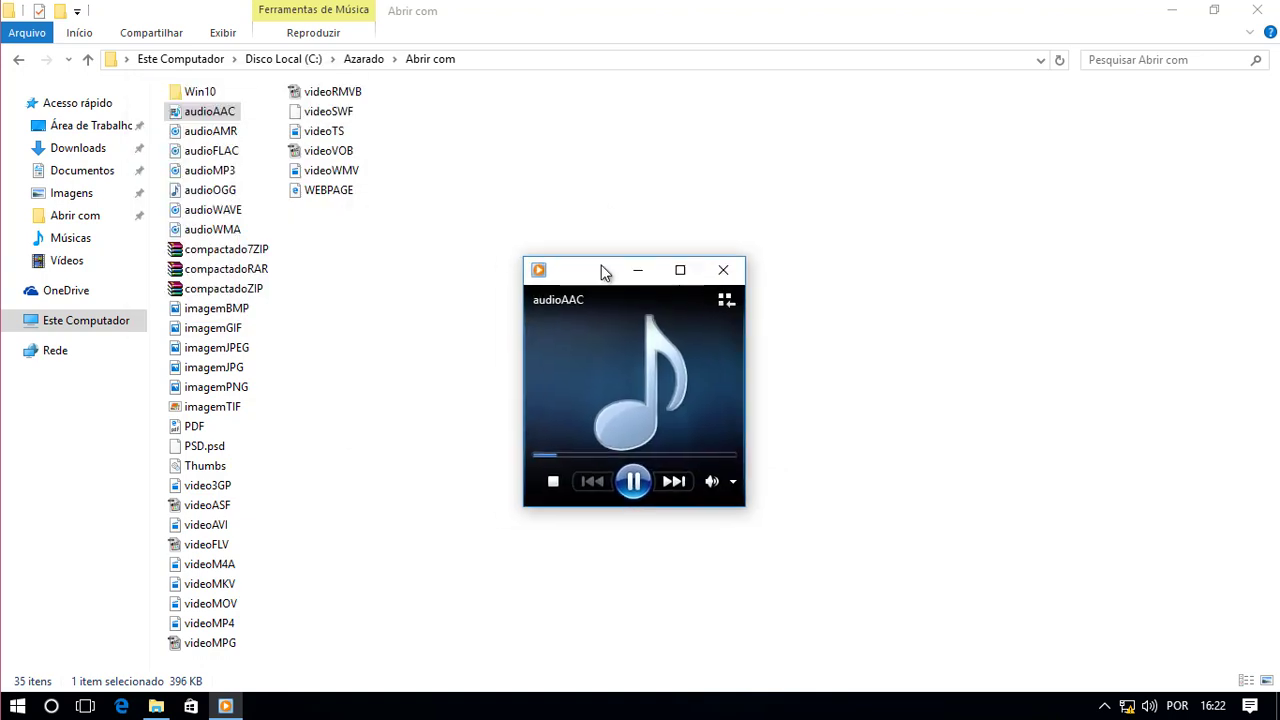
Set Windows Media Player to always open .amr files by opening audioAMR.
double_click(211, 133)
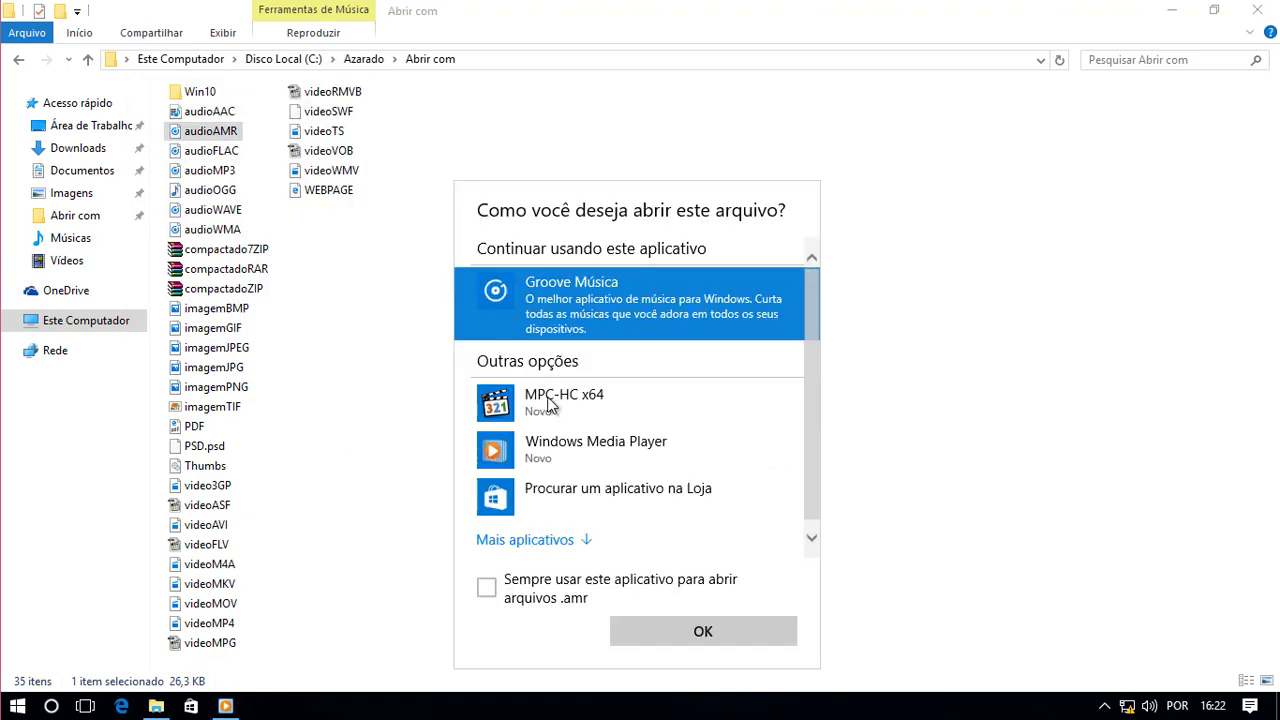
click(560, 450)
click(486, 588)
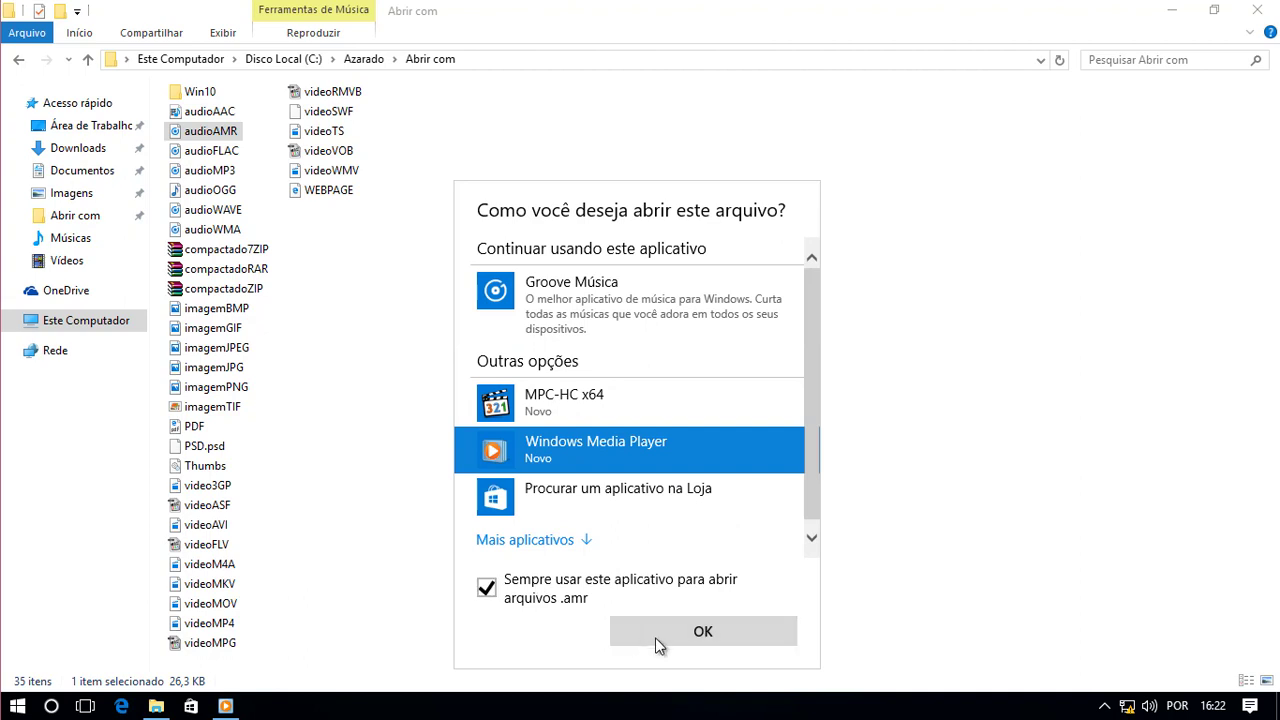
click(655, 637)
Set Windows Media Player to always open .flac files by opening audioFLAC.
double_click(211, 150)
click(560, 450)
click(486, 588)
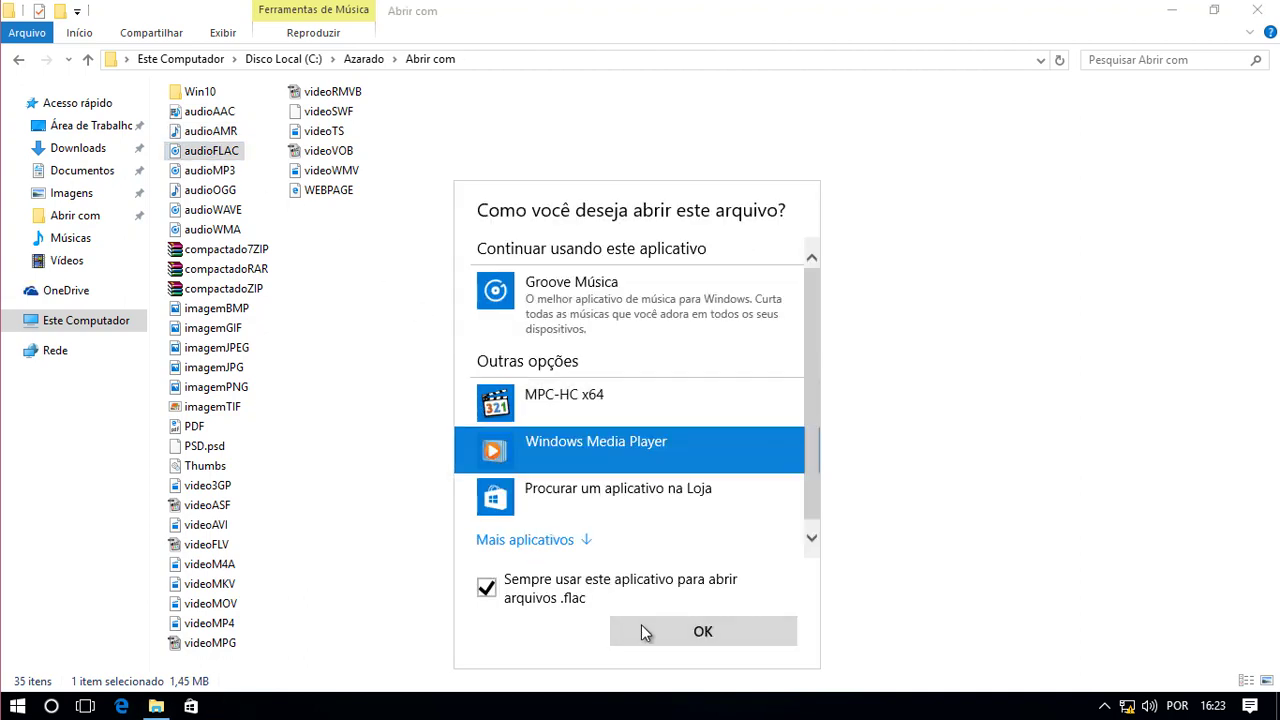
click(645, 632)
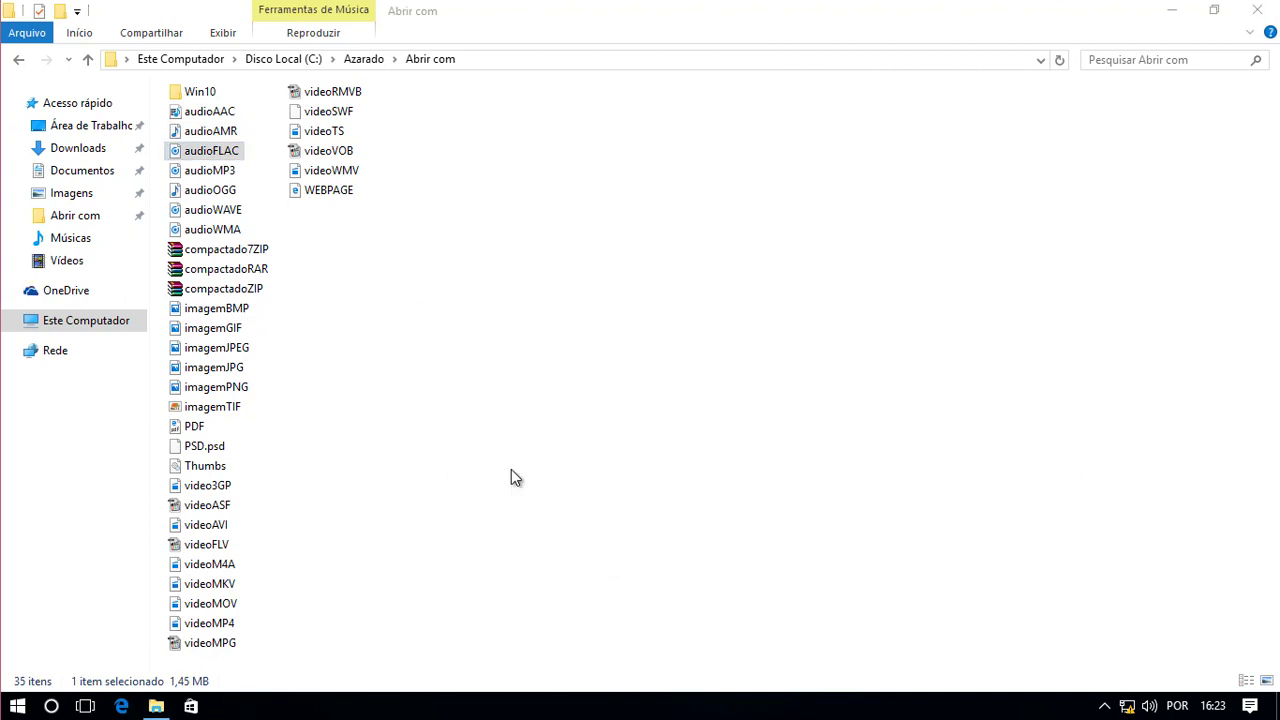
Set Windows Media Player to always open .mp3 files by opening audioMP3.
click(212, 177)
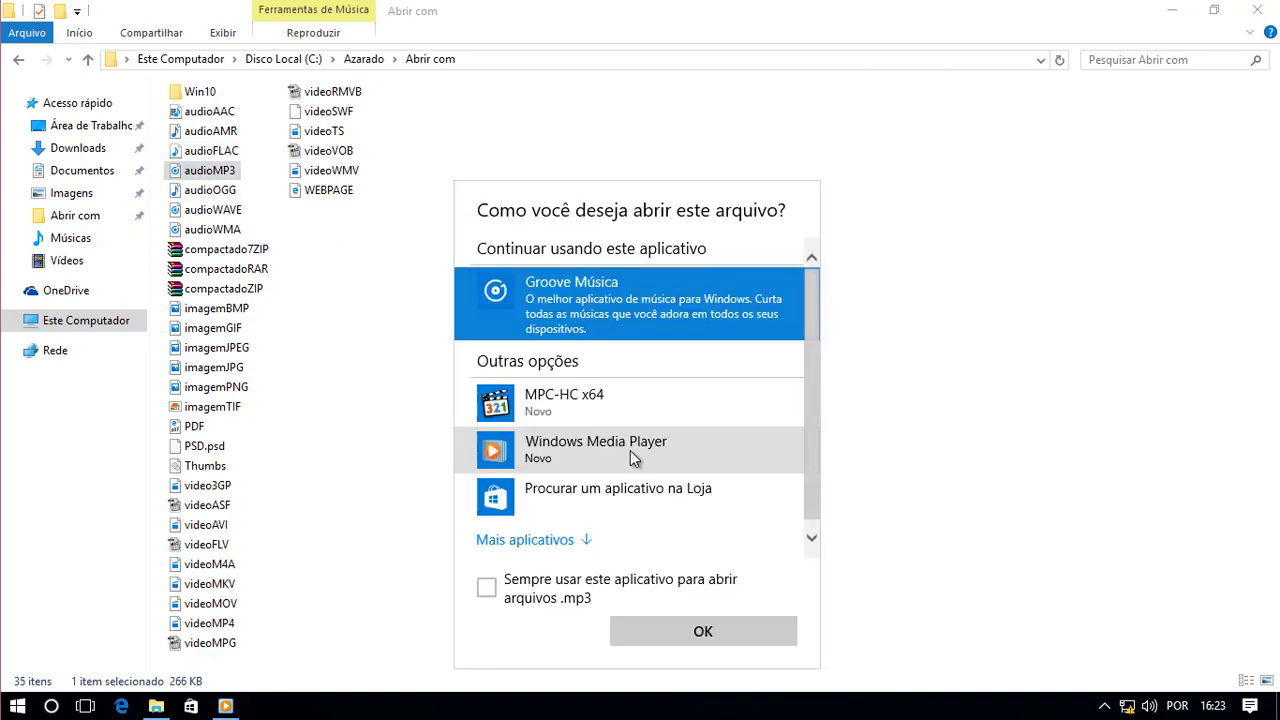
click(632, 450)
click(647, 645)
Set Windows Media Player to always open .ogg files by opening audioOGG.
double_click(210, 190)
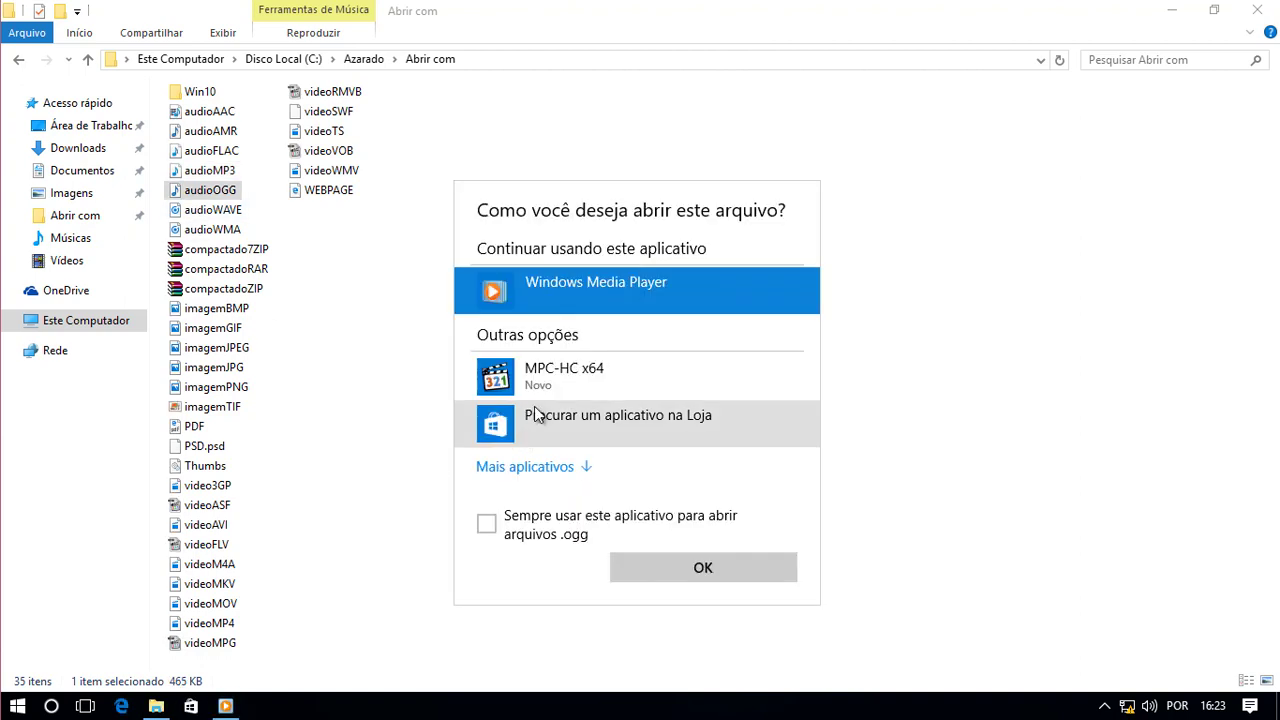
click(487, 524)
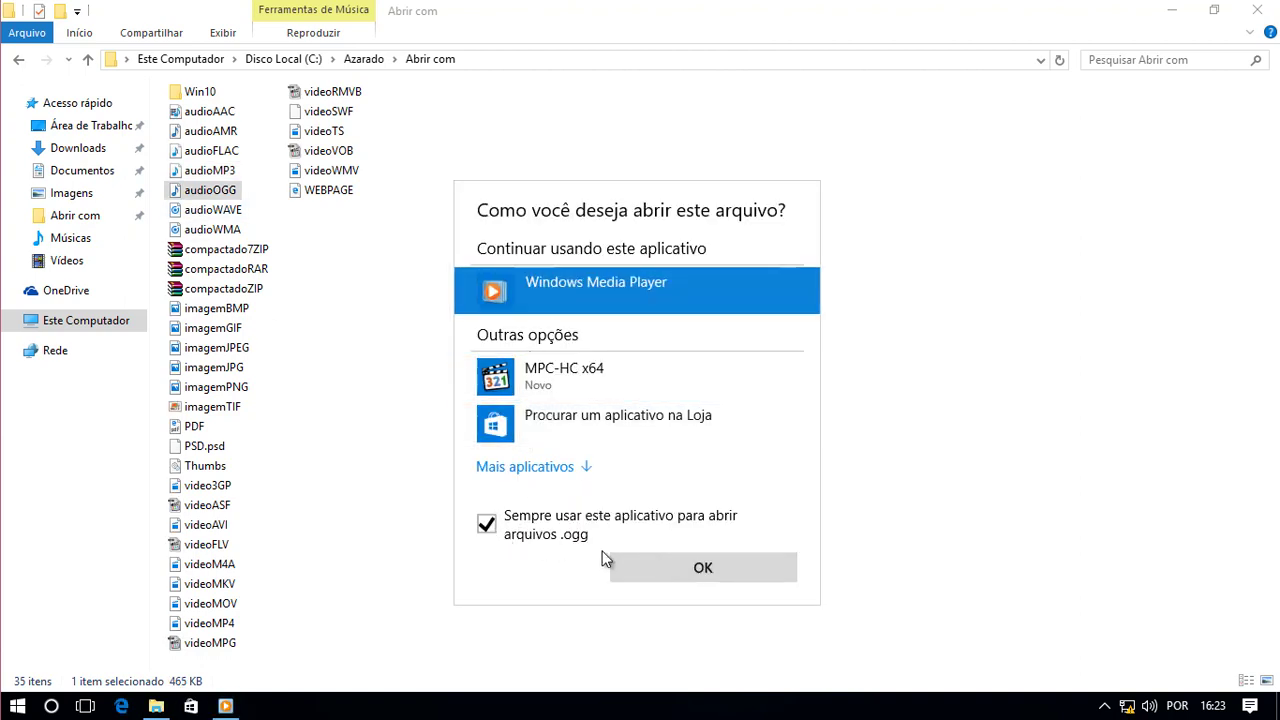
click(615, 562)
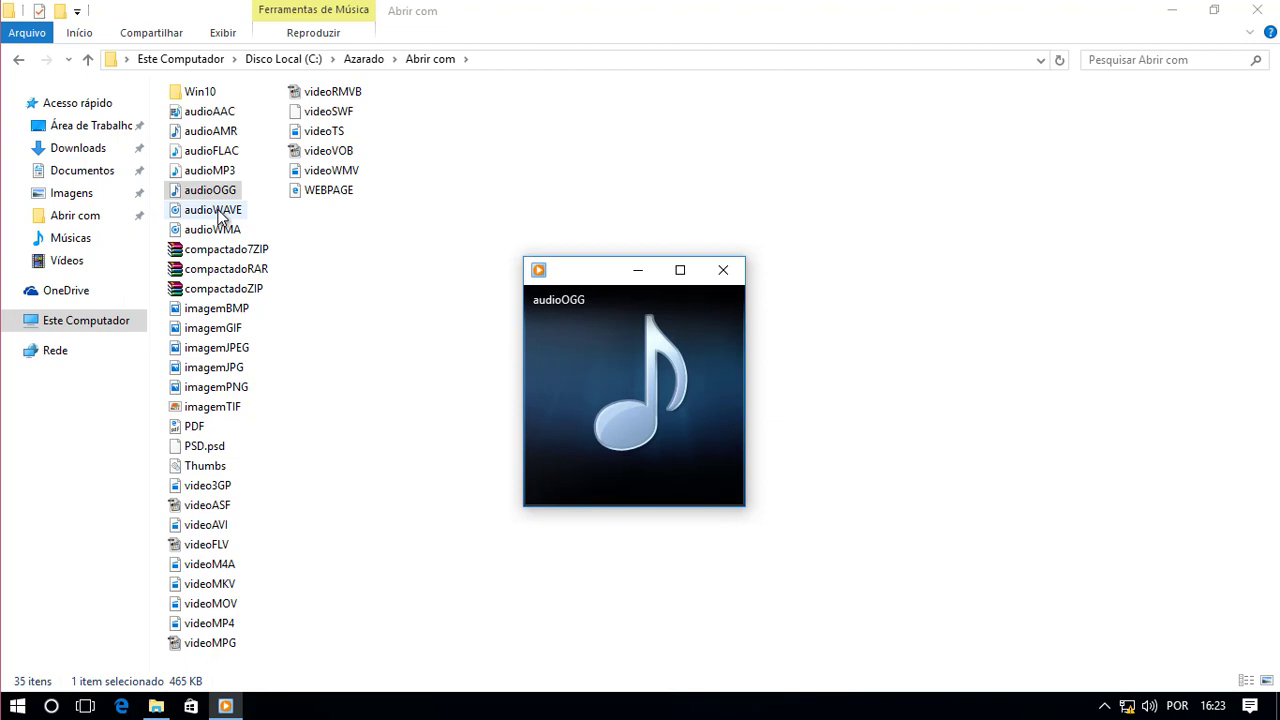
Set Windows Media Player to always open the audioWAVE file's type by opening audioWAVE.
double_click(212, 210)
click(487, 587)
click(660, 630)
Set Windows Media Player to always open the audioWMA file's type by opening audioWMA.
click(222, 232)
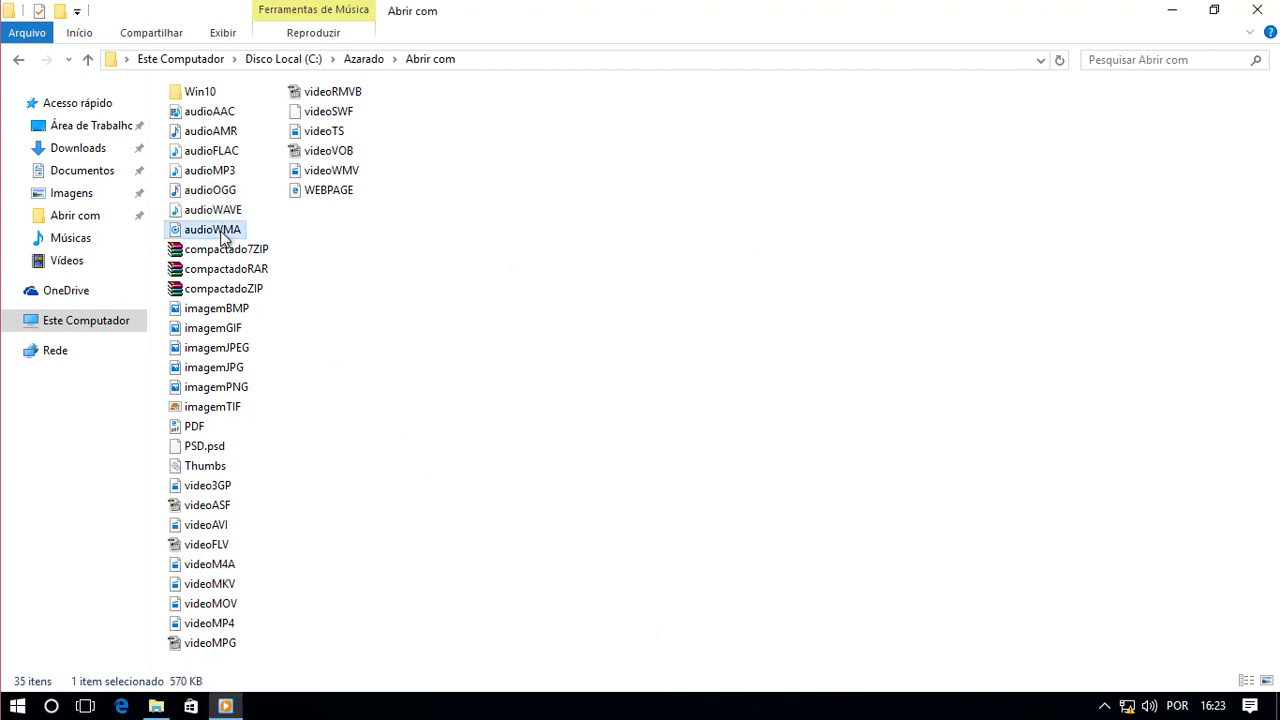
double_click(222, 232)
click(553, 458)
click(487, 587)
click(655, 637)
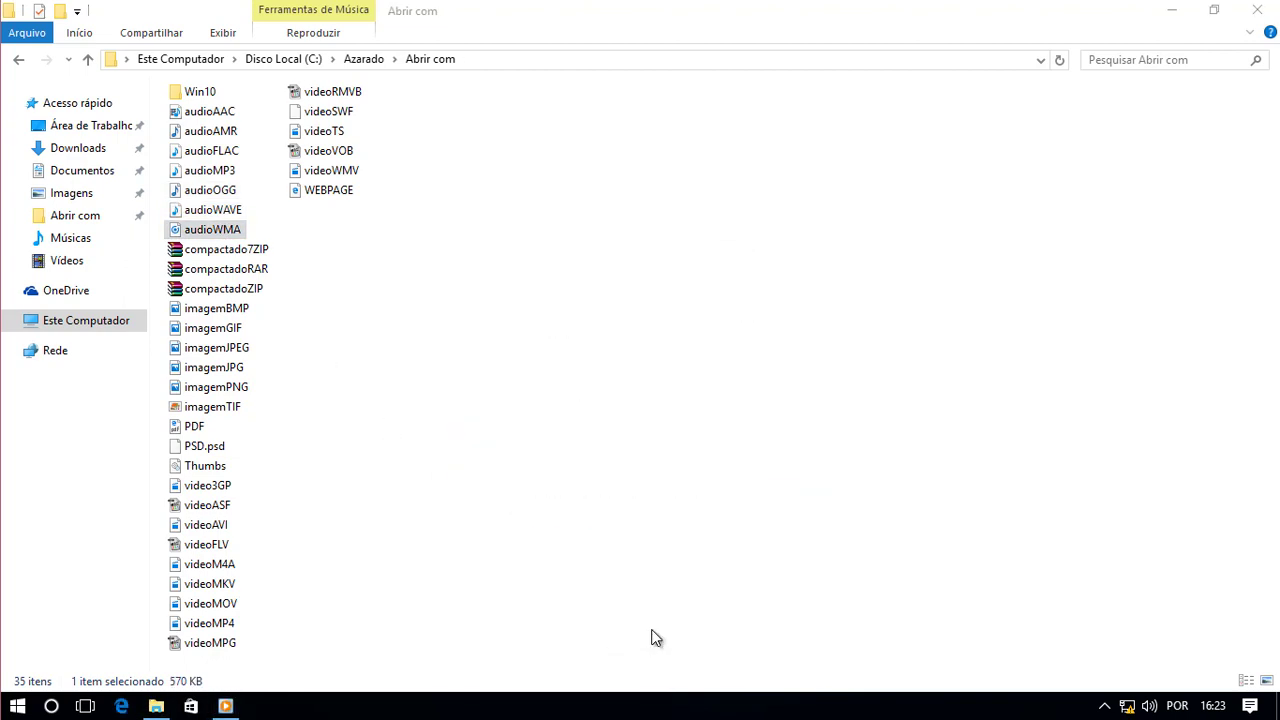
Open compactado7ZIP, compactadoRAR and compactadoZIP one after another to check which program handles them, closing each archive window.
double_click(232, 252)
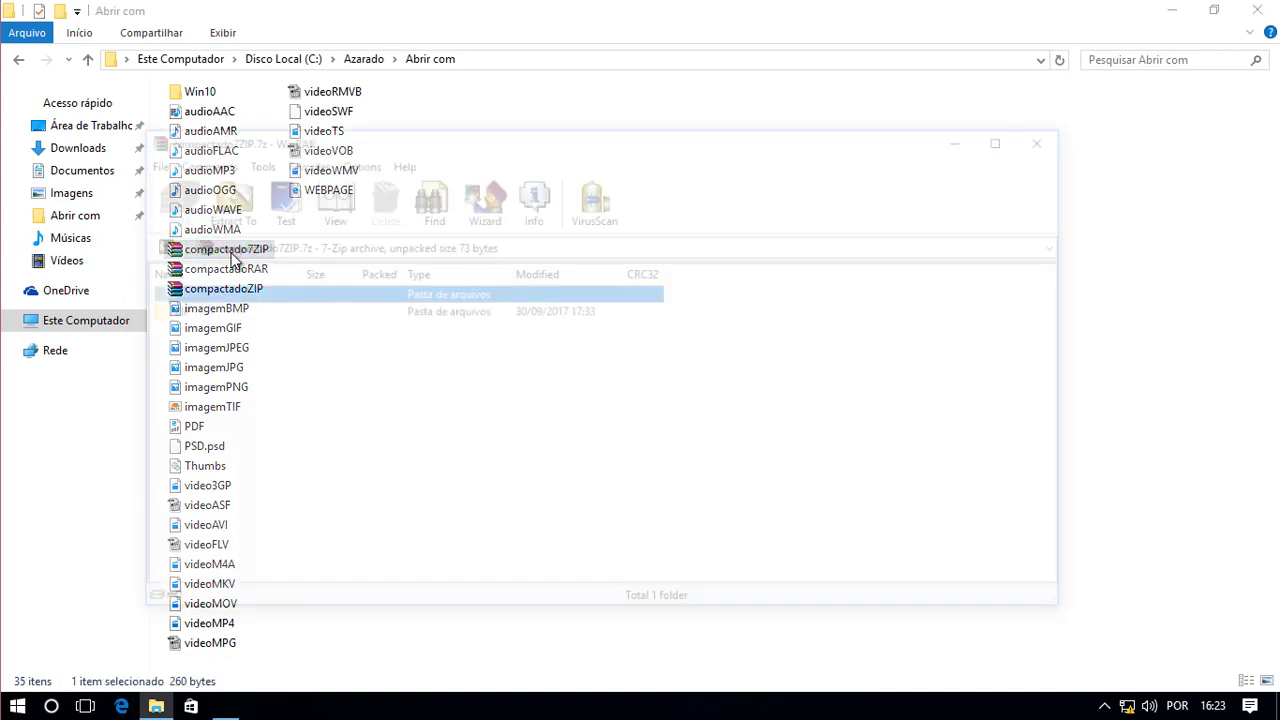
click(1051, 134)
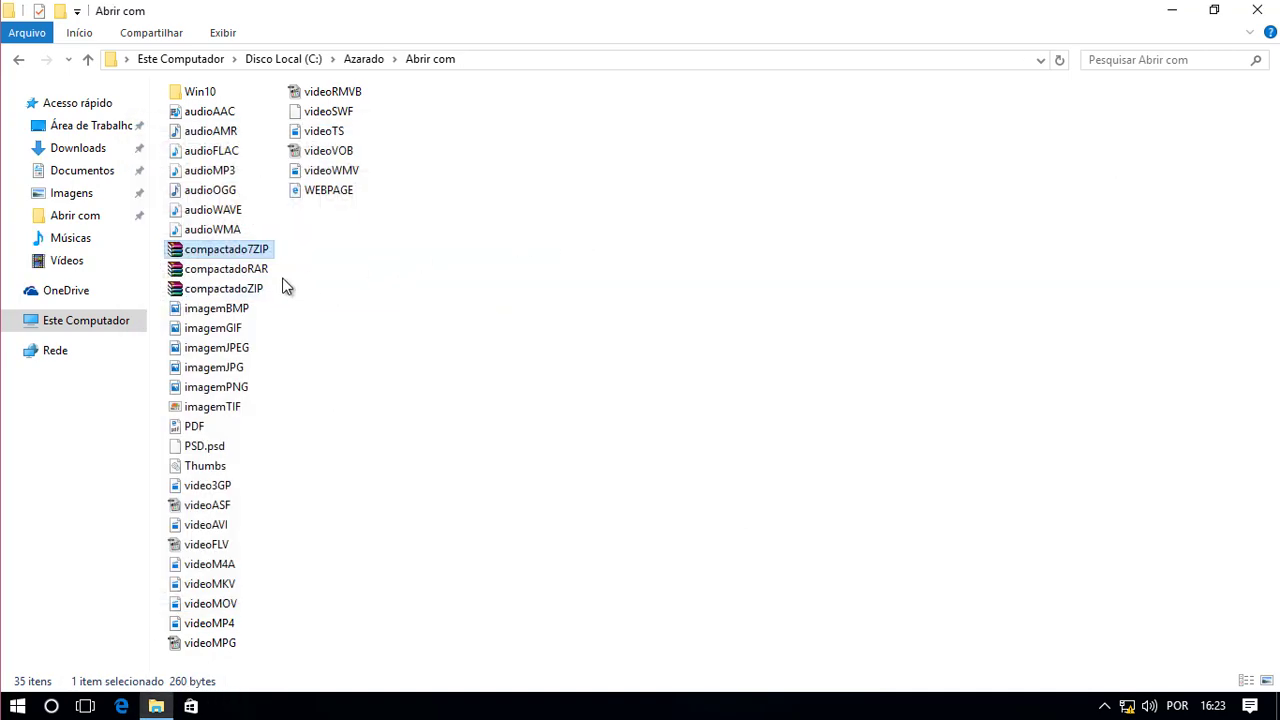
double_click(272, 268)
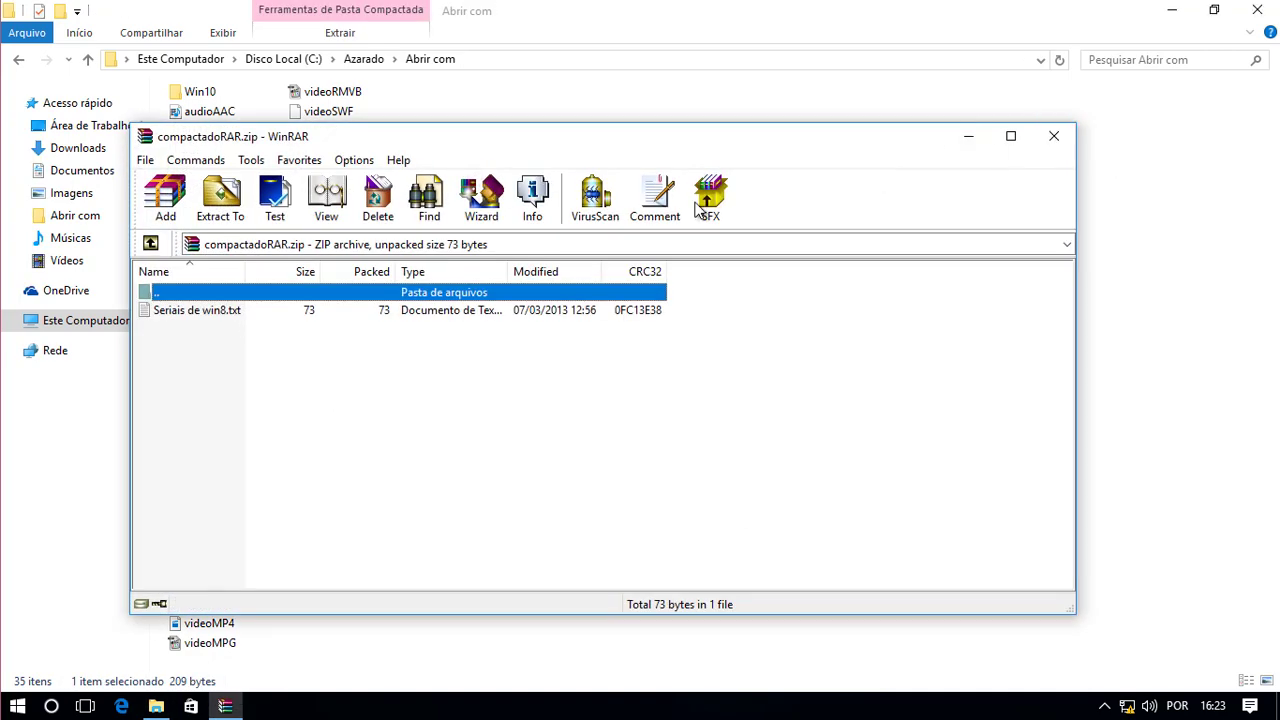
key(Escape)
double_click(210, 288)
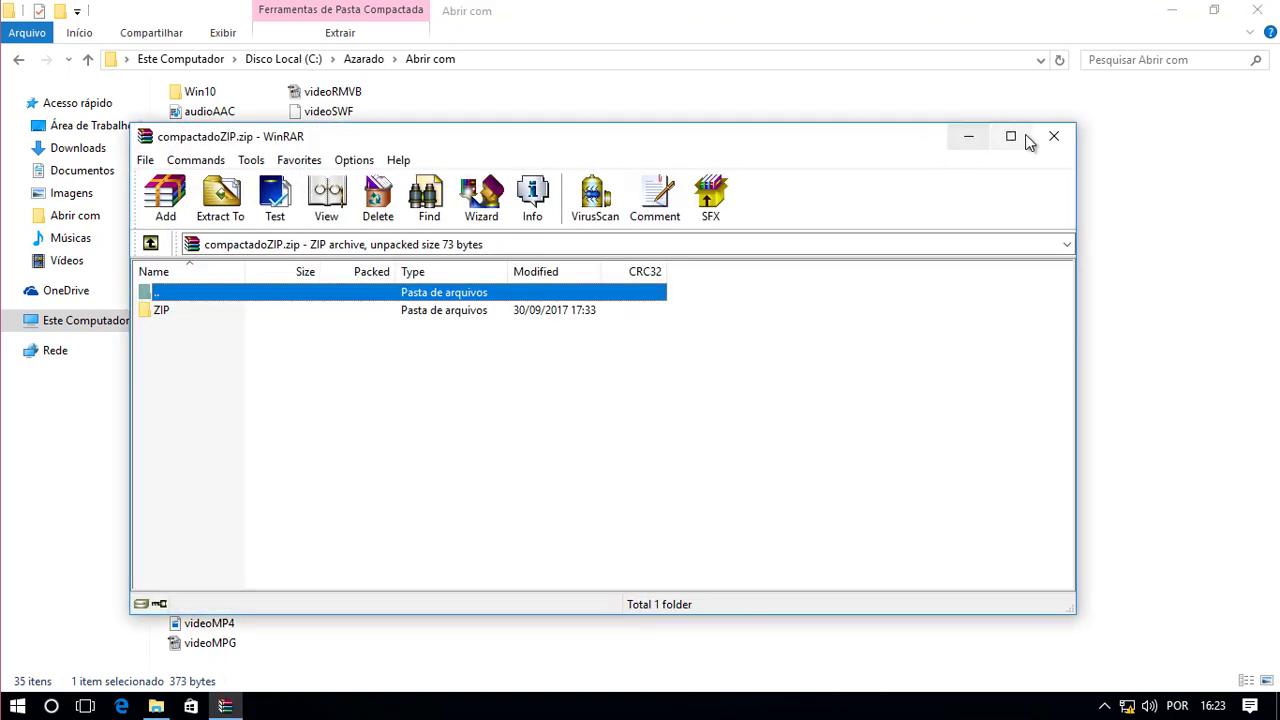
key(Escape)
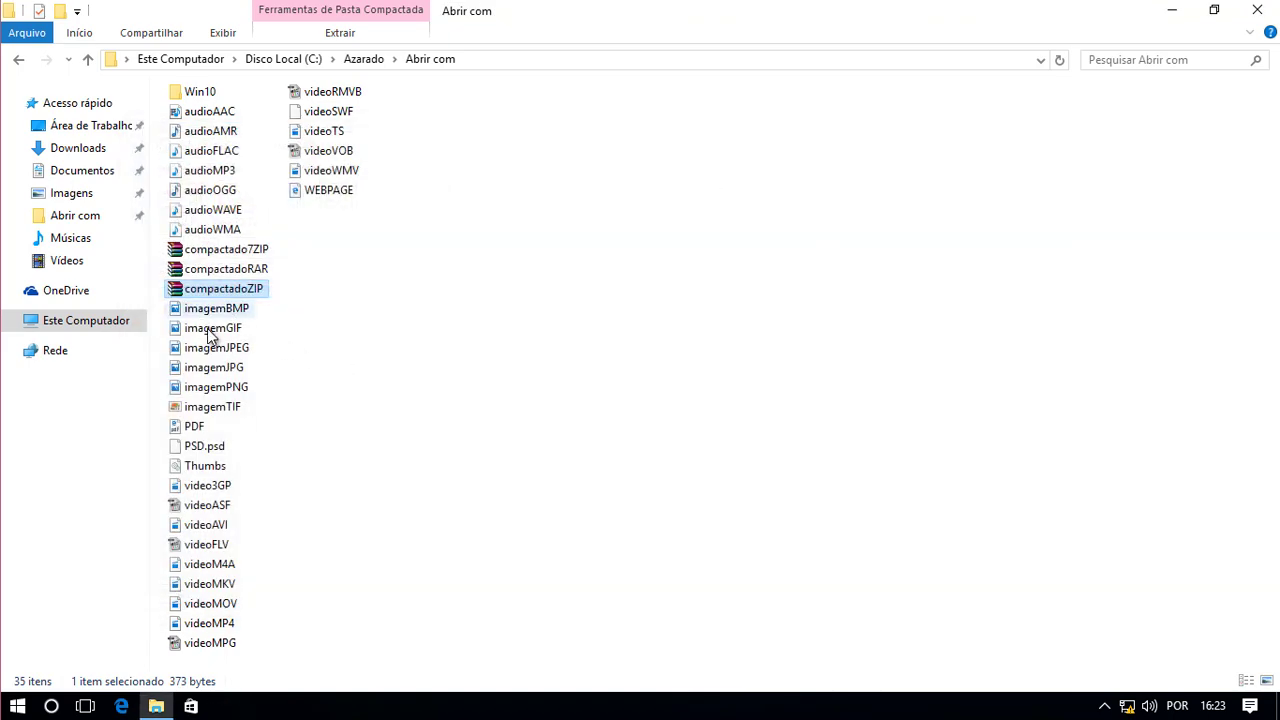
Set Visualizador de Fotos do Windows to always open .bmp files using imagemBMP, view the picture maximized, and close the viewer.
right_click(212, 311)
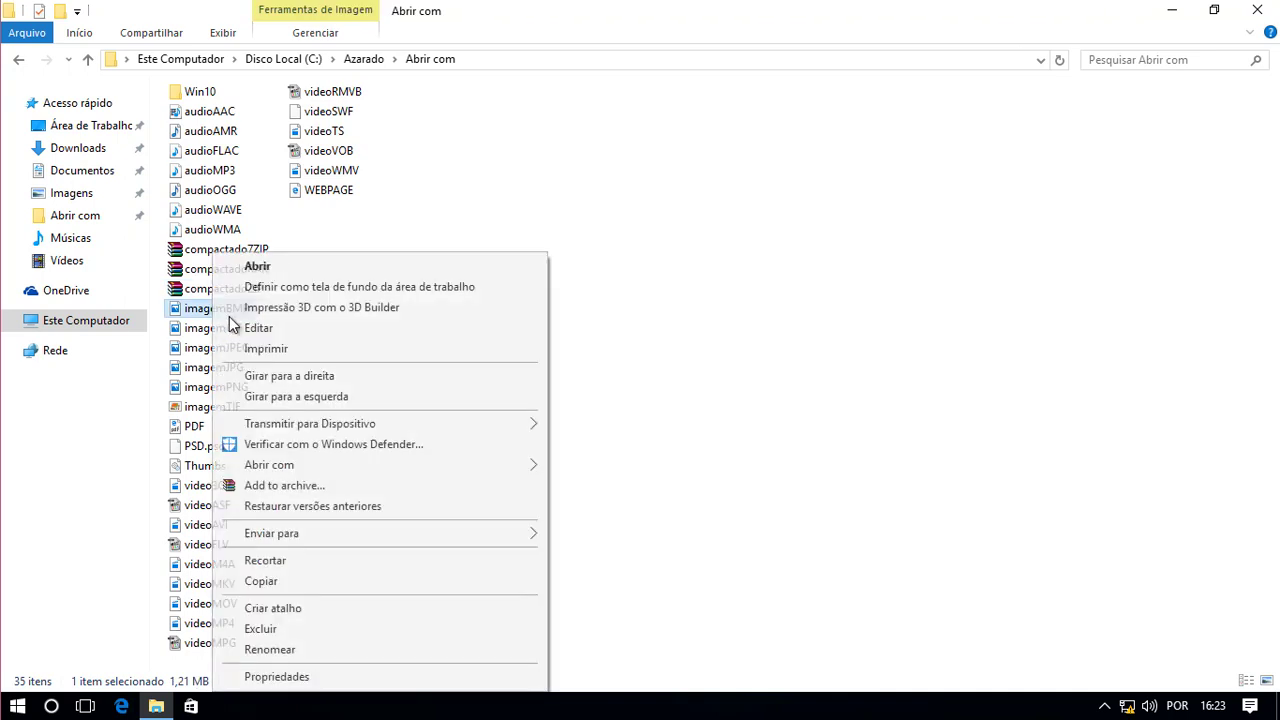
mouse_move(306, 465)
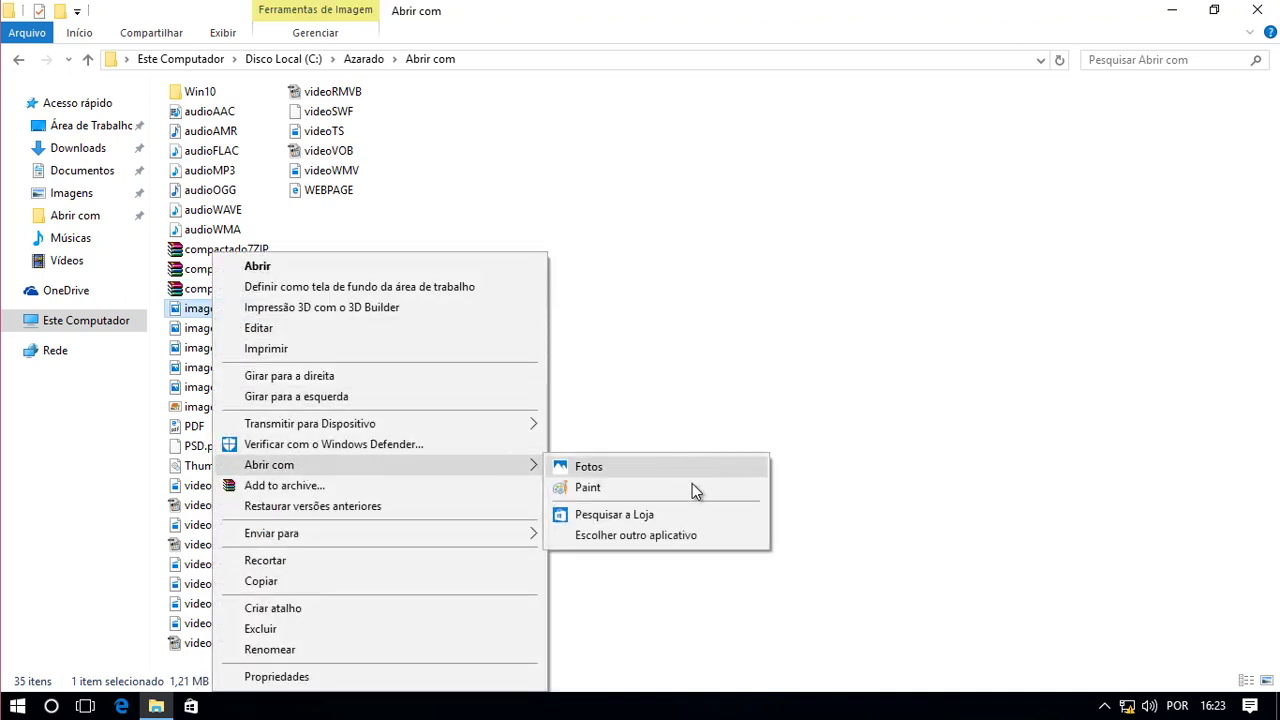
click(670, 534)
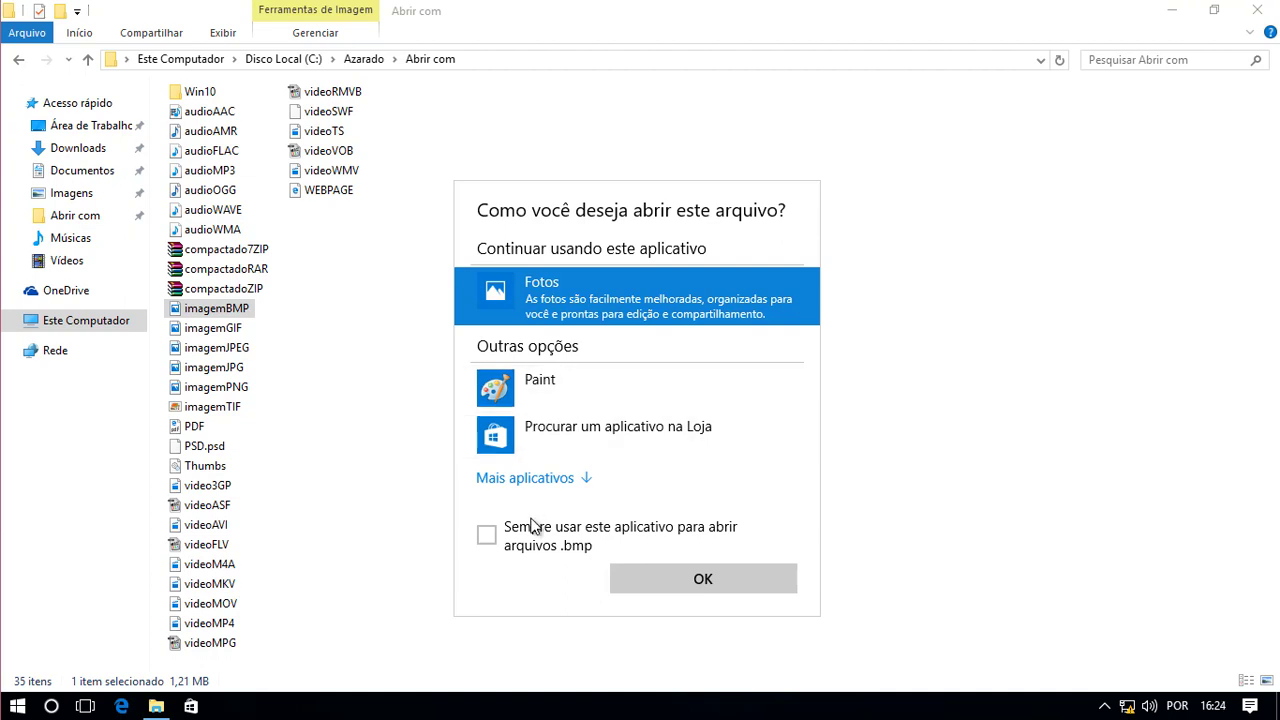
click(522, 478)
scroll(622, 467, down, 1)
scroll(622, 467, down, 3)
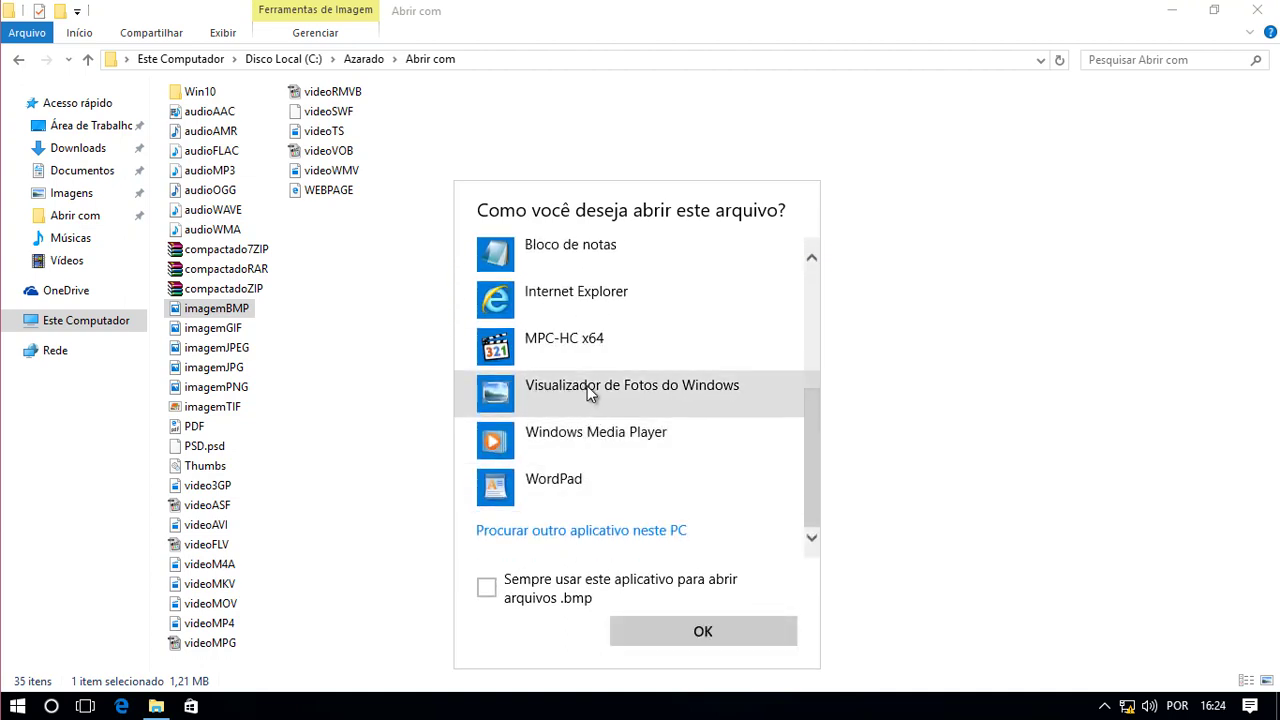
click(563, 410)
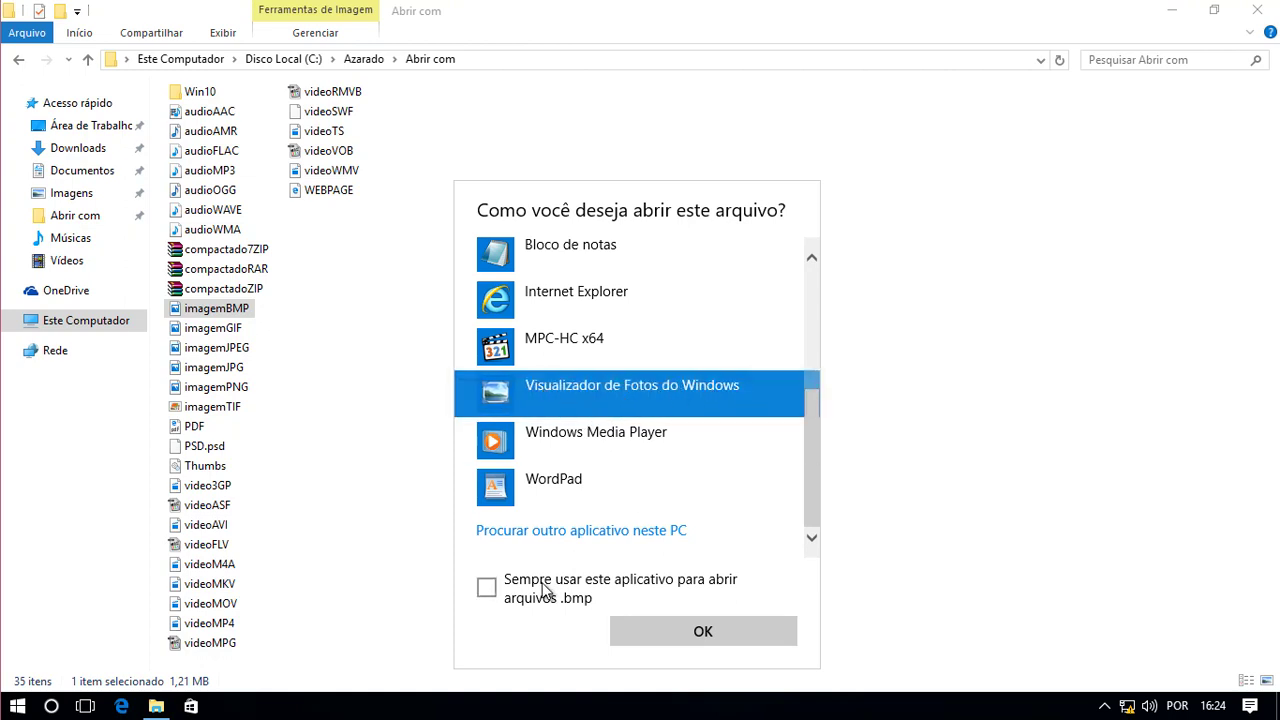
click(490, 589)
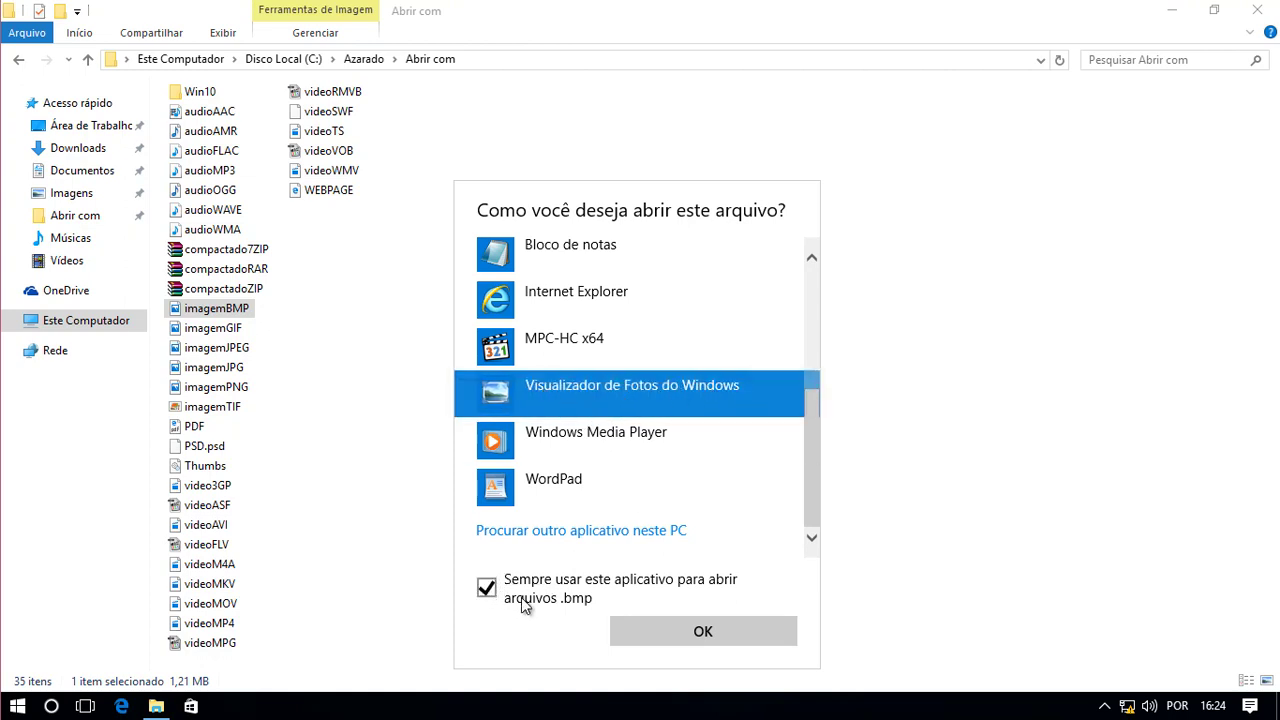
click(695, 615)
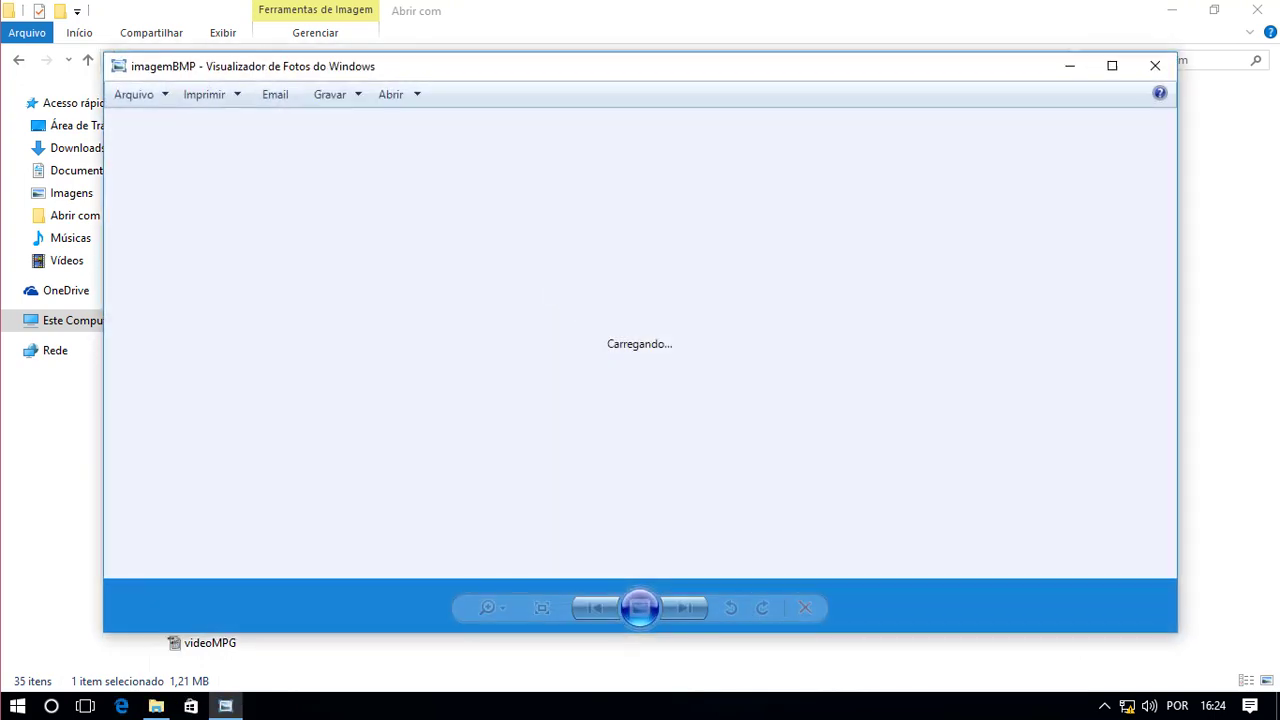
double_click(710, 66)
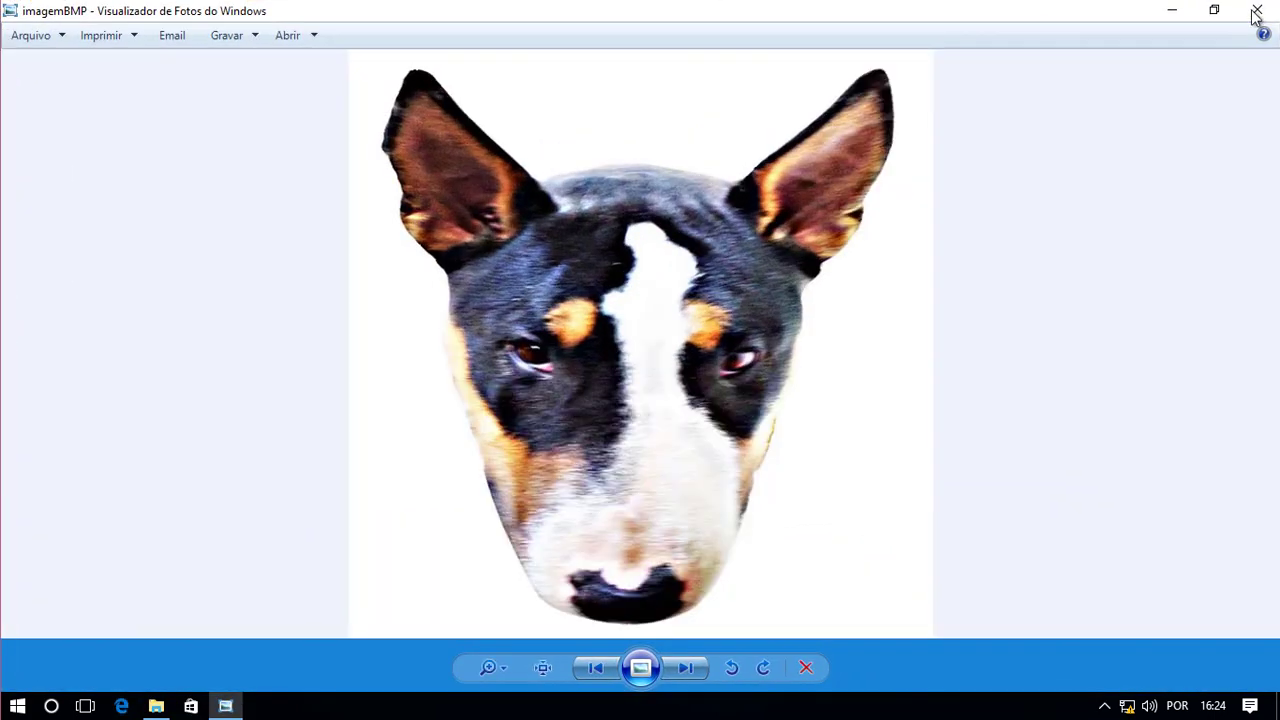
click(1256, 12)
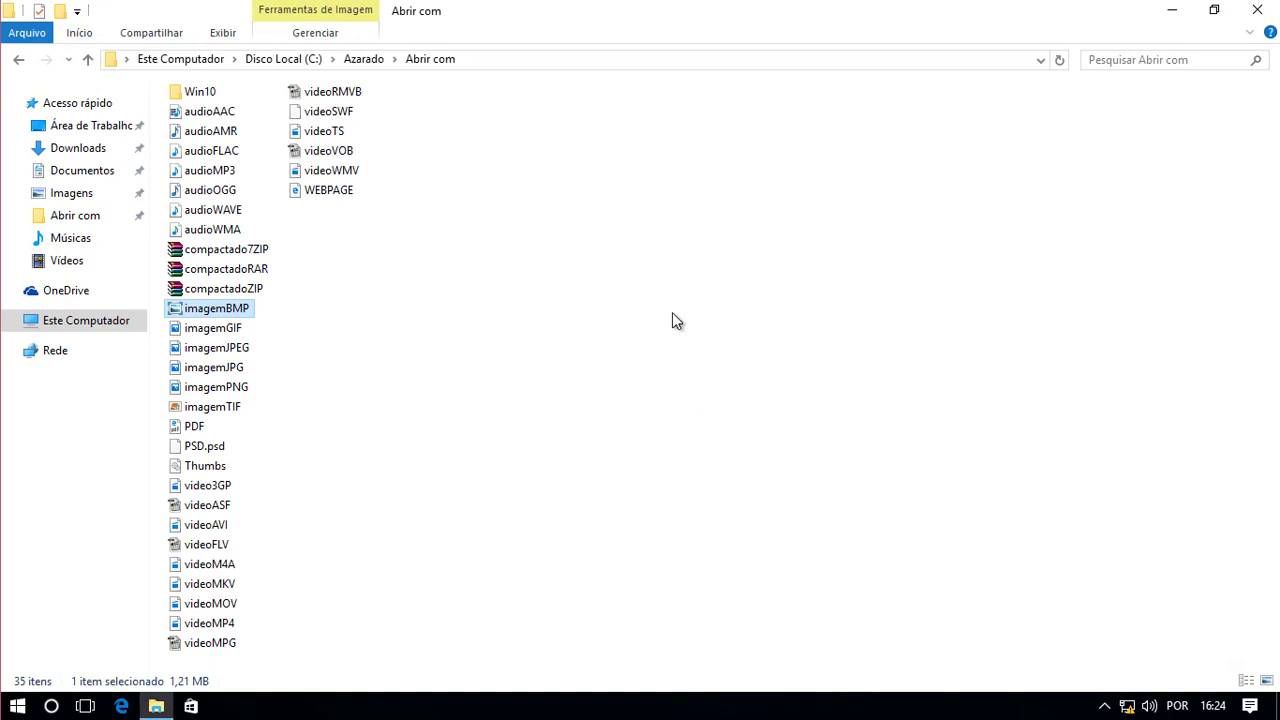
Set Internet Explorer to always open .gif files using imagemGIF, and close the browser window.
right_click(215, 337)
mouse_move(334, 468)
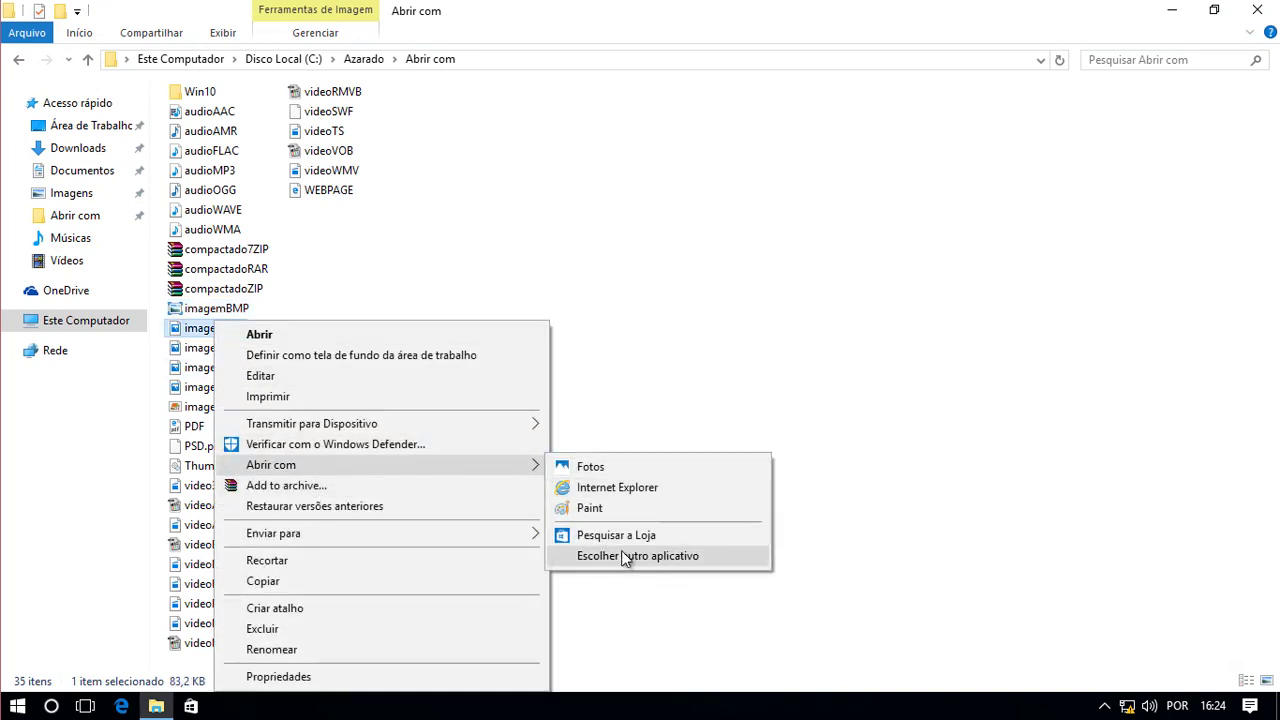
click(625, 556)
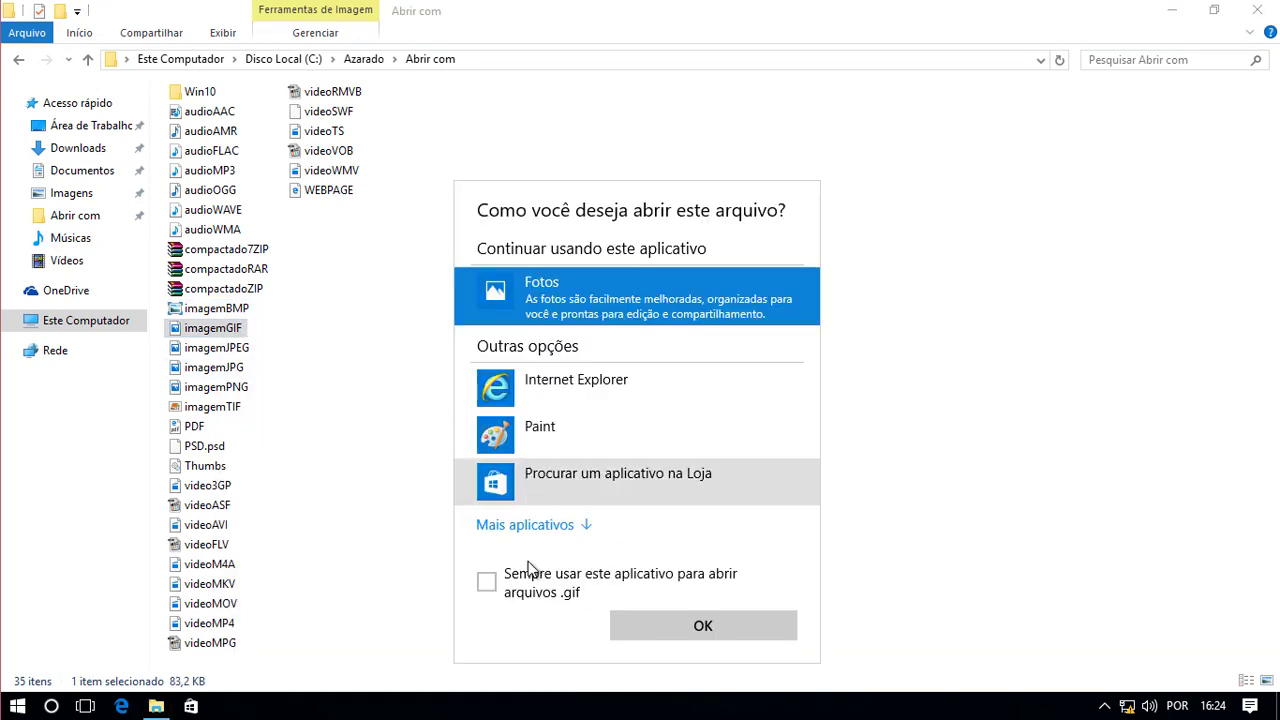
click(526, 582)
click(572, 382)
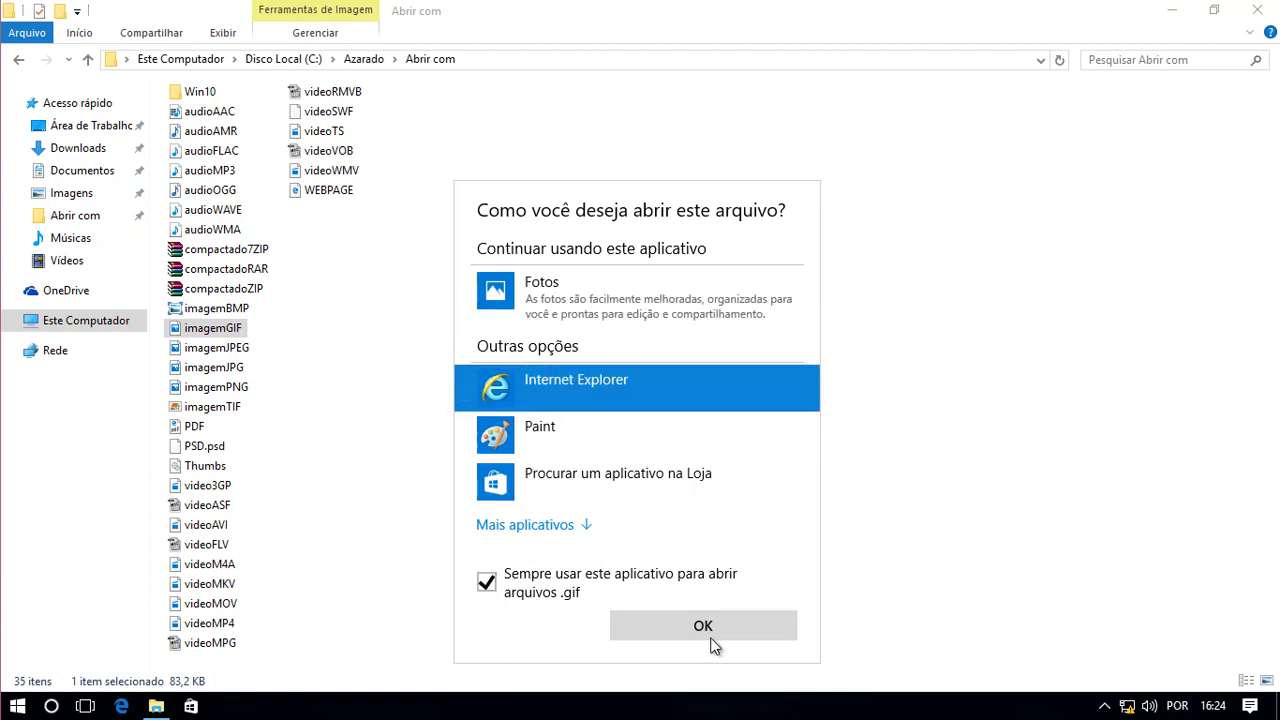
click(667, 629)
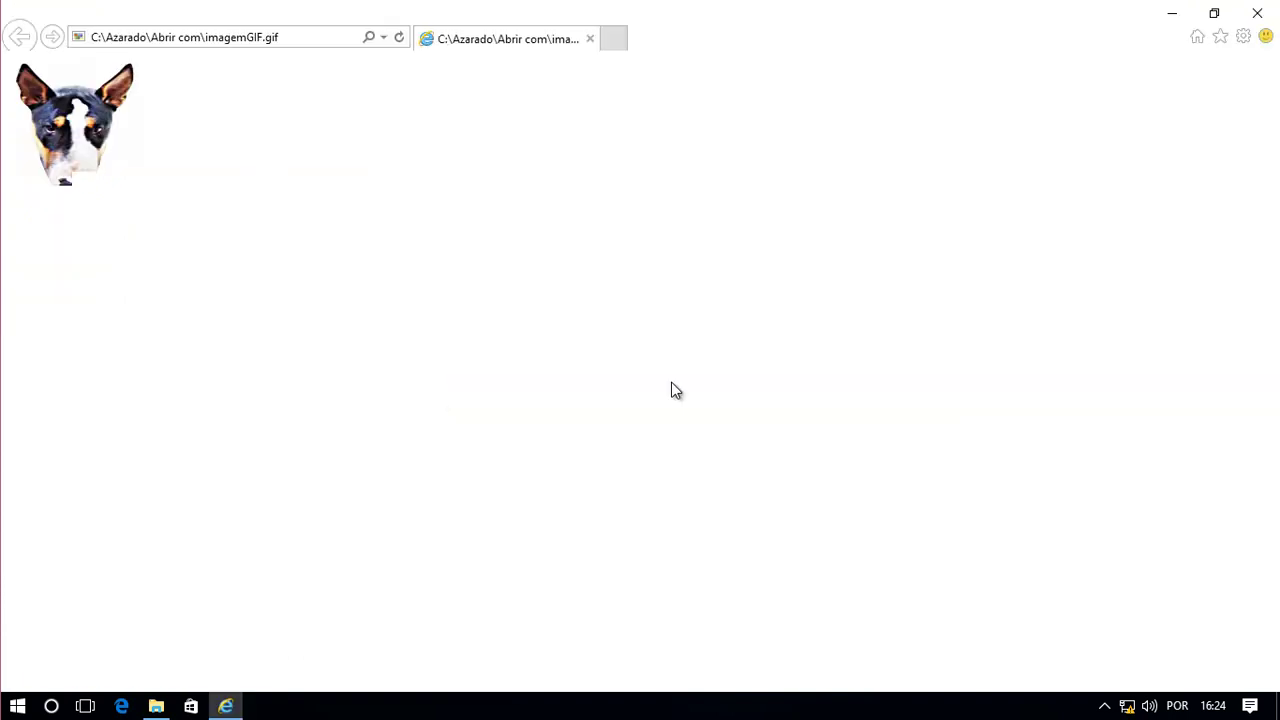
click(1257, 13)
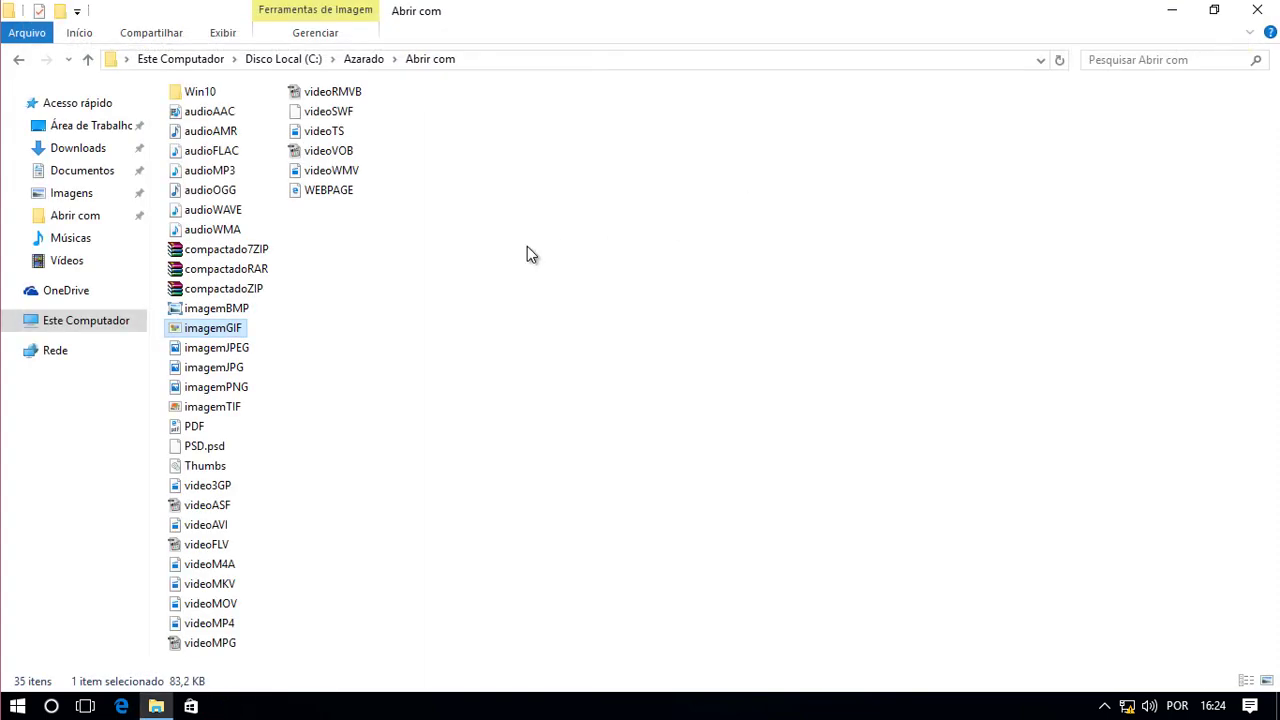
Set Visualizador de Fotos do Windows to always open .jpg files using imagemJPEG, and close the viewer.
right_click(228, 355)
mouse_move(328, 468)
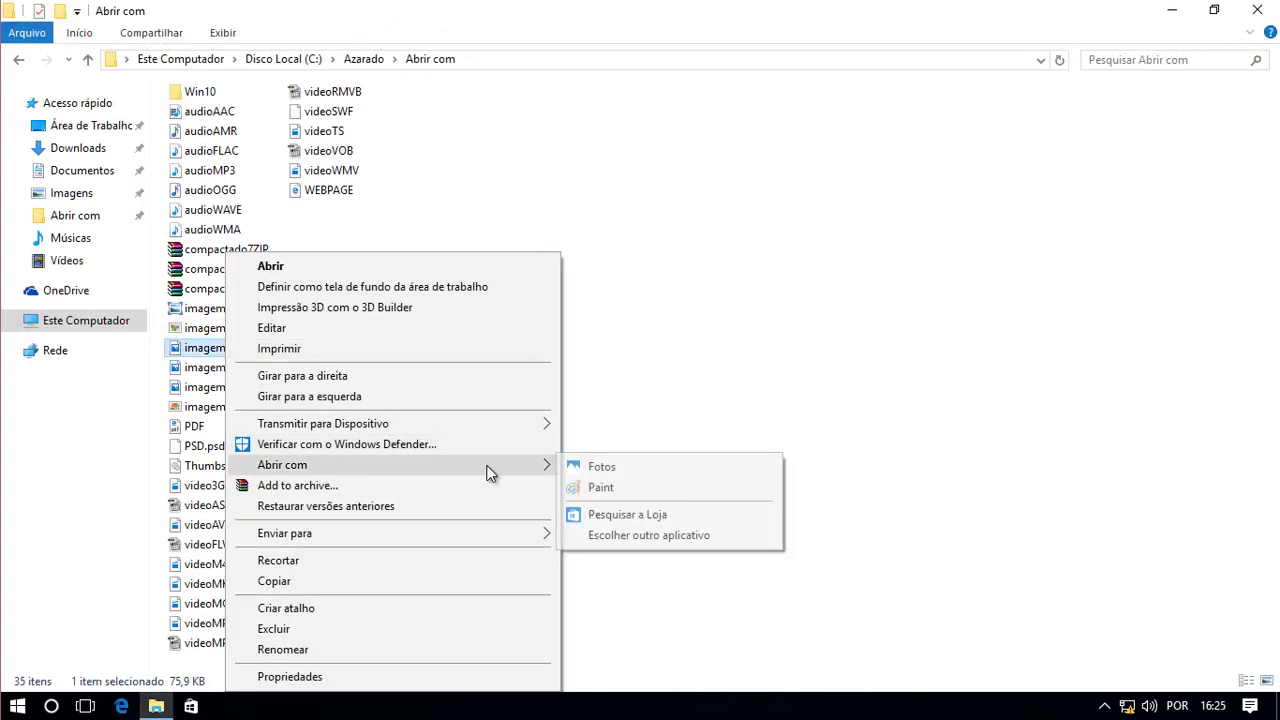
click(625, 540)
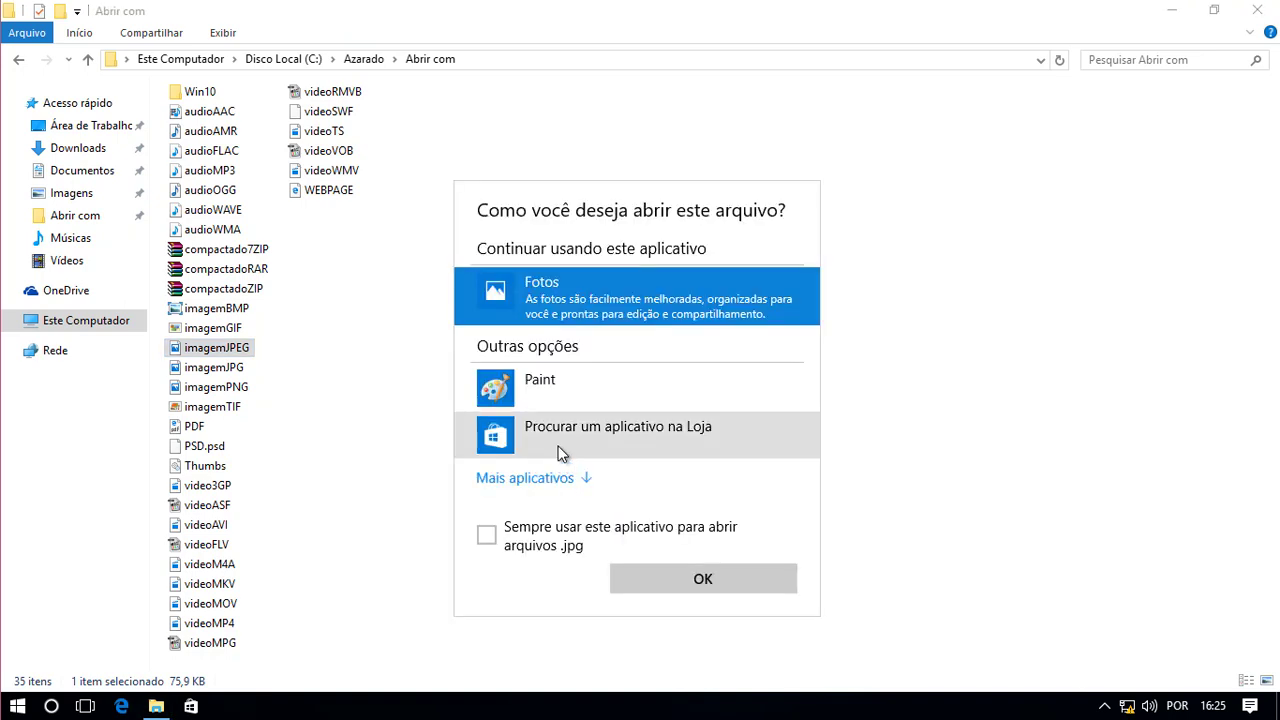
click(551, 479)
click(487, 588)
scroll(627, 488, down, 3)
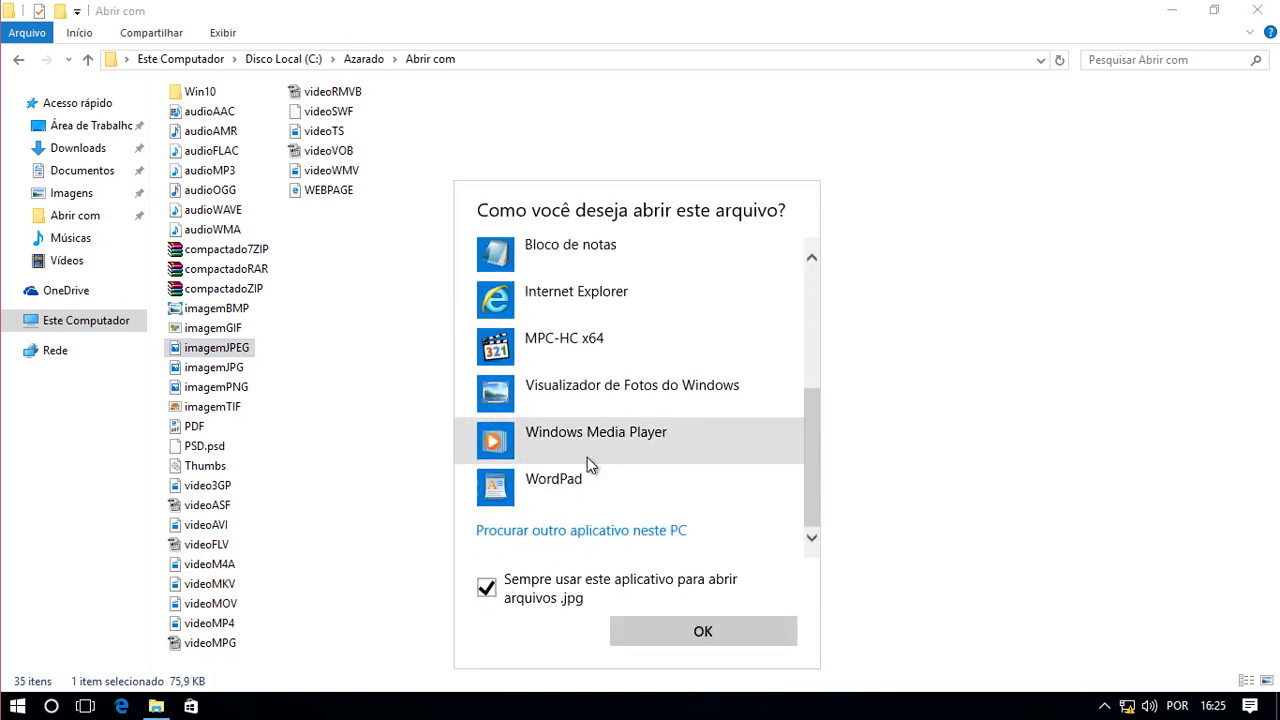
click(596, 392)
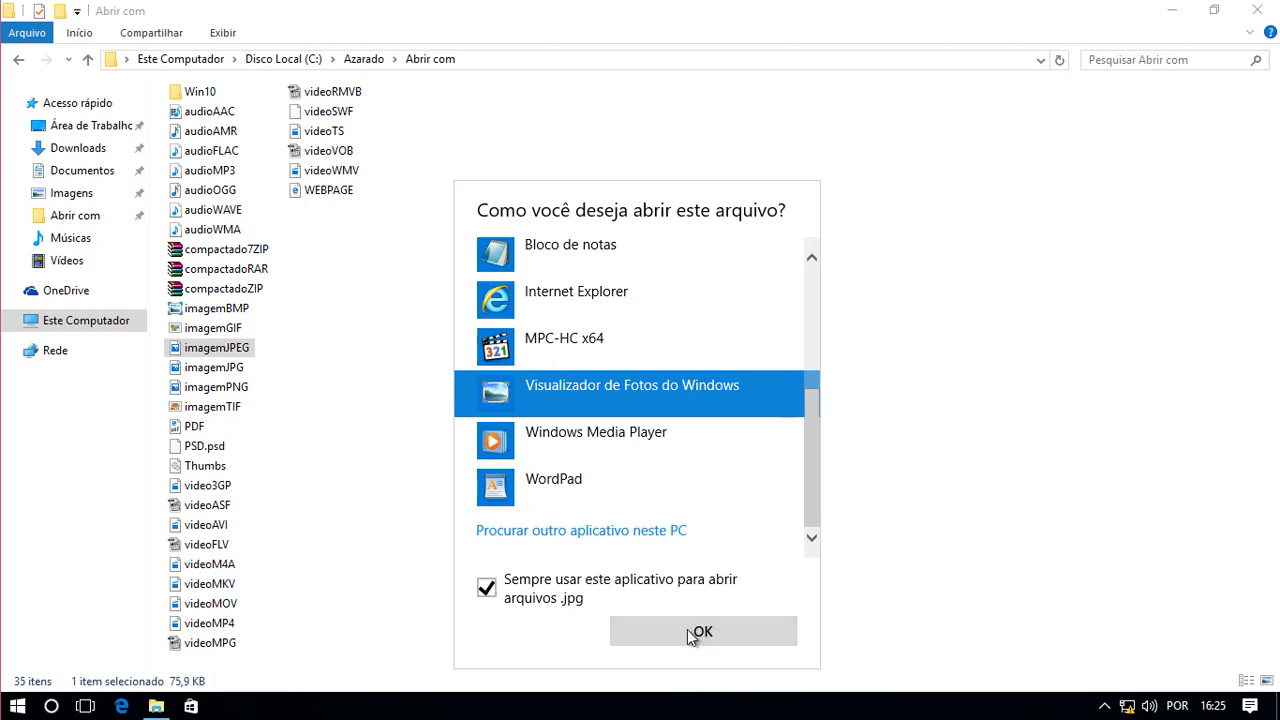
click(693, 631)
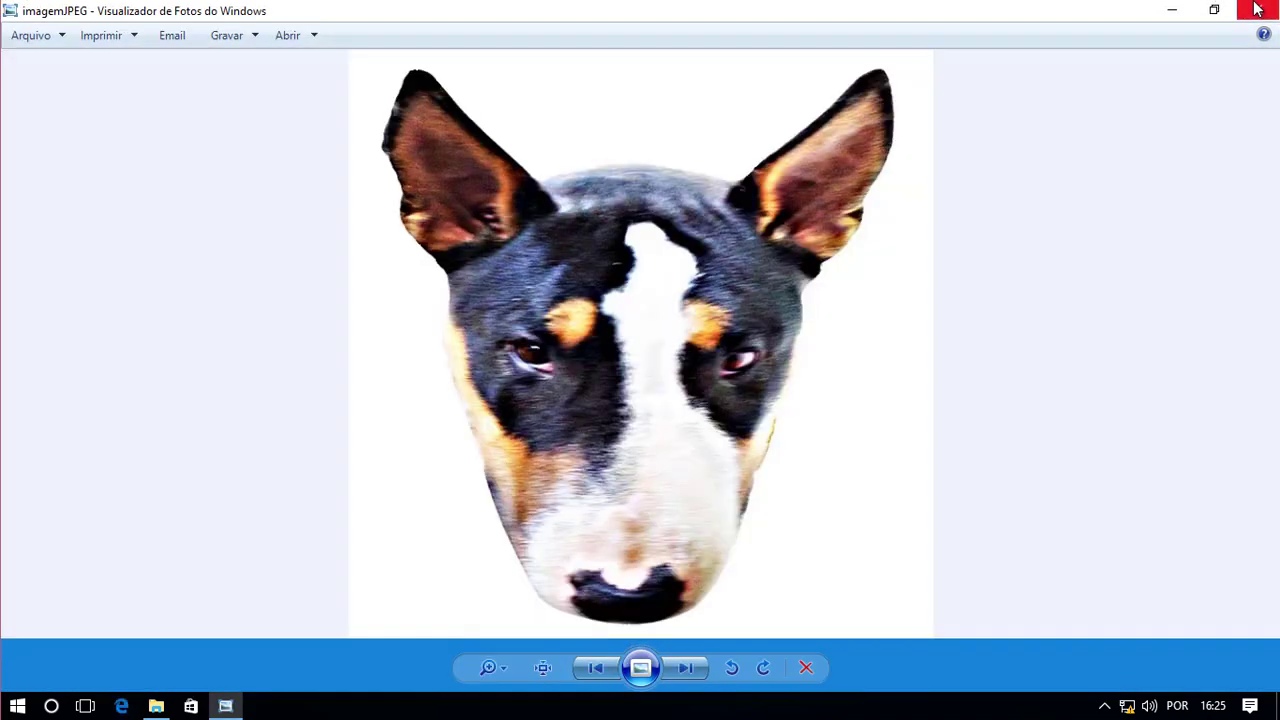
click(1257, 10)
Make Visualizador de Fotos do Windows the default program for the imagemJPG file's type, and close the viewer.
right_click(253, 375)
mouse_move(480, 466)
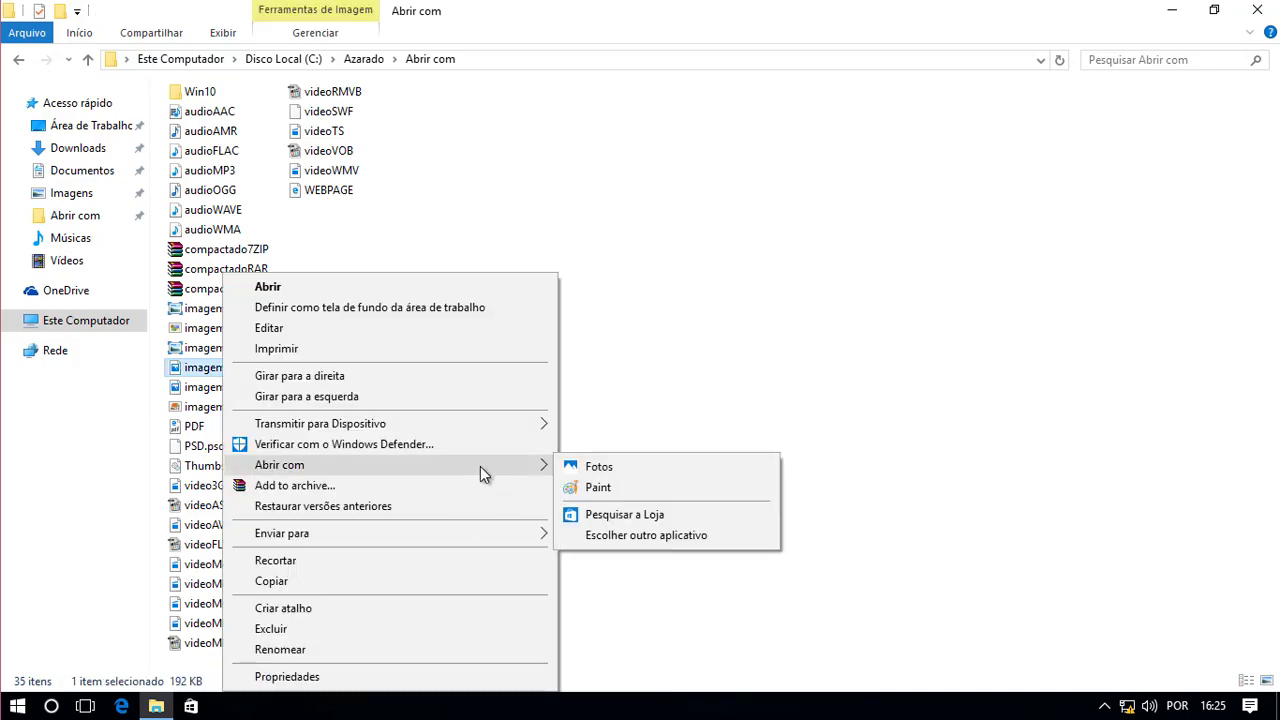
click(631, 529)
click(520, 478)
click(629, 294)
click(700, 706)
click(1257, 10)
Make Visualizador de Fotos do Windows the default program for the imagemPNG file's type.
right_click(216, 387)
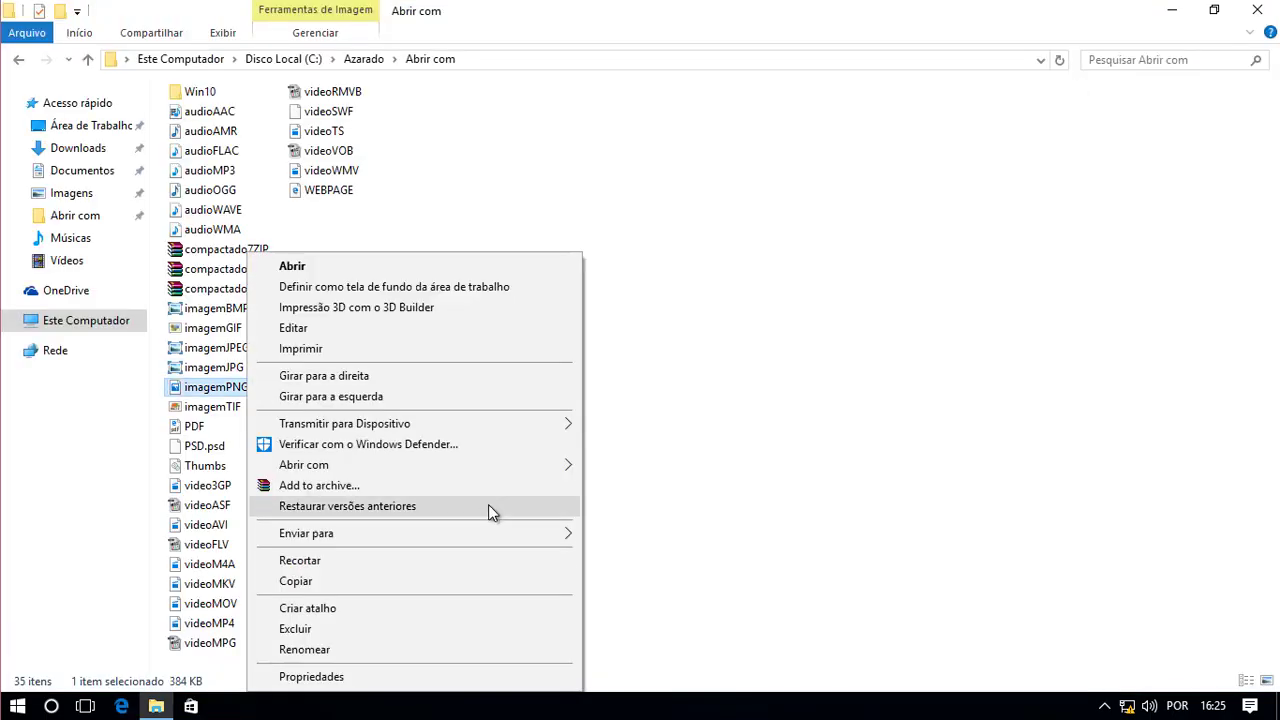
click(631, 549)
click(514, 560)
click(657, 463)
click(491, 580)
click(703, 634)
Choose the program that opens imagemTIF from the program chooser, and close the window it opens.
right_click(228, 406)
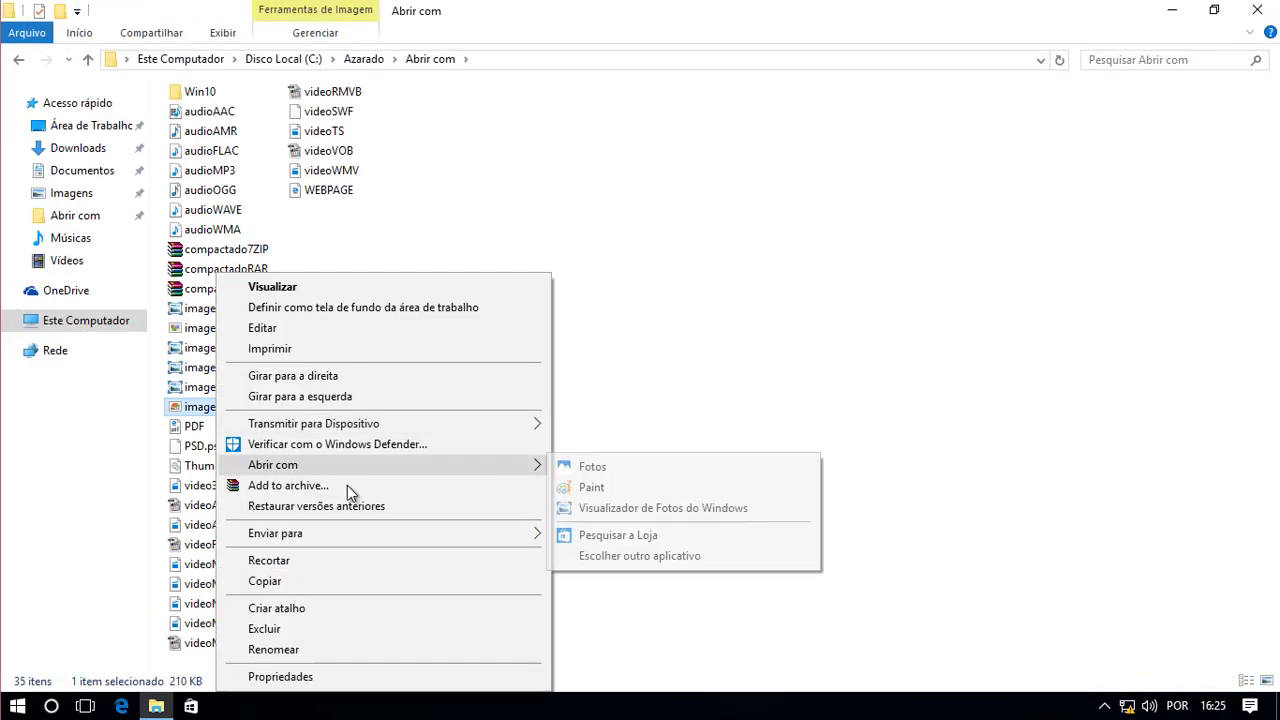
click(640, 560)
click(620, 437)
click(703, 634)
key(alt+F4)
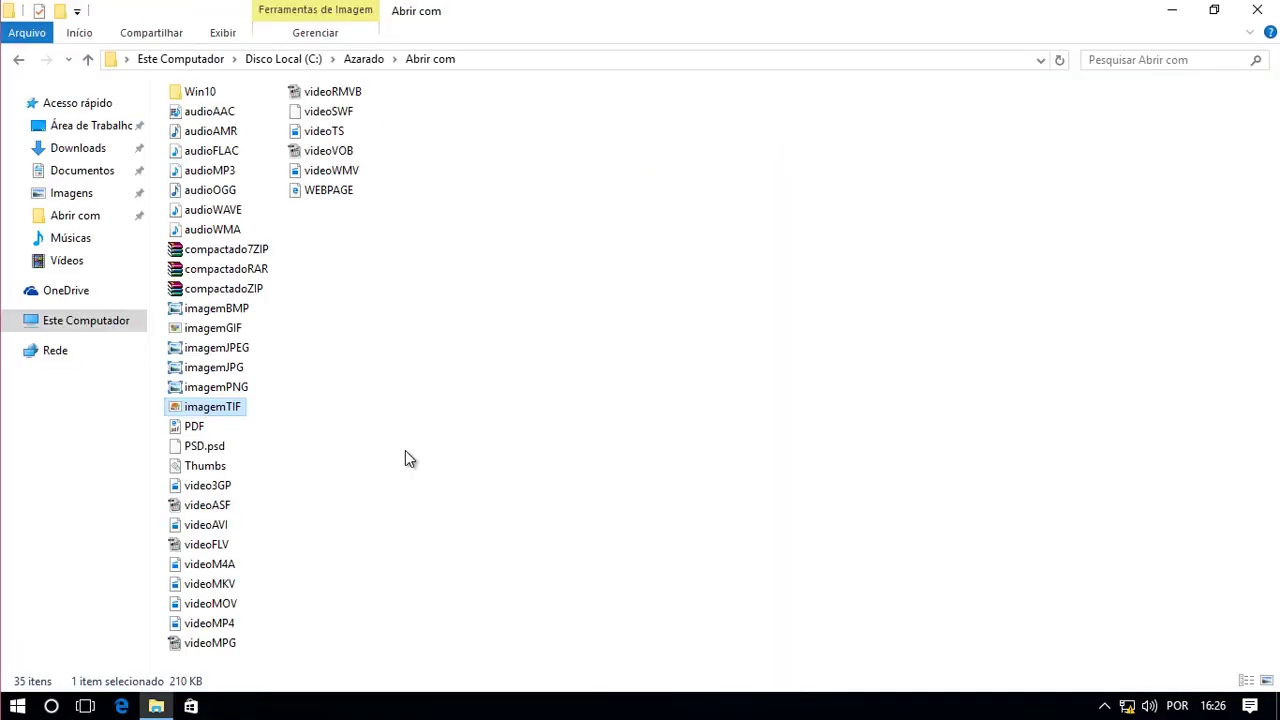
Delete the Thumbs file from the Abrir com folder.
right_click(229, 472)
click(306, 402)
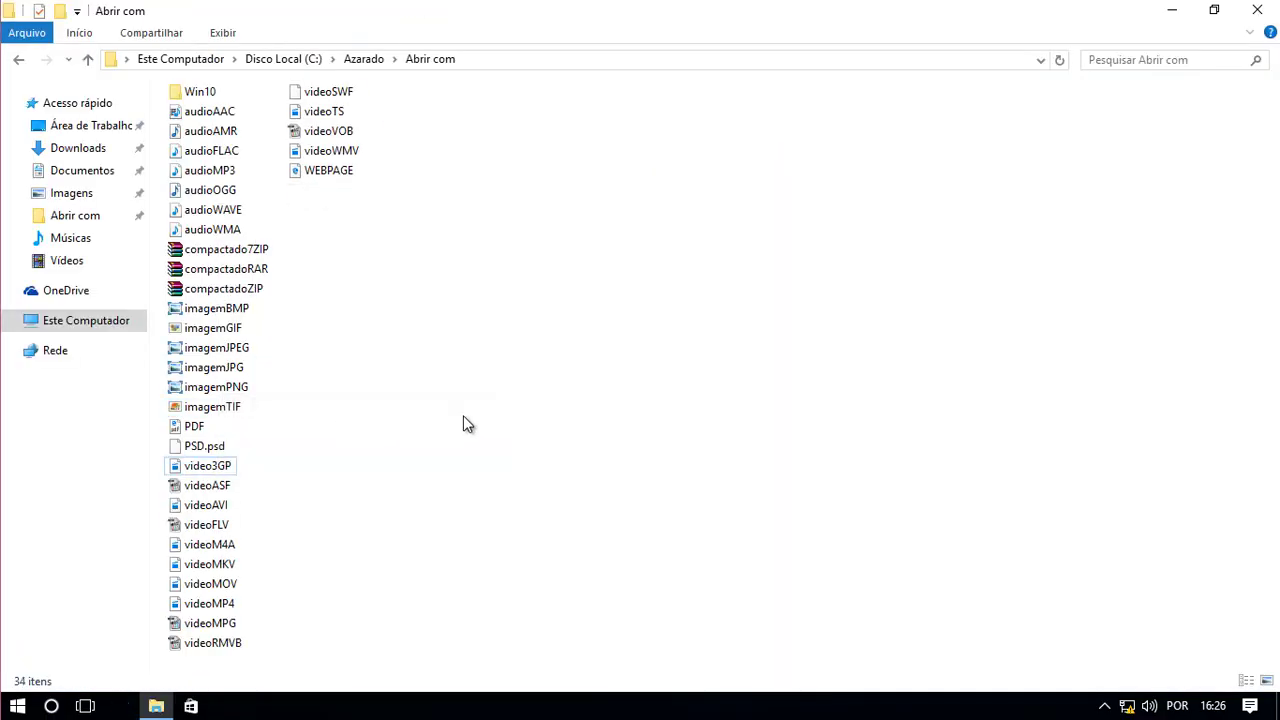
Make Adobe Reader the default program for the PDF file's type, and close the reader.
click(196, 449)
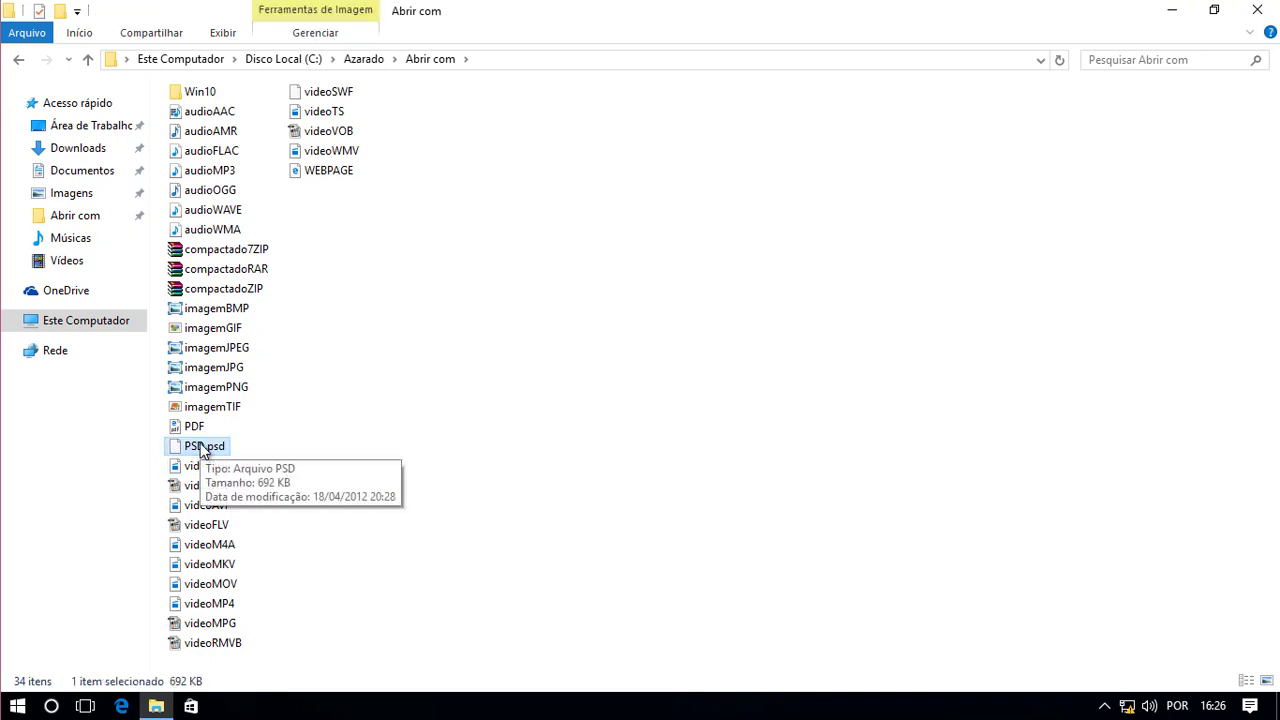
click(188, 432)
double_click(190, 432)
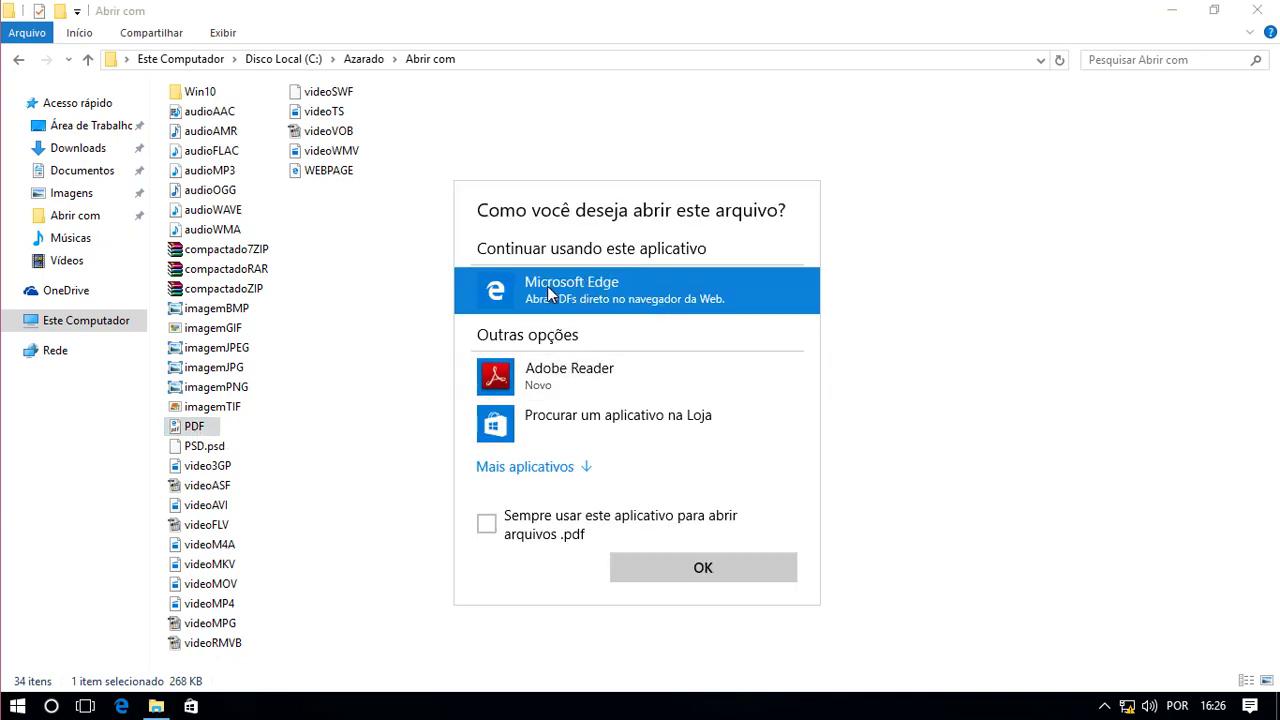
click(550, 388)
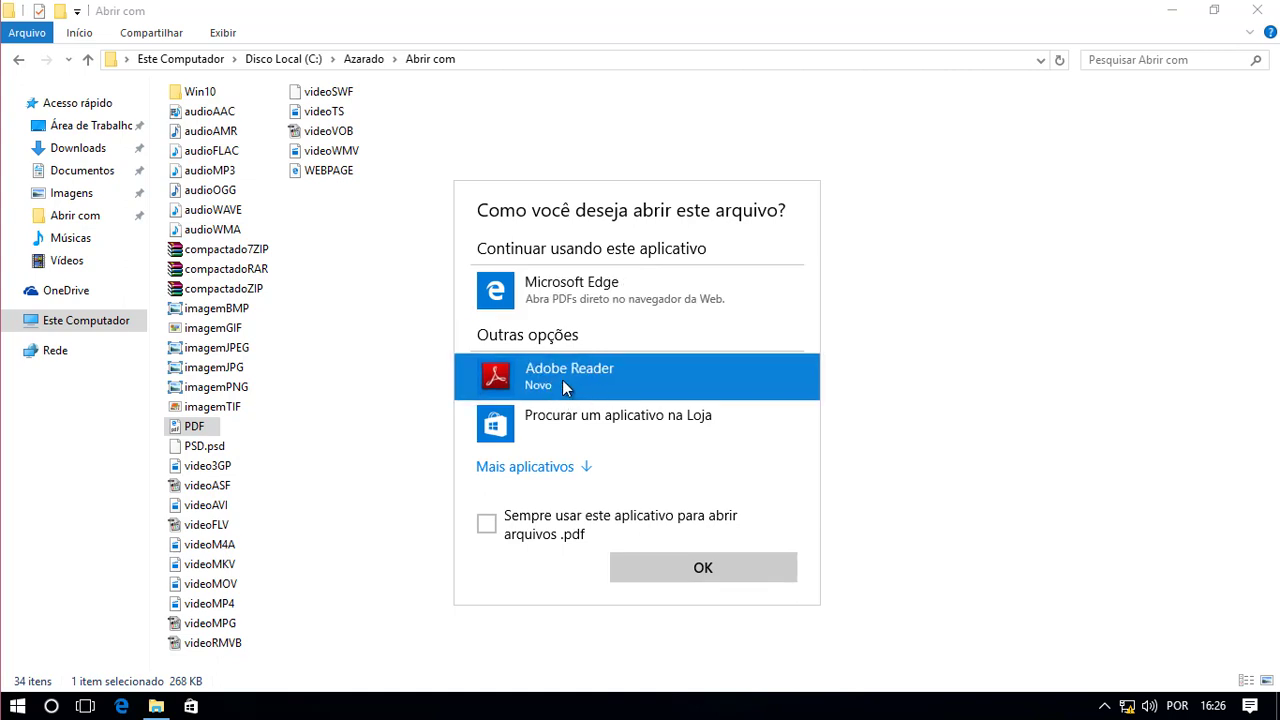
click(510, 528)
click(676, 570)
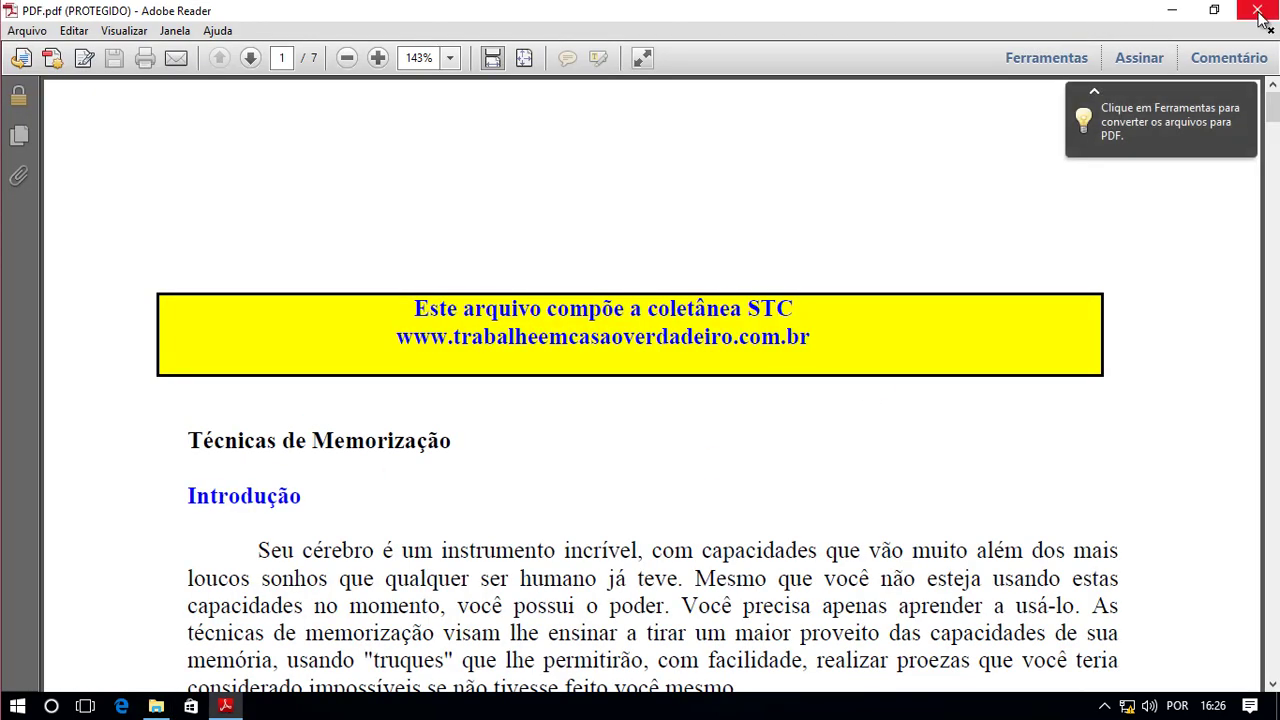
click(1262, 10)
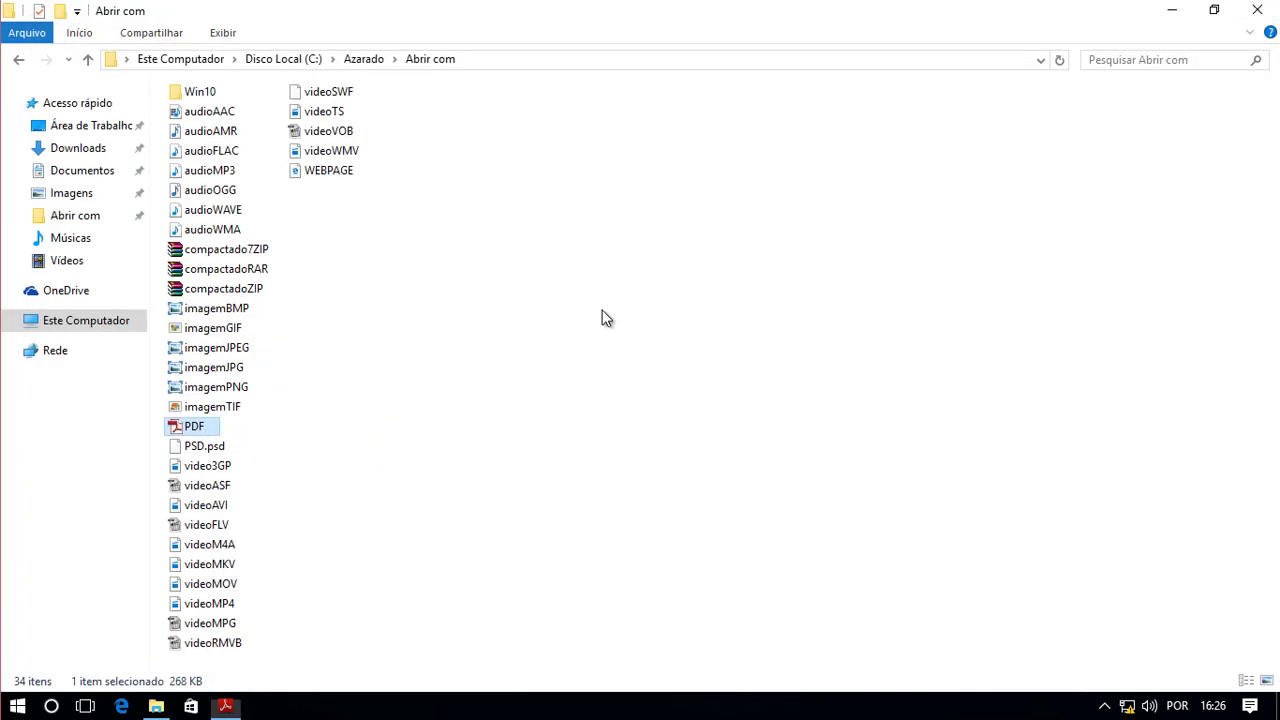
click(377, 391)
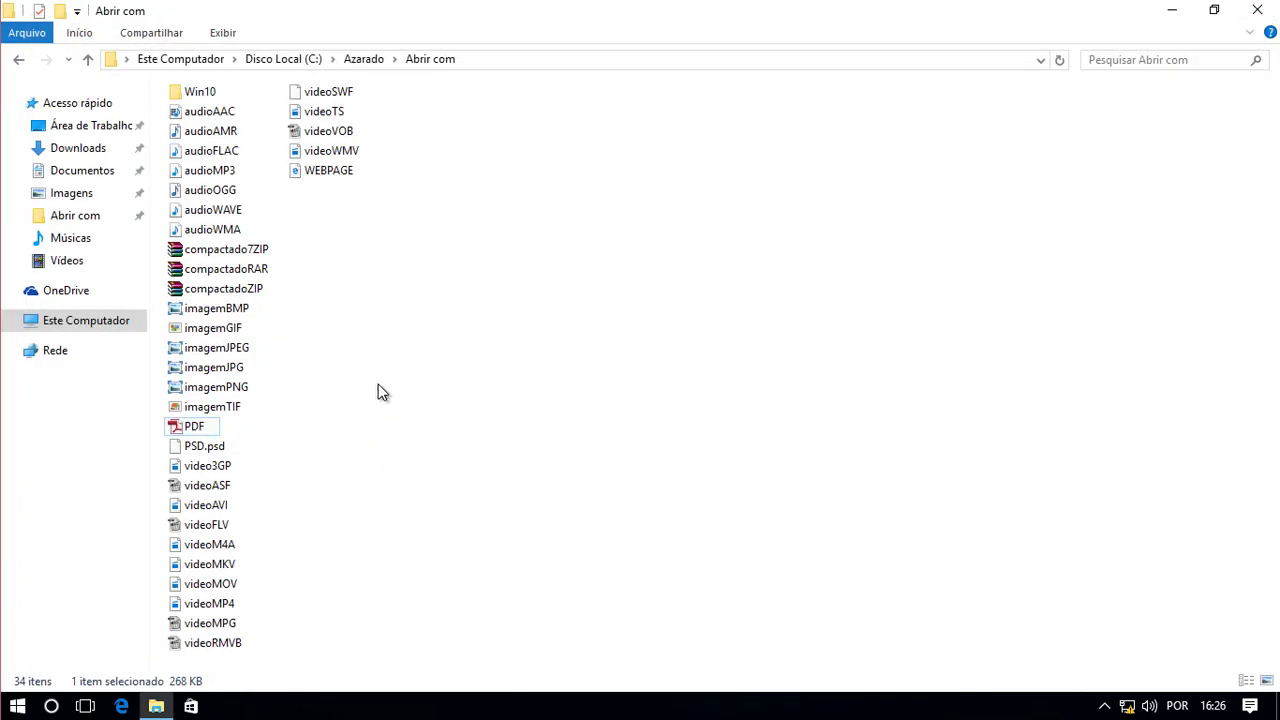
Make MPC-HC x64 the default program for the video3GP file's type, and select videoASF.
double_click(213, 470)
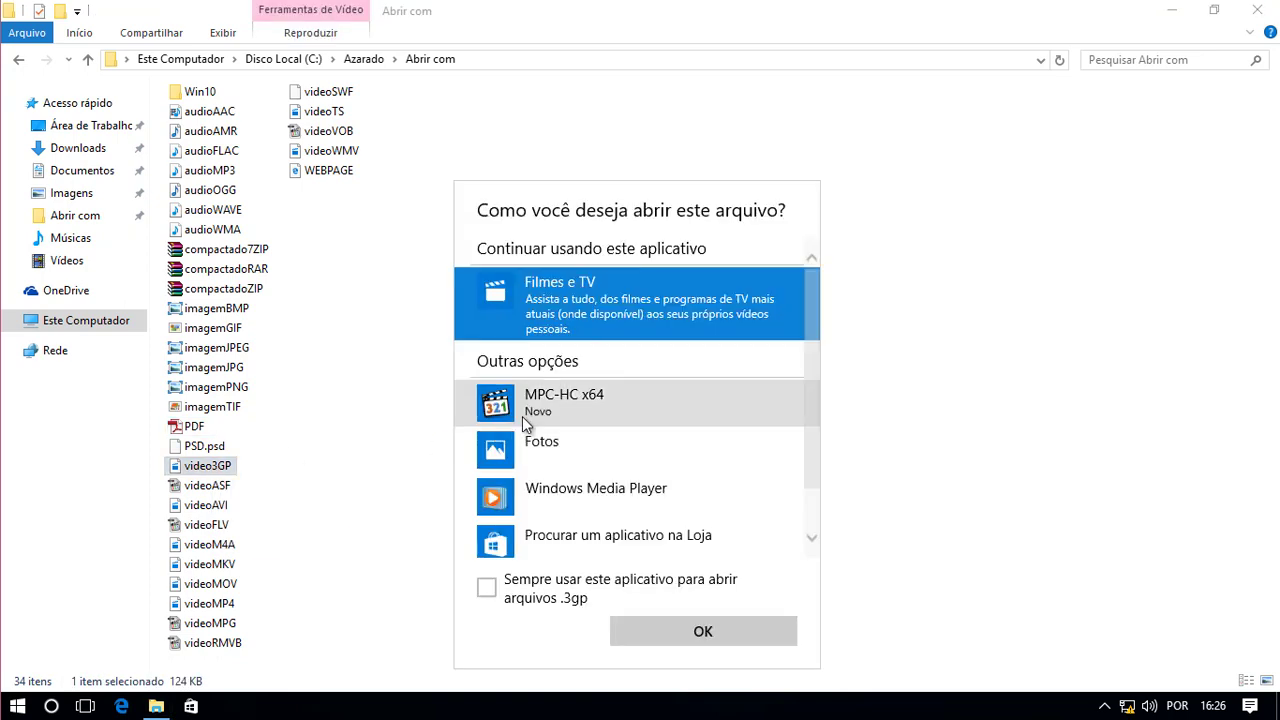
click(592, 400)
click(520, 588)
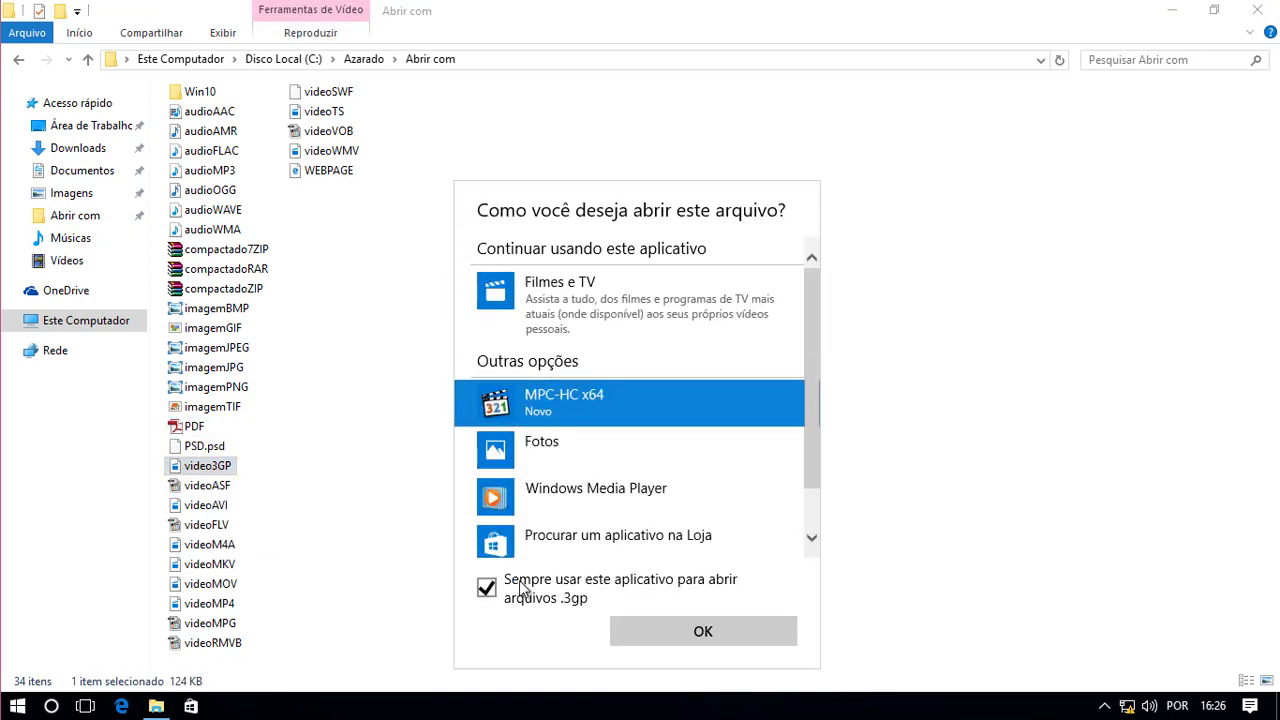
click(630, 628)
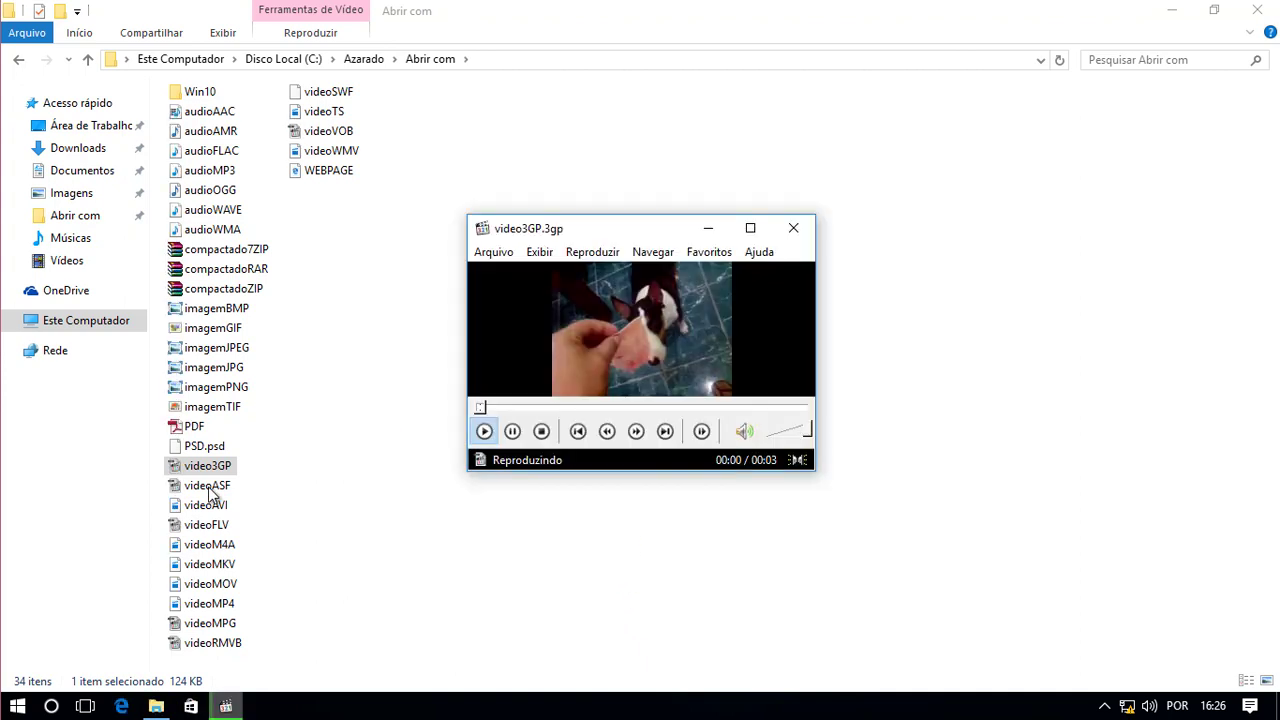
click(210, 492)
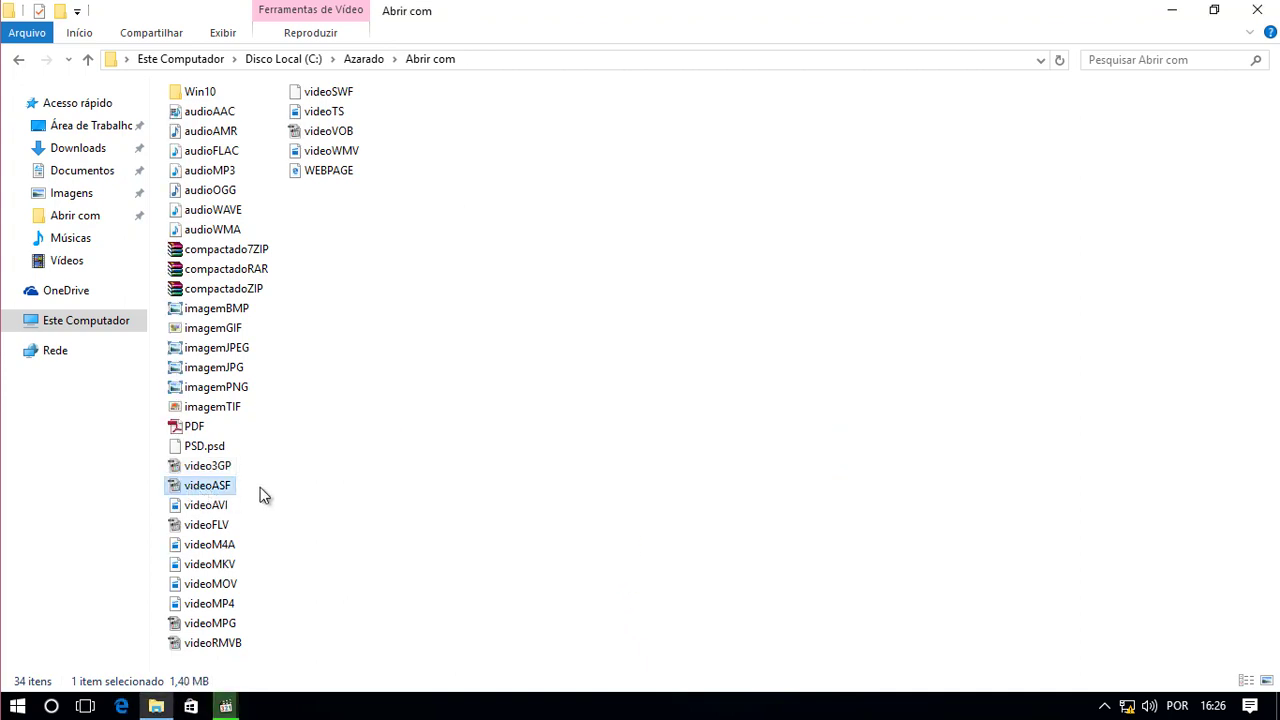
Make MPC-HC x64 the default program for the file types of videoFLV and videoM4A.
double_click(203, 524)
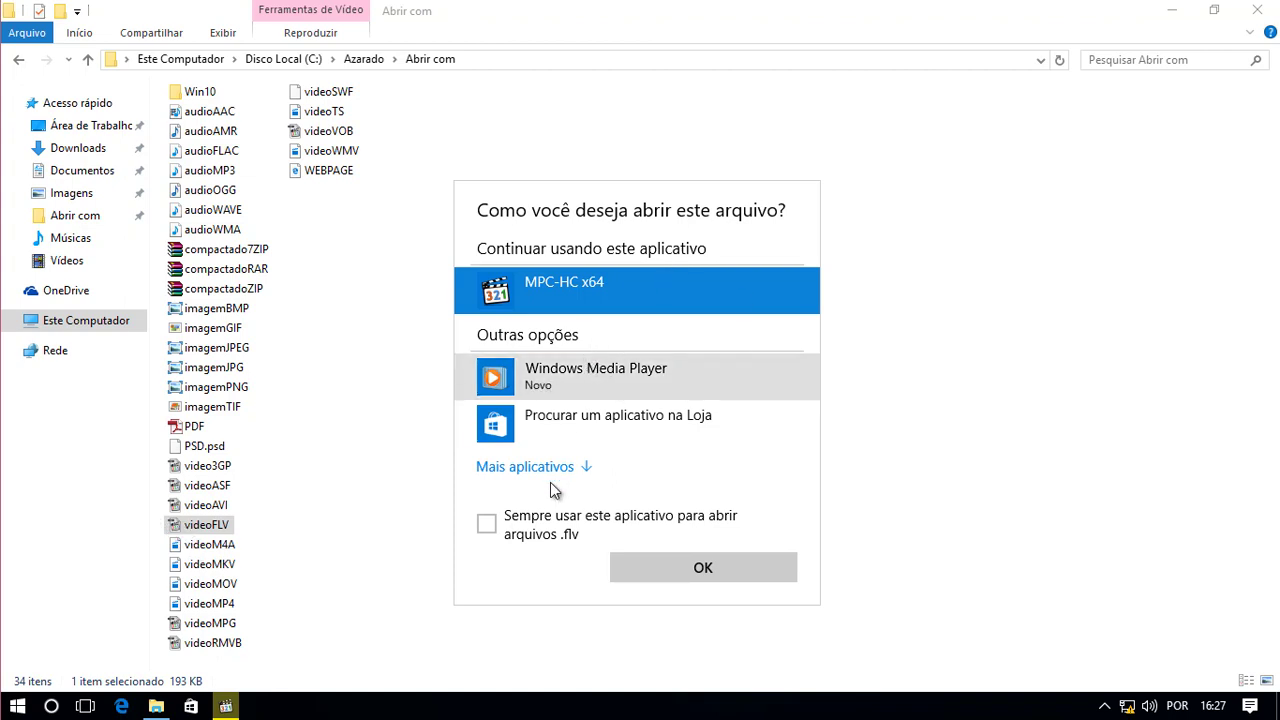
click(510, 530)
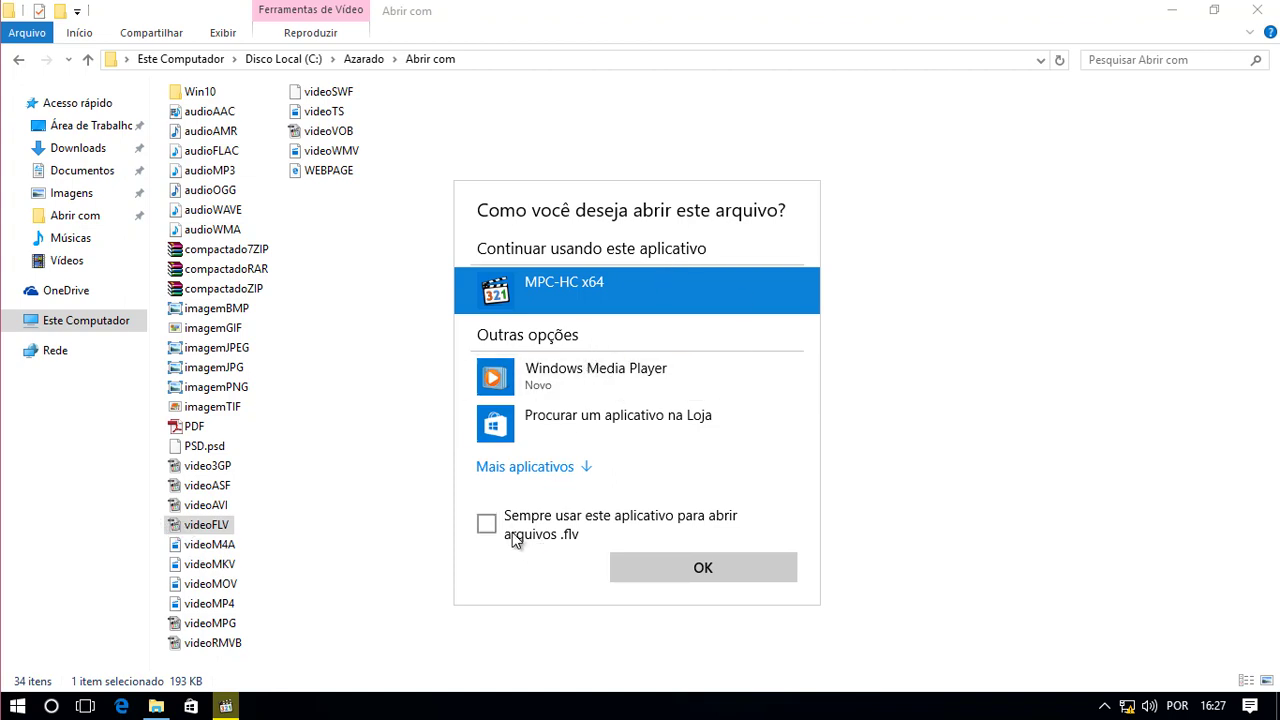
click(662, 570)
double_click(172, 546)
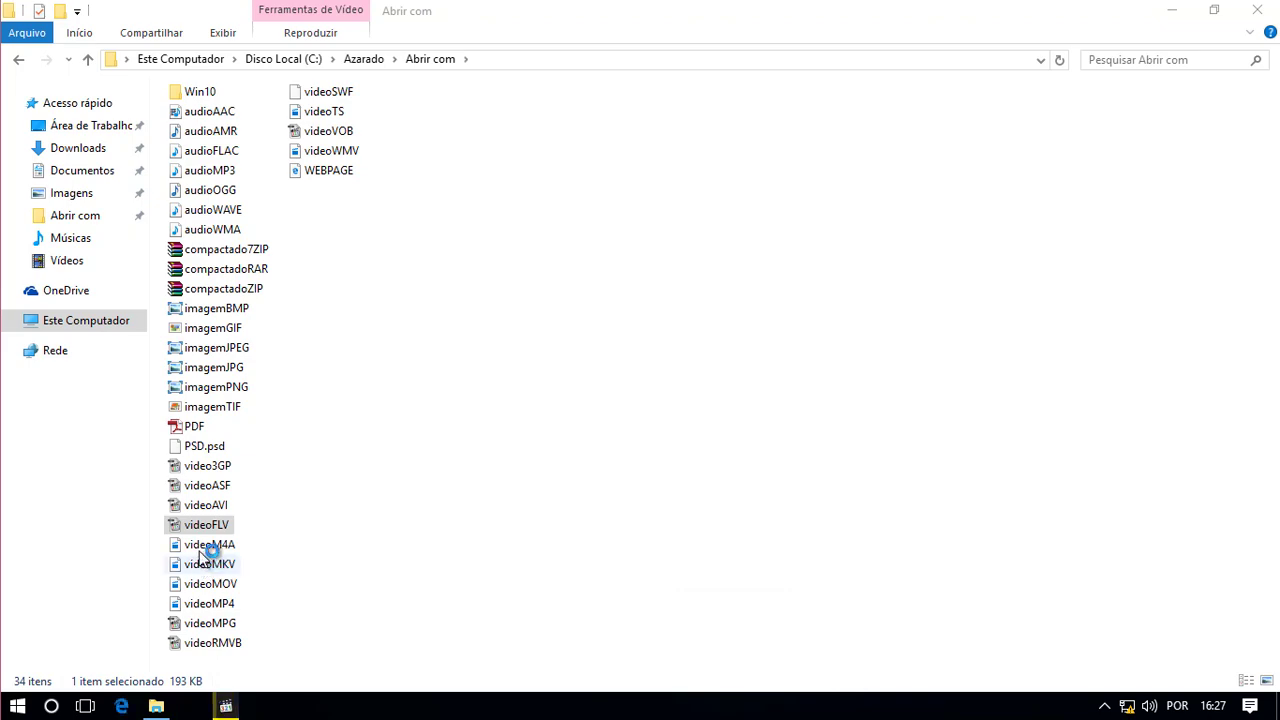
click(600, 405)
click(569, 526)
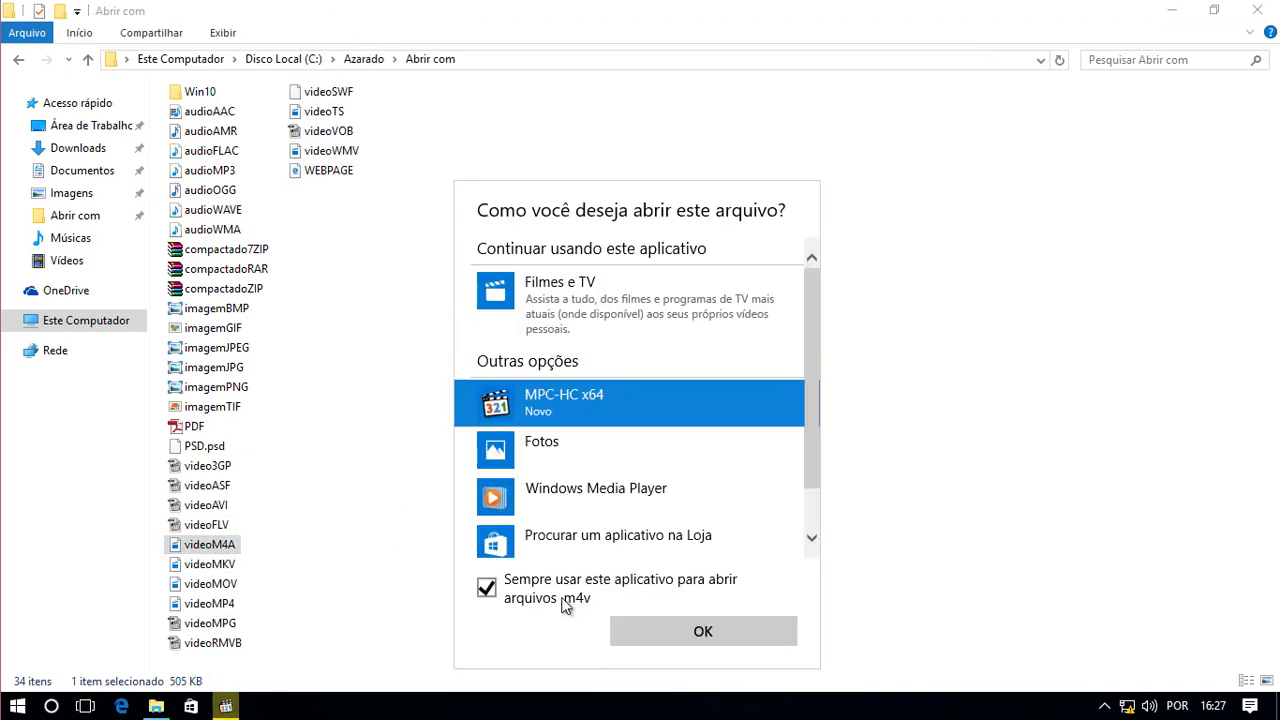
click(760, 630)
Try to open videoMKV with MPC-HC x64 from the program chooser, and close the Filmes e TV window.
click(215, 566)
double_click(210, 564)
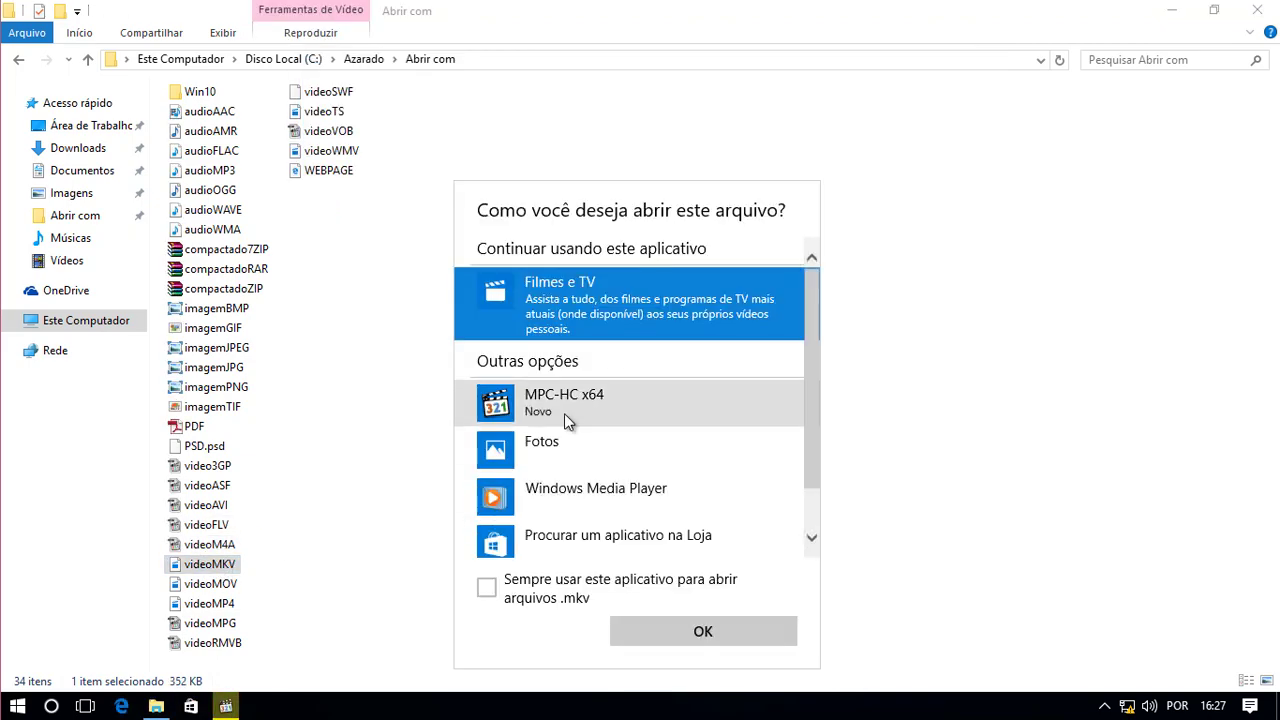
click(564, 413)
click(640, 628)
click(956, 70)
double_click(206, 485)
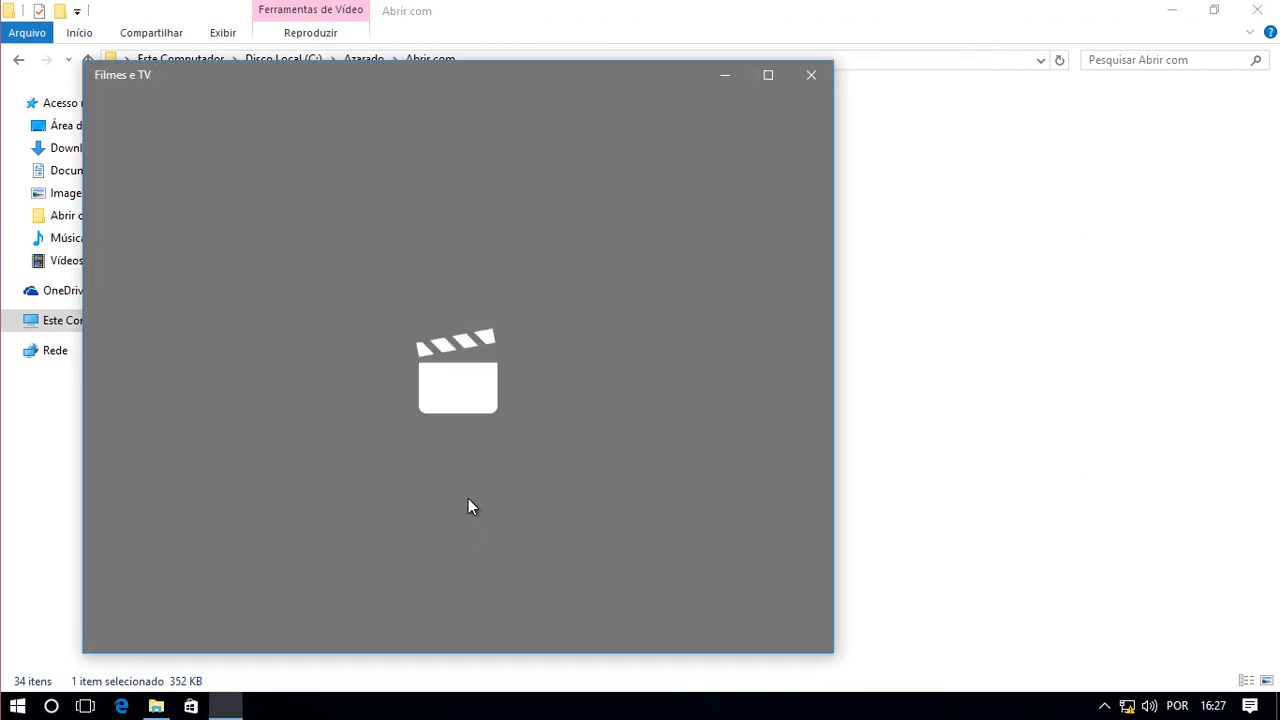
key(alt+F4)
Choose another program for videoMKV and make MPC-HC x64 the default for its file type.
right_click(210, 568)
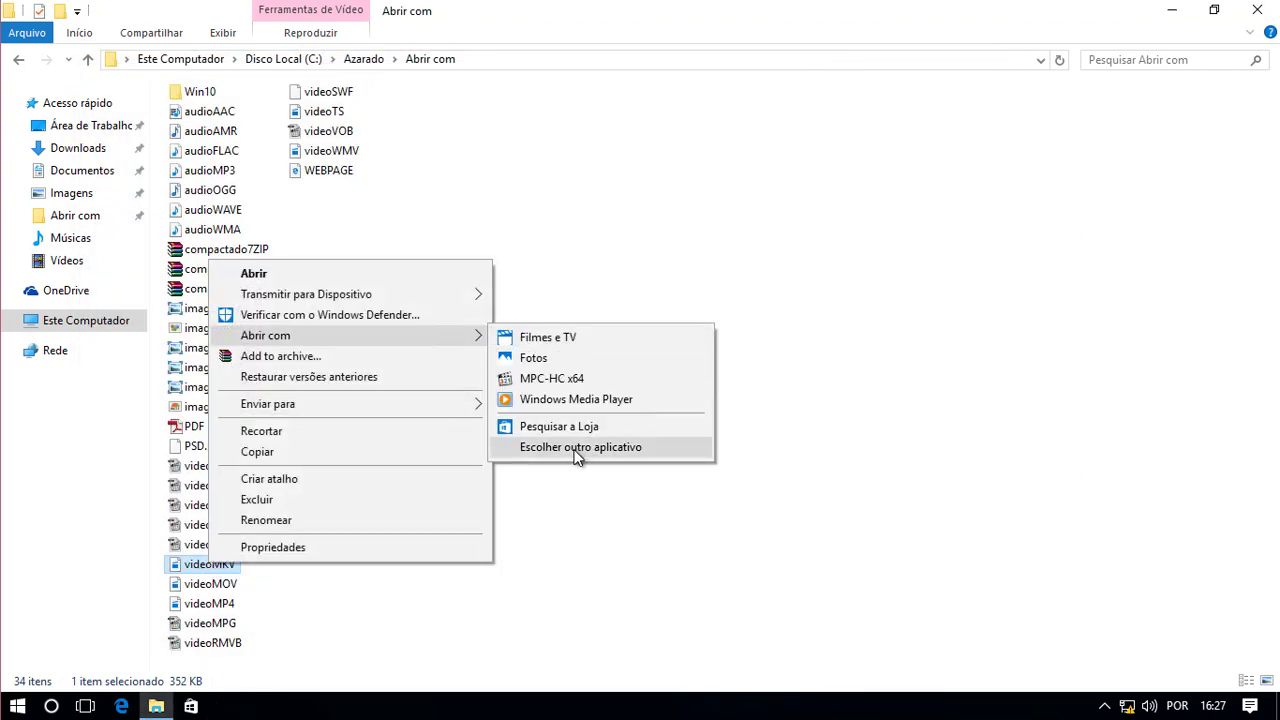
click(580, 450)
click(512, 452)
key(Return)
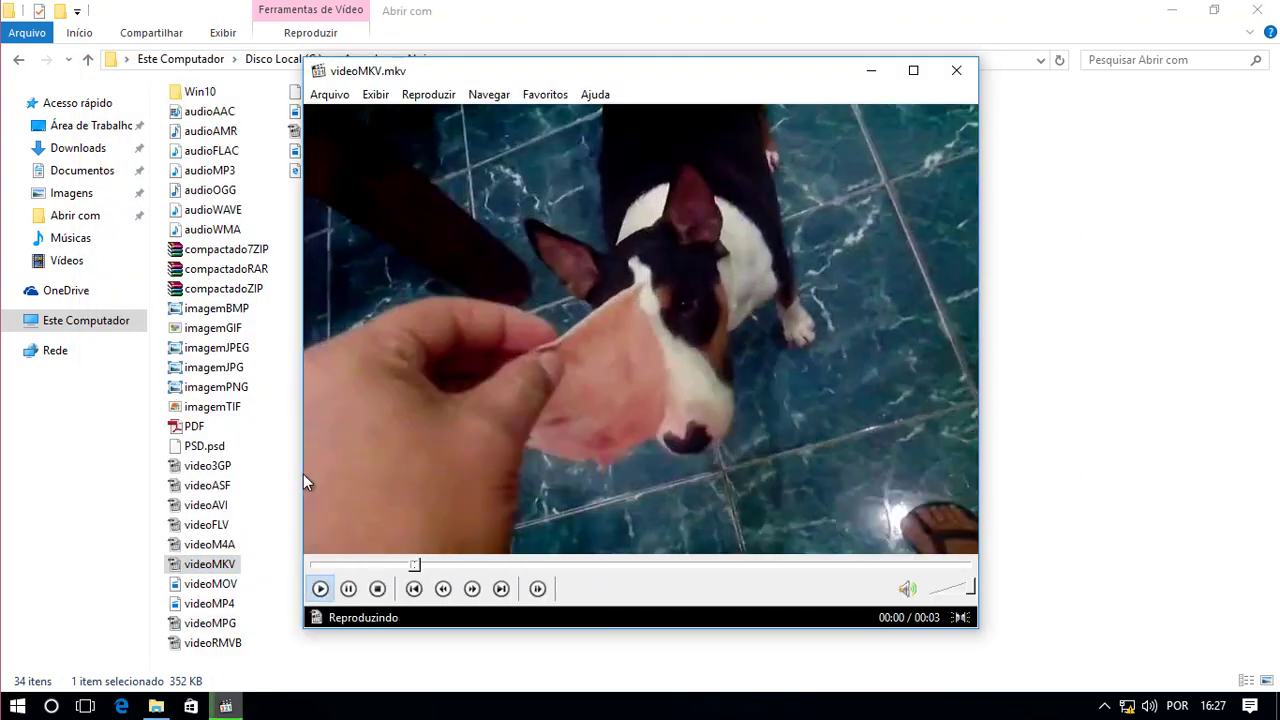
Make MPC-HC x64 the default program for the file types of videoMOV and videoMP4, and close the player.
double_click(210, 583)
click(608, 410)
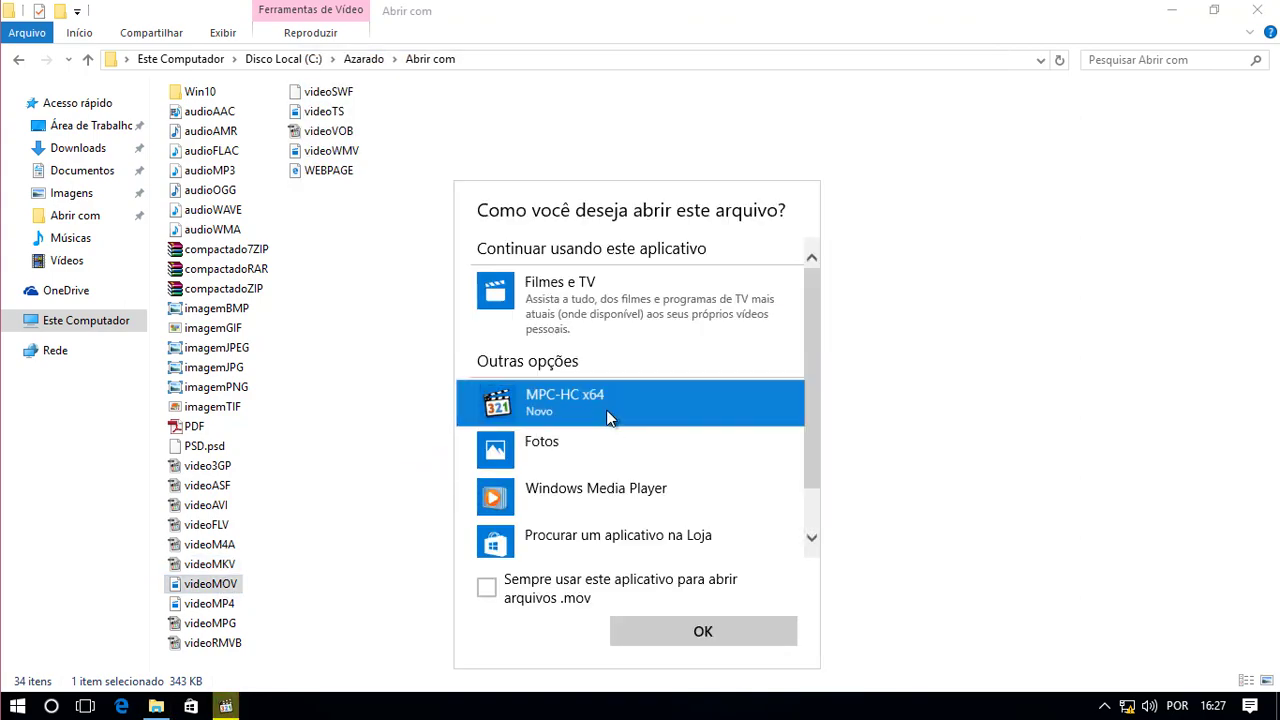
click(661, 631)
double_click(208, 604)
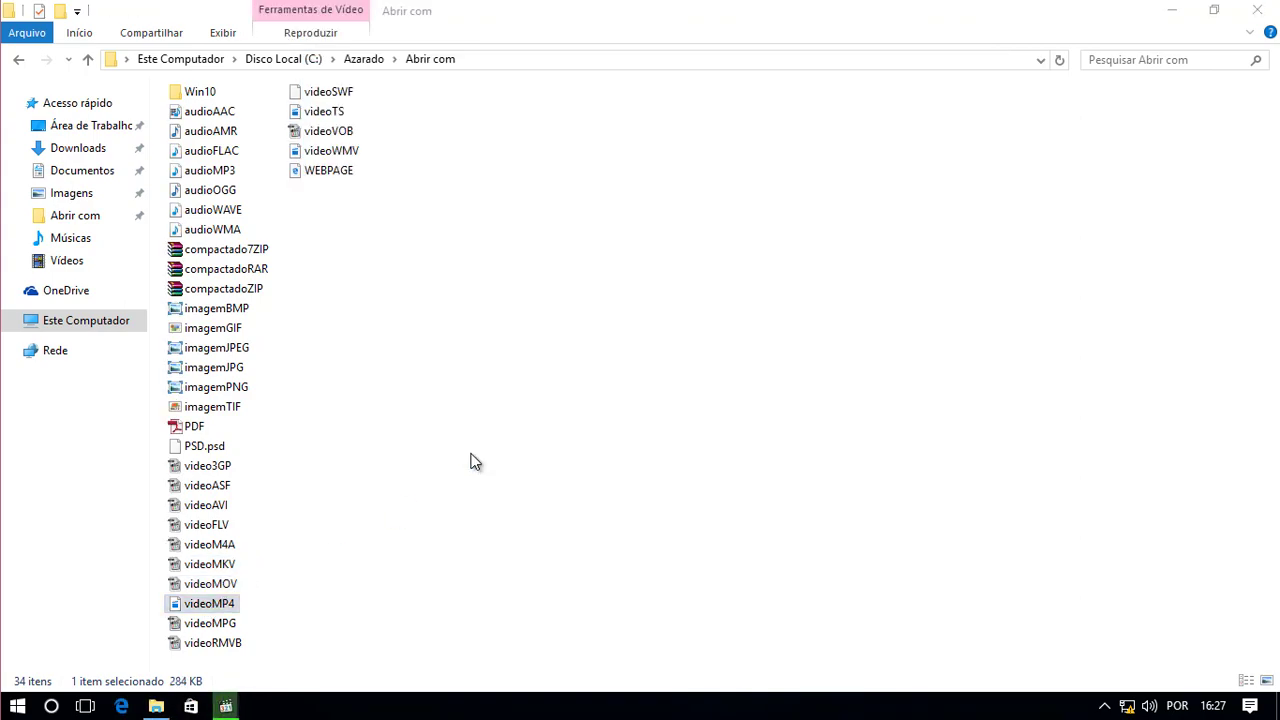
key(Return)
key(alt+F4)
Keep MPC-HC x64 as the permanent default program for the videoMPG file's type, and close the player.
key(Down)
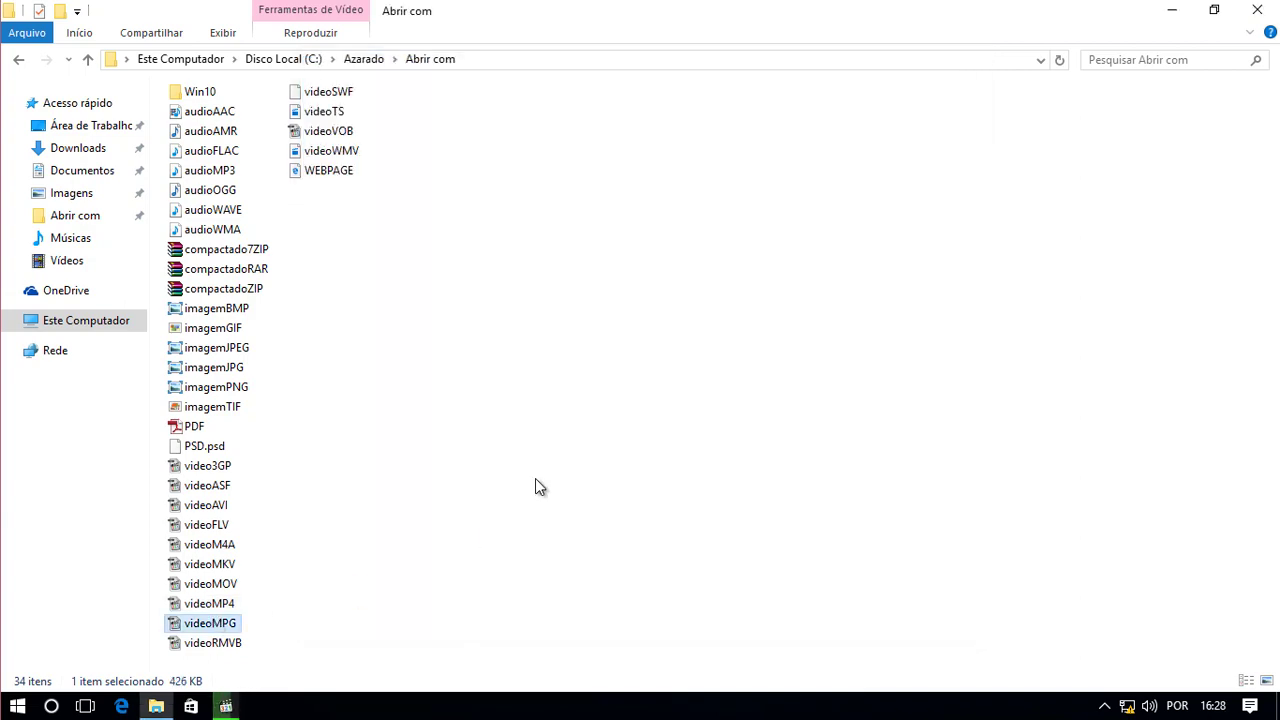
key(Return)
click(510, 589)
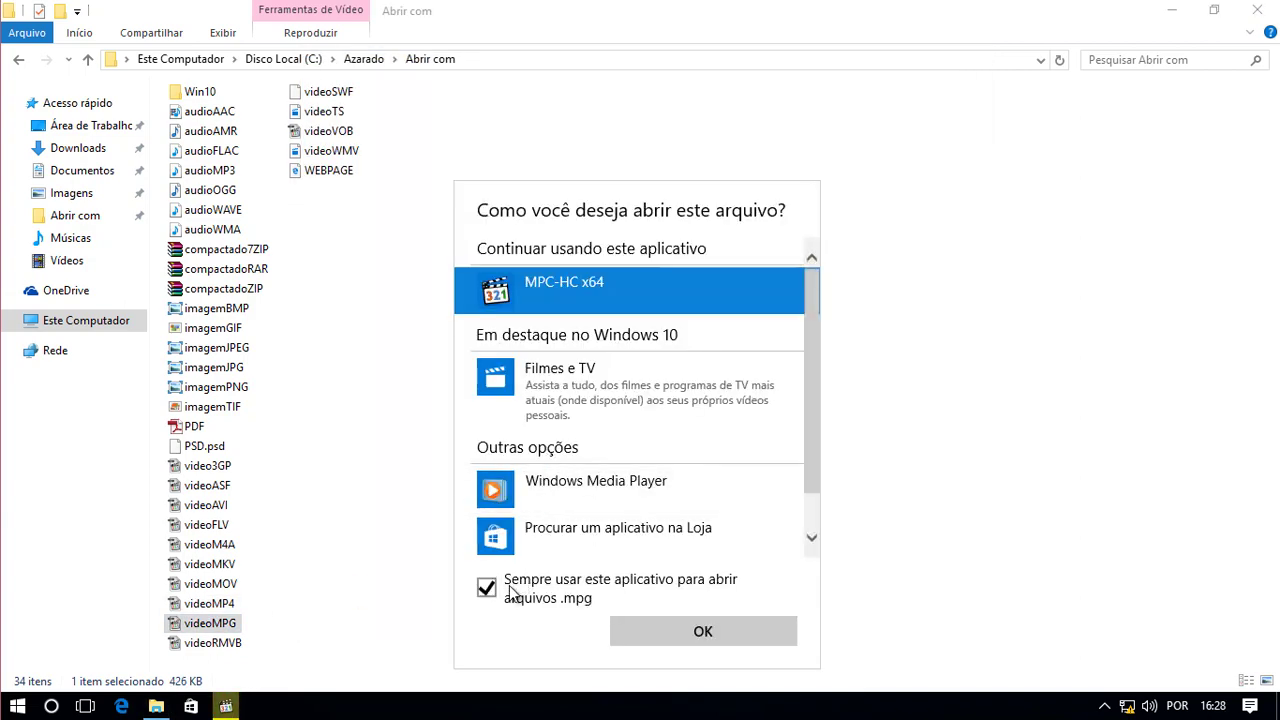
click(662, 636)
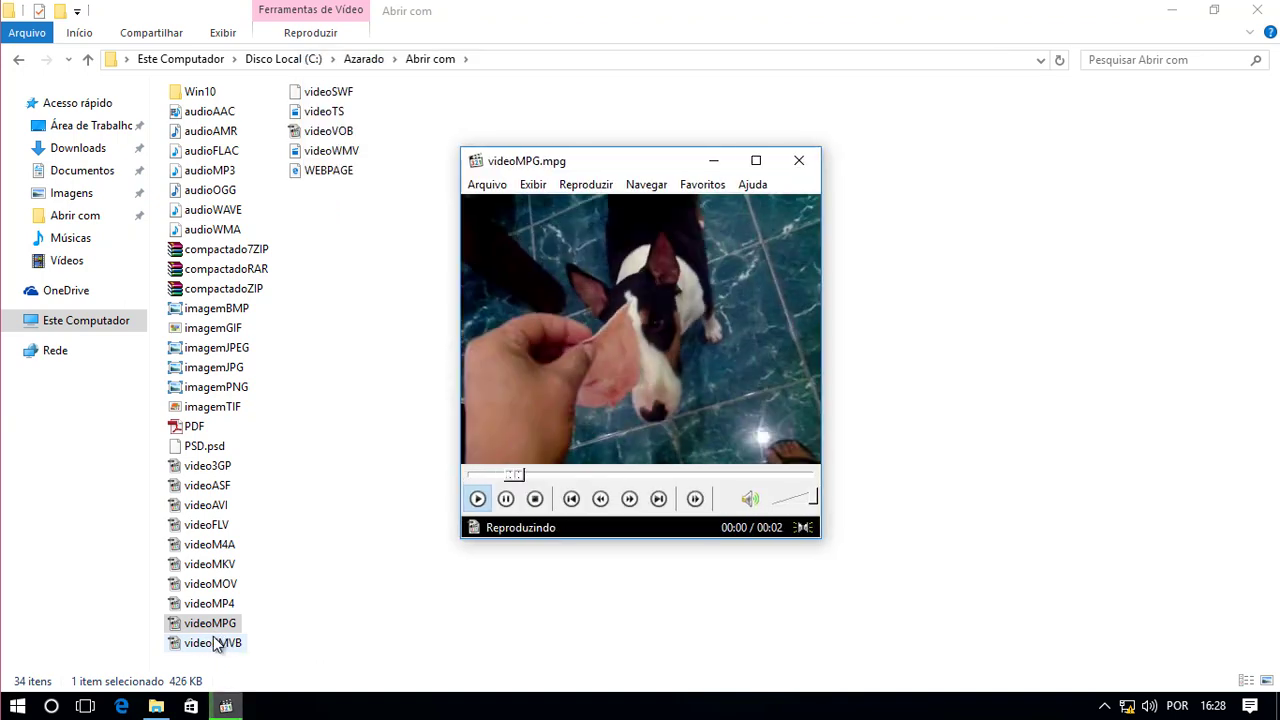
click(799, 161)
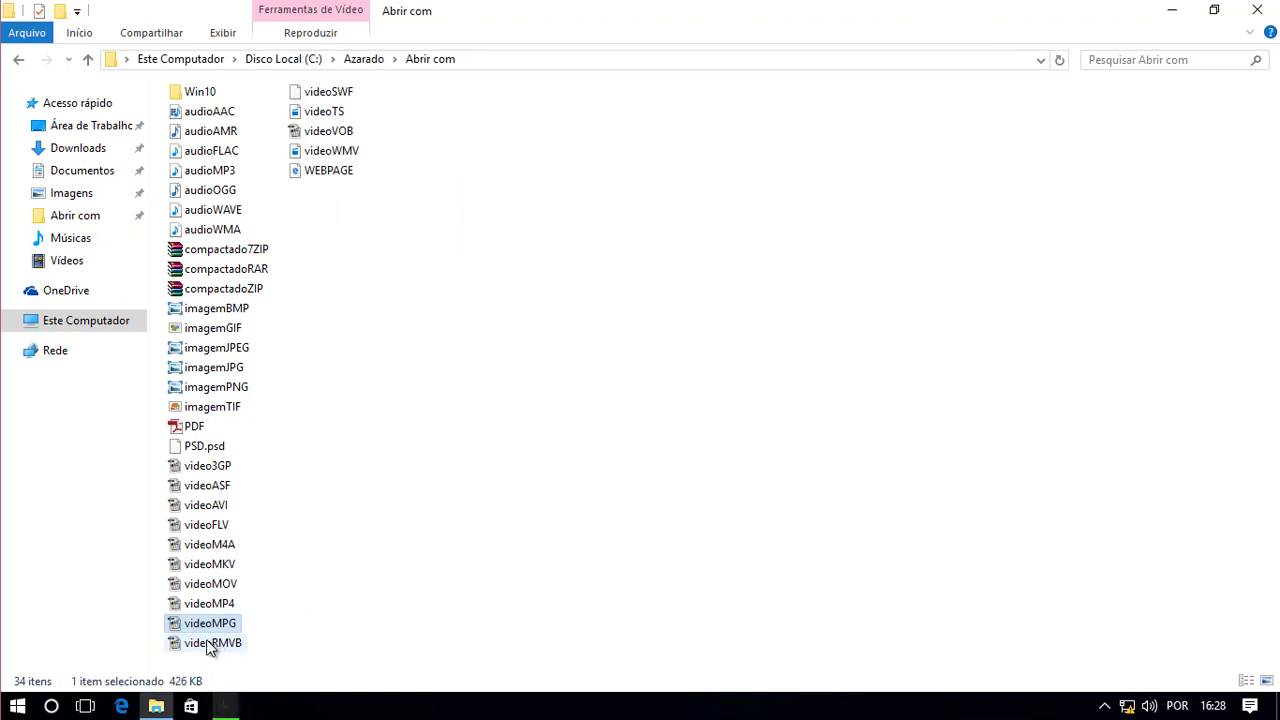
Keep MPC-HC x64 as the permanent default program for the videoRMVB file's type.
double_click(206, 643)
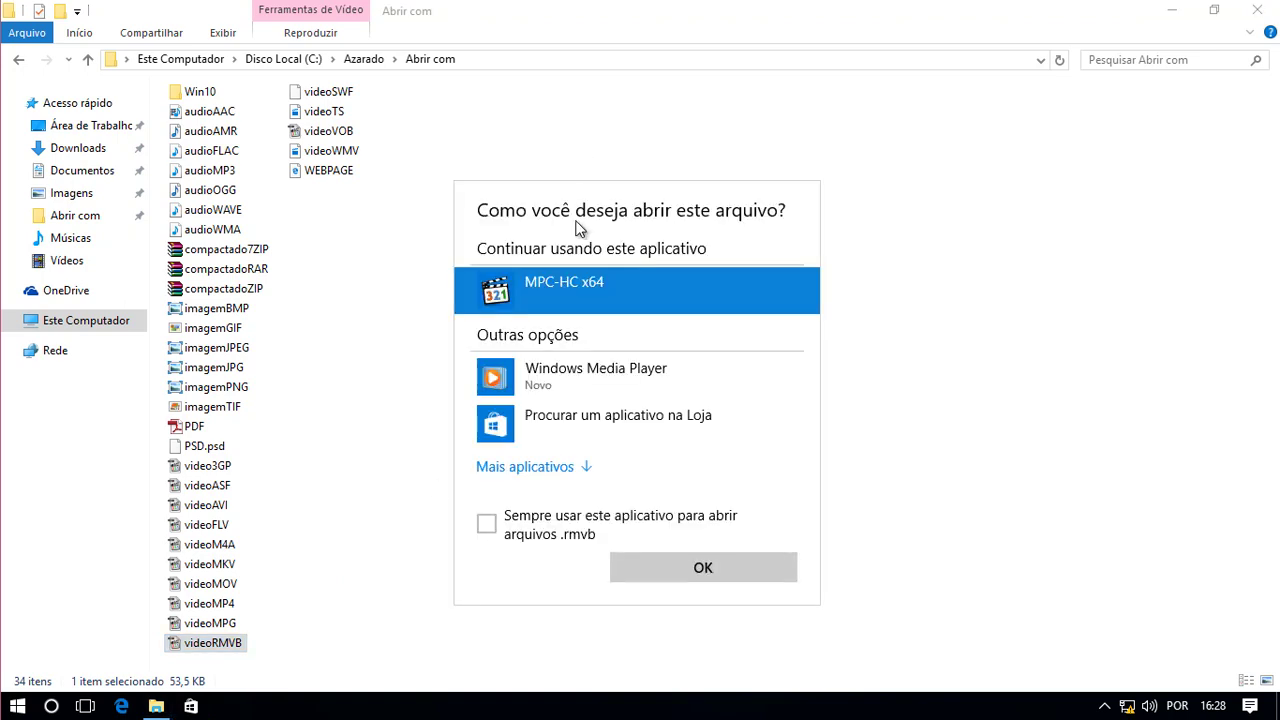
click(489, 530)
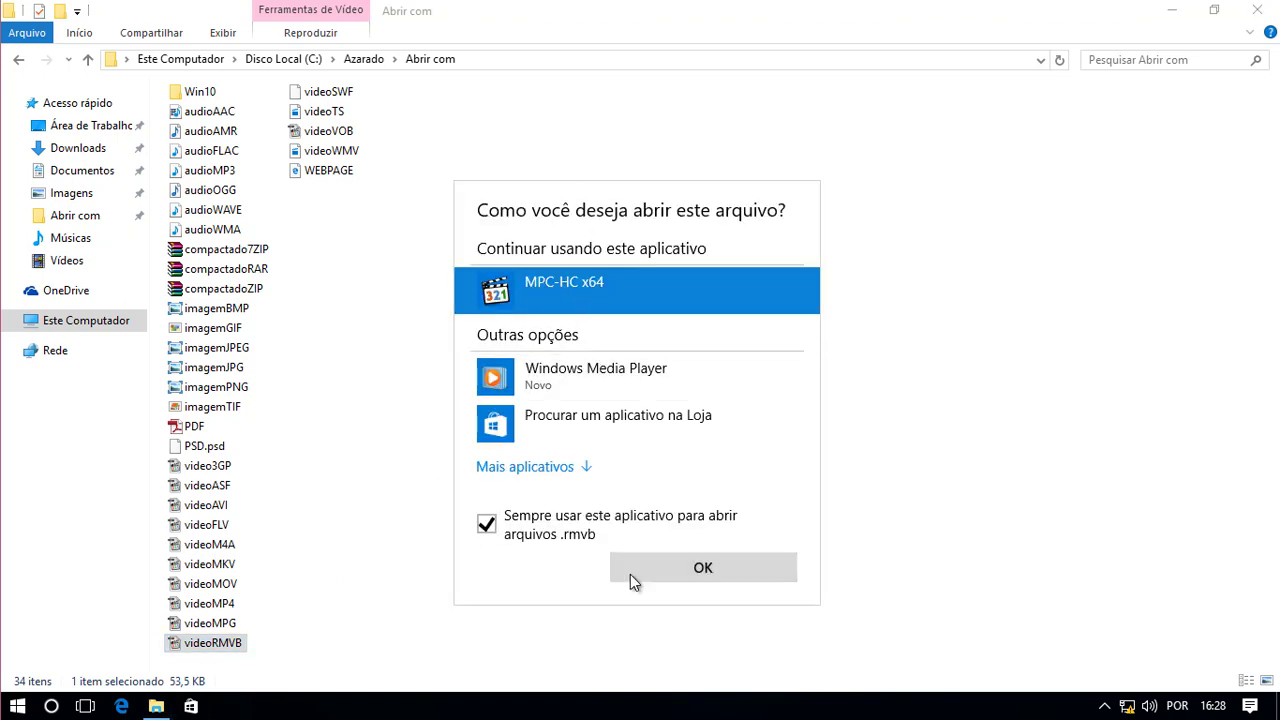
click(680, 577)
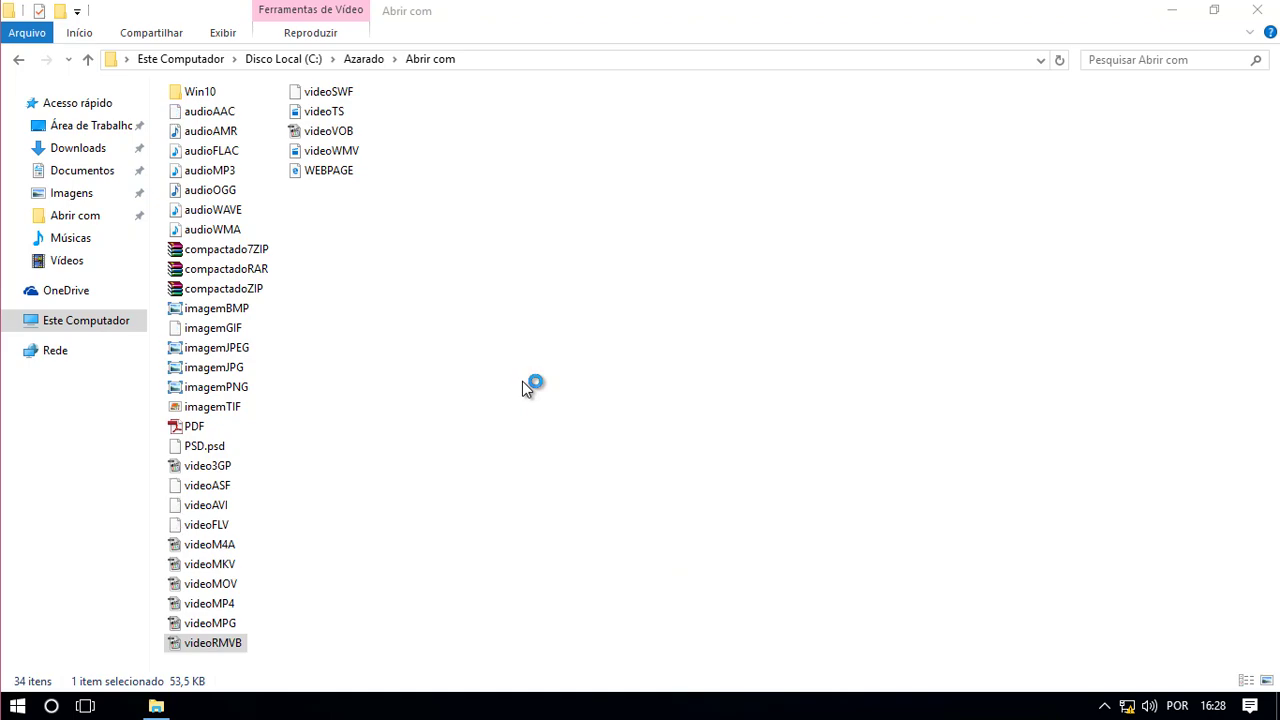
Make MPC-HC x64 the default program for the videoSWF file's type.
double_click(328, 91)
click(580, 304)
click(600, 448)
click(617, 625)
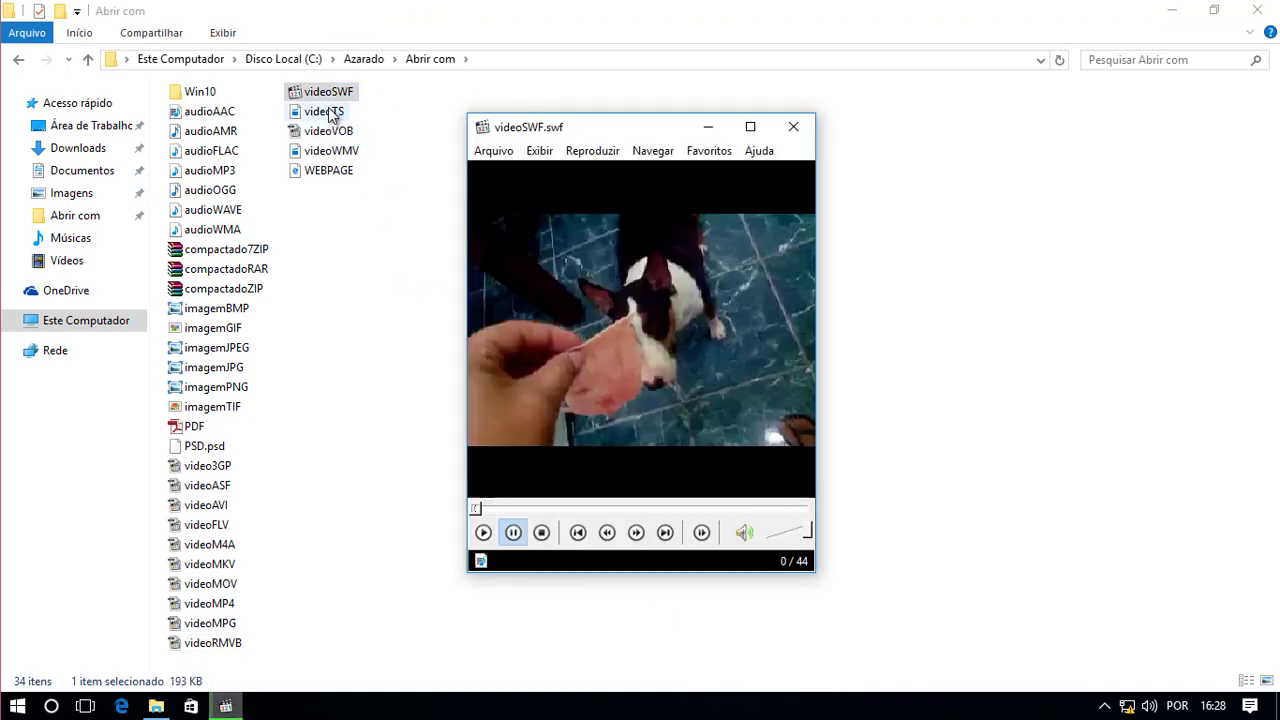
Make MPC-HC x64 the default program for the file types of videoTS and videoVOB.
double_click(324, 111)
double_click(632, 329)
click(328, 131)
key(Return)
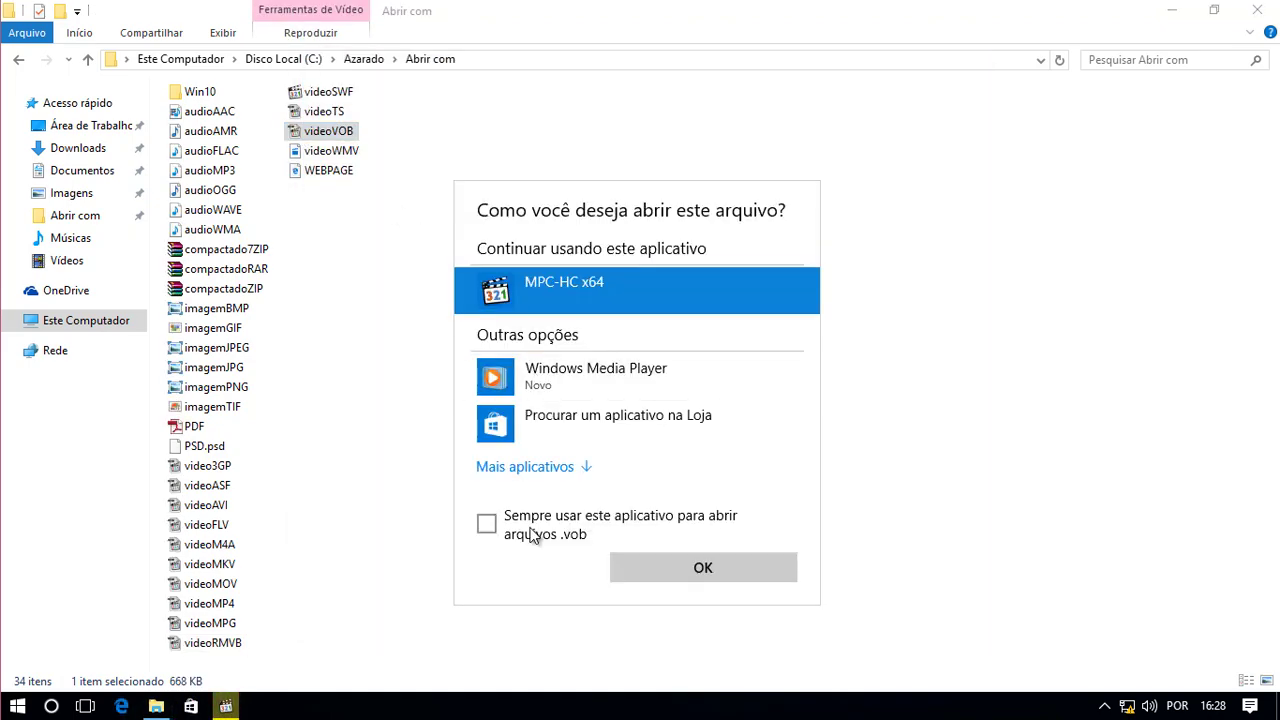
click(700, 646)
Make MPC-HC x64 the default program for the videoWMV file's type, and close the player.
double_click(331, 150)
click(643, 491)
click(700, 650)
click(955, 70)
Open the WEBPAGE file, and close the Abrir com folder window.
double_click(335, 172)
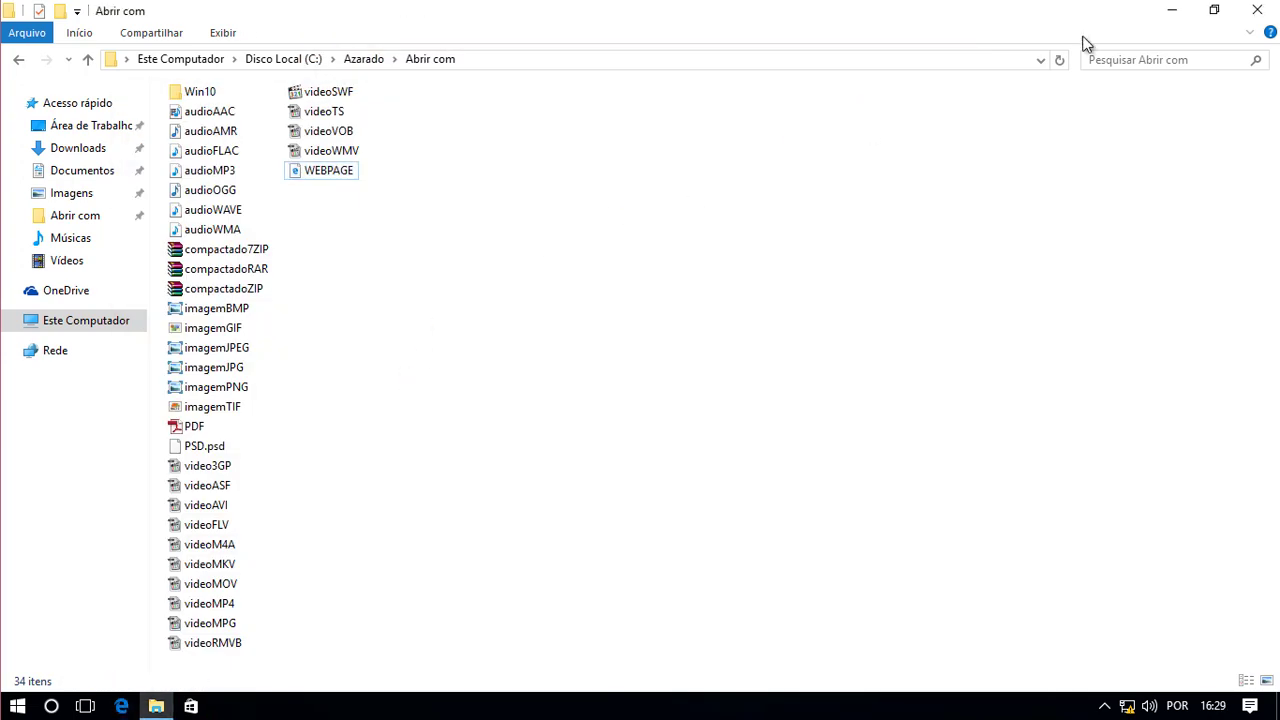
click(1257, 10)
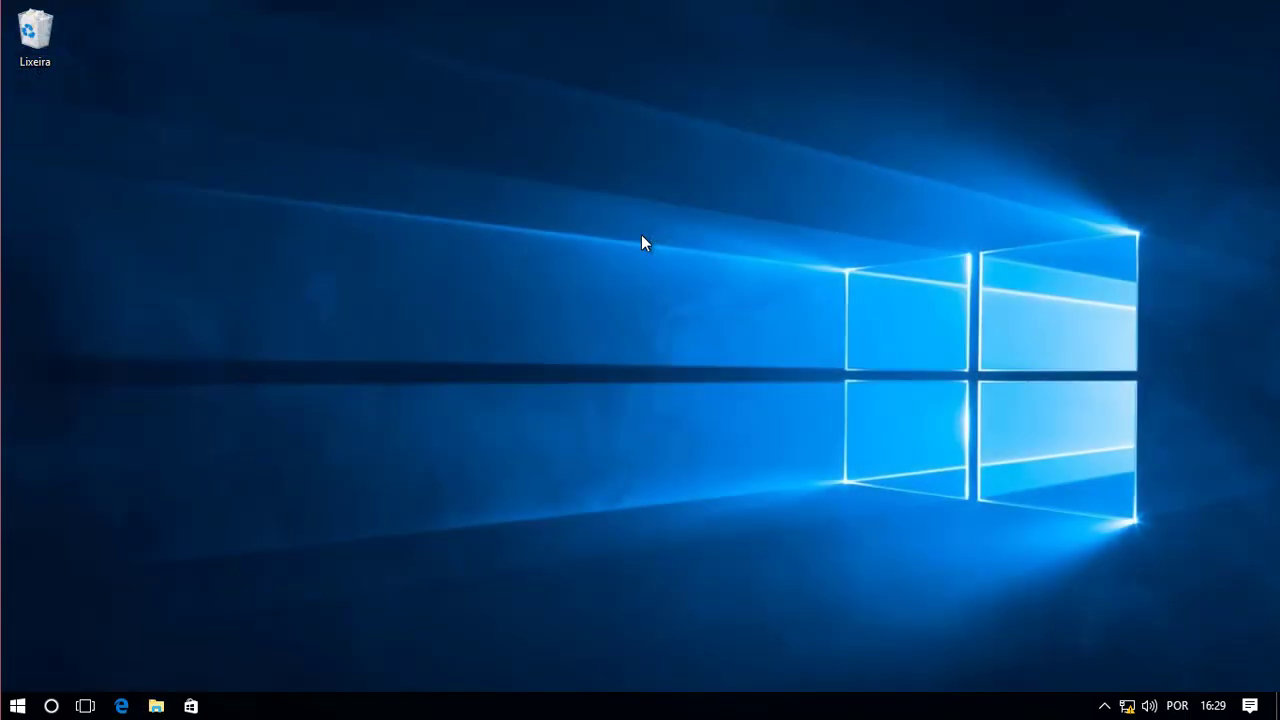